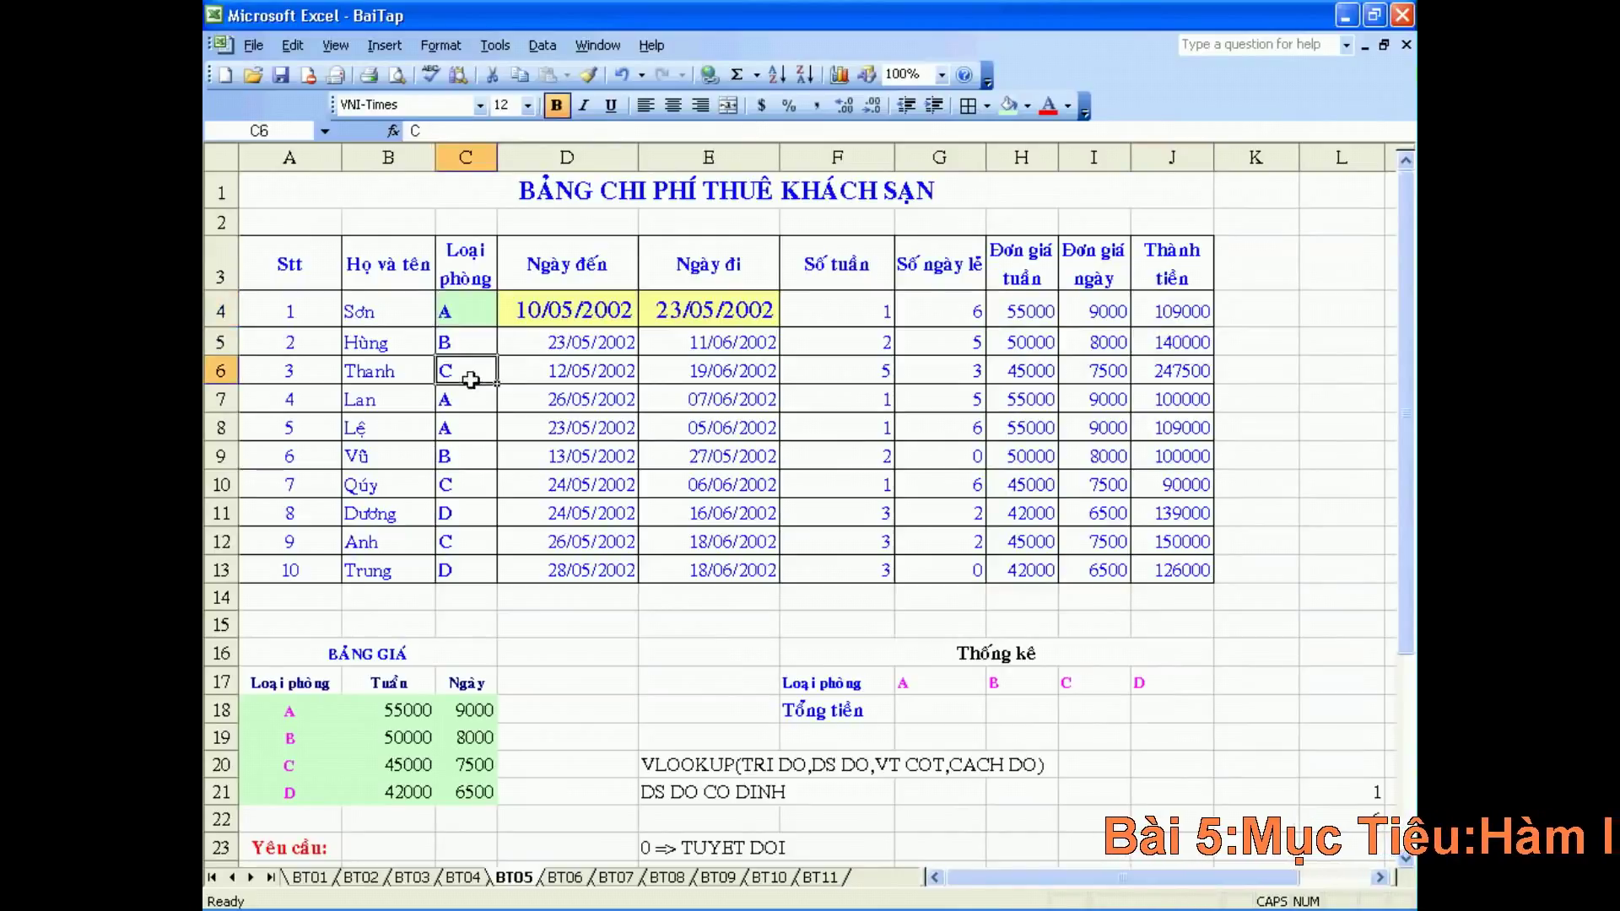
Remove the background fill from cells C4:E4 in the hotel cost table
drag(470, 311, 700, 314)
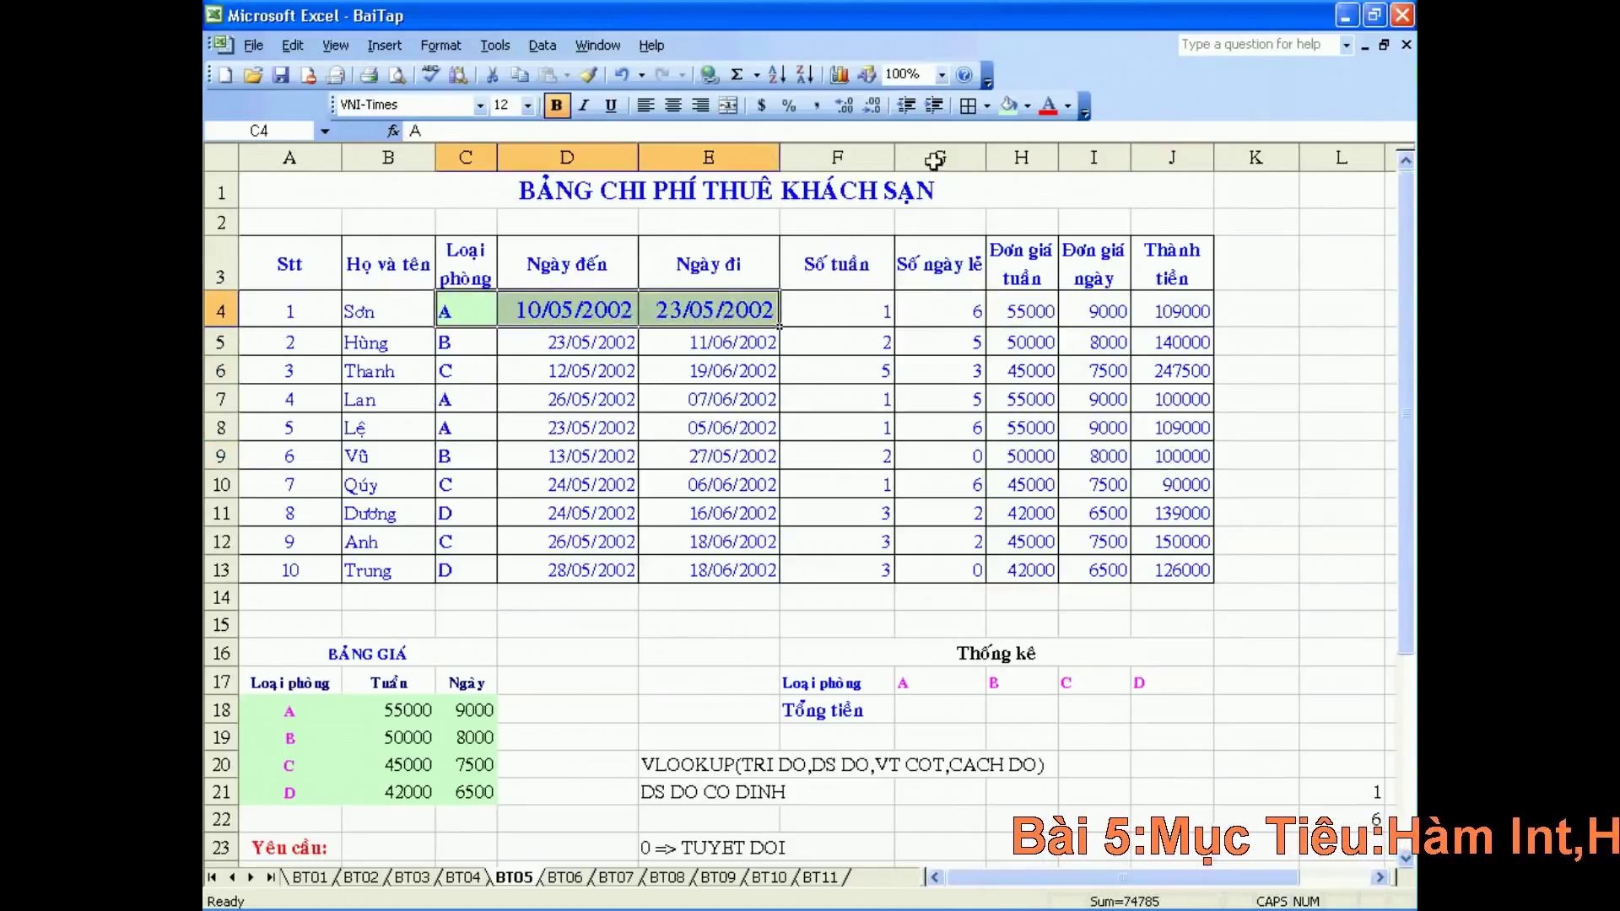
click(1028, 107)
click(1055, 138)
click(561, 372)
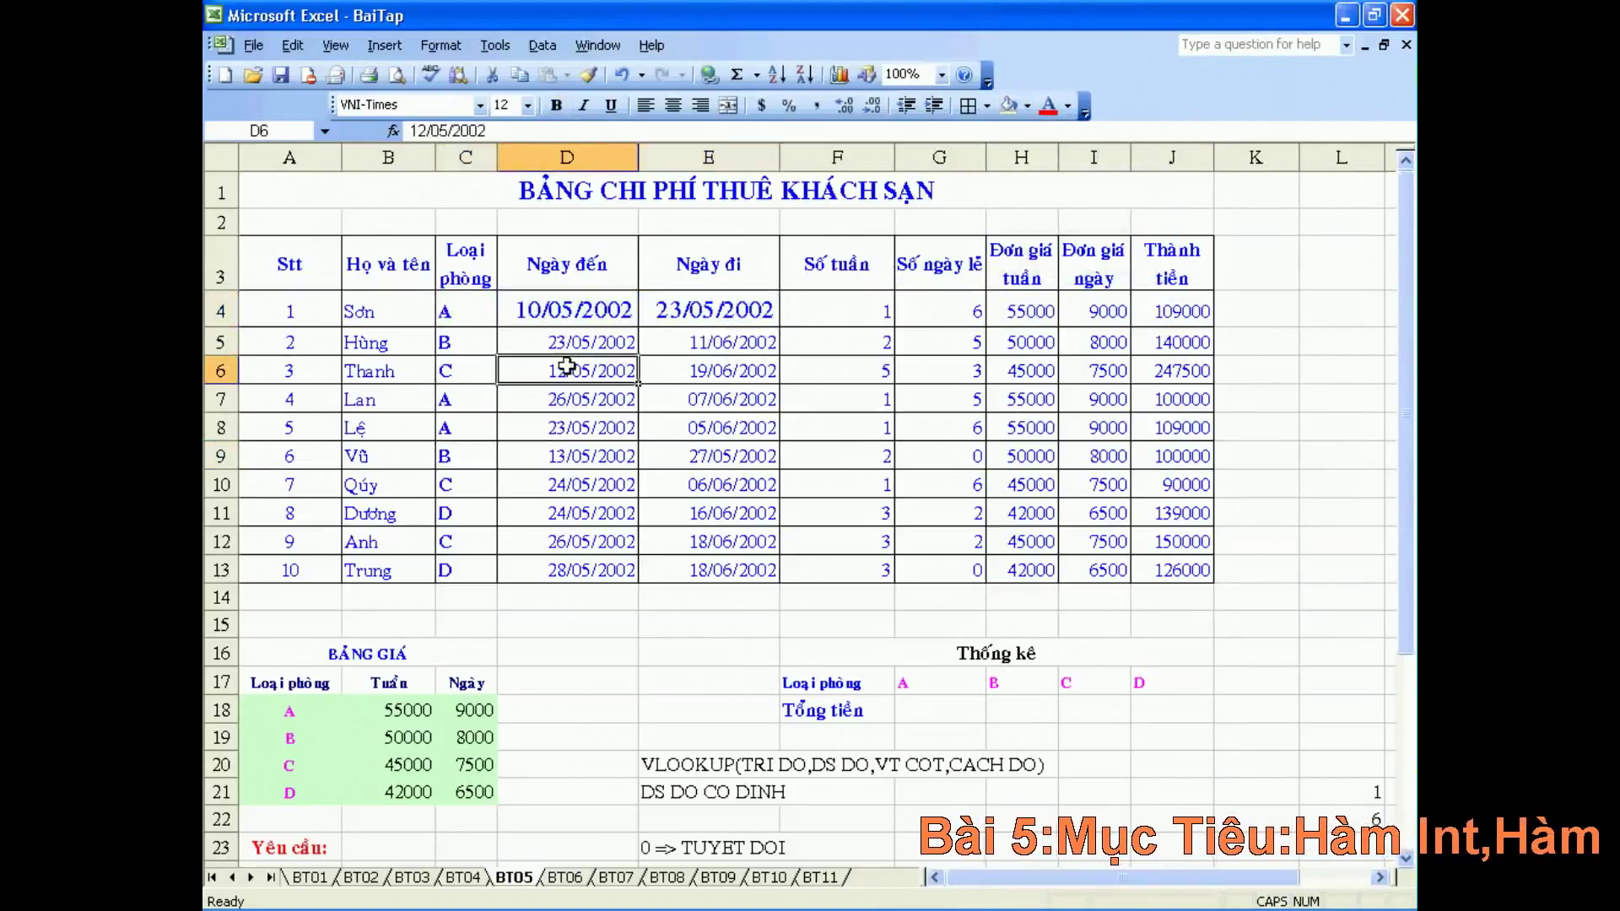
Sort the guest table by the Loại phòng column in ascending order
click(459, 424)
click(461, 371)
click(460, 426)
click(461, 375)
click(460, 427)
click(459, 377)
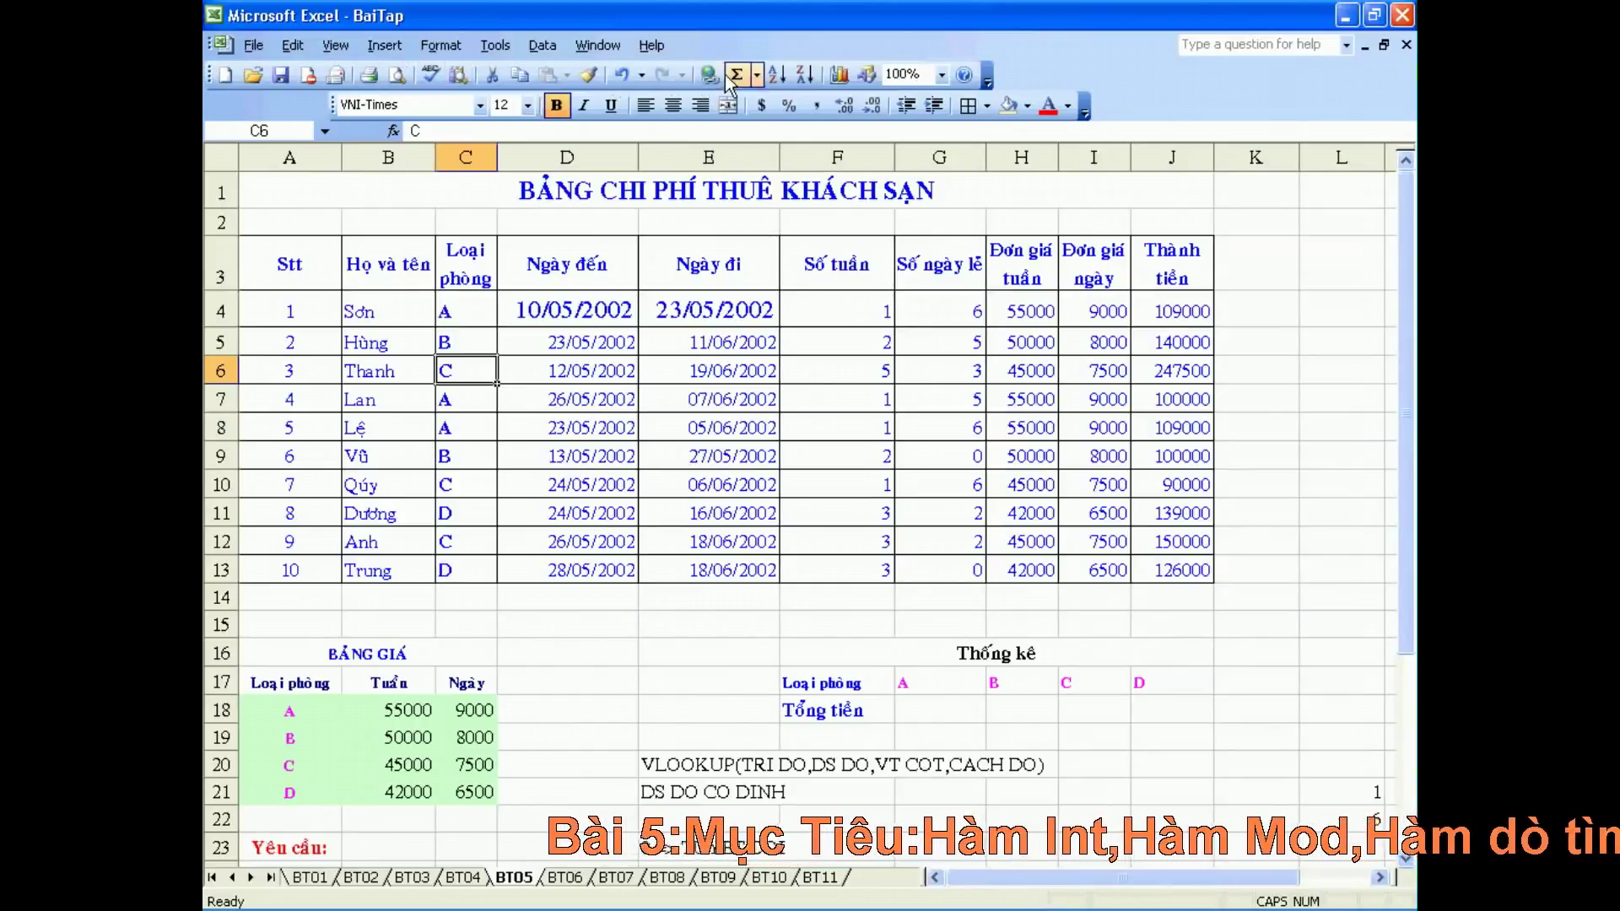
click(774, 78)
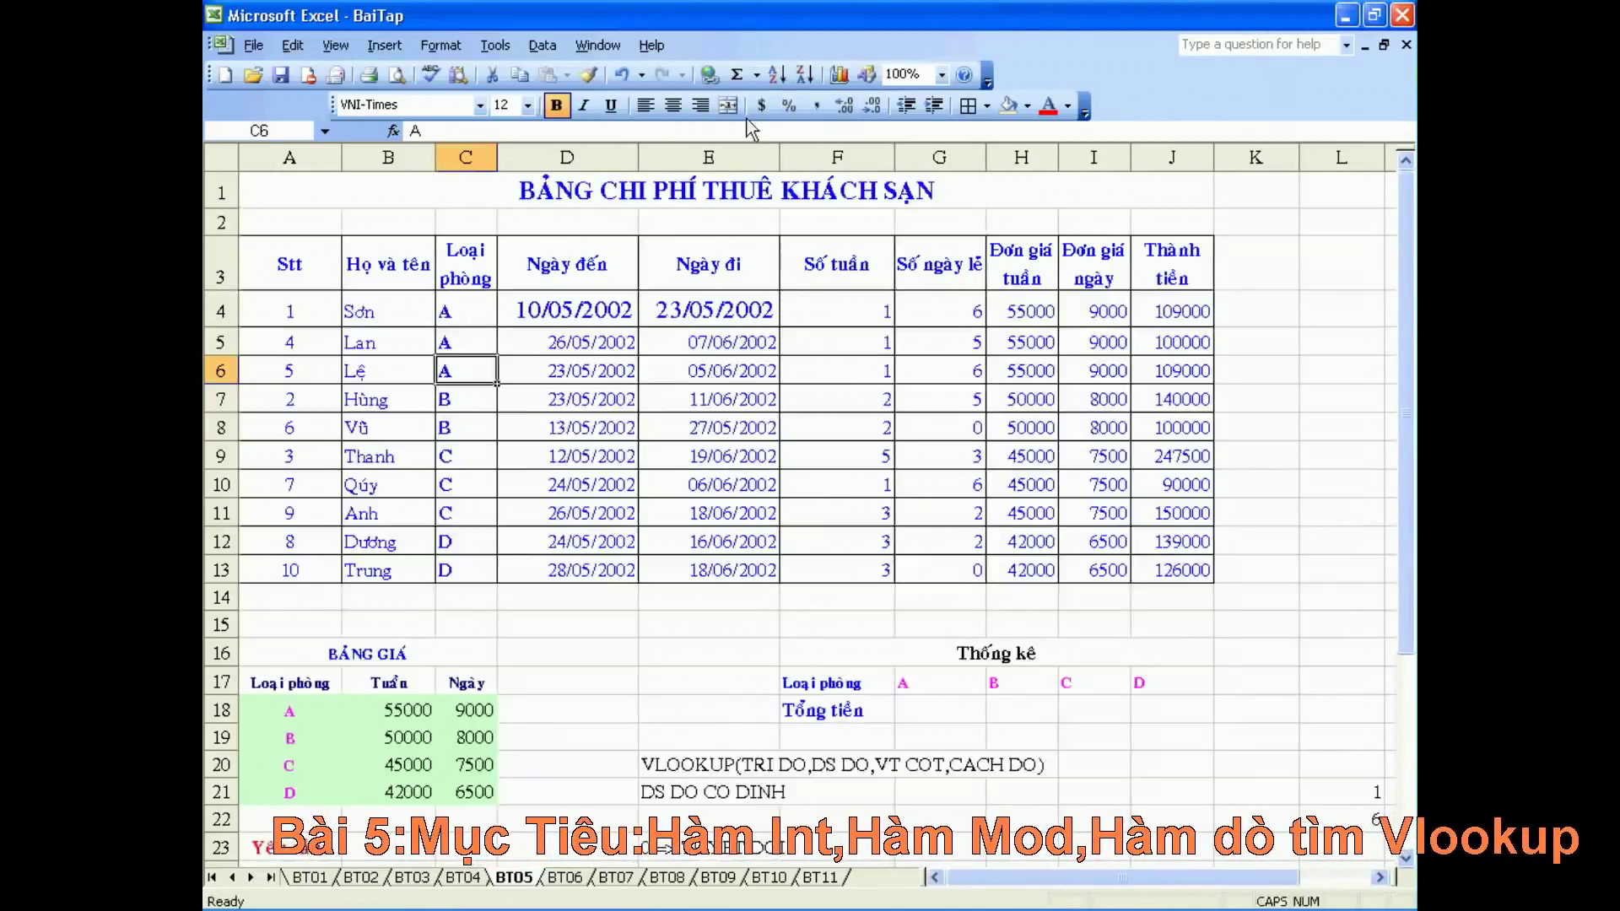
Look over the room type groups in C4:C13 and sort the guest table by Loại phòng in descending order
drag(478, 310, 457, 567)
click(458, 311)
click(462, 369)
click(469, 400)
click(470, 428)
click(473, 456)
click(478, 543)
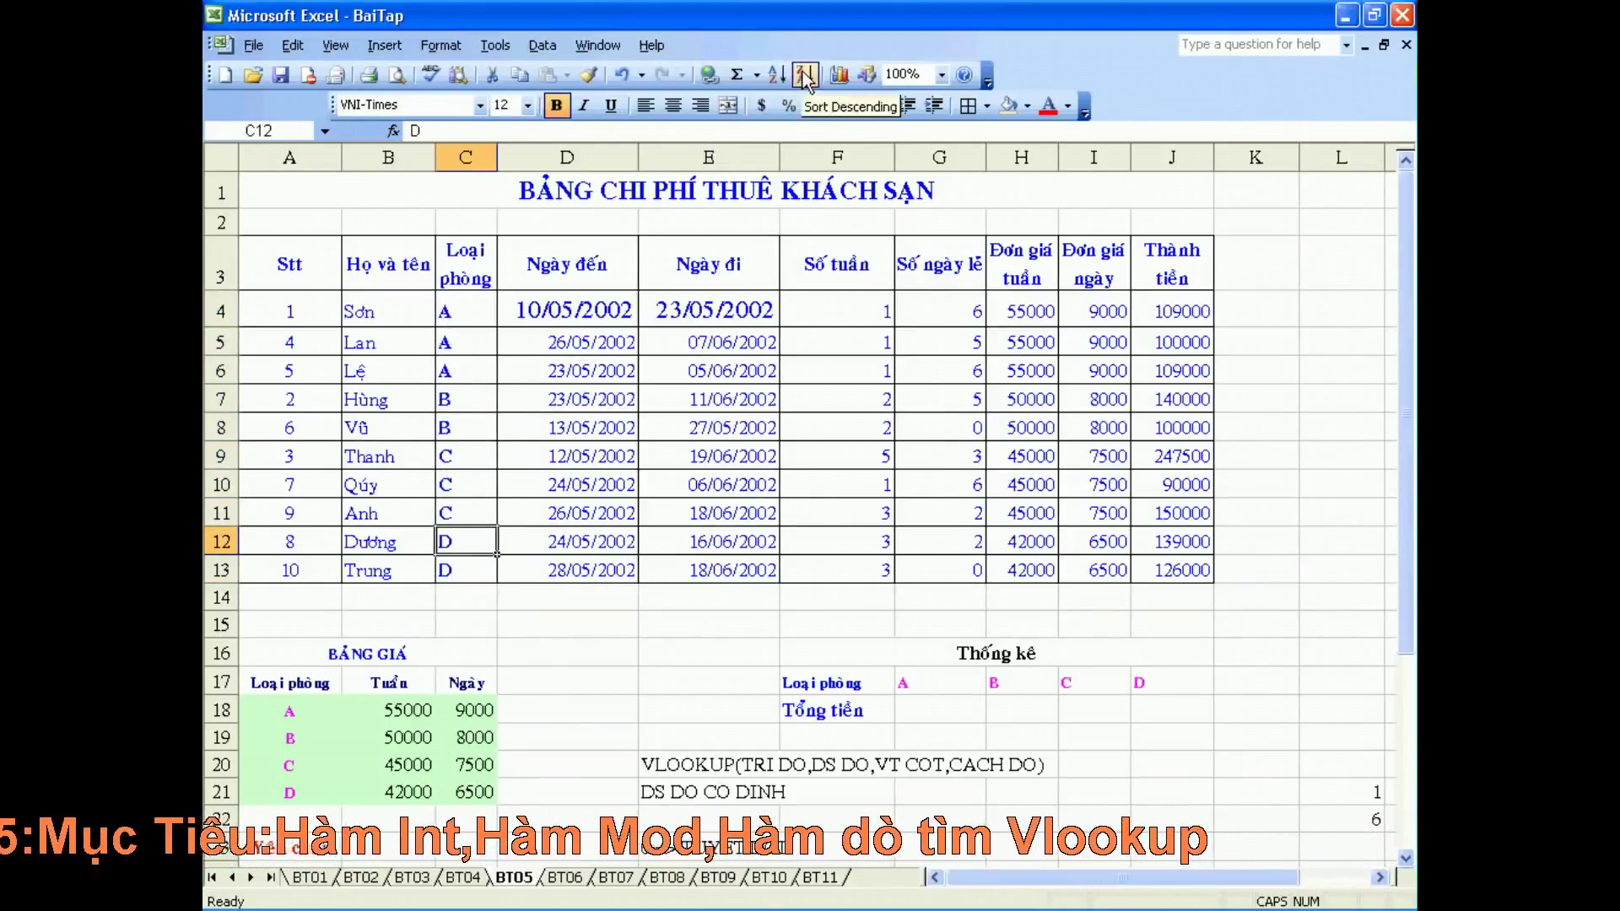
click(462, 337)
click(804, 75)
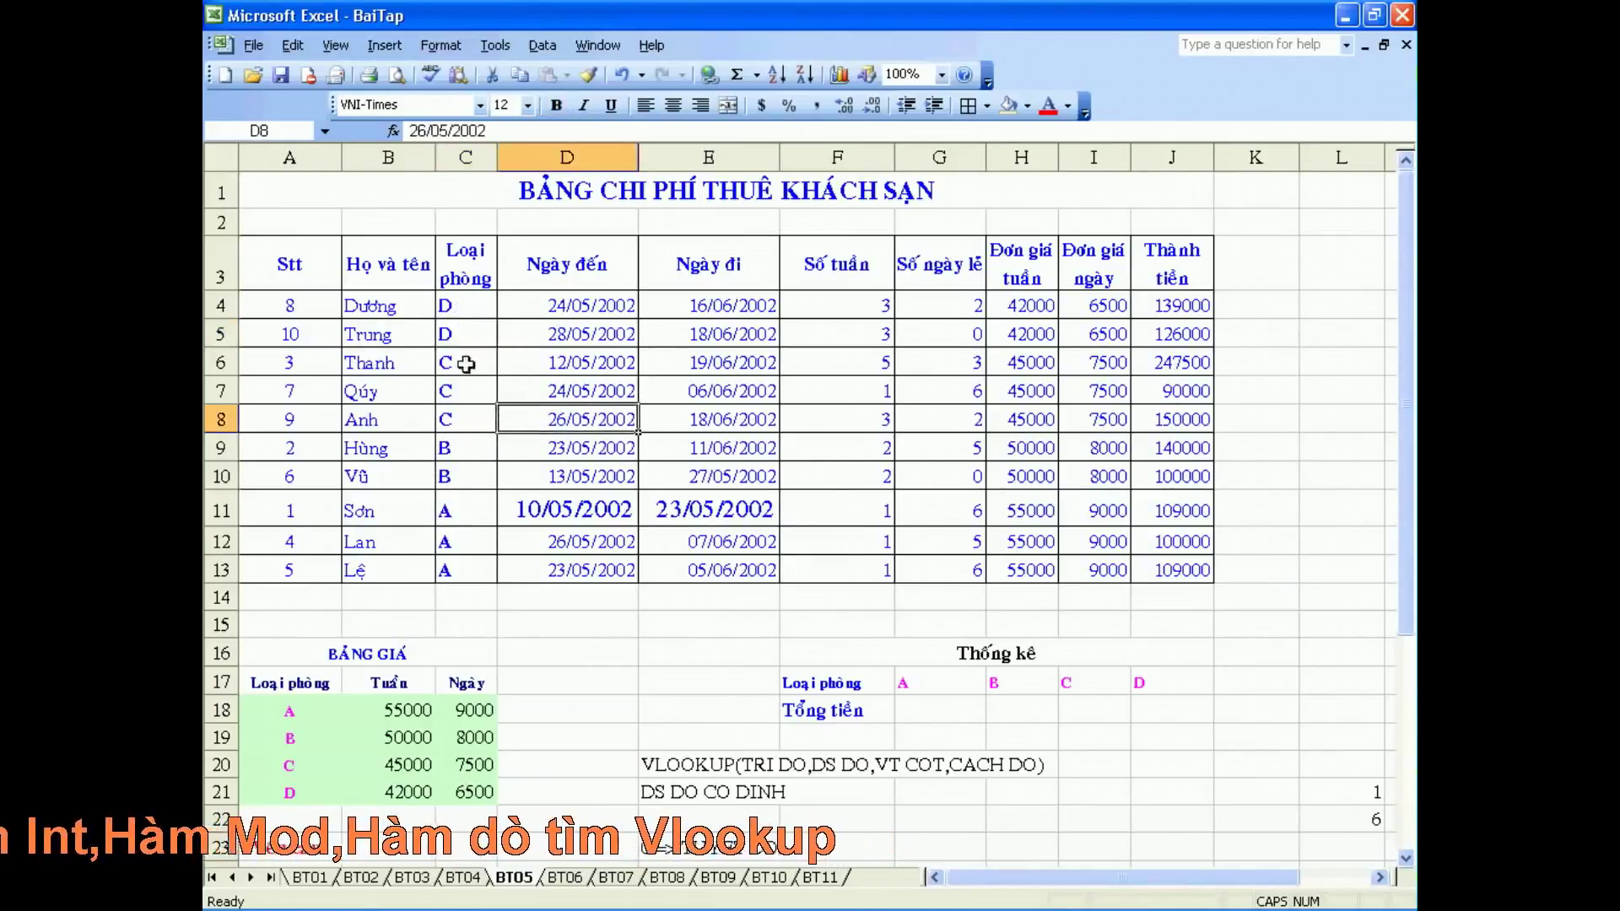
Return the guest table to ascending order by the Loại phòng column
click(460, 418)
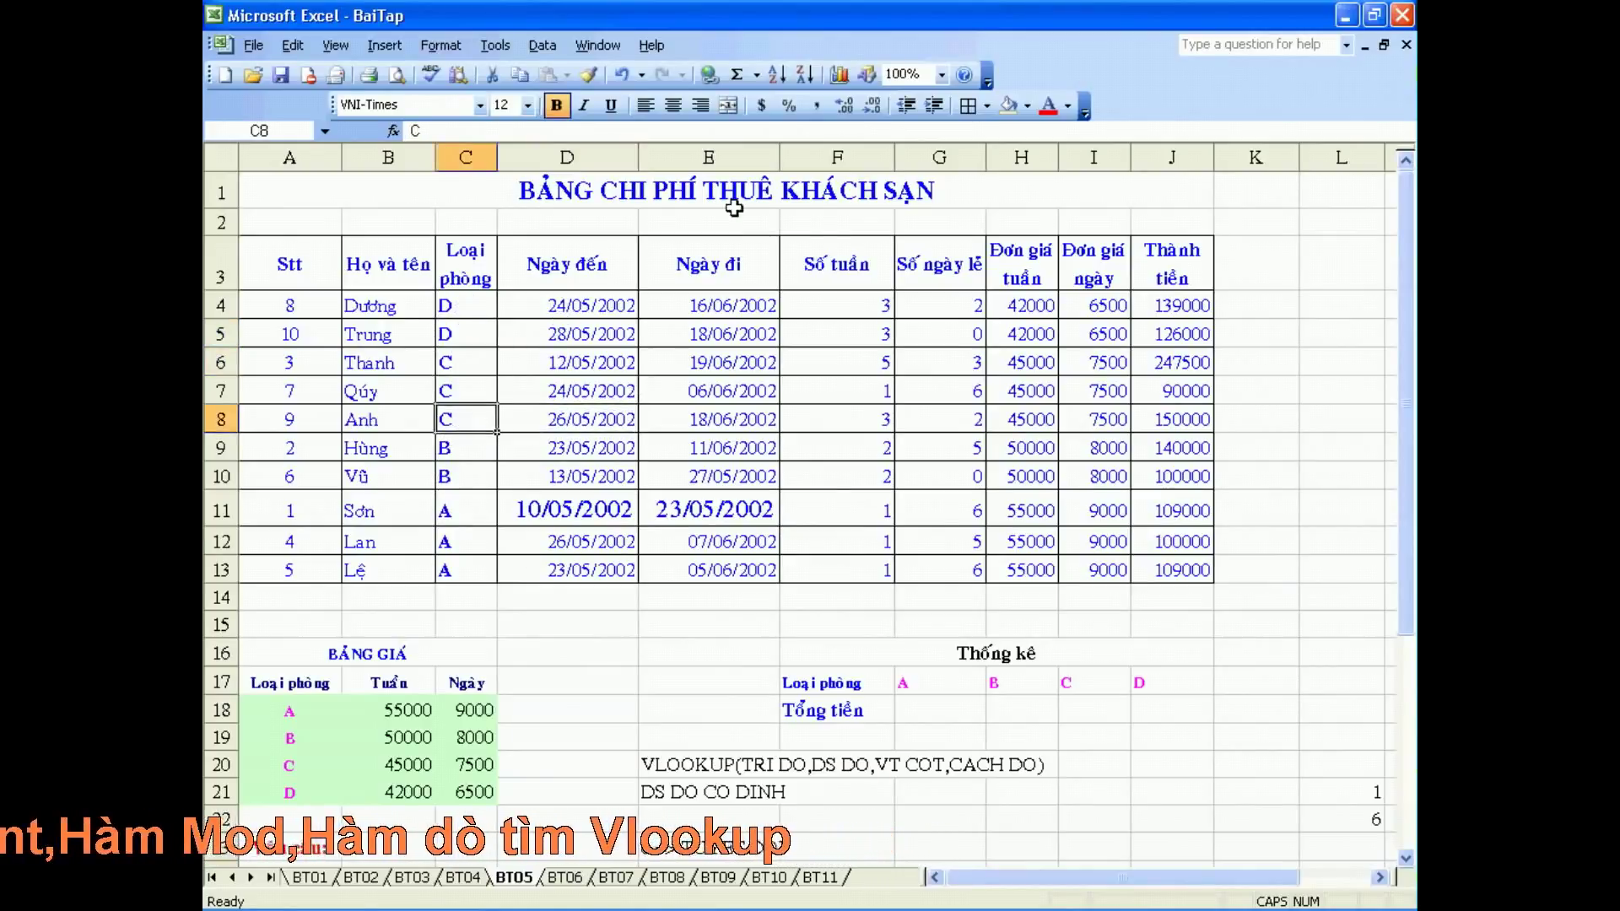
click(777, 74)
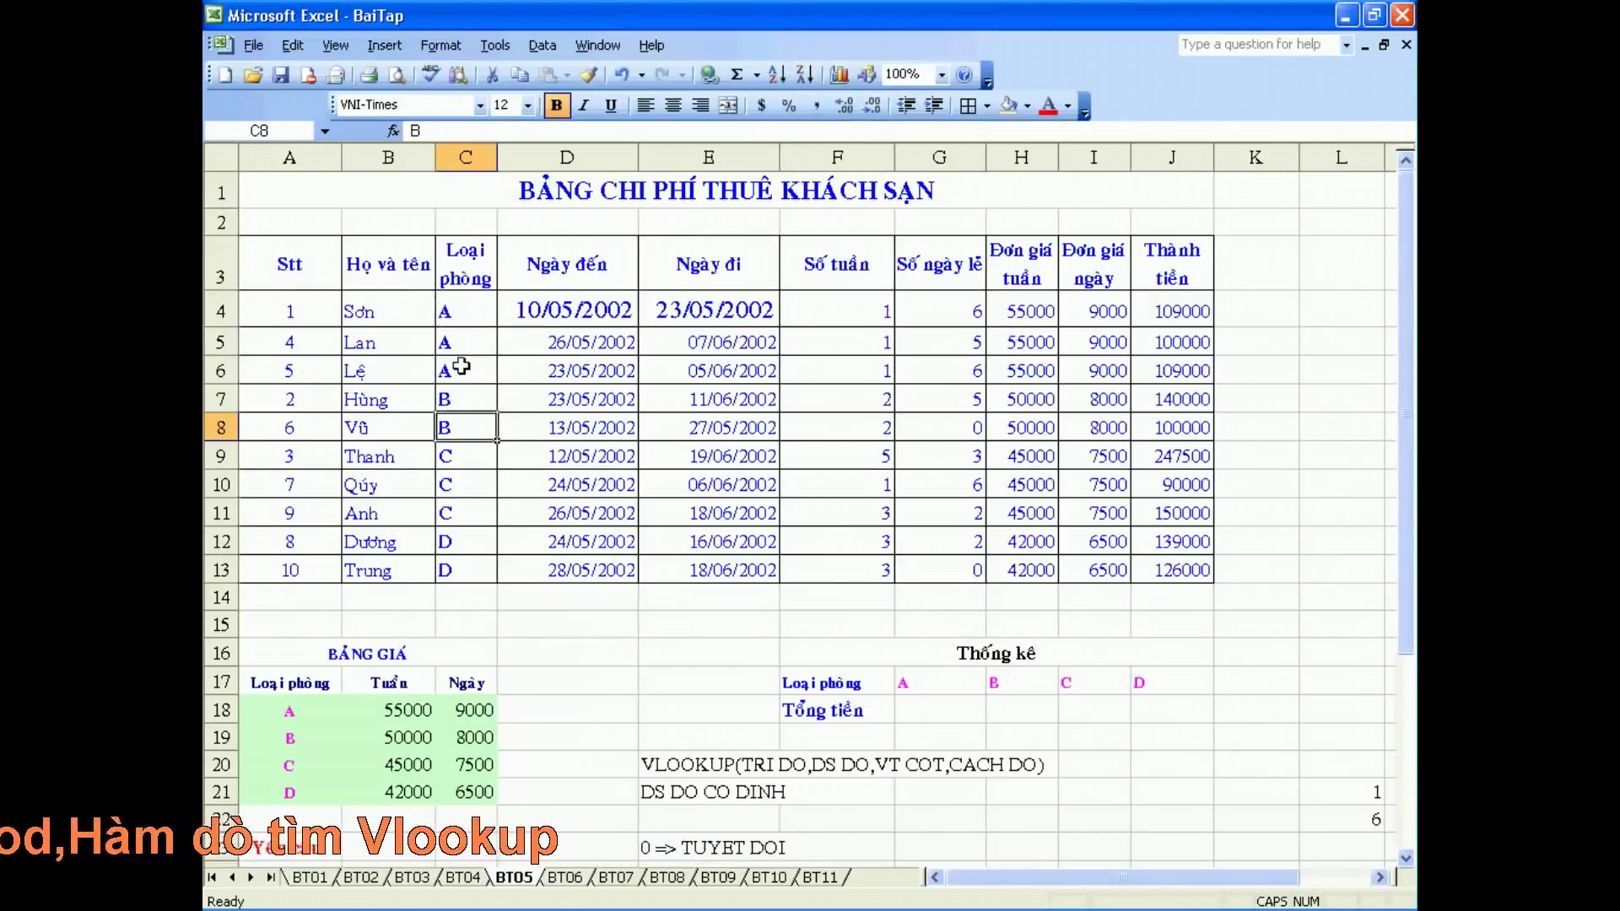
click(462, 367)
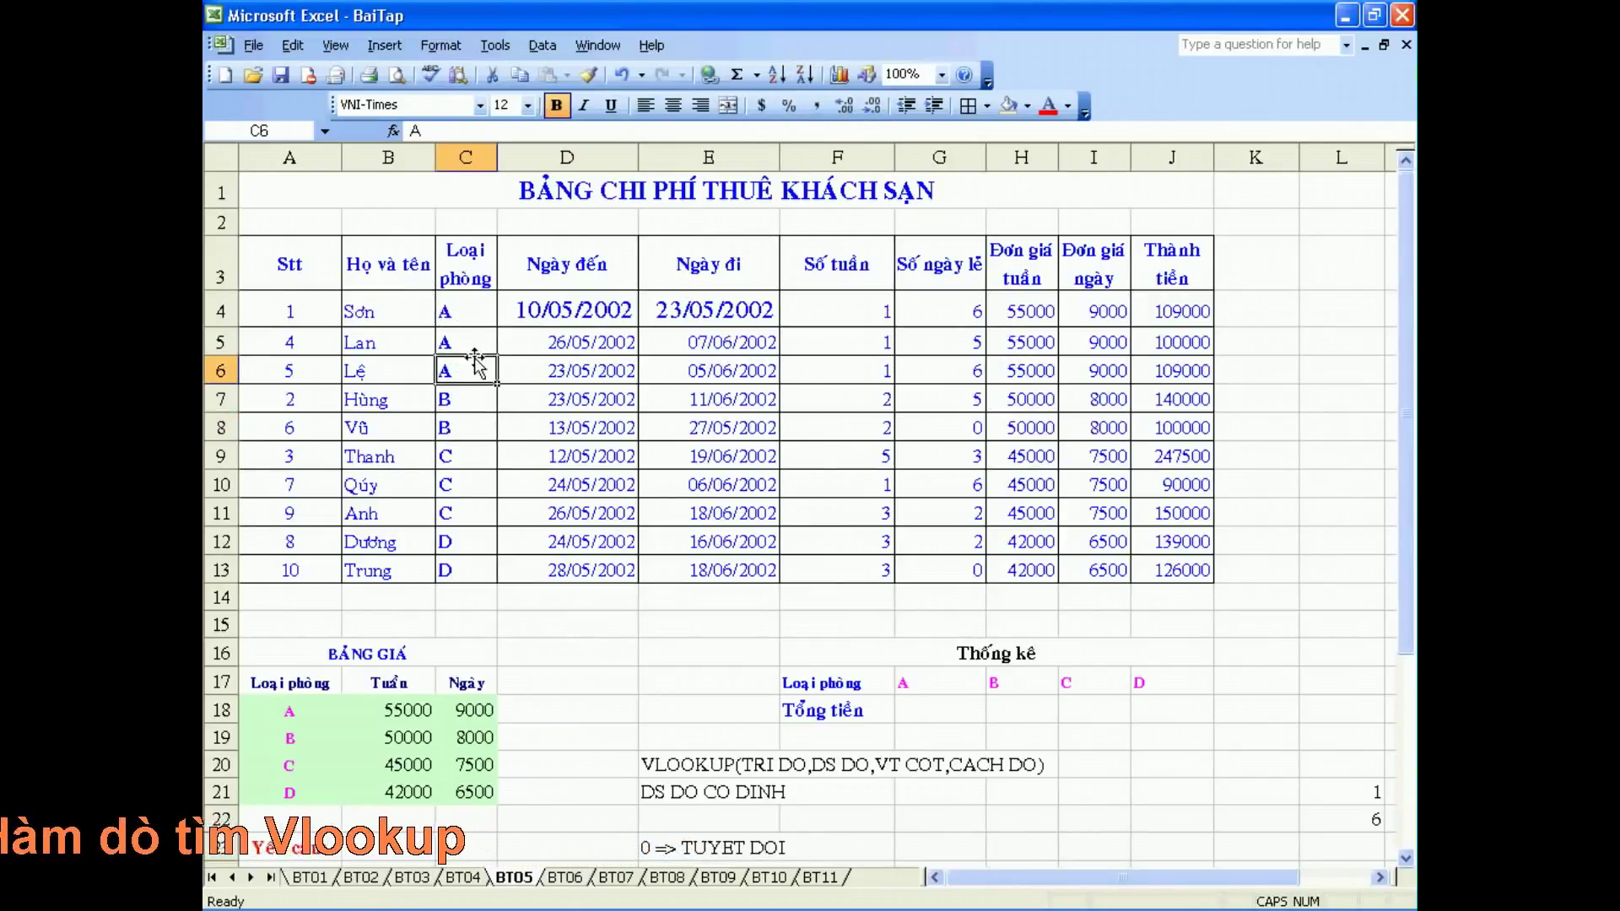
Sort the guest table by the Thành tiền column in descending order and select its values in J4:J13
click(1180, 364)
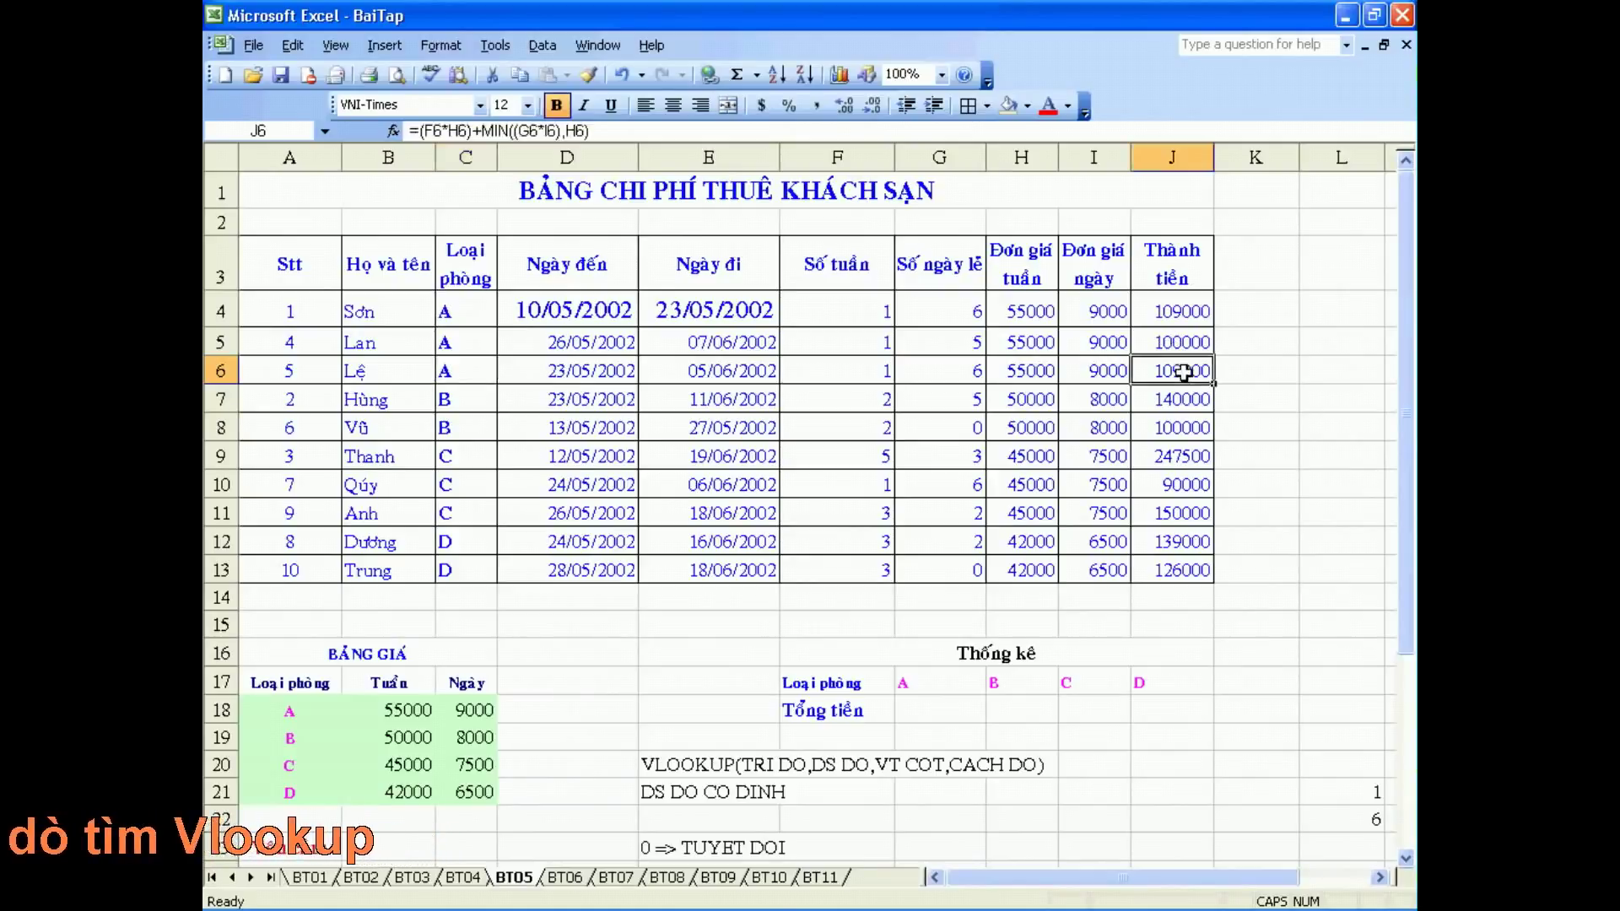
click(803, 78)
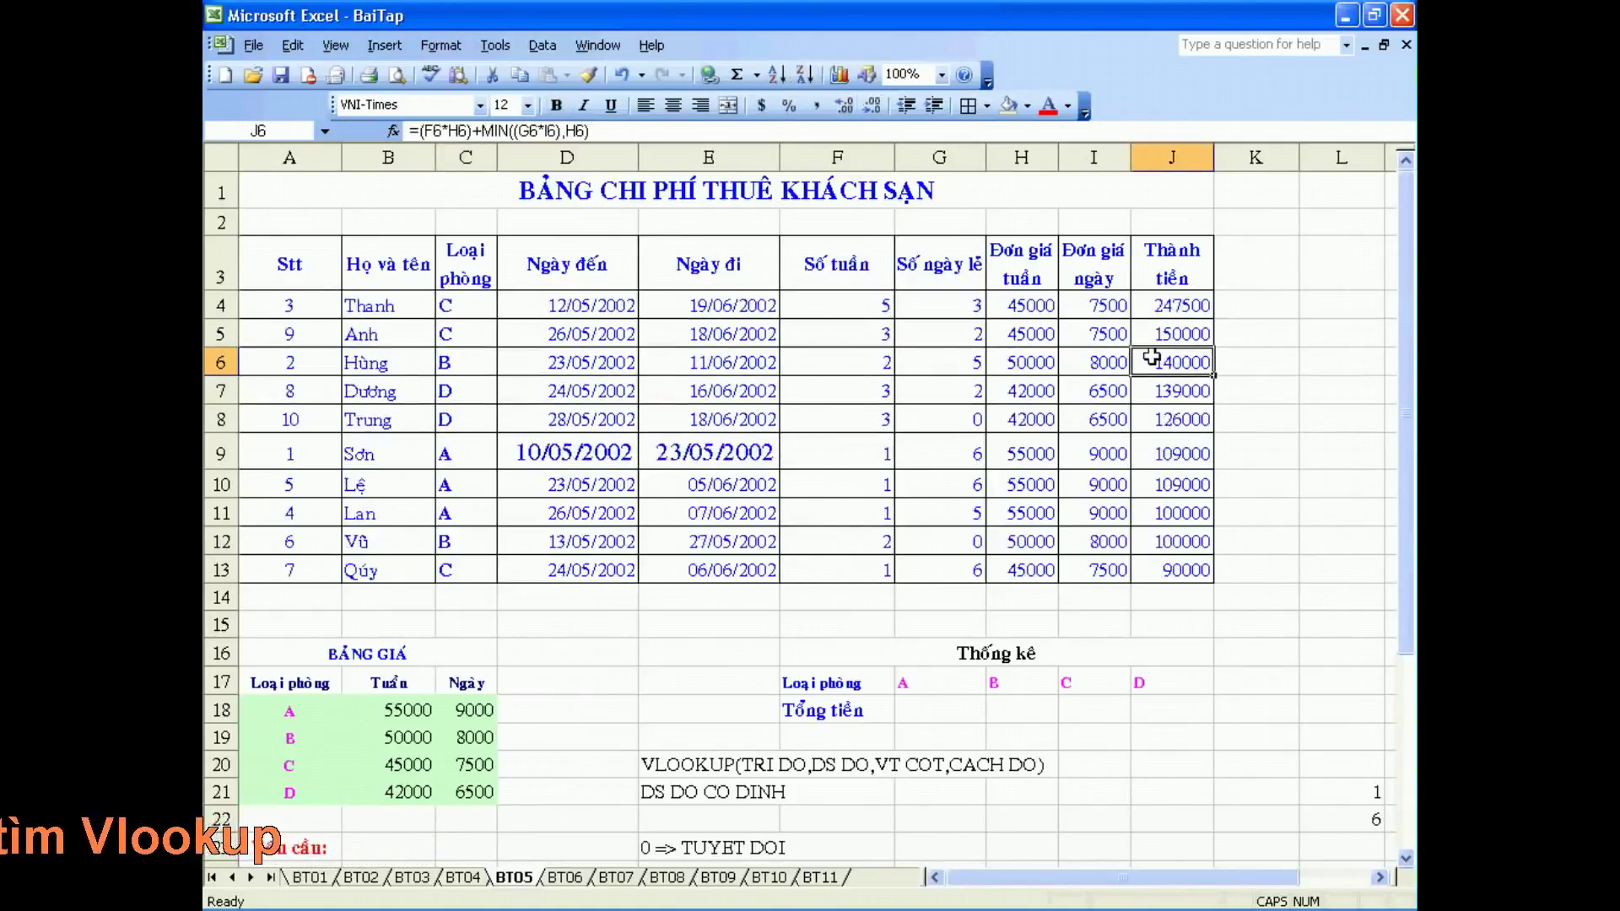
drag(1171, 308, 1177, 570)
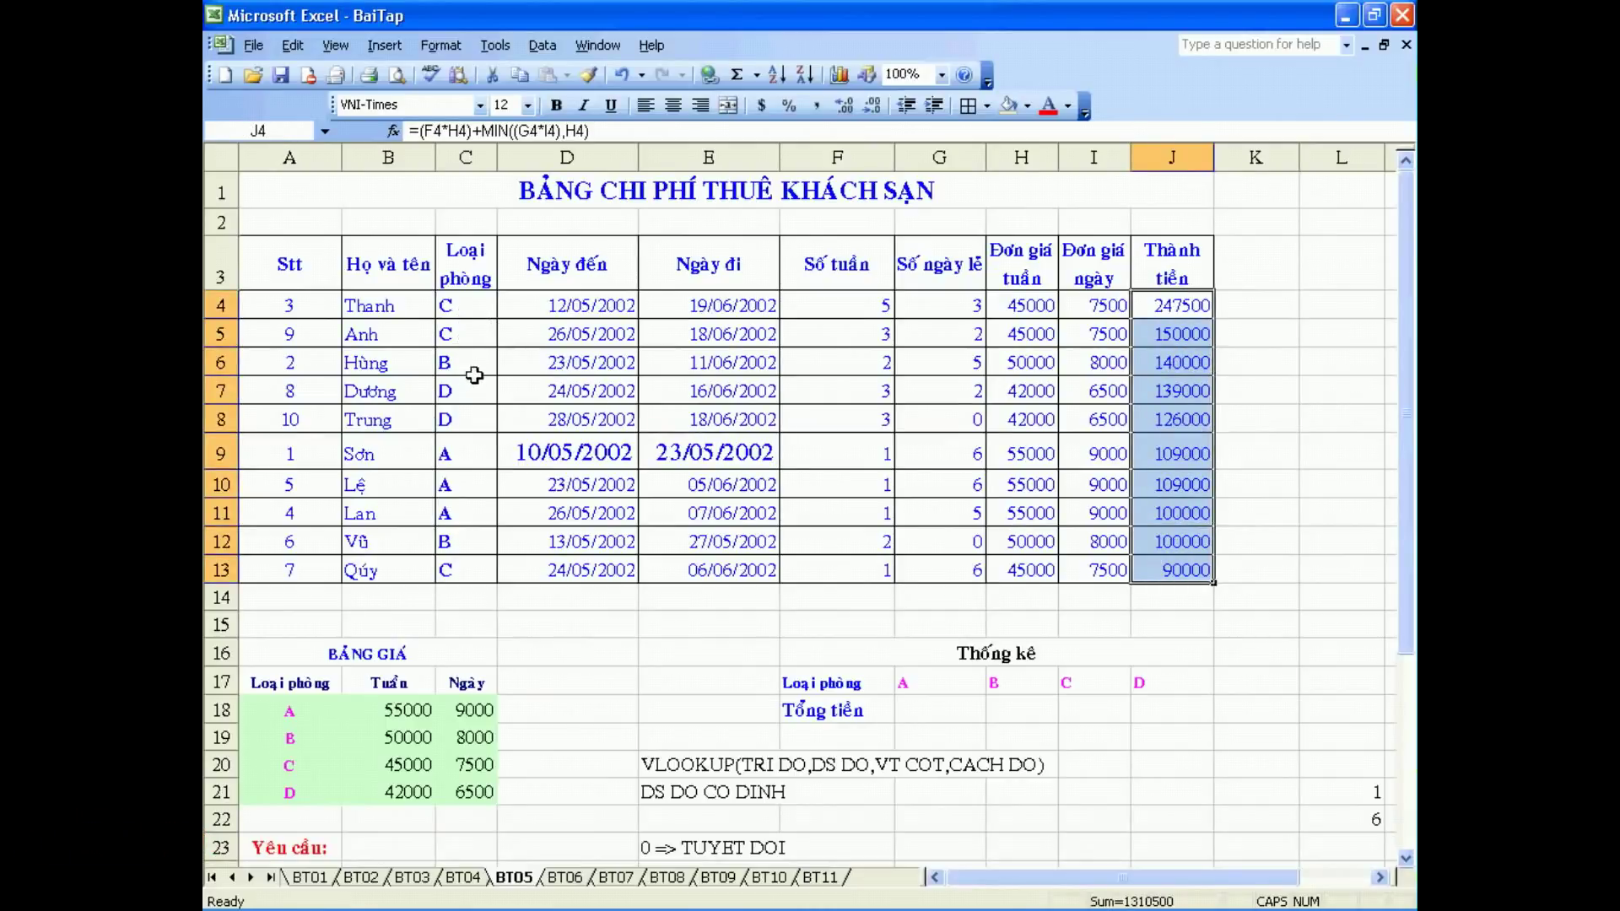
Re-sort the guest table by room type from A to D
click(469, 439)
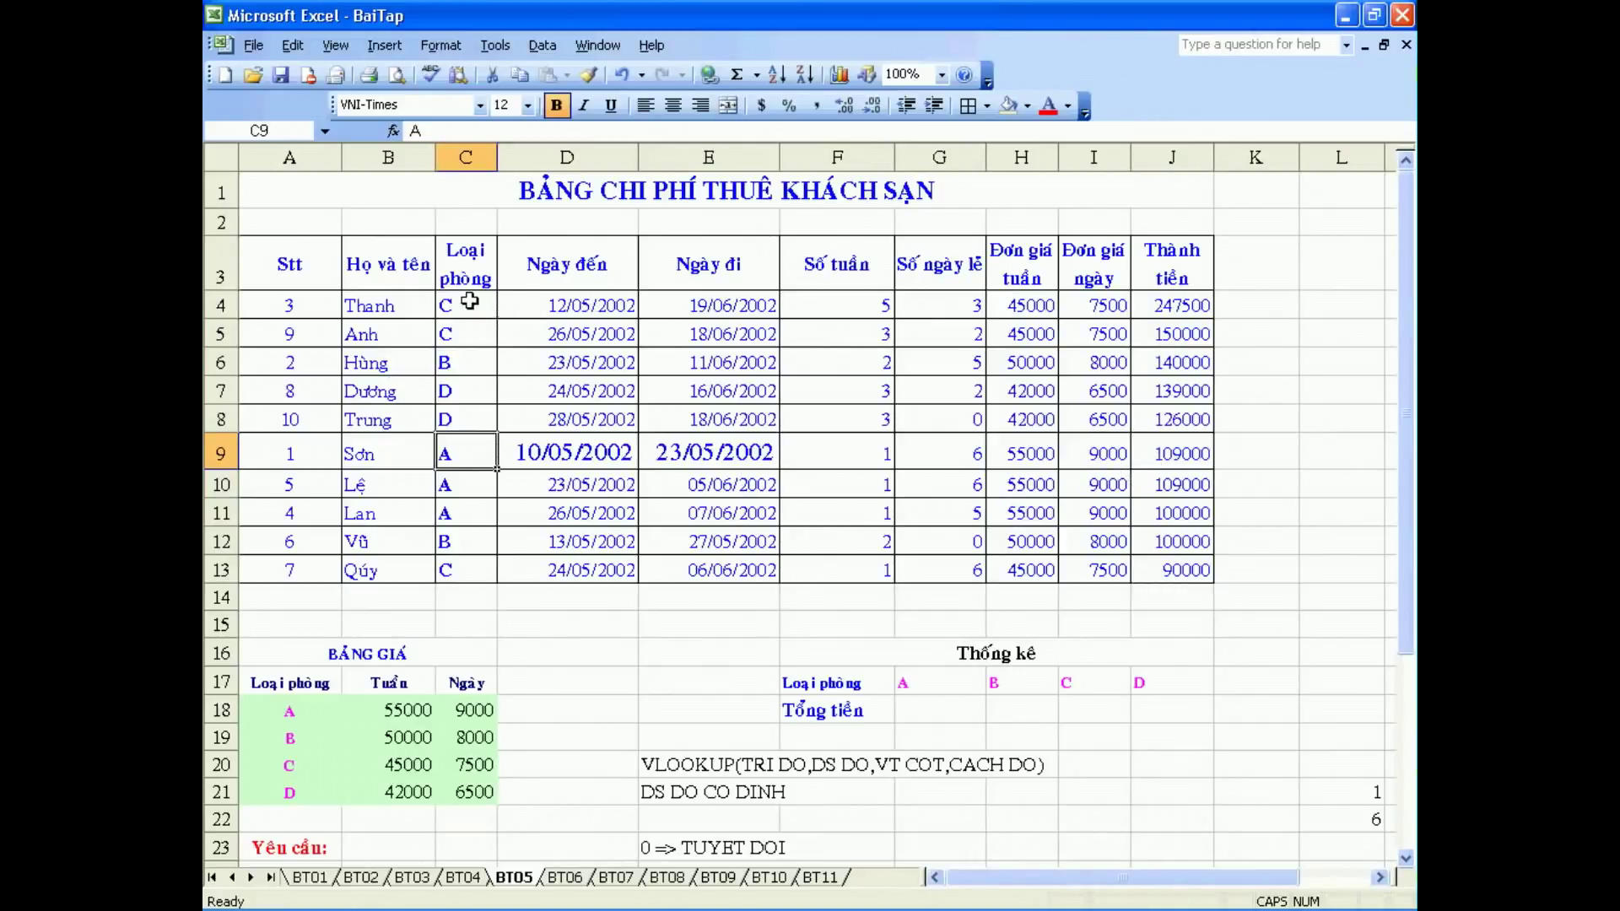
click(466, 304)
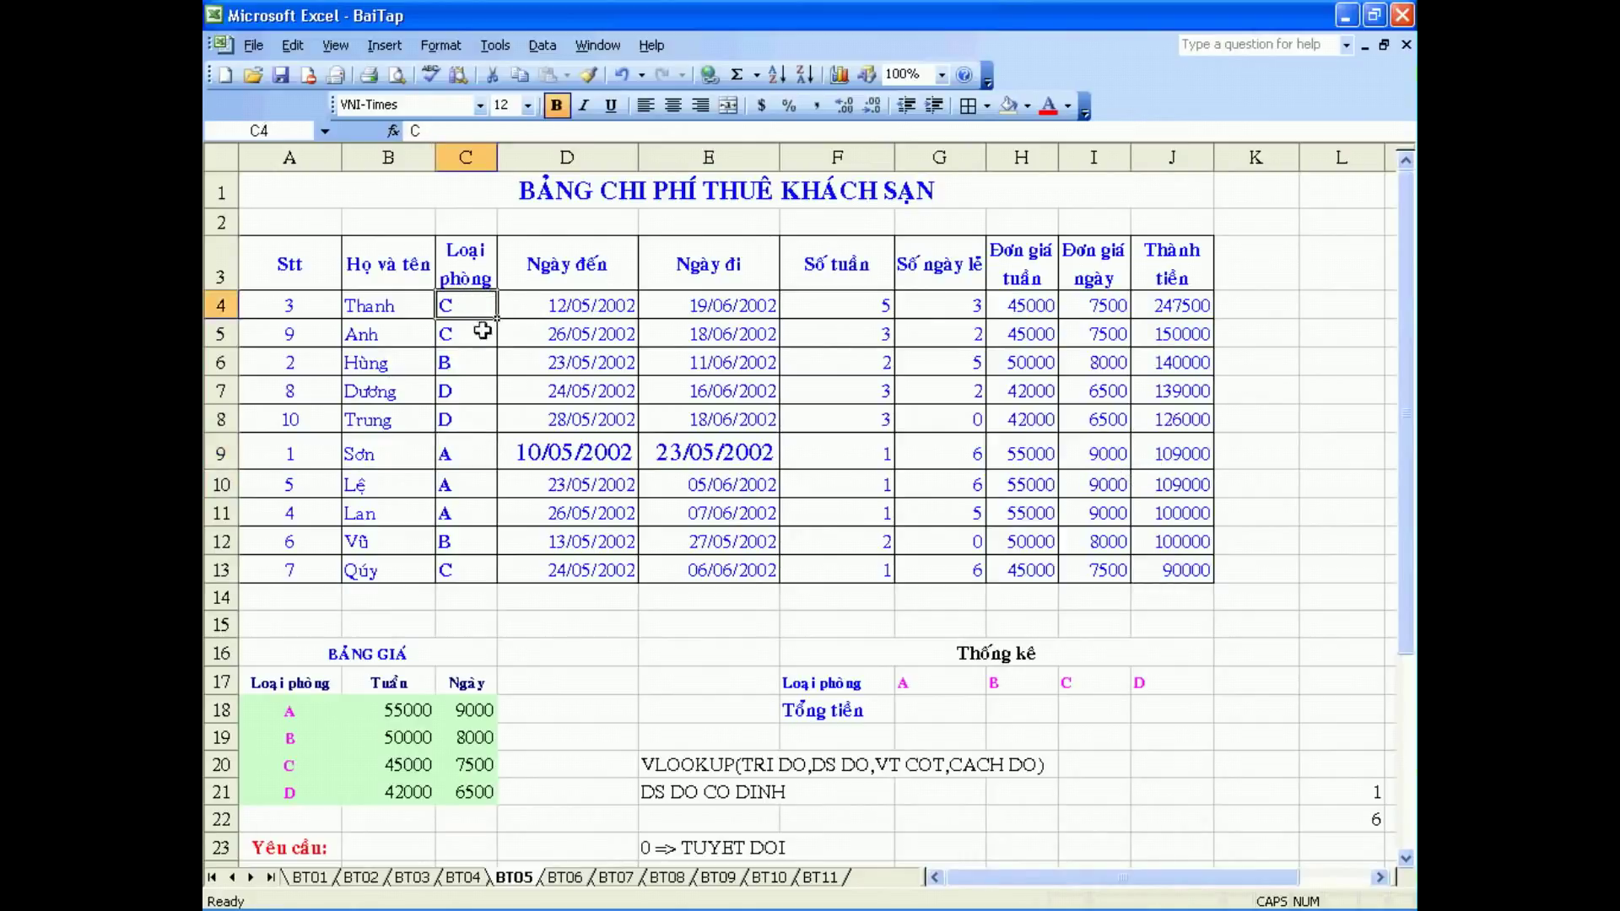
click(777, 75)
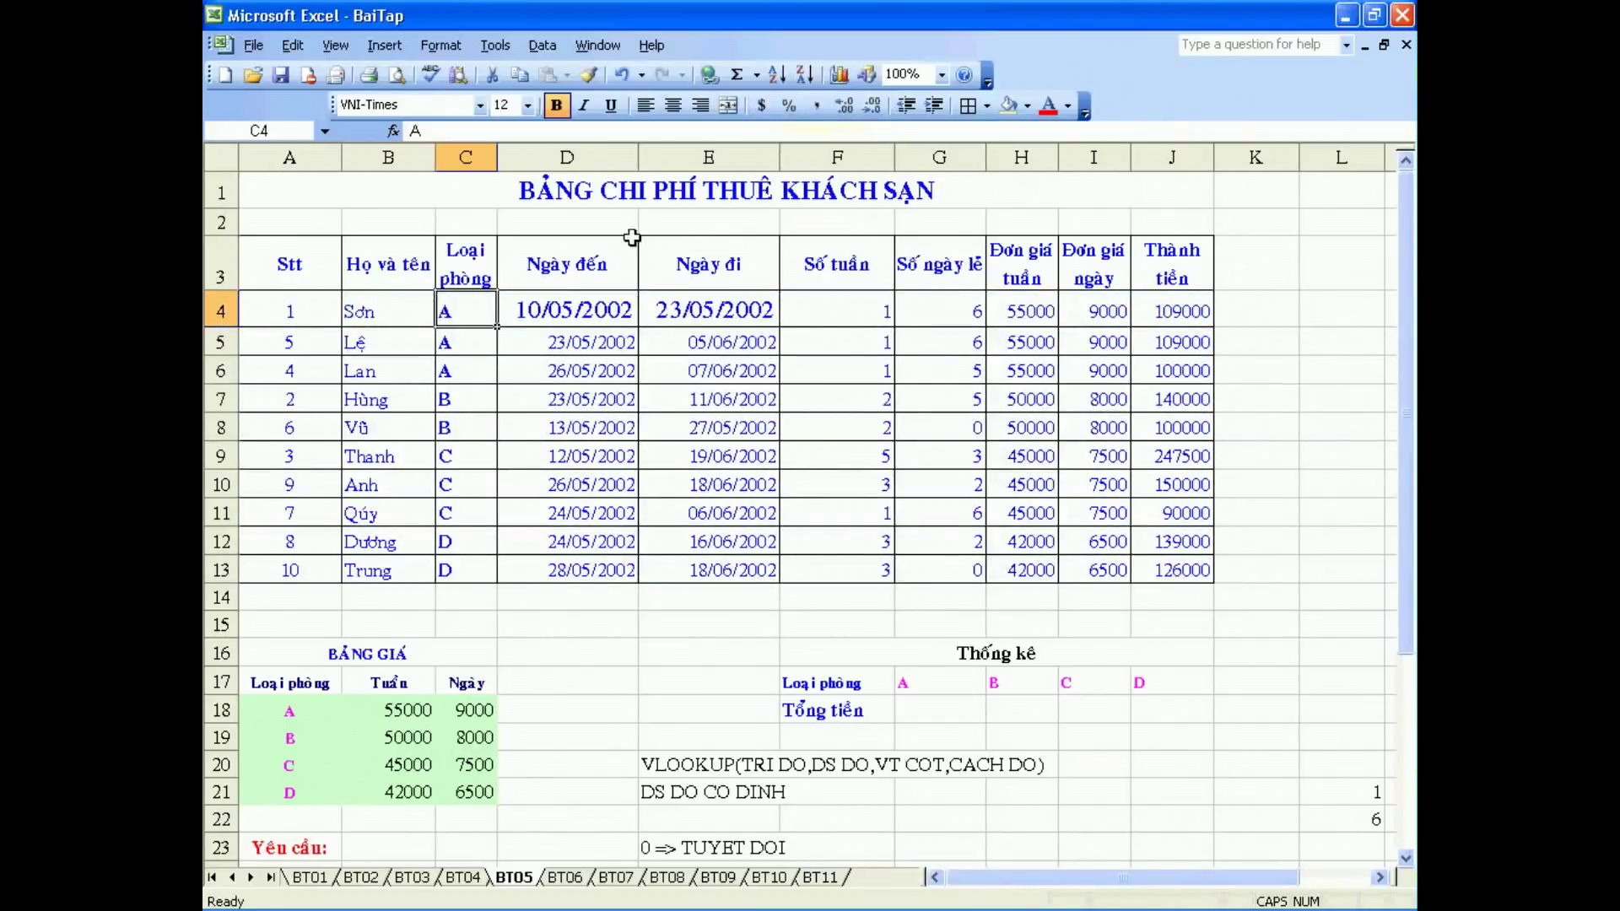
click(462, 342)
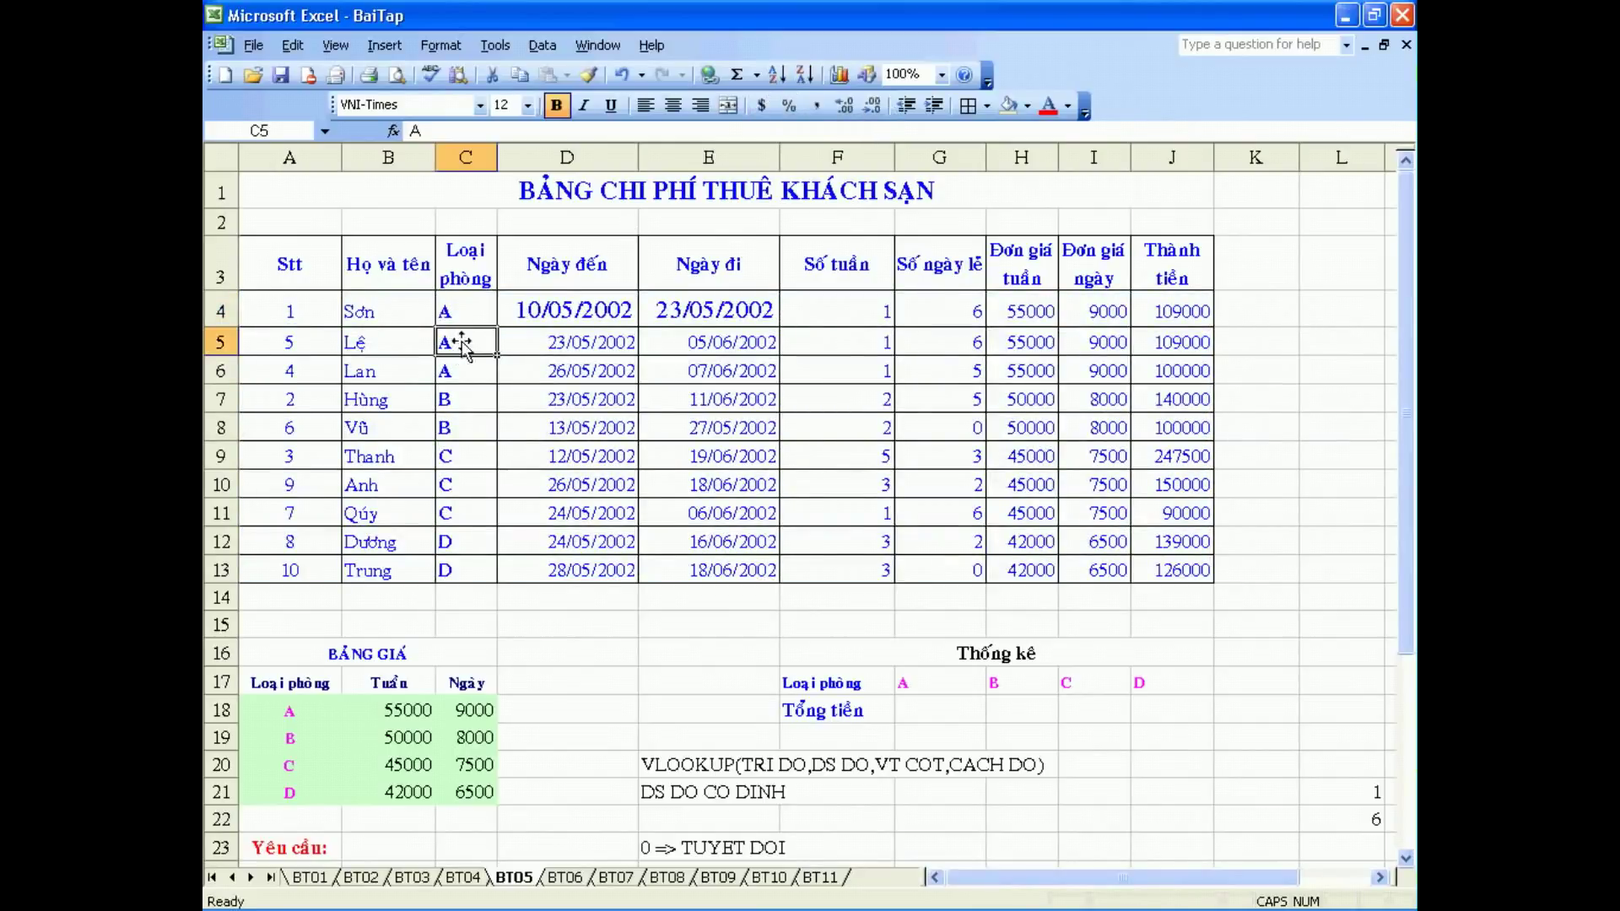
Open the multi-level Sort settings for the guest table and set the first key to Loại phòng, ascending
click(452, 51)
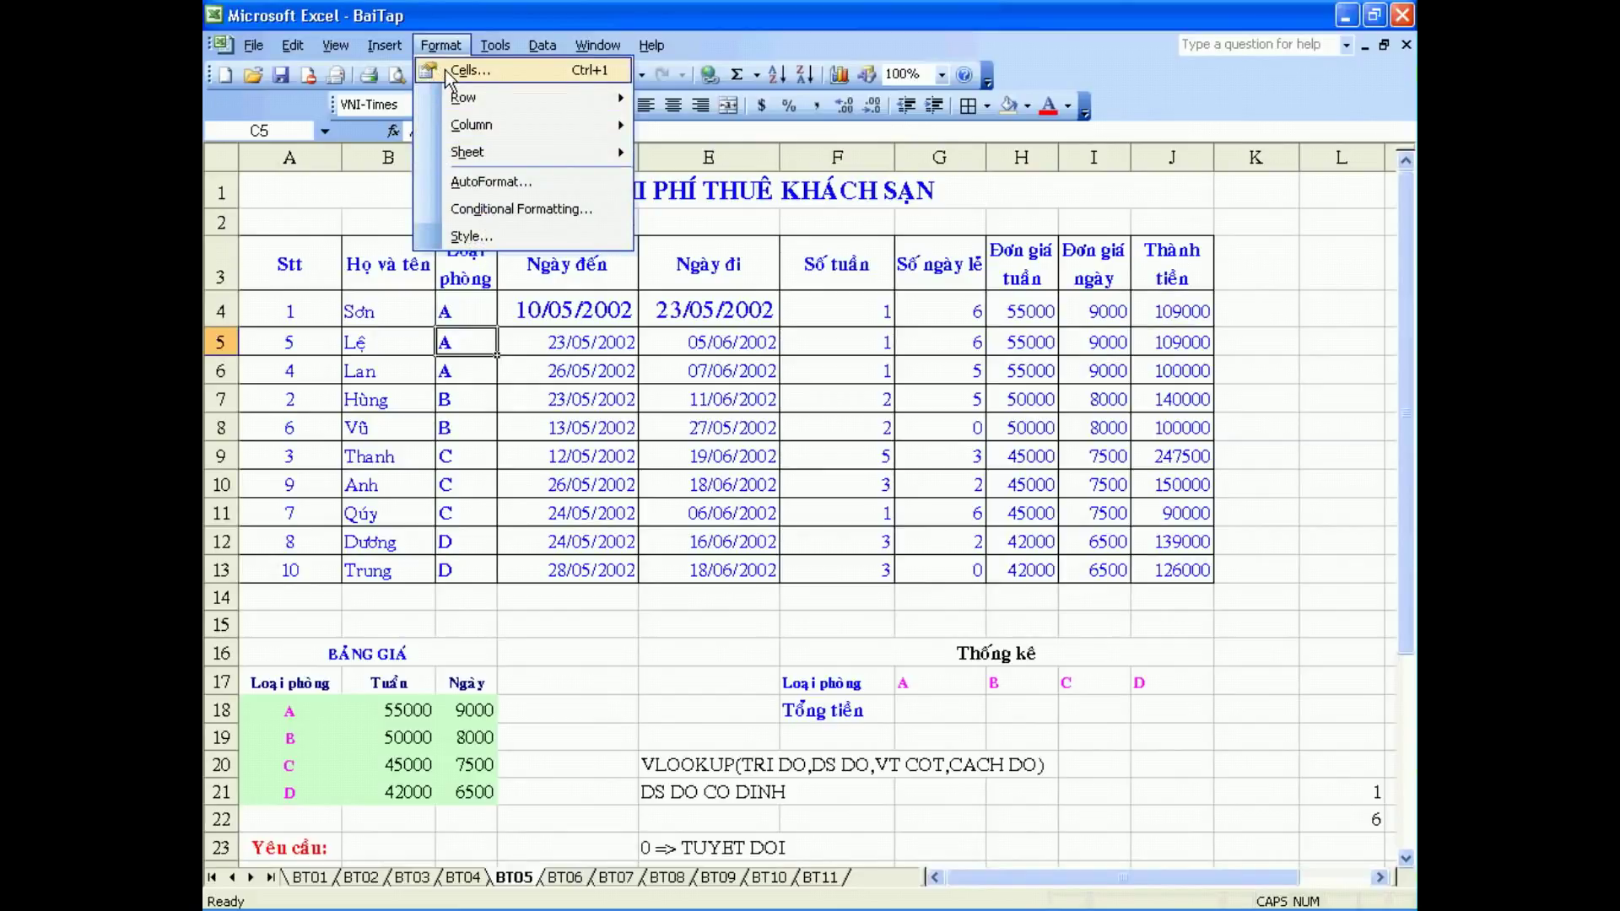
mouse_move(495, 51)
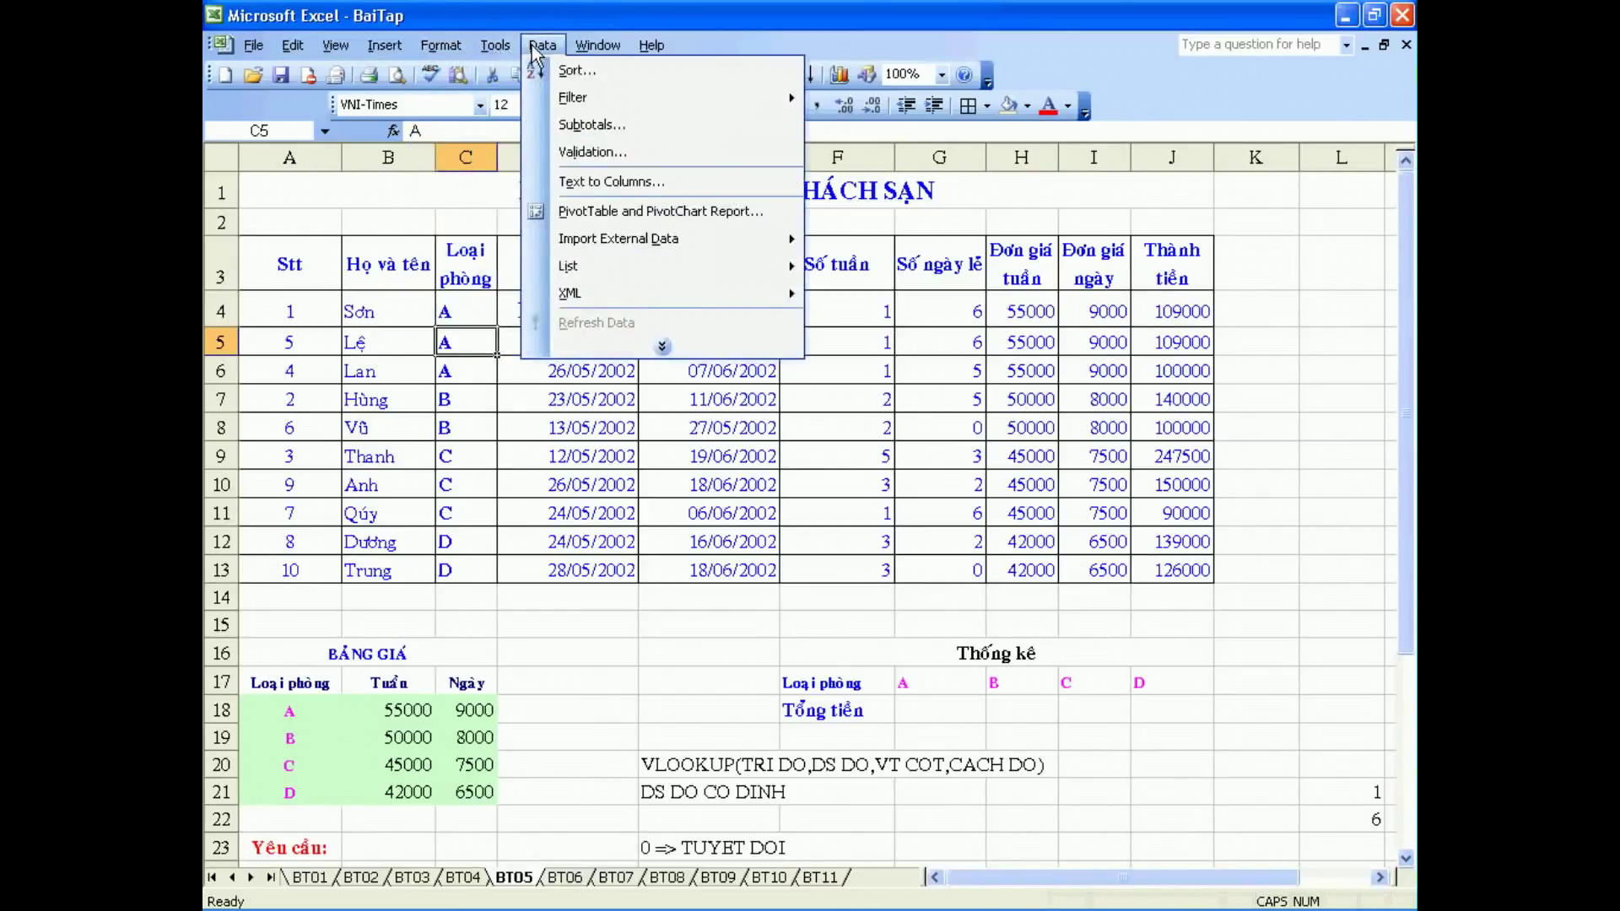
click(574, 71)
drag(783, 270, 926, 200)
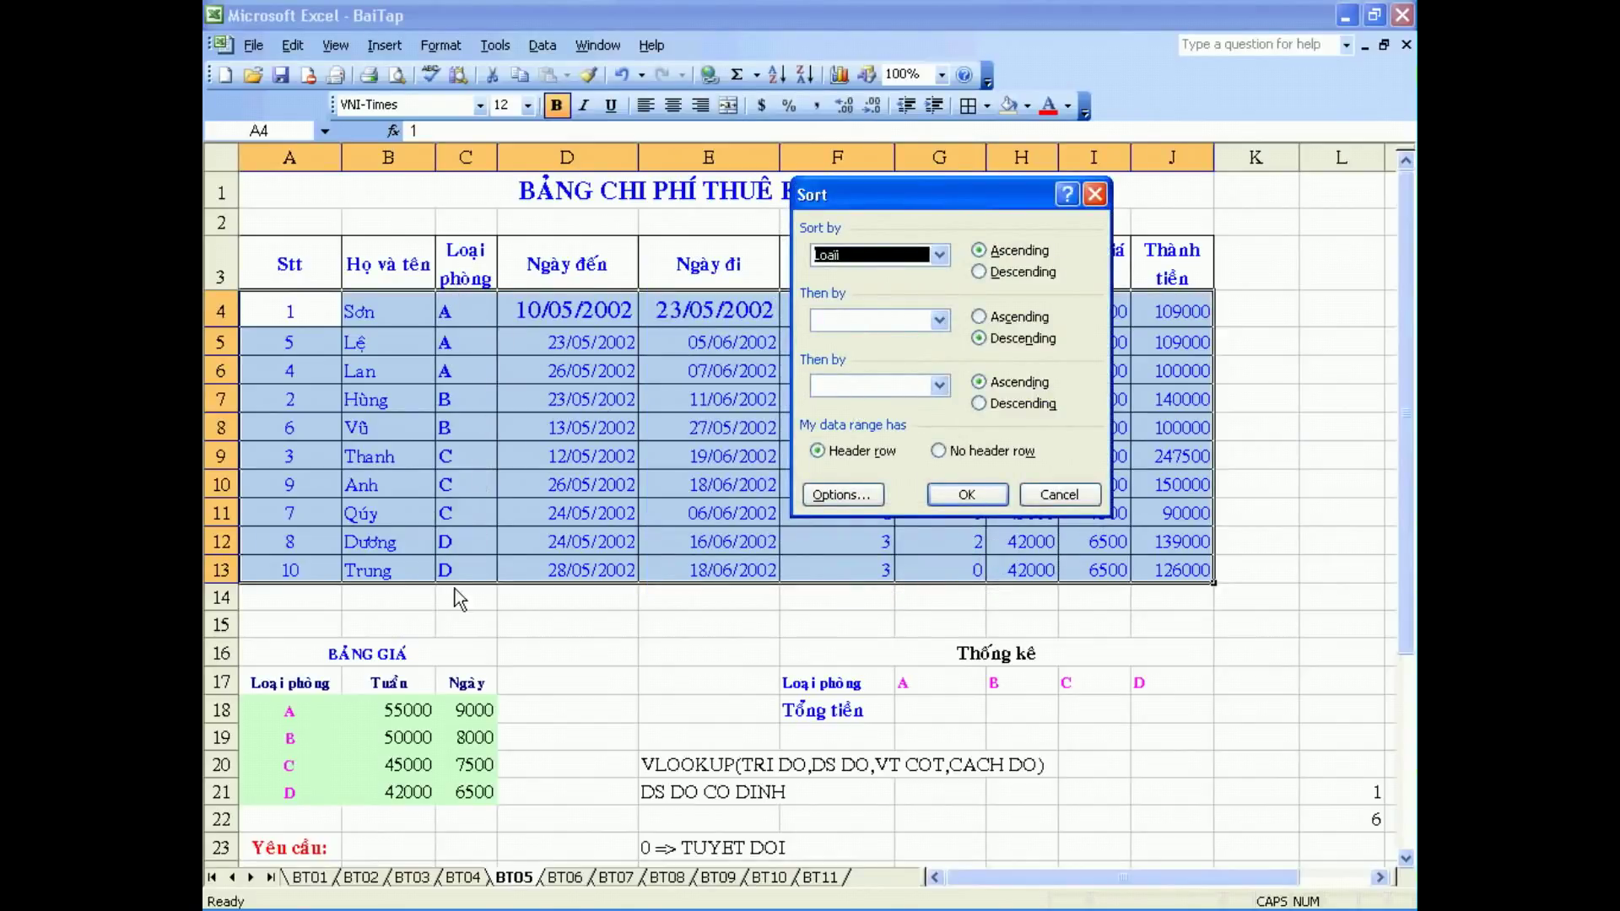
click(940, 258)
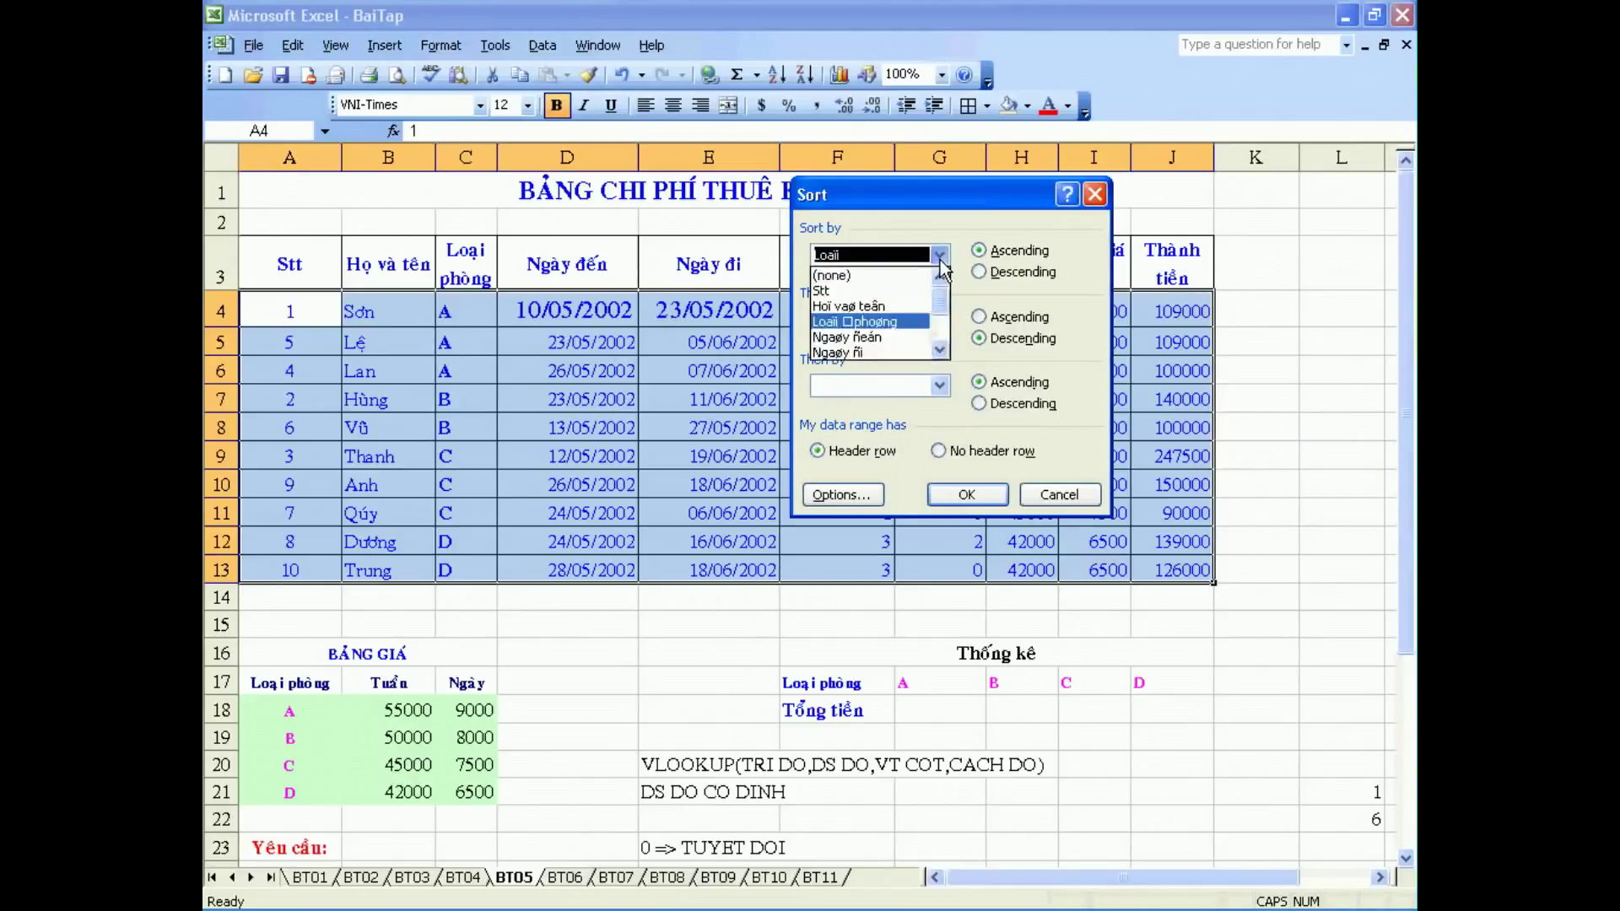
click(879, 324)
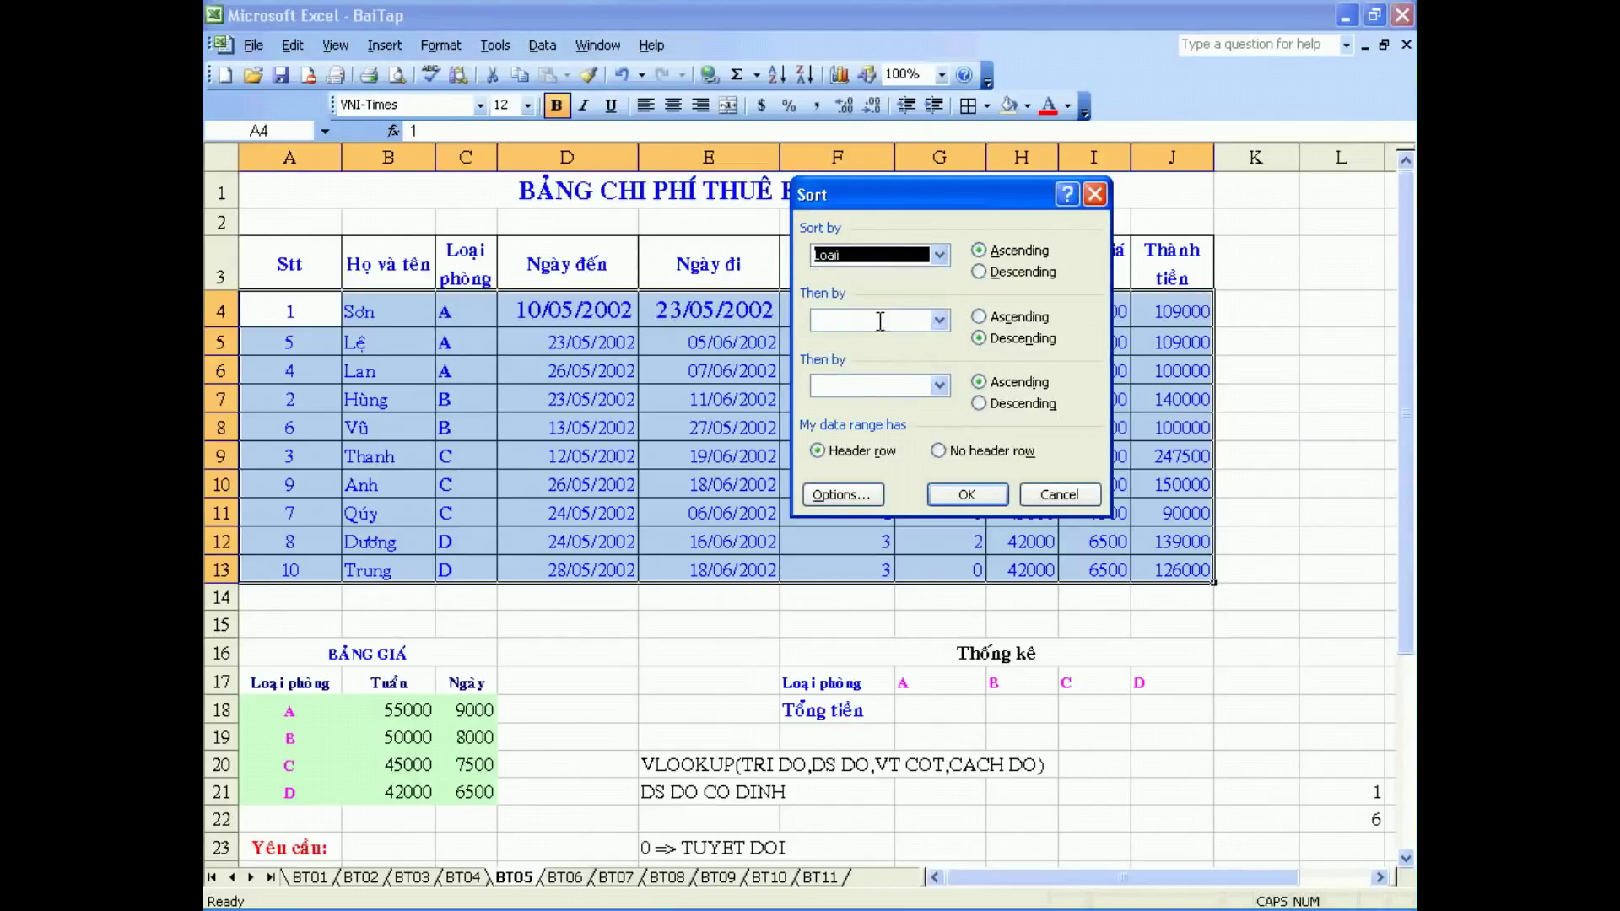
click(979, 250)
click(985, 273)
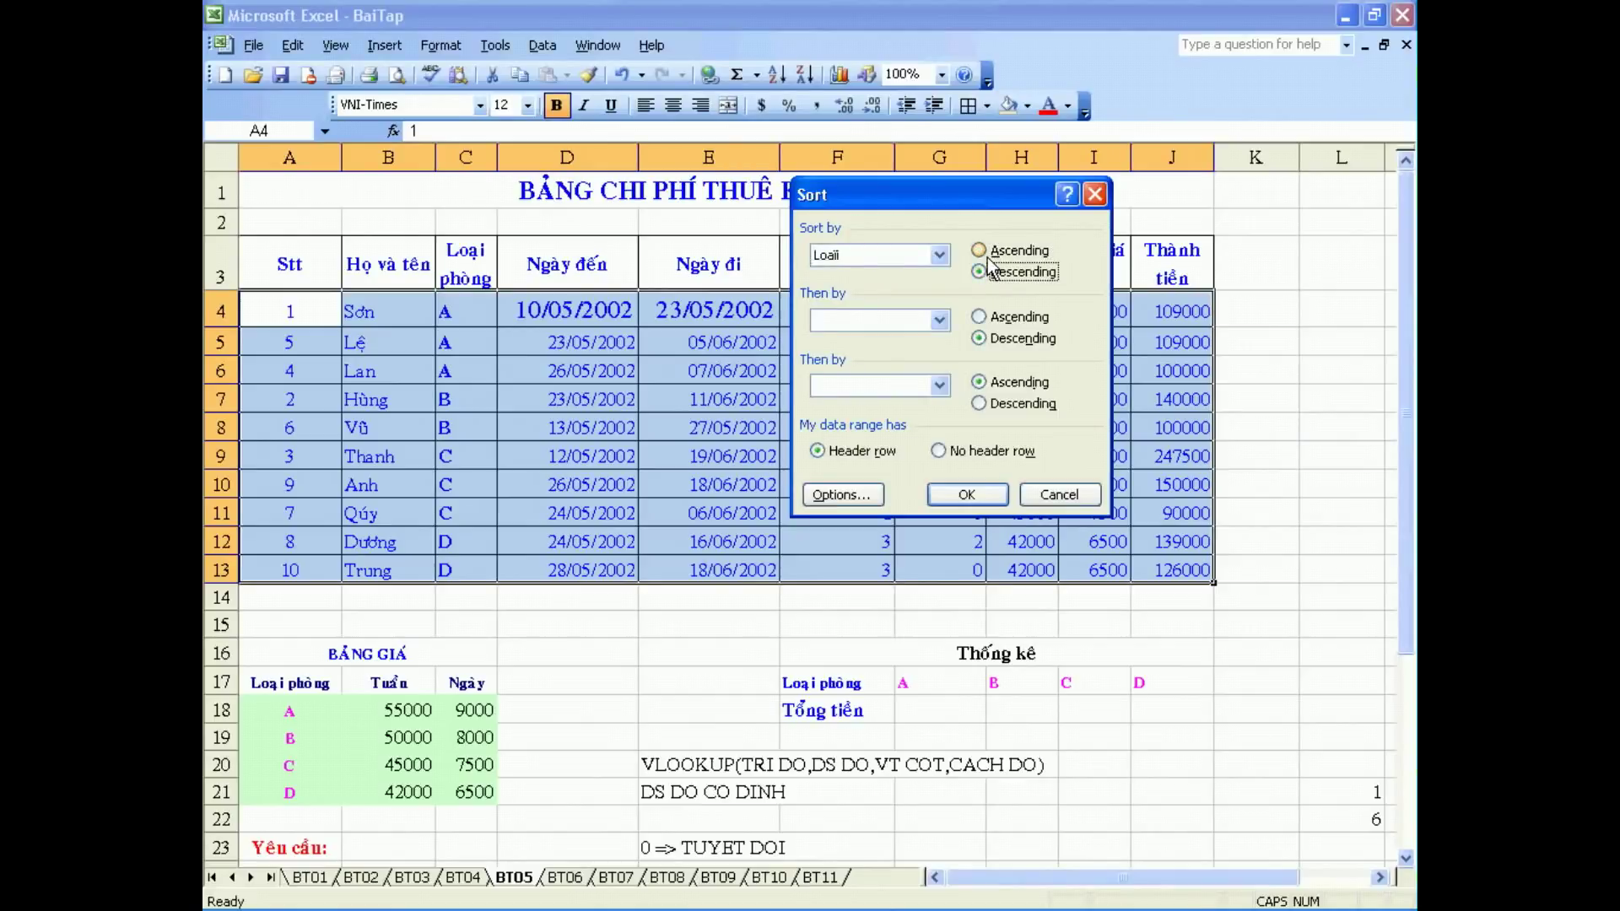
click(983, 251)
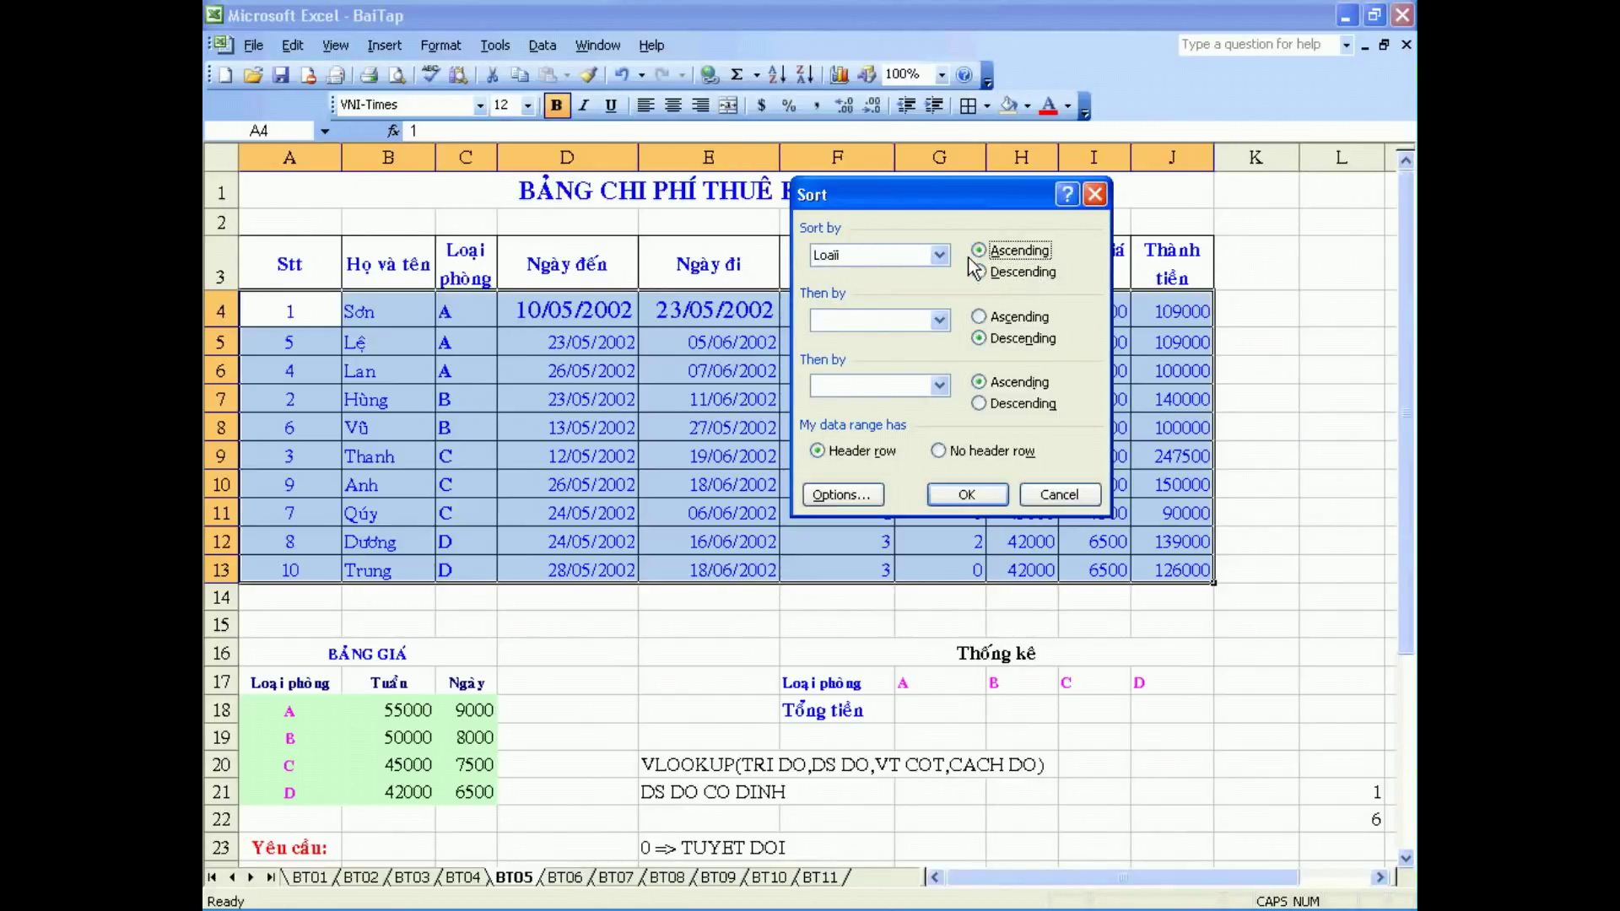
Add Thành tiền in descending order as the second sort key and apply the sort
click(939, 322)
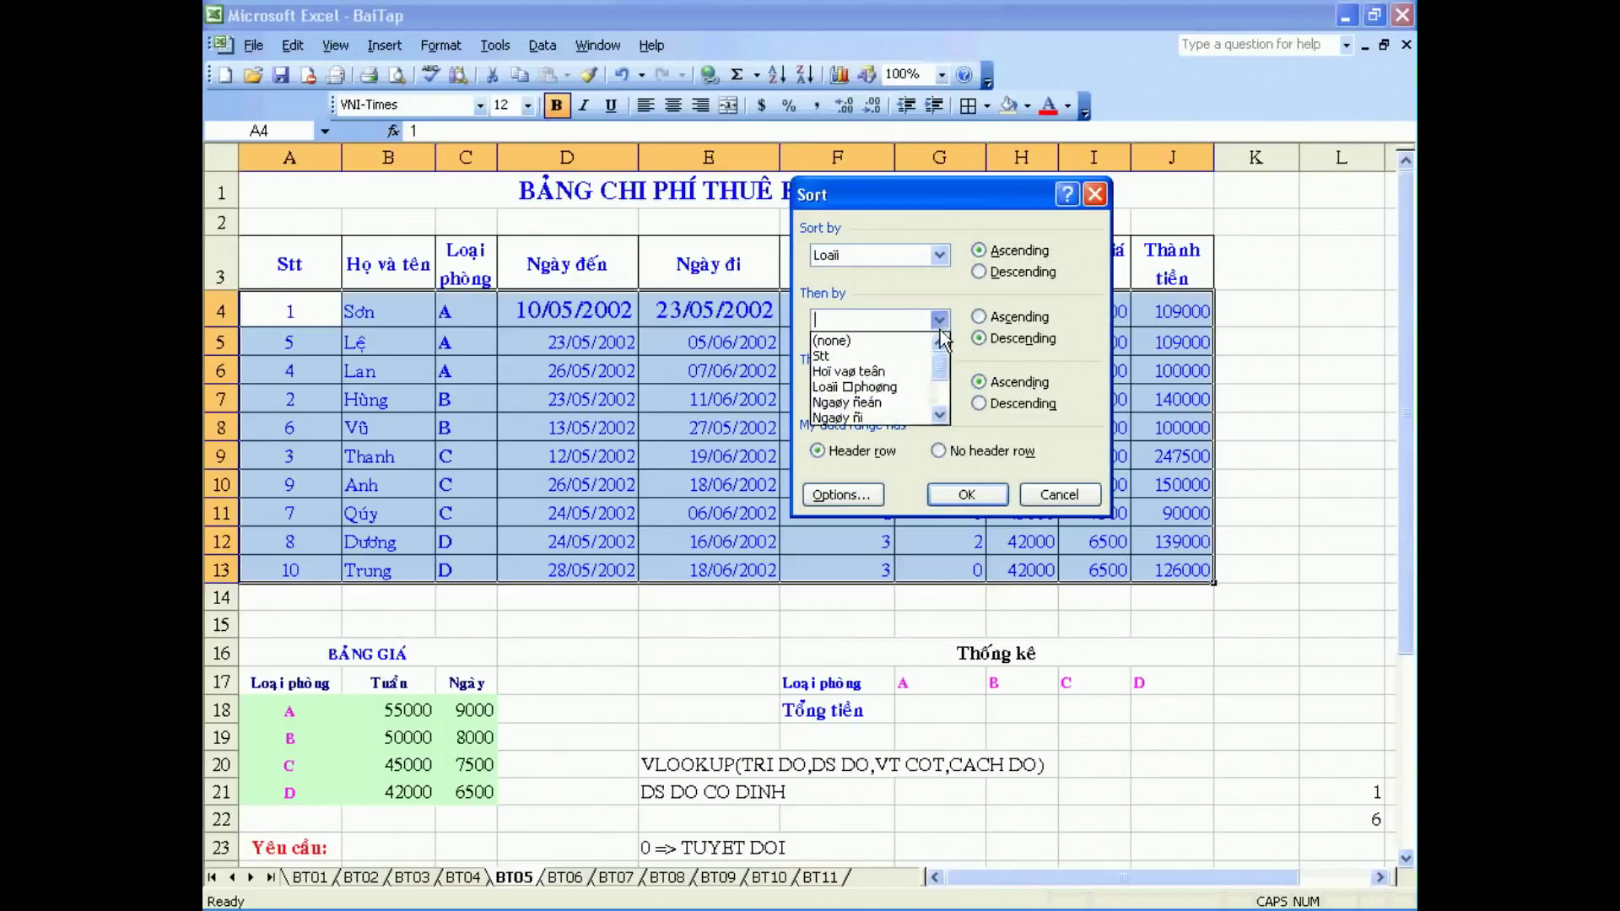
drag(939, 372, 939, 403)
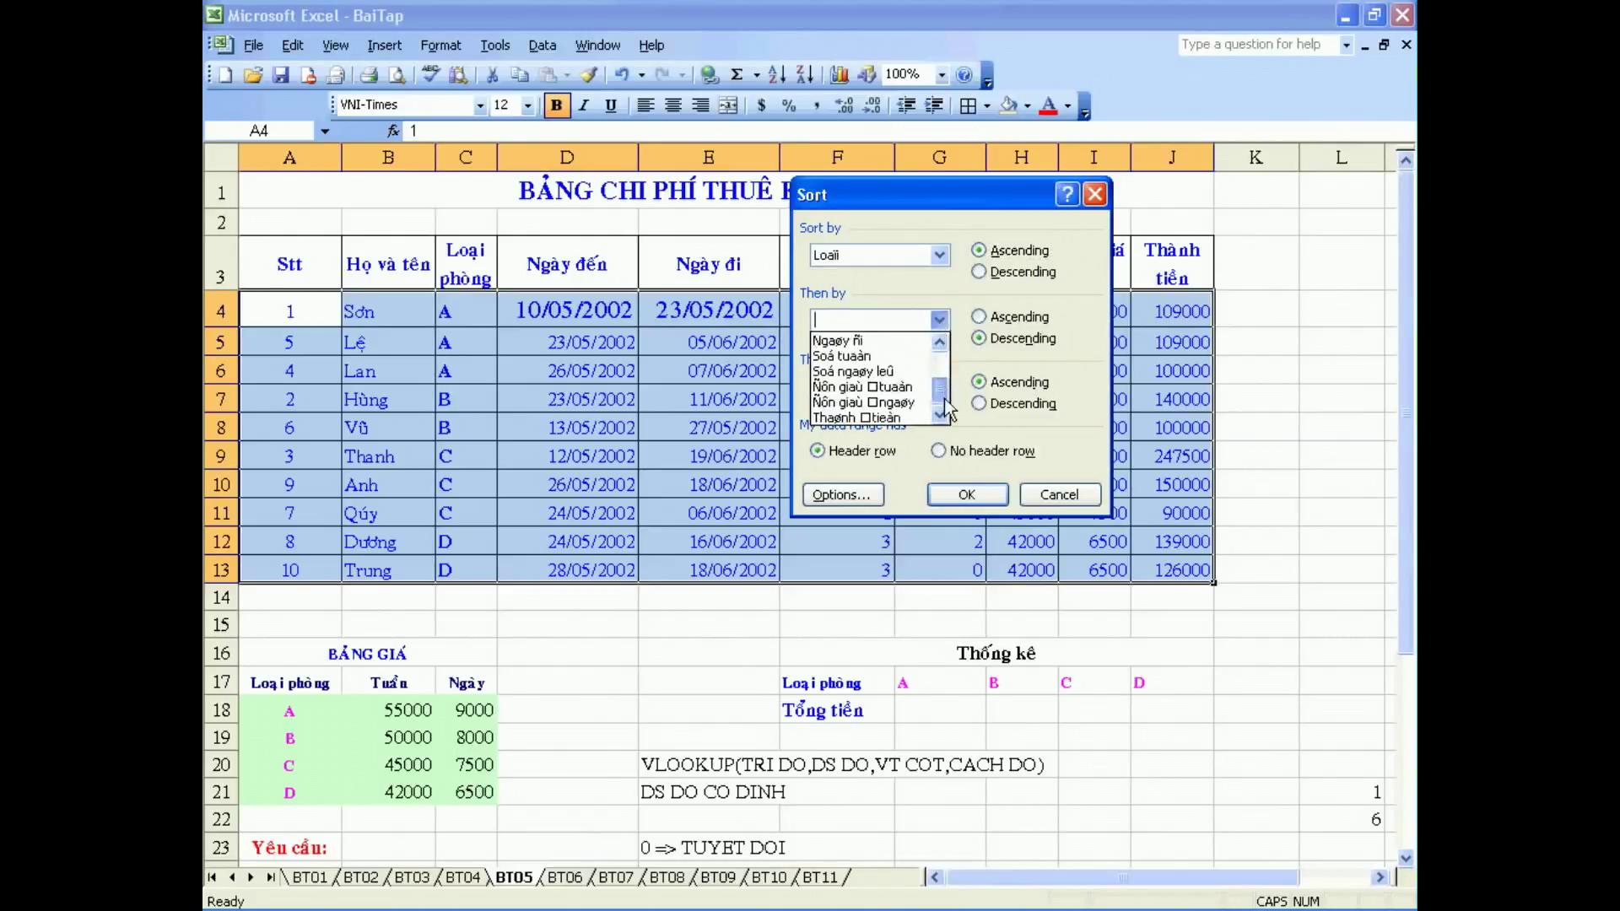
click(901, 418)
click(979, 338)
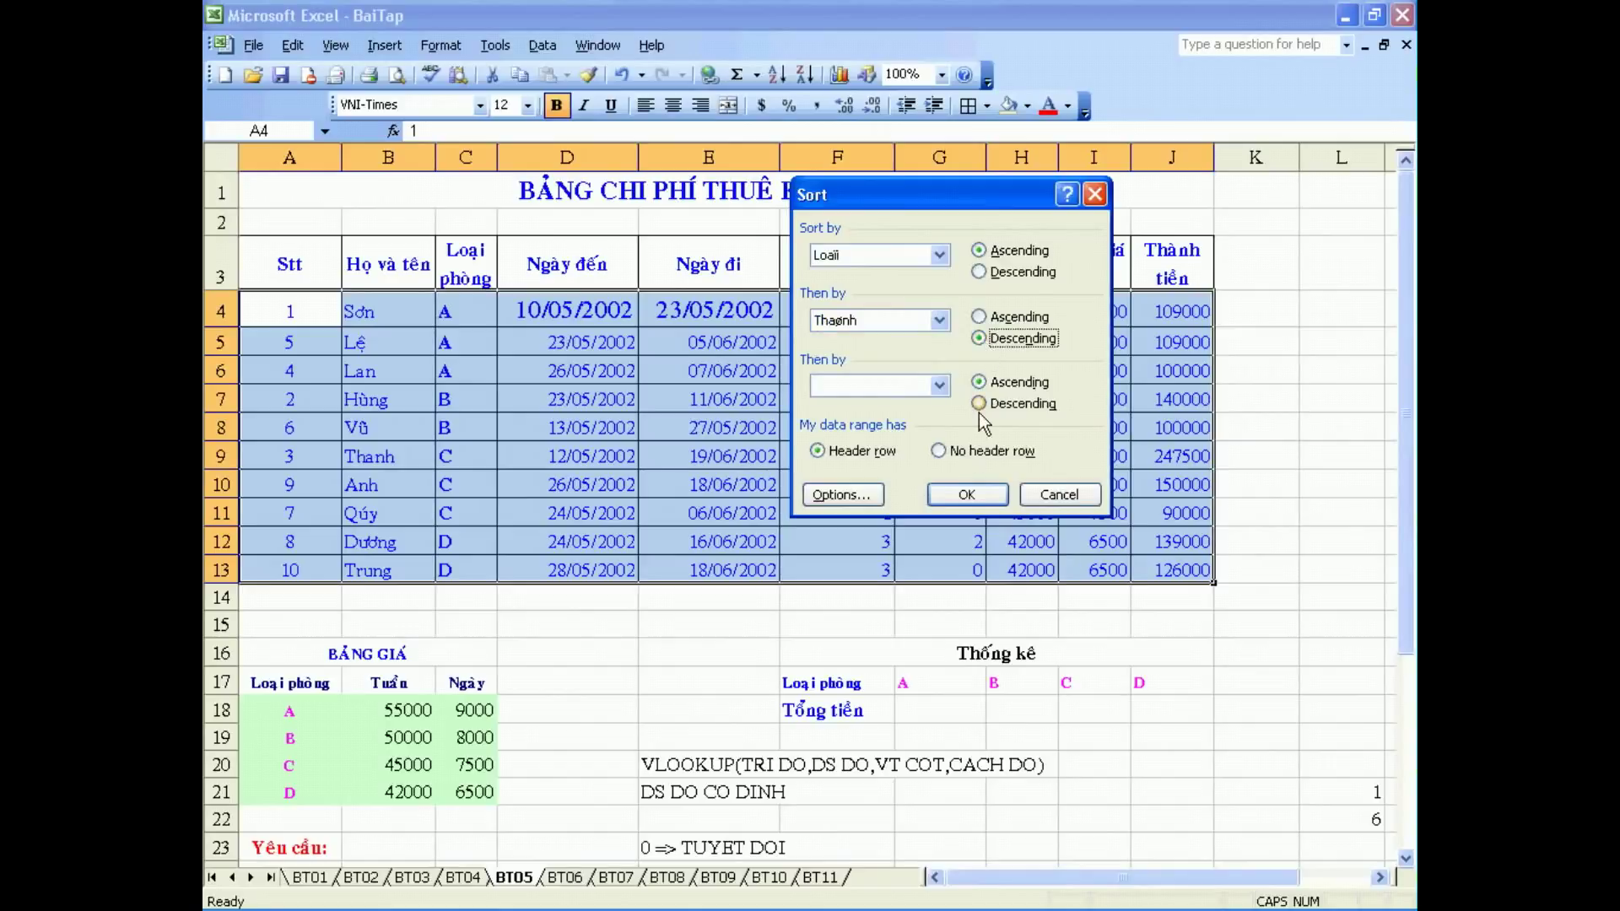
click(952, 498)
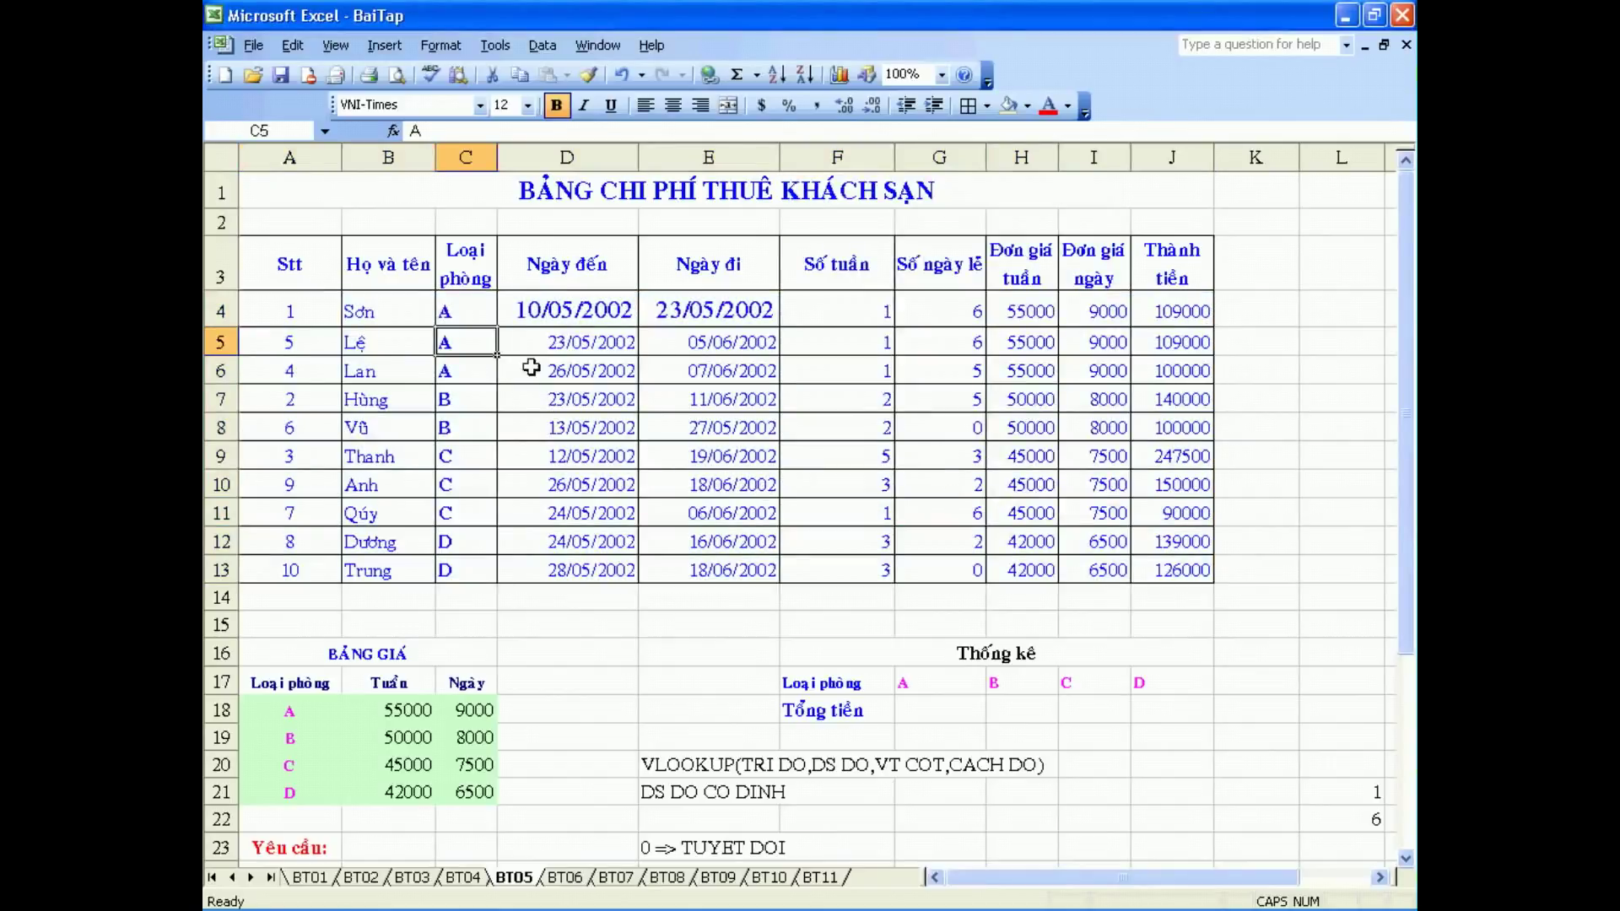
Examine the sorted table, comparing the Thành tiền amounts within the room type groups
drag(477, 318, 476, 571)
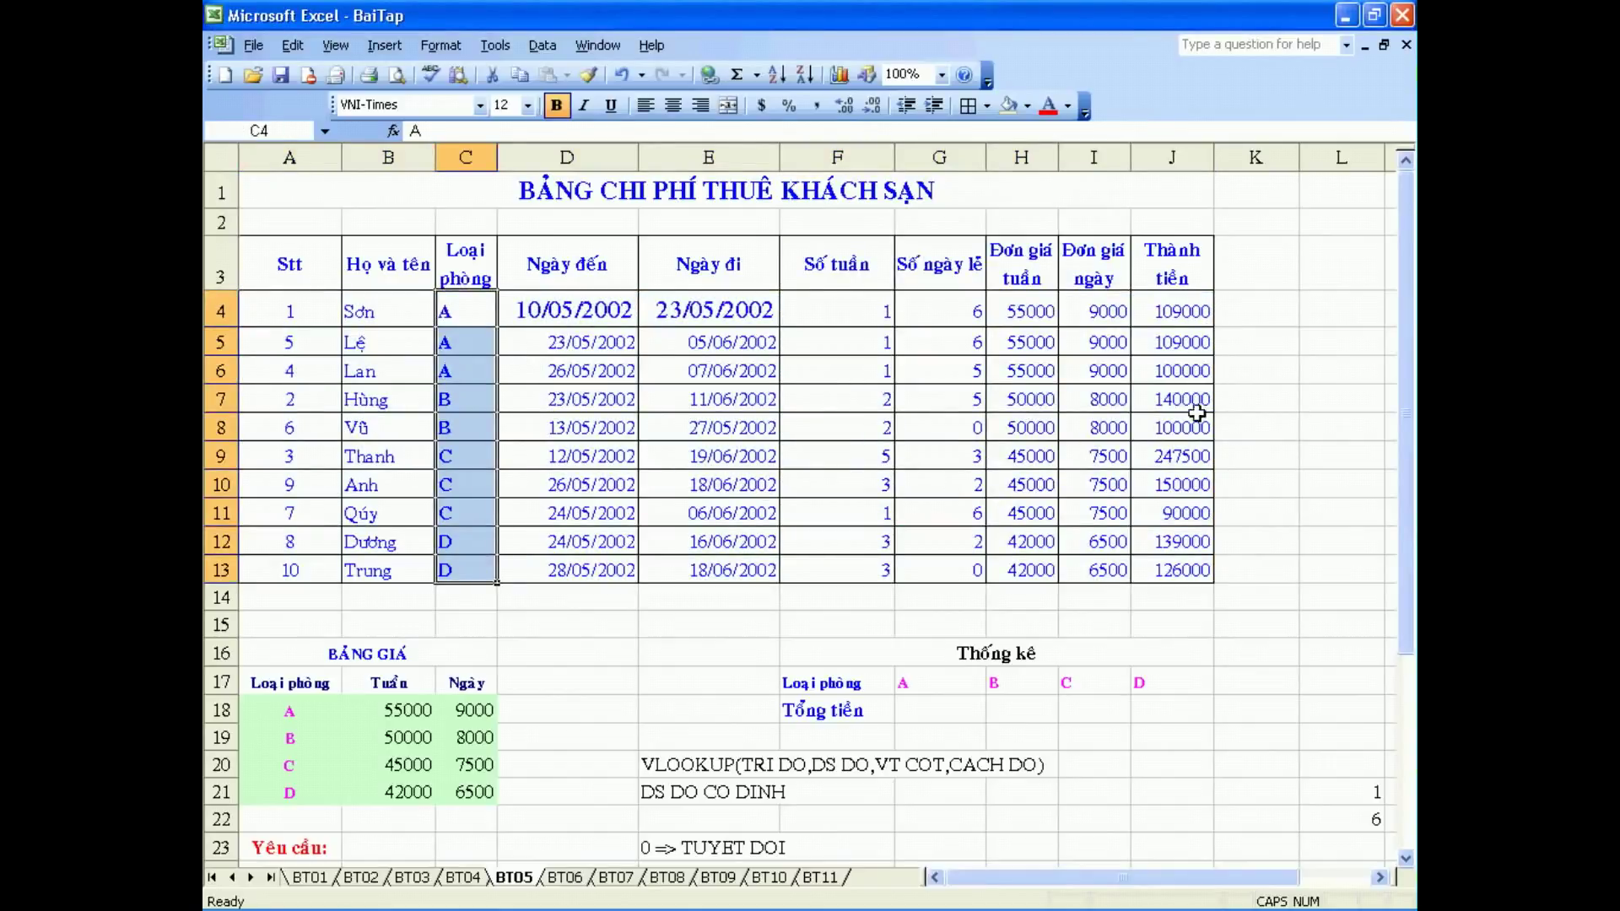
click(1202, 328)
click(1203, 413)
click(1180, 460)
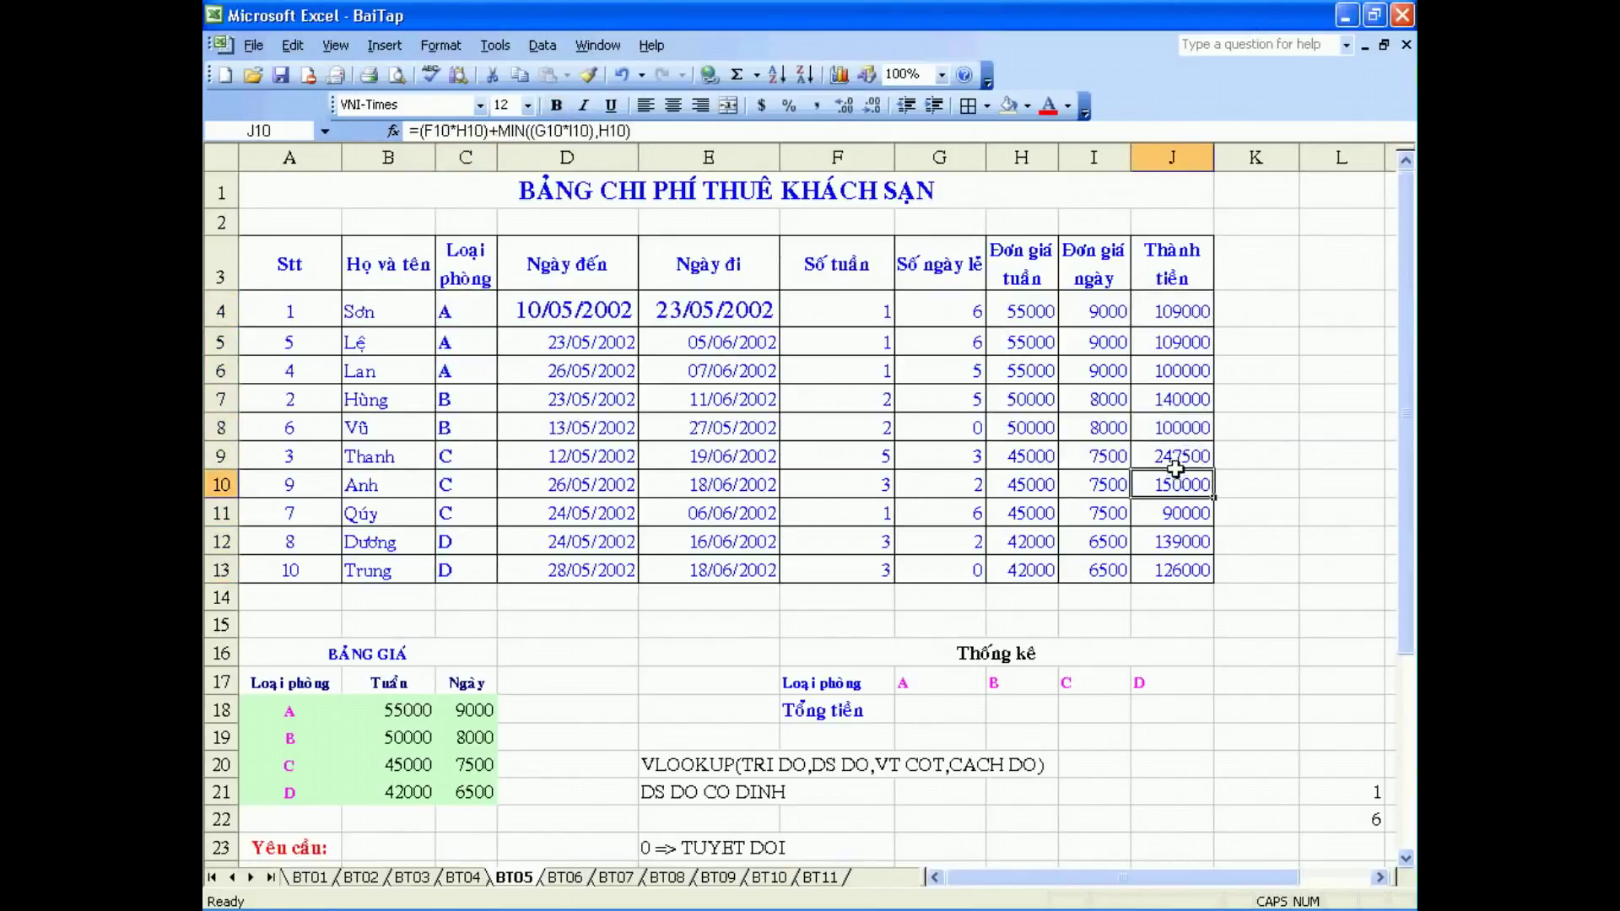
click(1175, 418)
click(1188, 456)
click(1192, 489)
drag(233, 382, 220, 317)
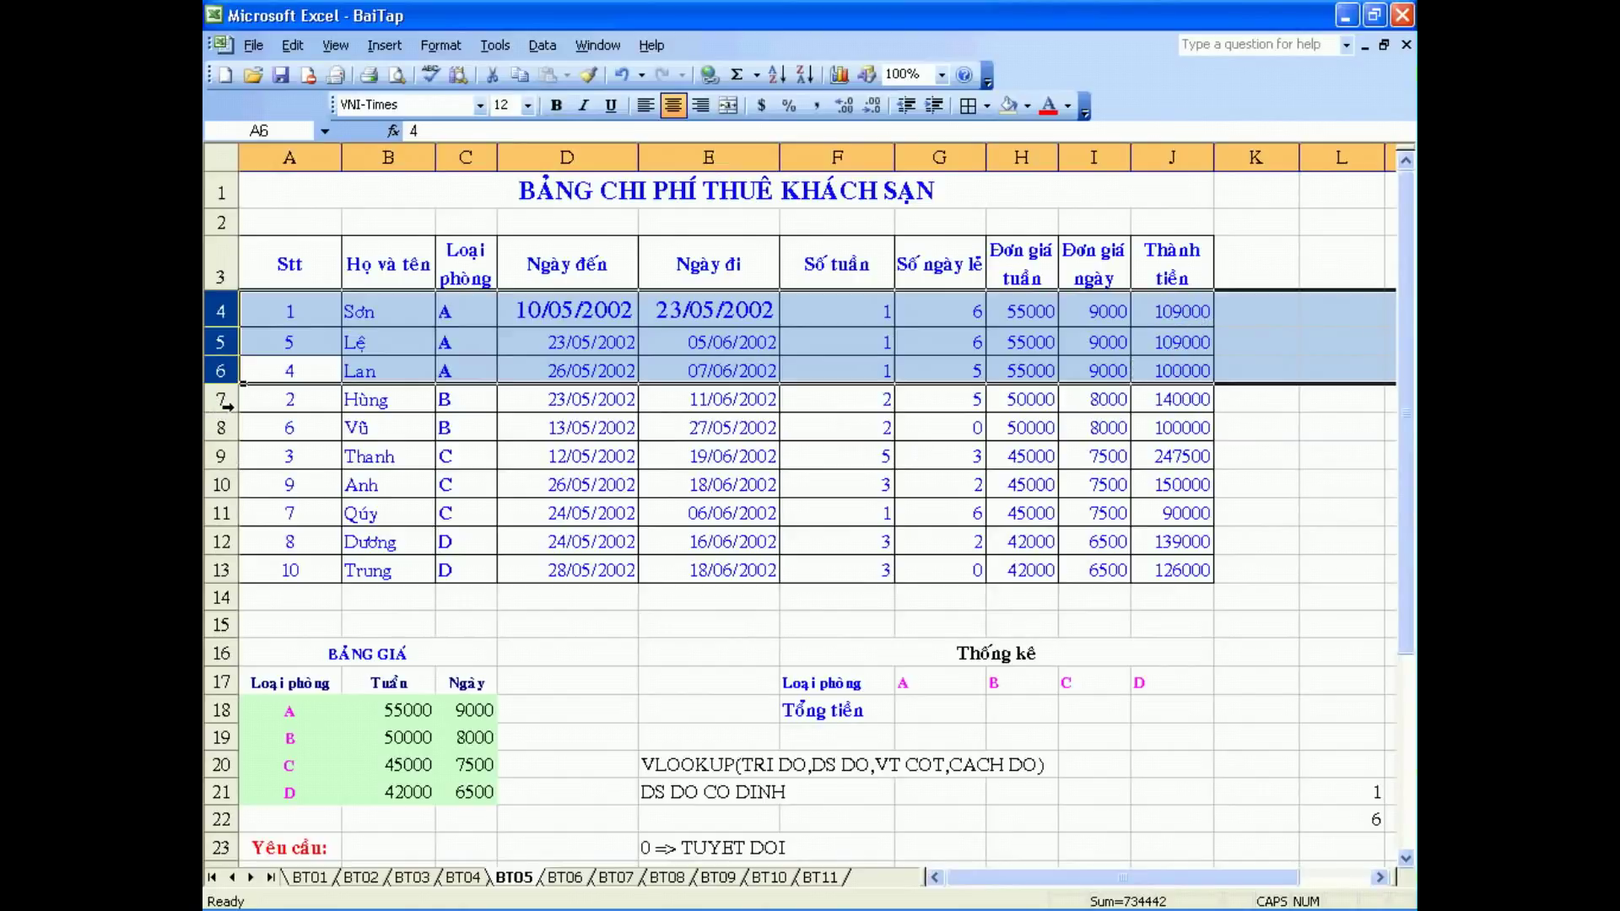
drag(225, 404, 224, 425)
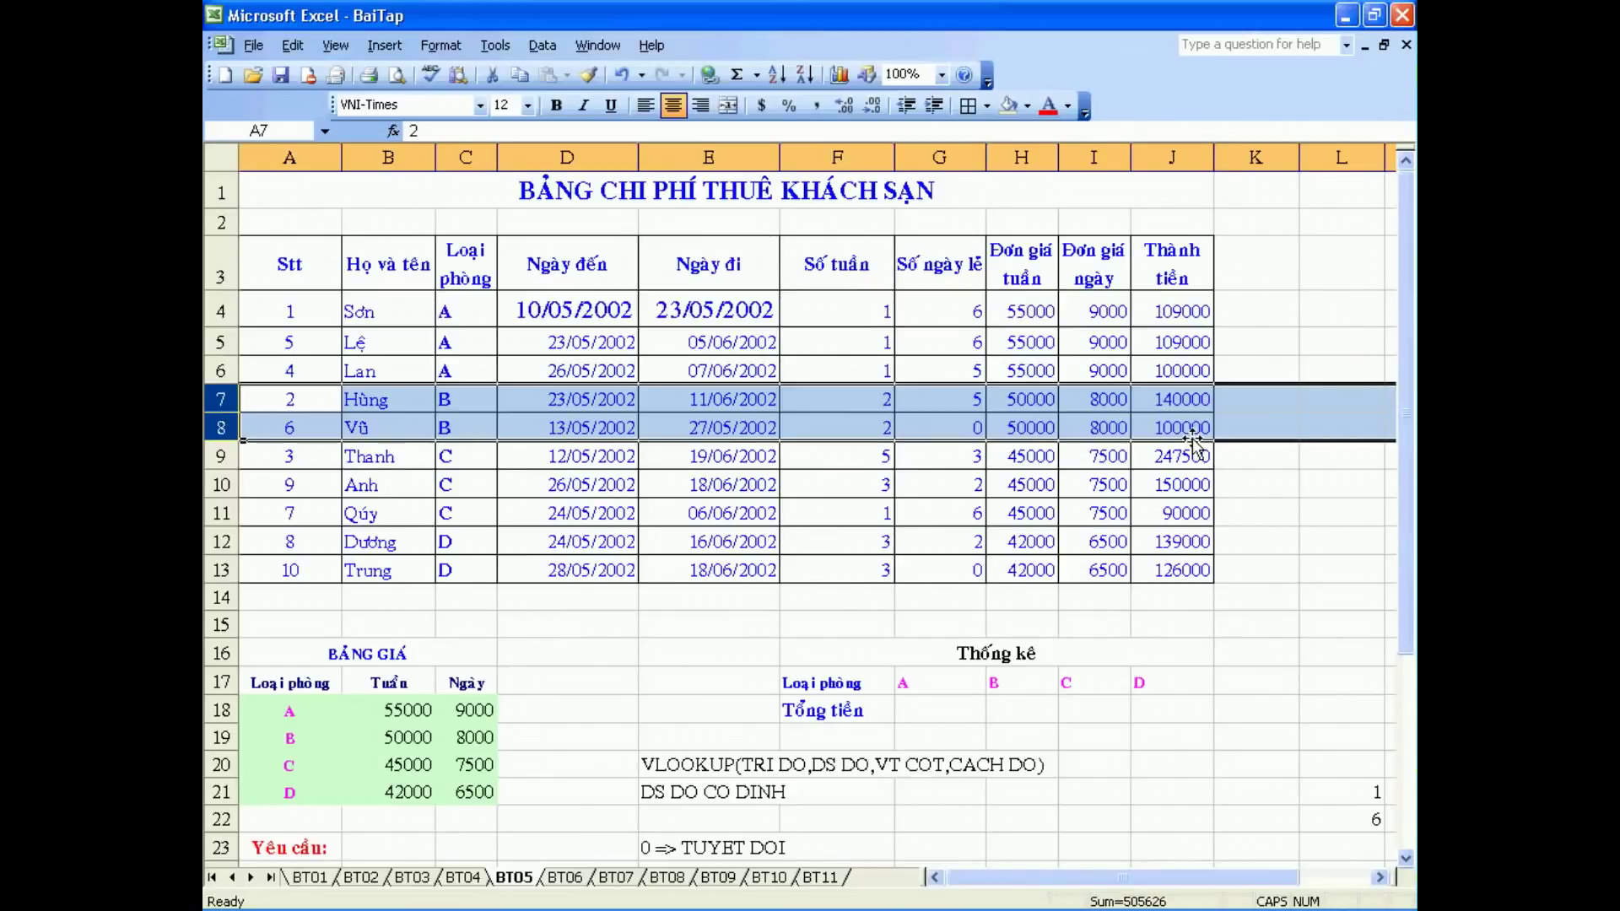
Reopen the Sort settings to review the Loại phòng and Thành tiền keys, and close them without applying
click(450, 346)
click(541, 45)
click(553, 62)
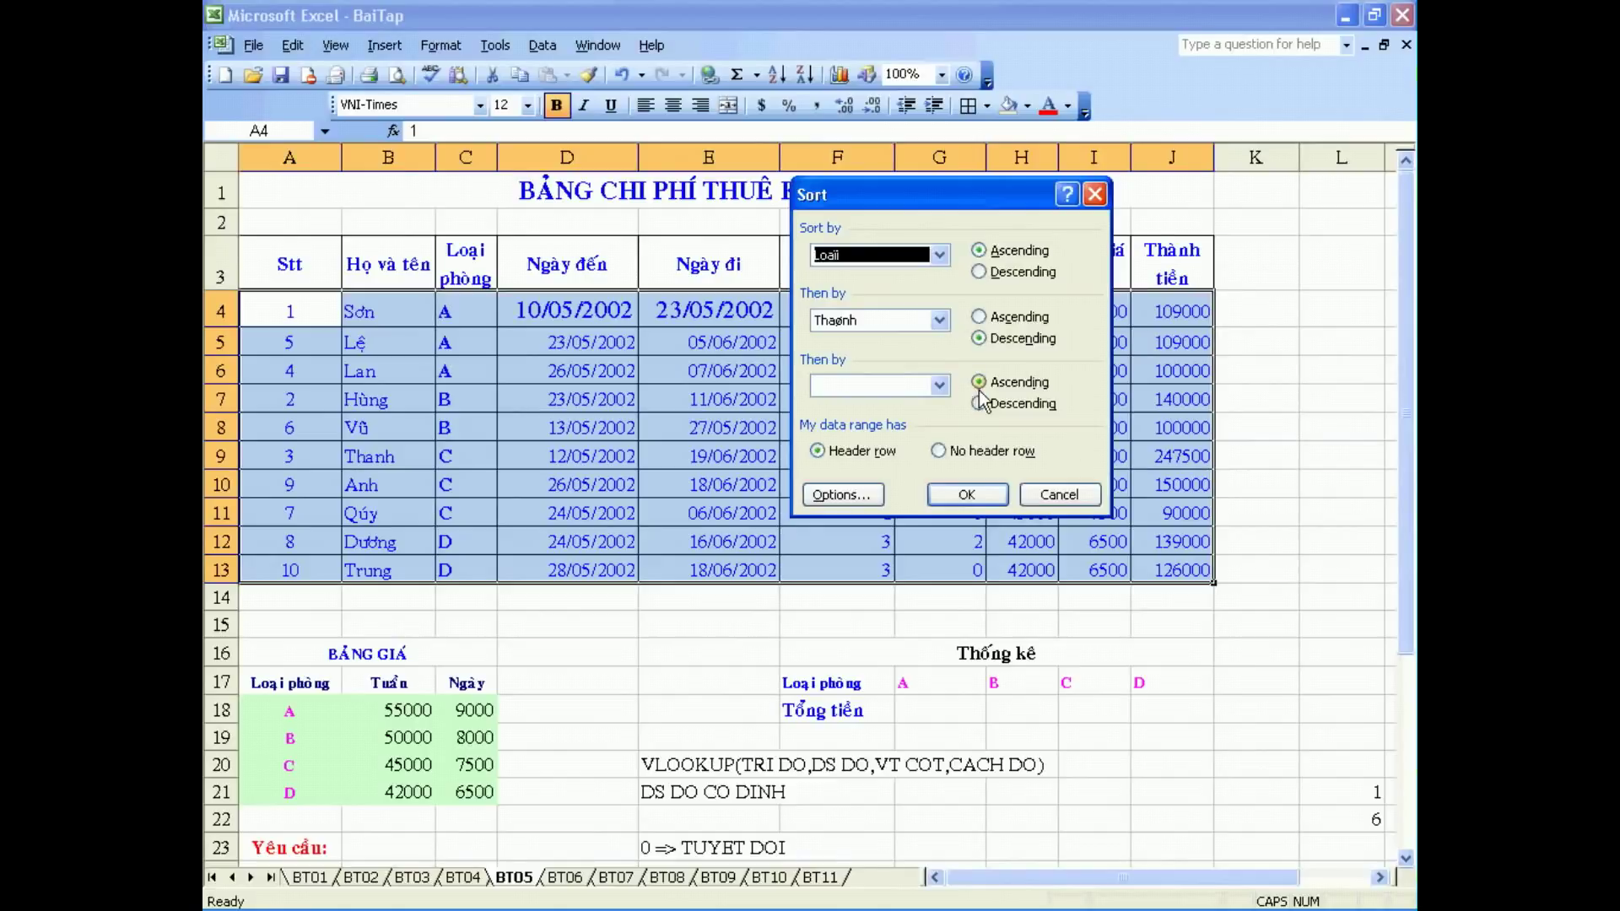
click(1087, 495)
Inspect the formulas in the Số ngày lẻ and Số tuần columns and the room types in C4:C13
click(907, 422)
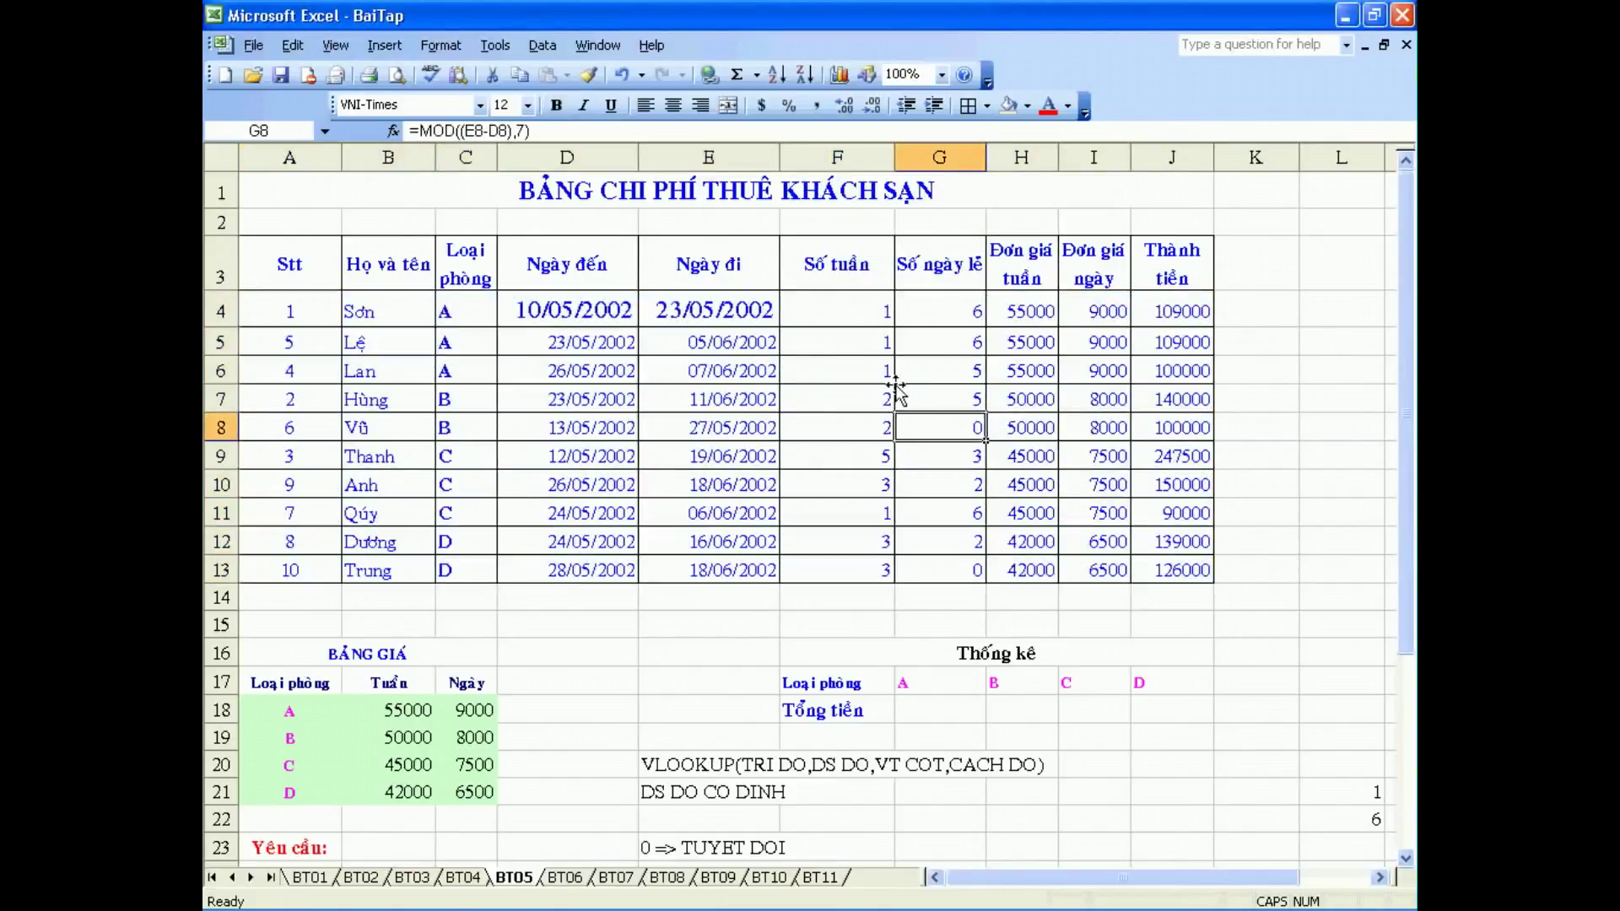
click(868, 344)
click(863, 319)
click(849, 380)
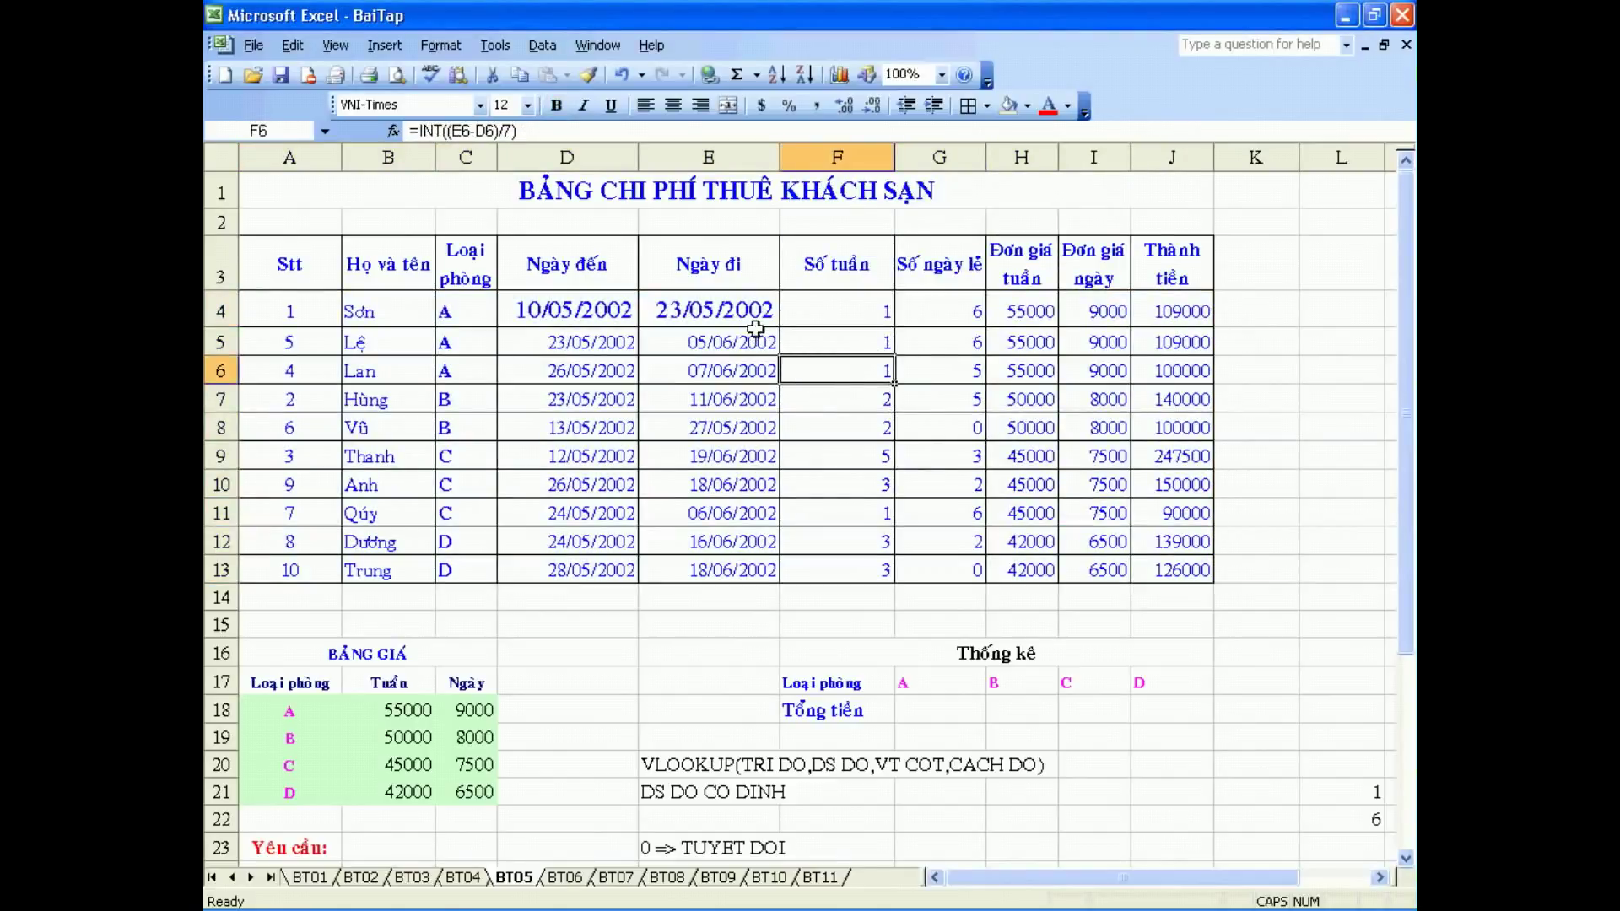
drag(456, 313, 441, 564)
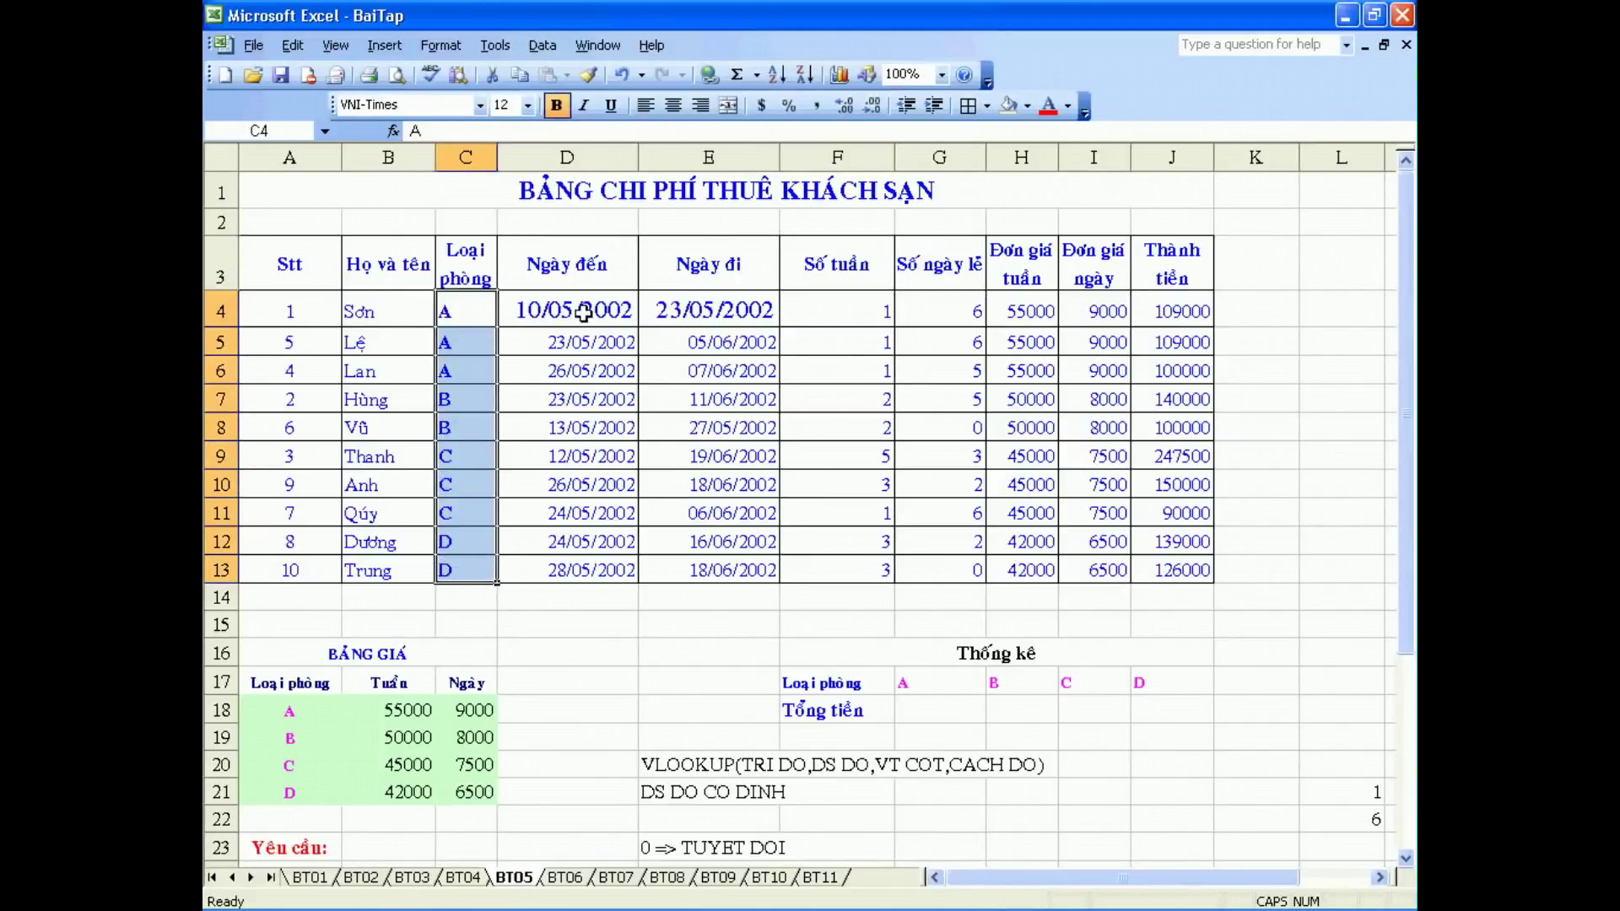
Select the whole hotel table A3:J13 including its headers, review its Sort settings and close them without sorting
click(542, 45)
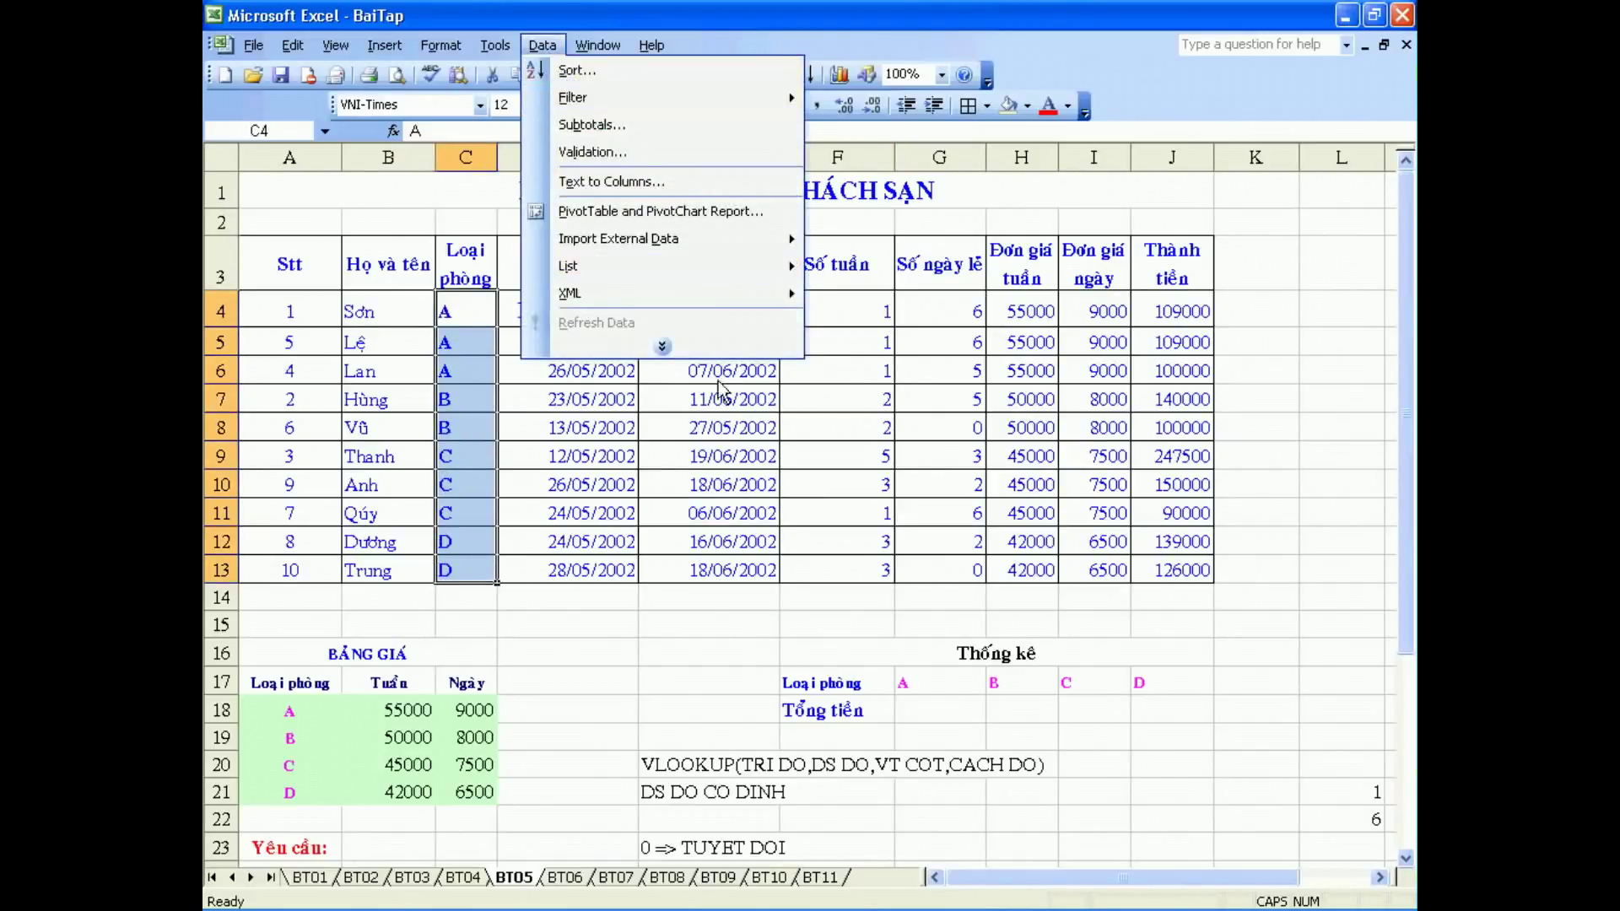
click(743, 456)
drag(308, 283, 1185, 569)
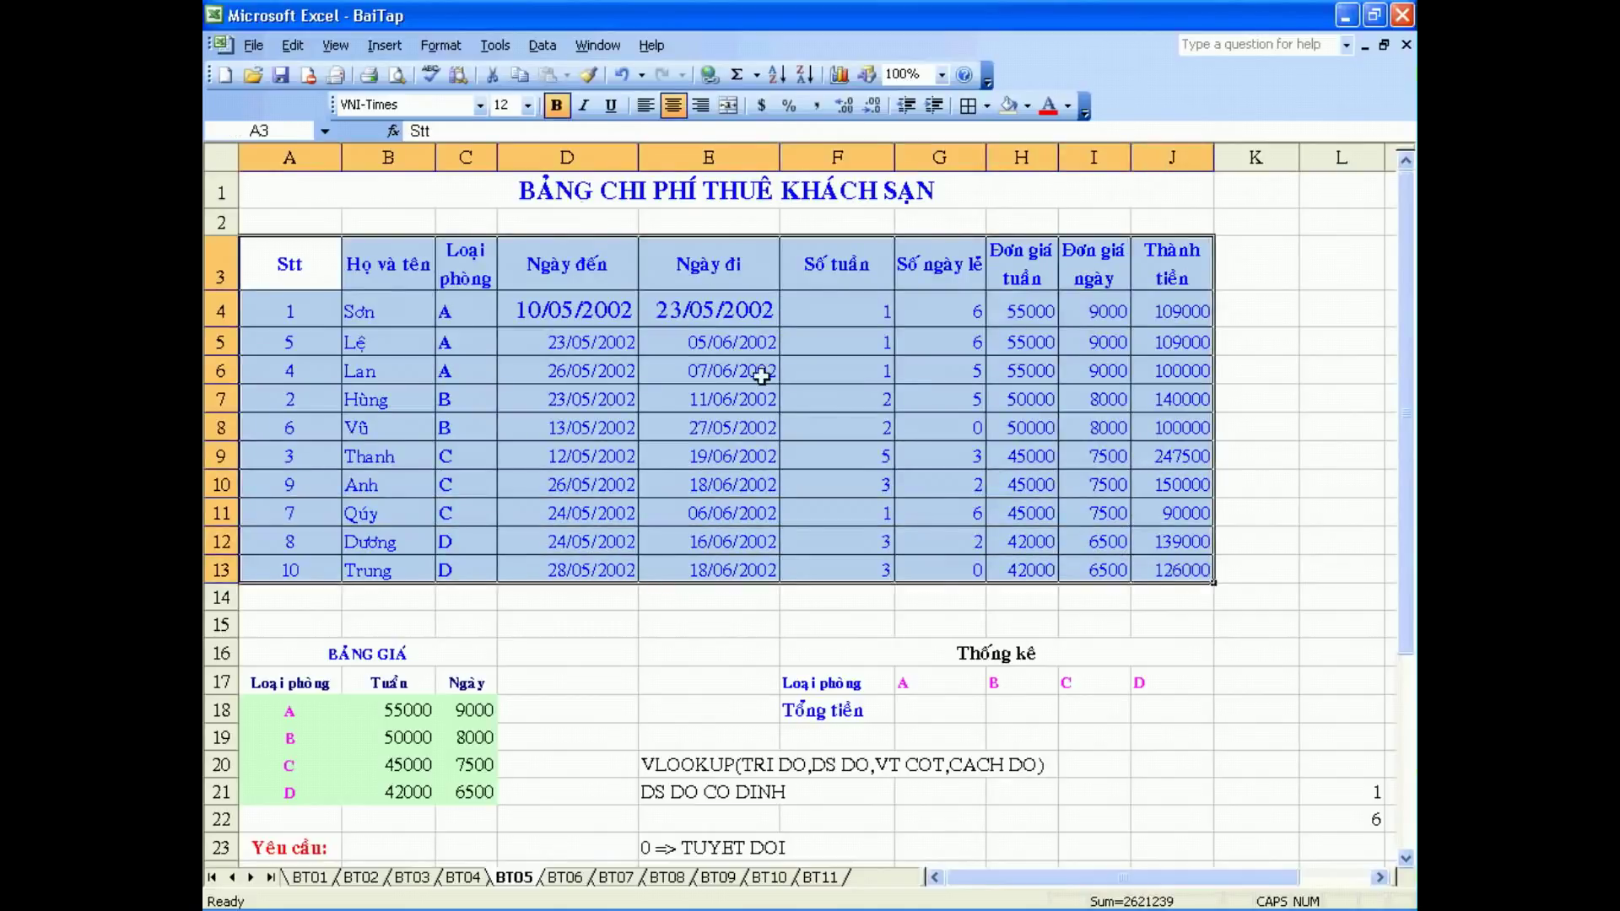
click(543, 46)
click(565, 73)
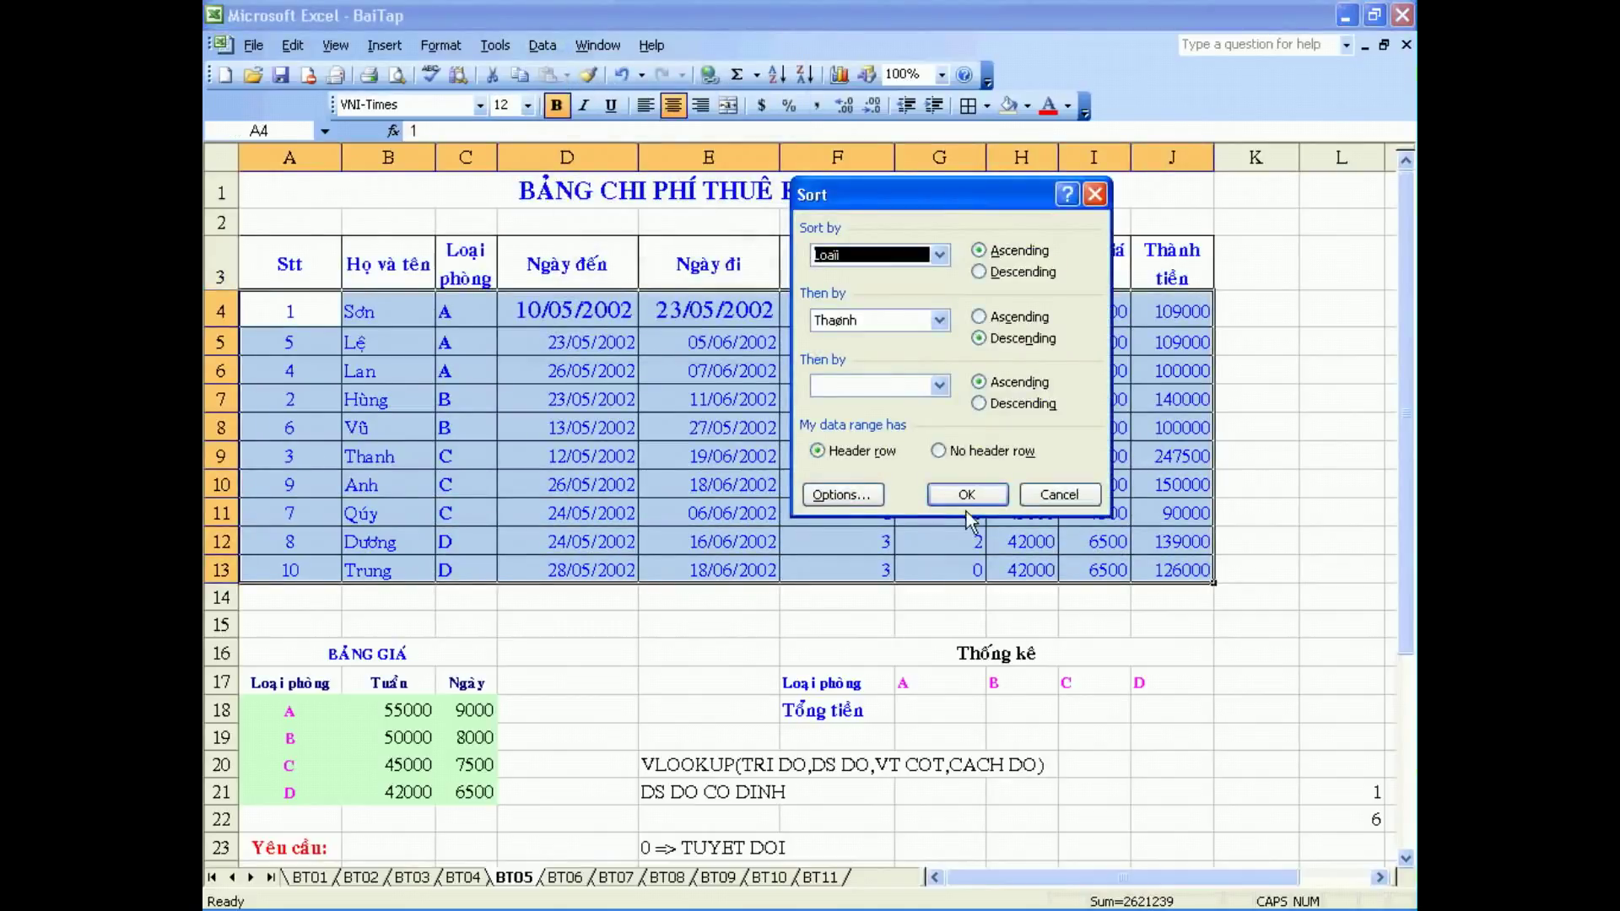
click(1059, 494)
click(839, 329)
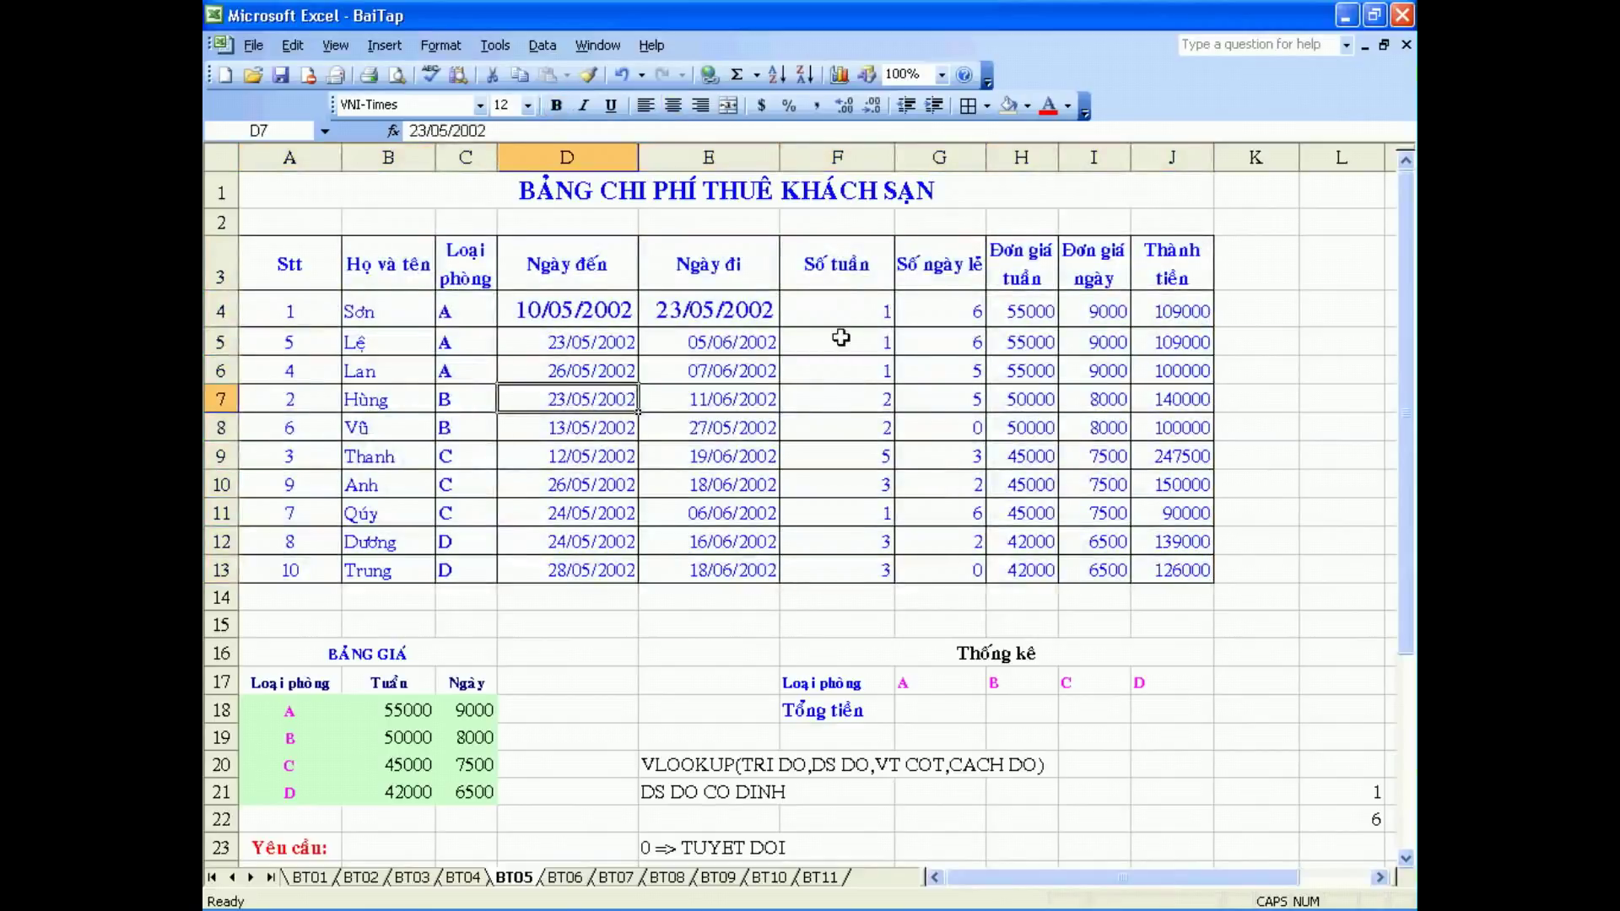
Check which range Sort picks up from the single cell D7 in the hotel table, without applying a sort
drag(838, 329, 918, 427)
click(577, 400)
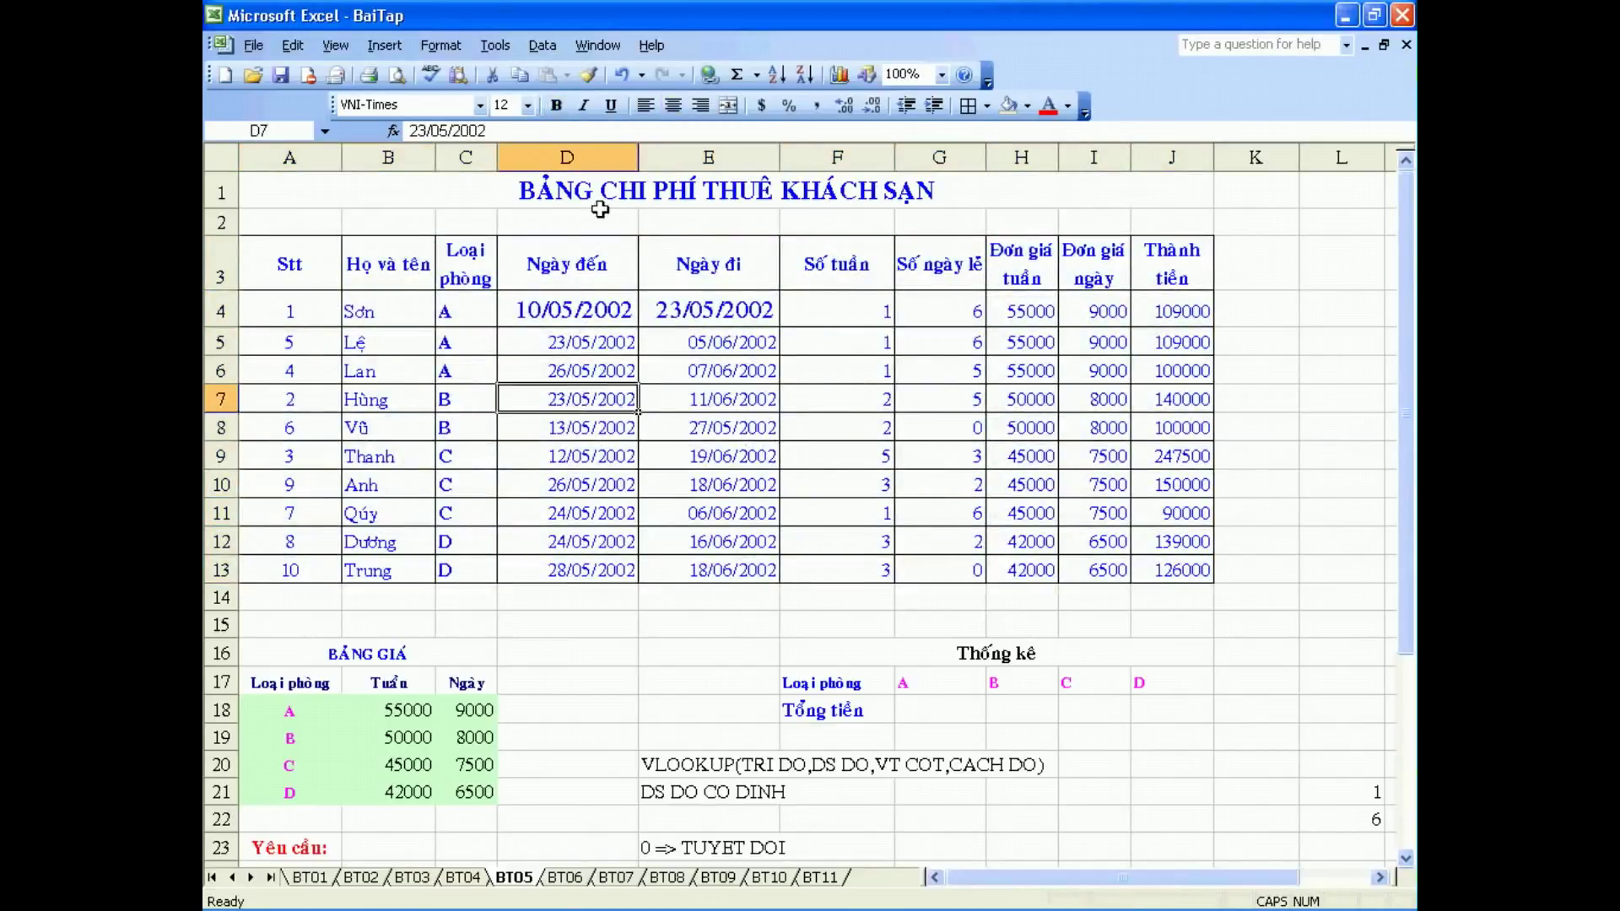
click(544, 45)
click(566, 76)
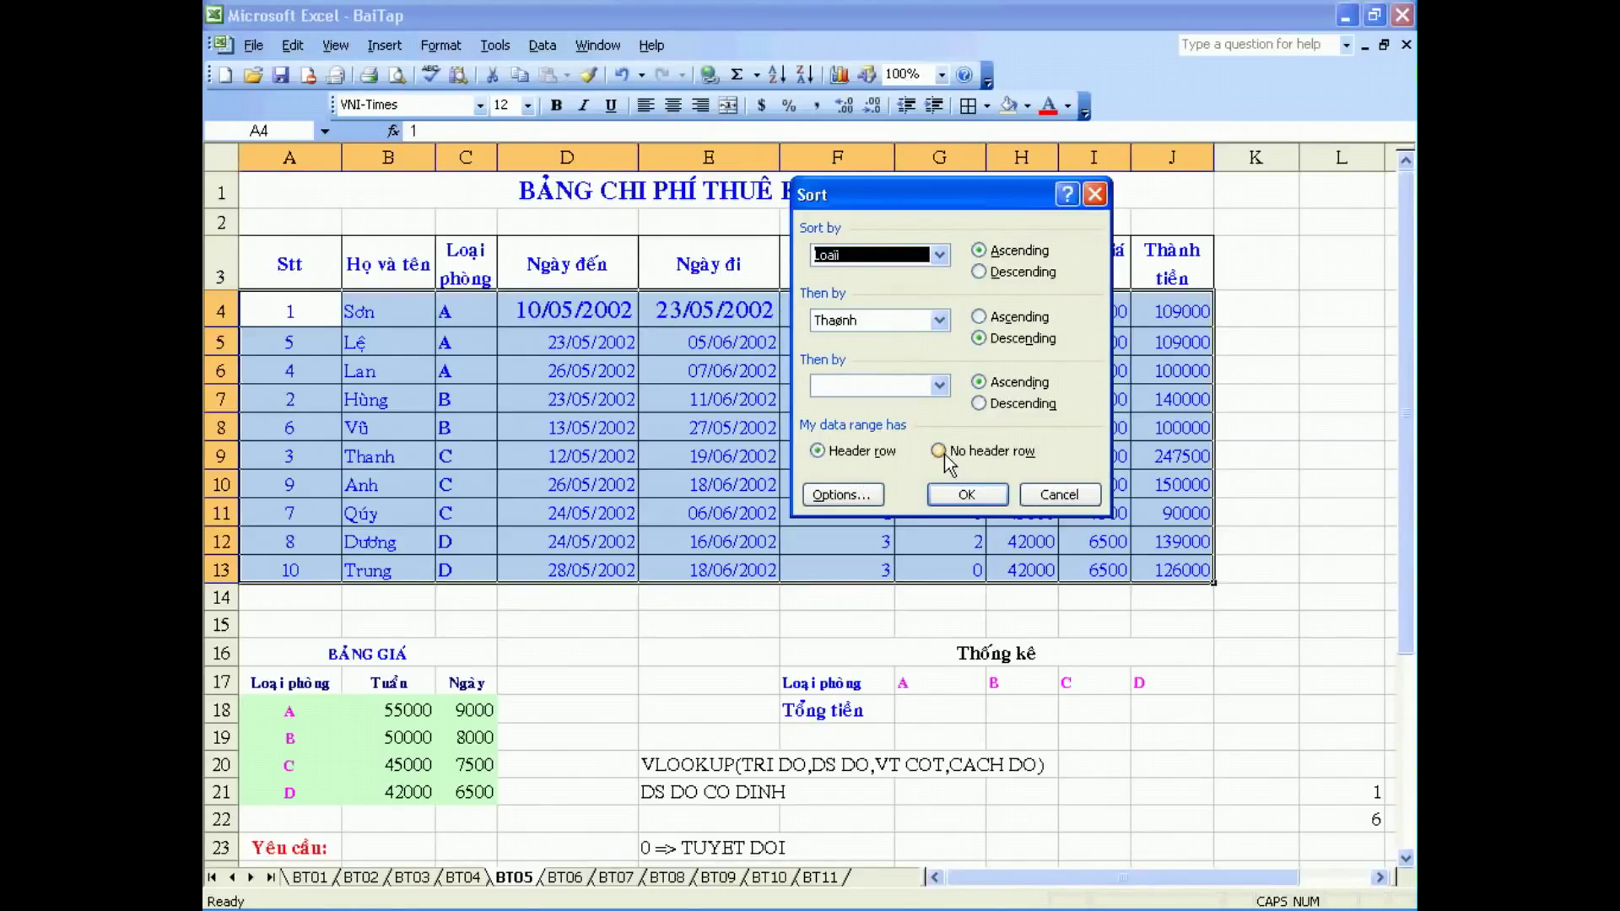
click(1059, 495)
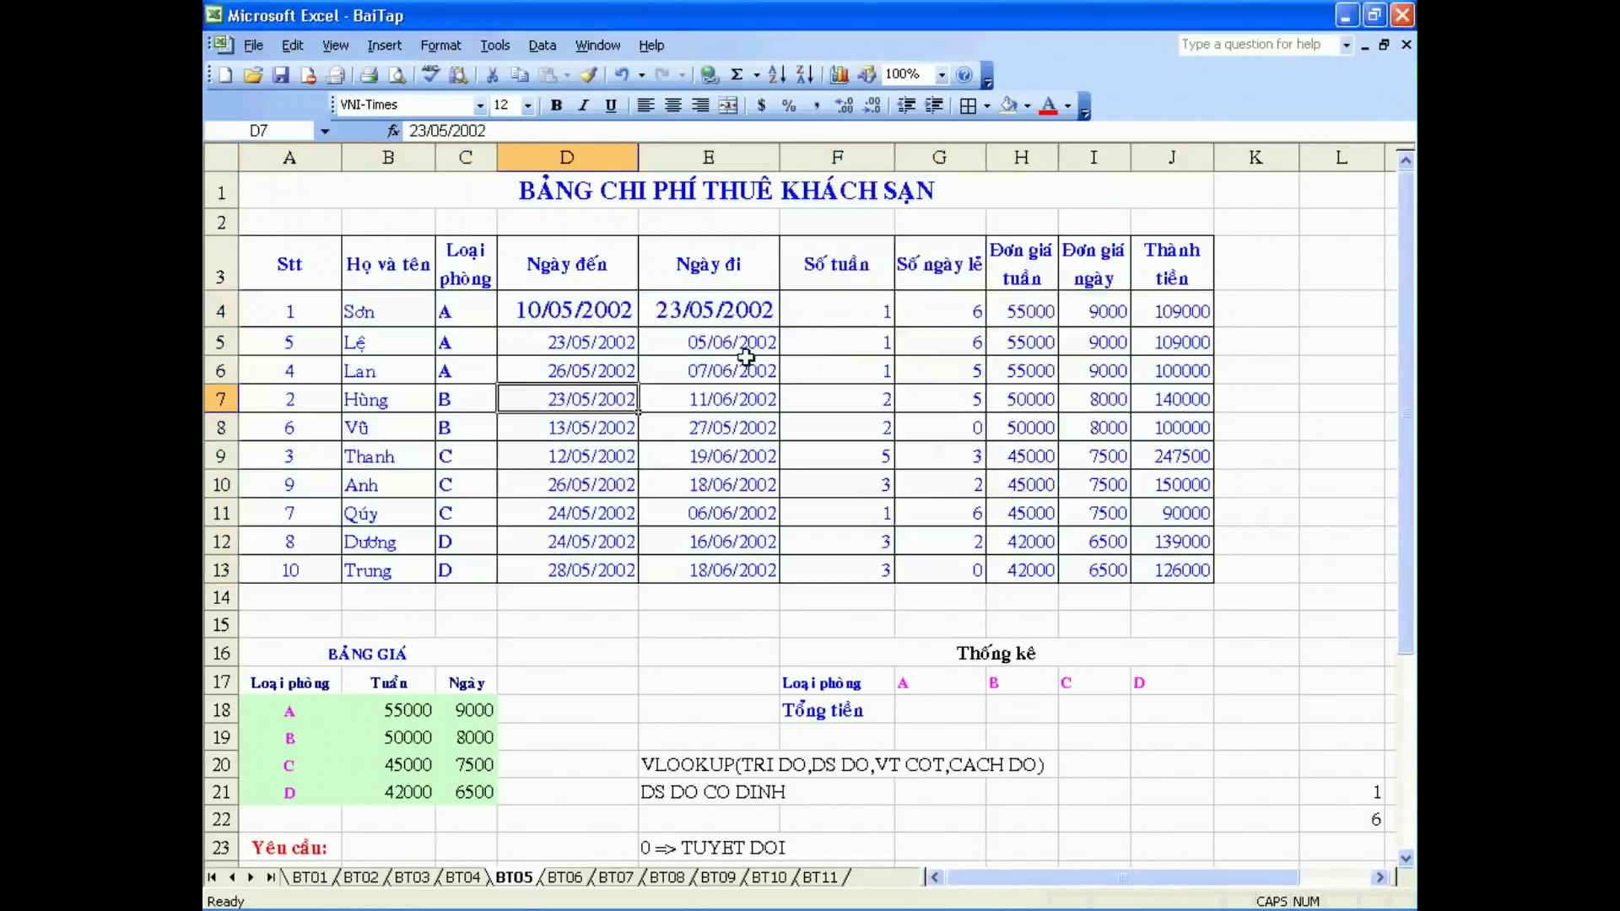
Check which range Sort picks up from cell B19 in the BẢNG GIÁ price table, without applying a sort
scroll(506, 552, down, 3)
click(393, 444)
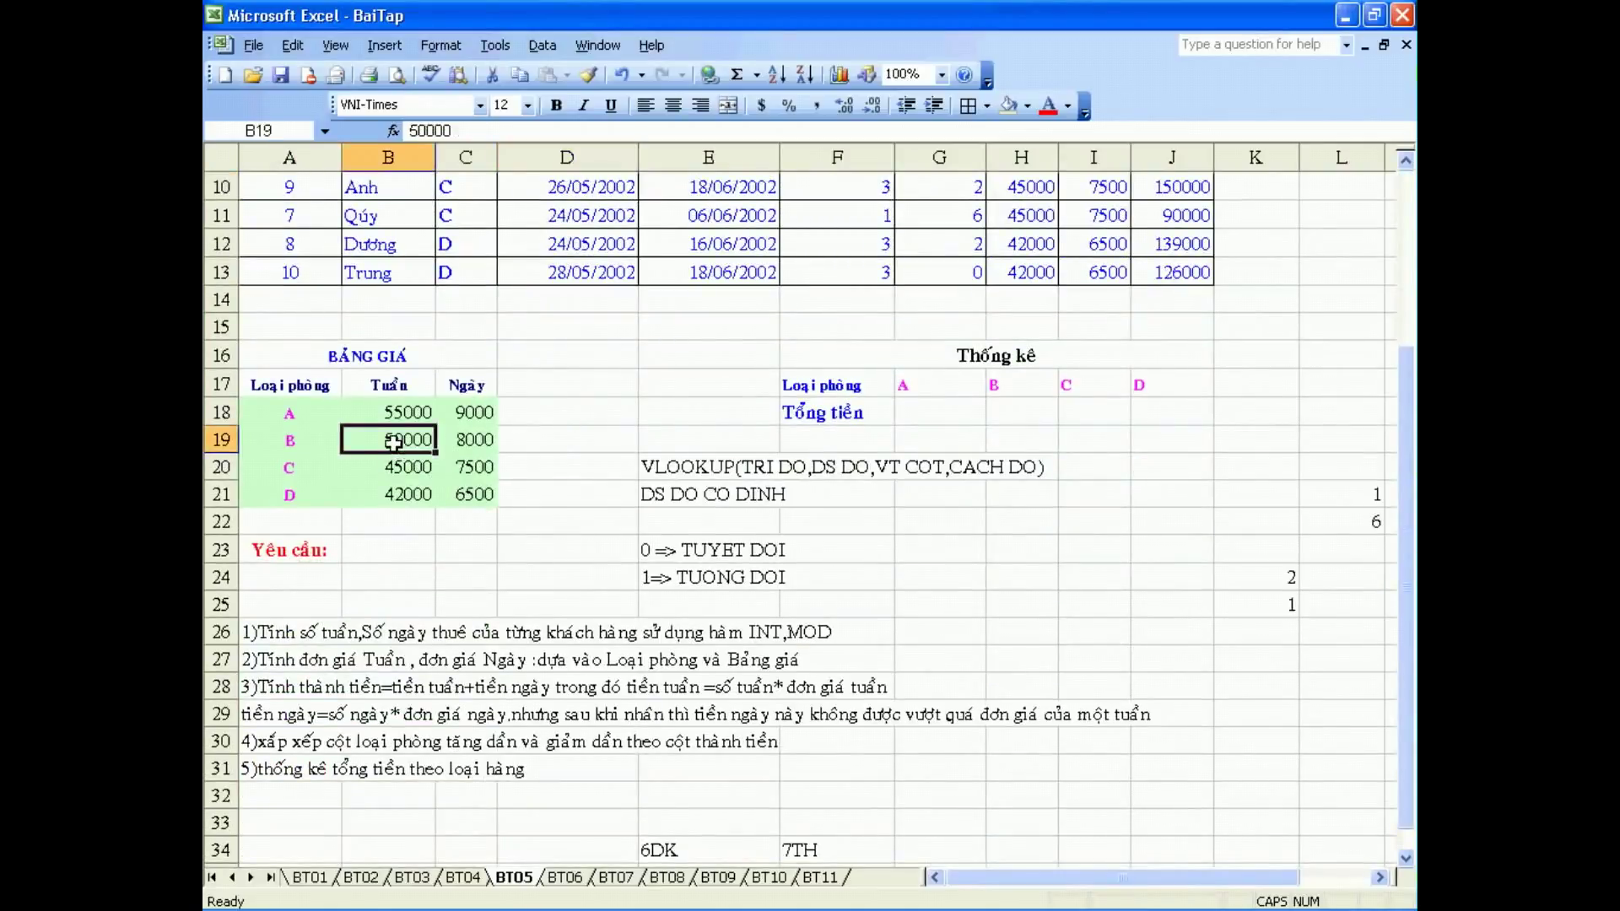
click(542, 45)
click(564, 63)
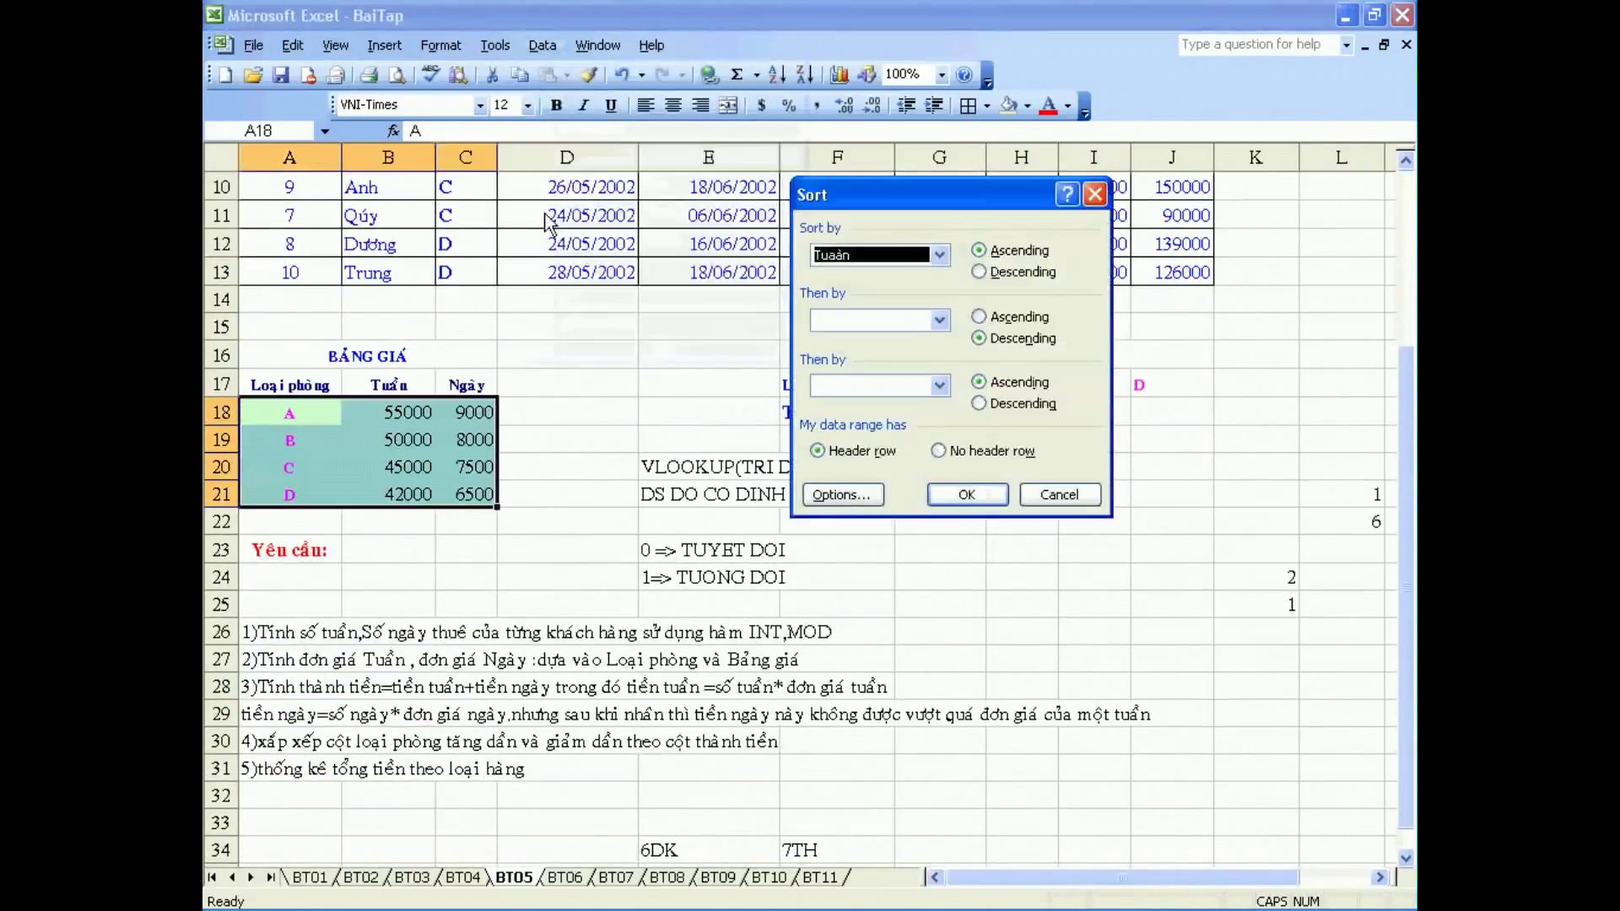
click(1059, 494)
Check which range Sort picks up from cell G18 in the Thống kê table, without applying a sort
click(966, 410)
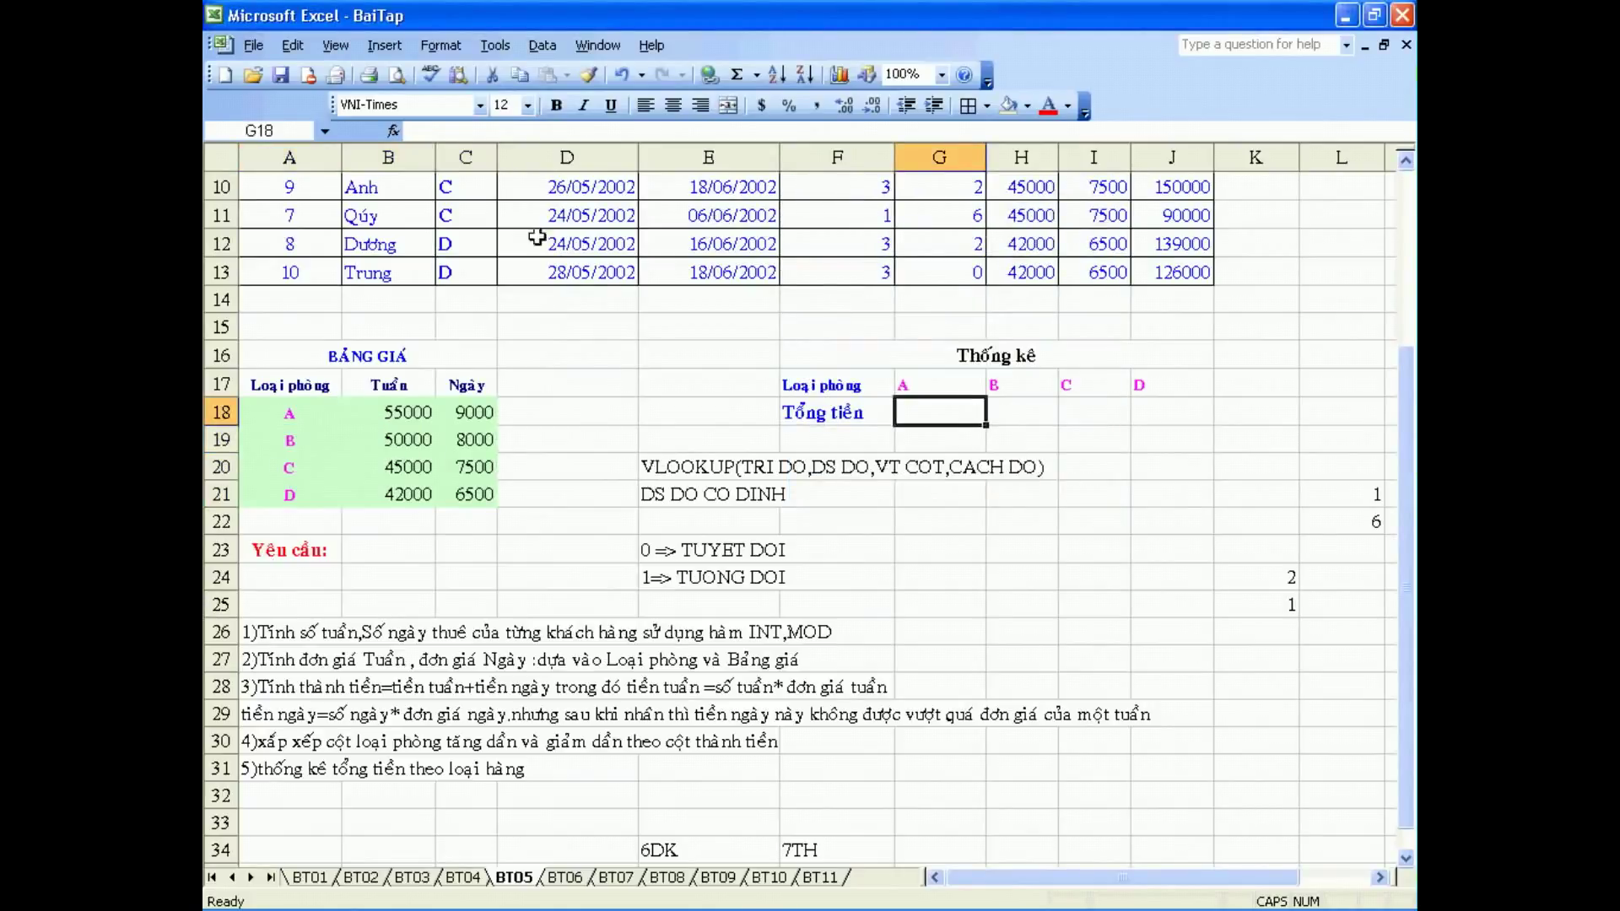
click(542, 45)
click(564, 63)
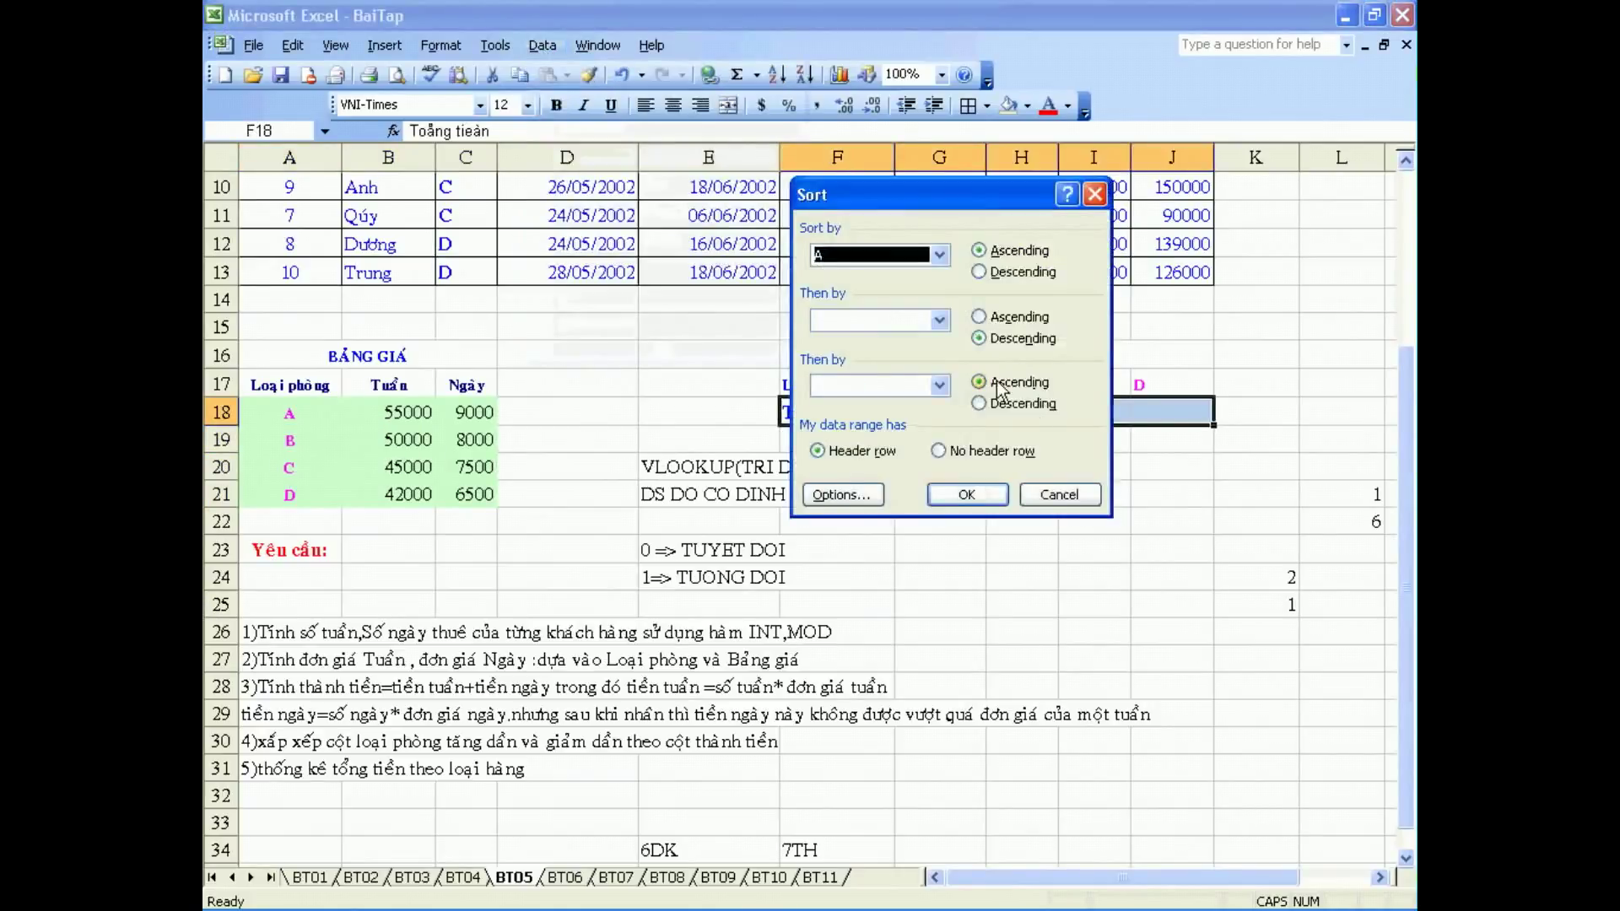
click(1059, 494)
Return to the hotel table, review the Sort range and keys once more from cell D7, and close them without sorting
scroll(992, 477, up, 3)
click(693, 377)
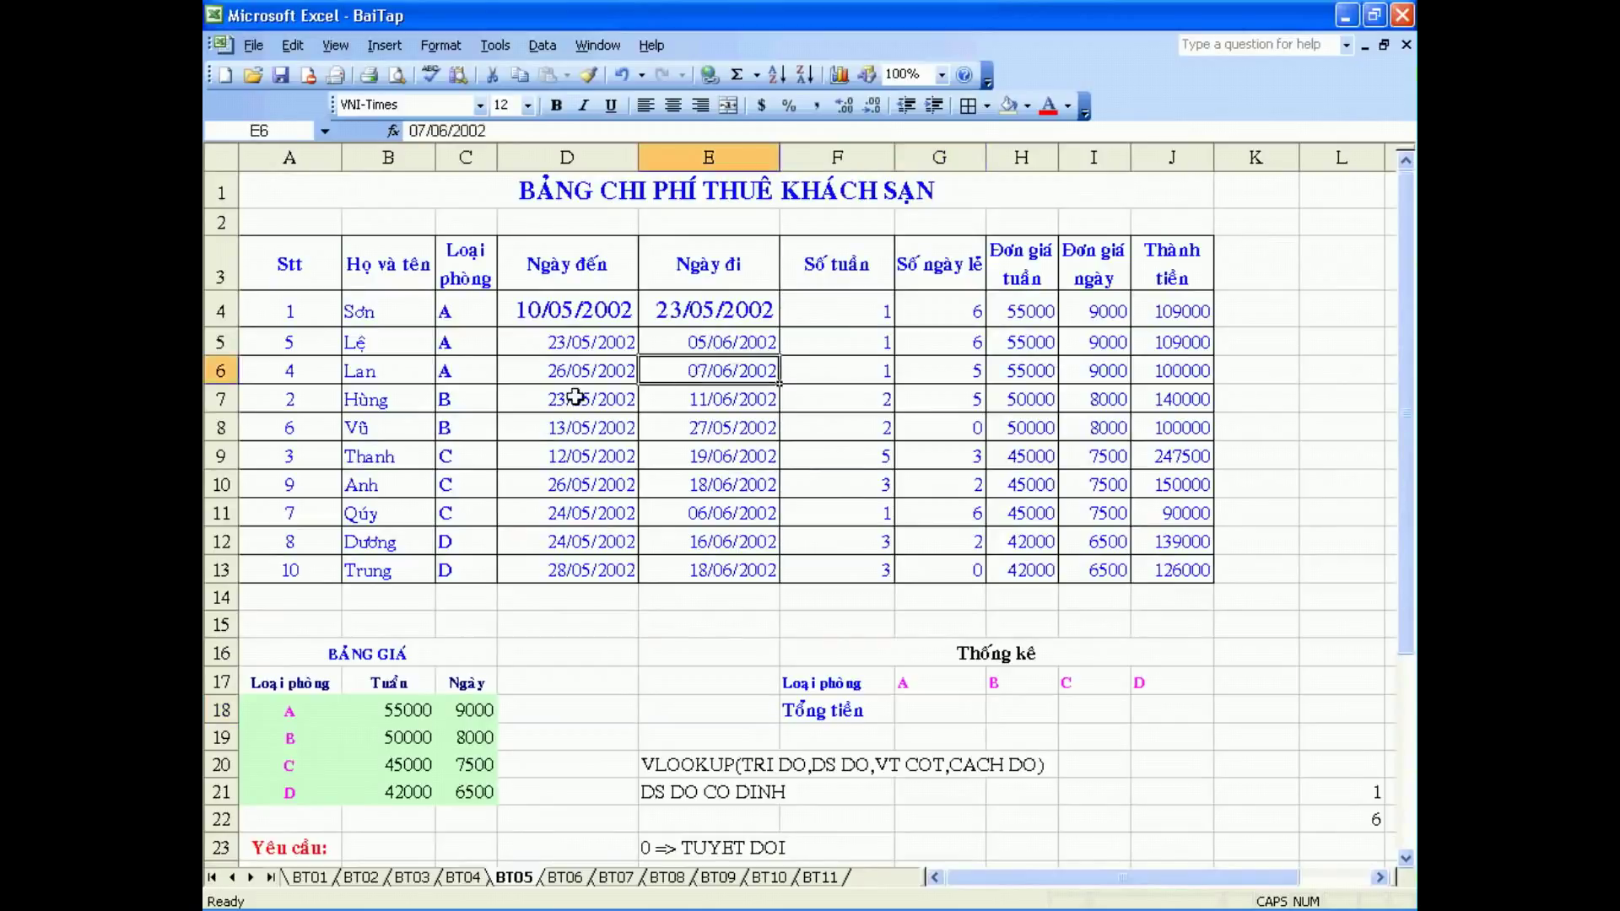
click(567, 399)
click(574, 70)
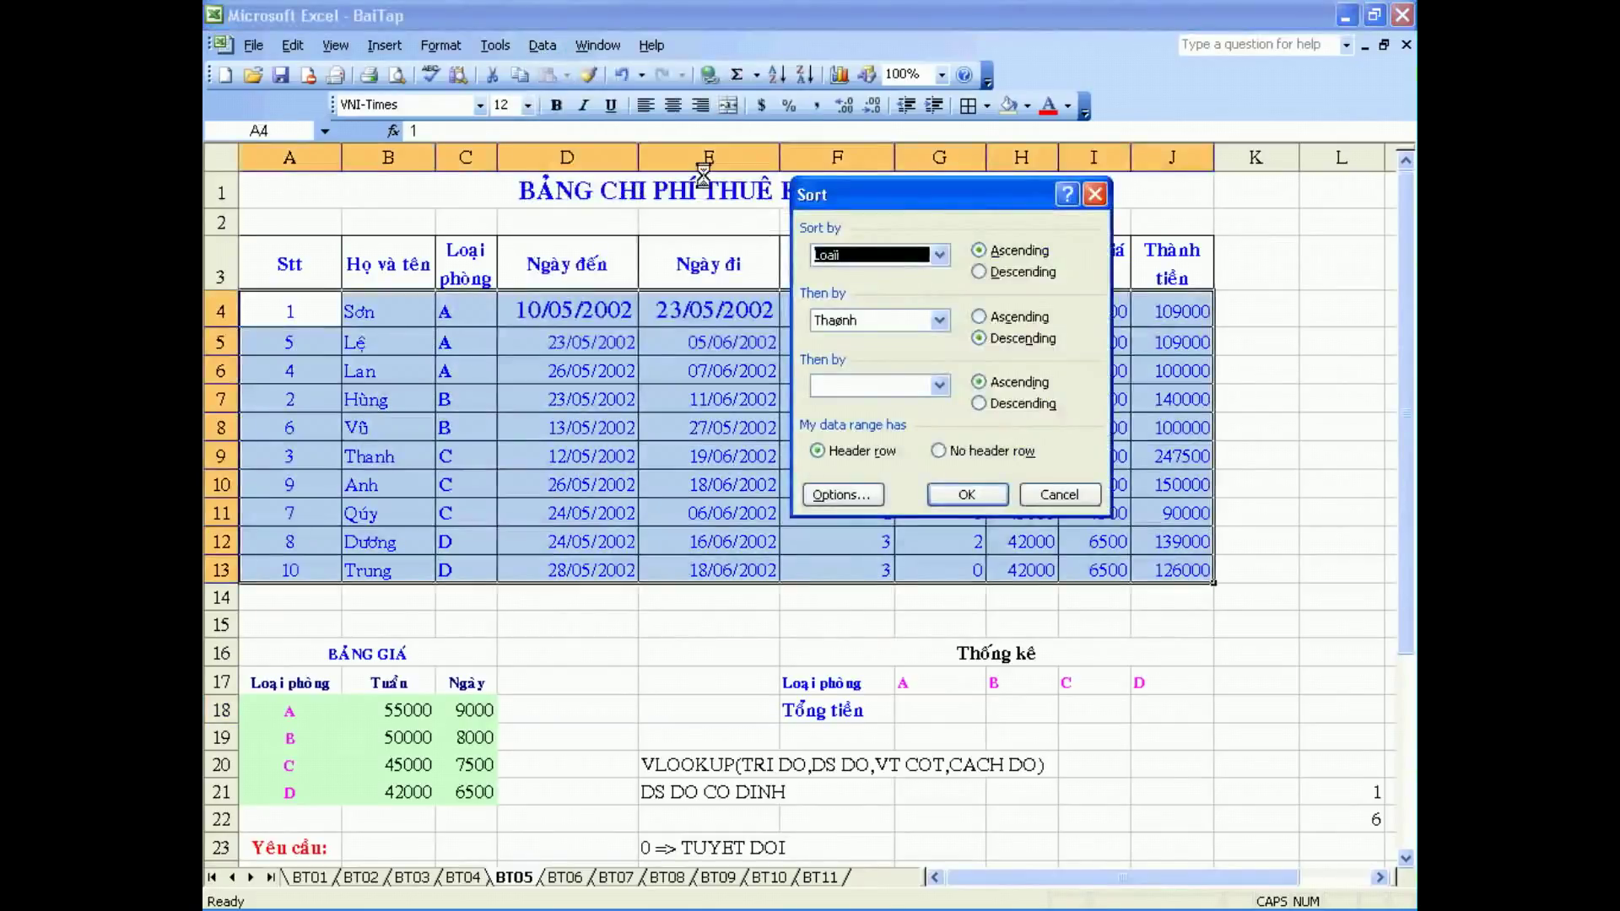
click(1047, 497)
click(591, 399)
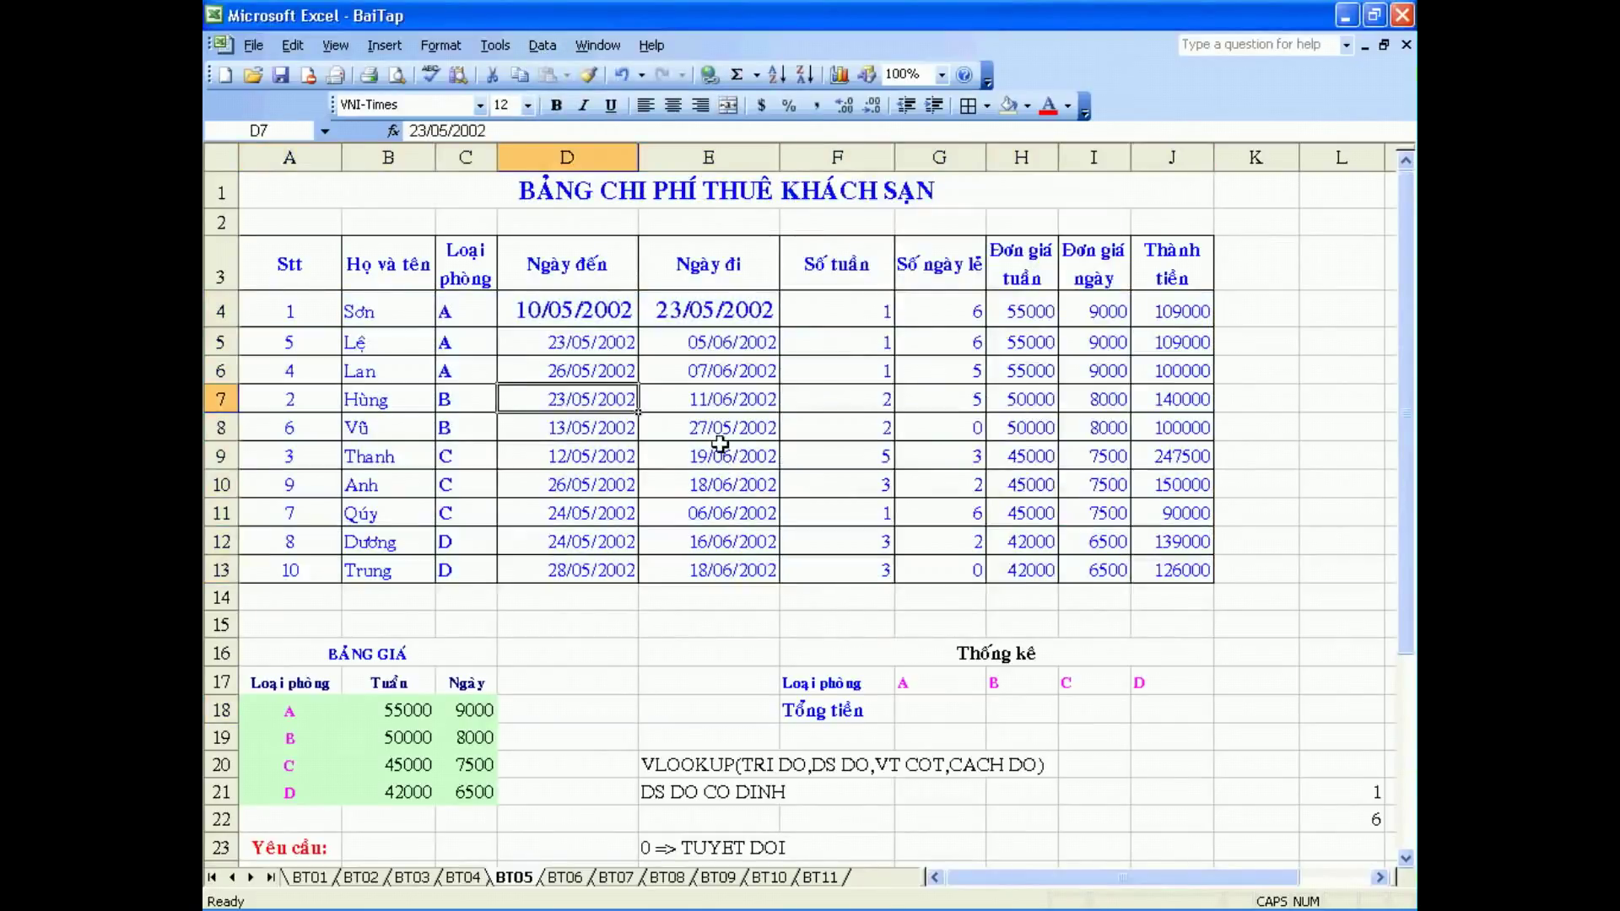
Read the statistics requirement below the tables and fill the Thống kê range F17:J18 with yellow
scroll(721, 446, down, 5)
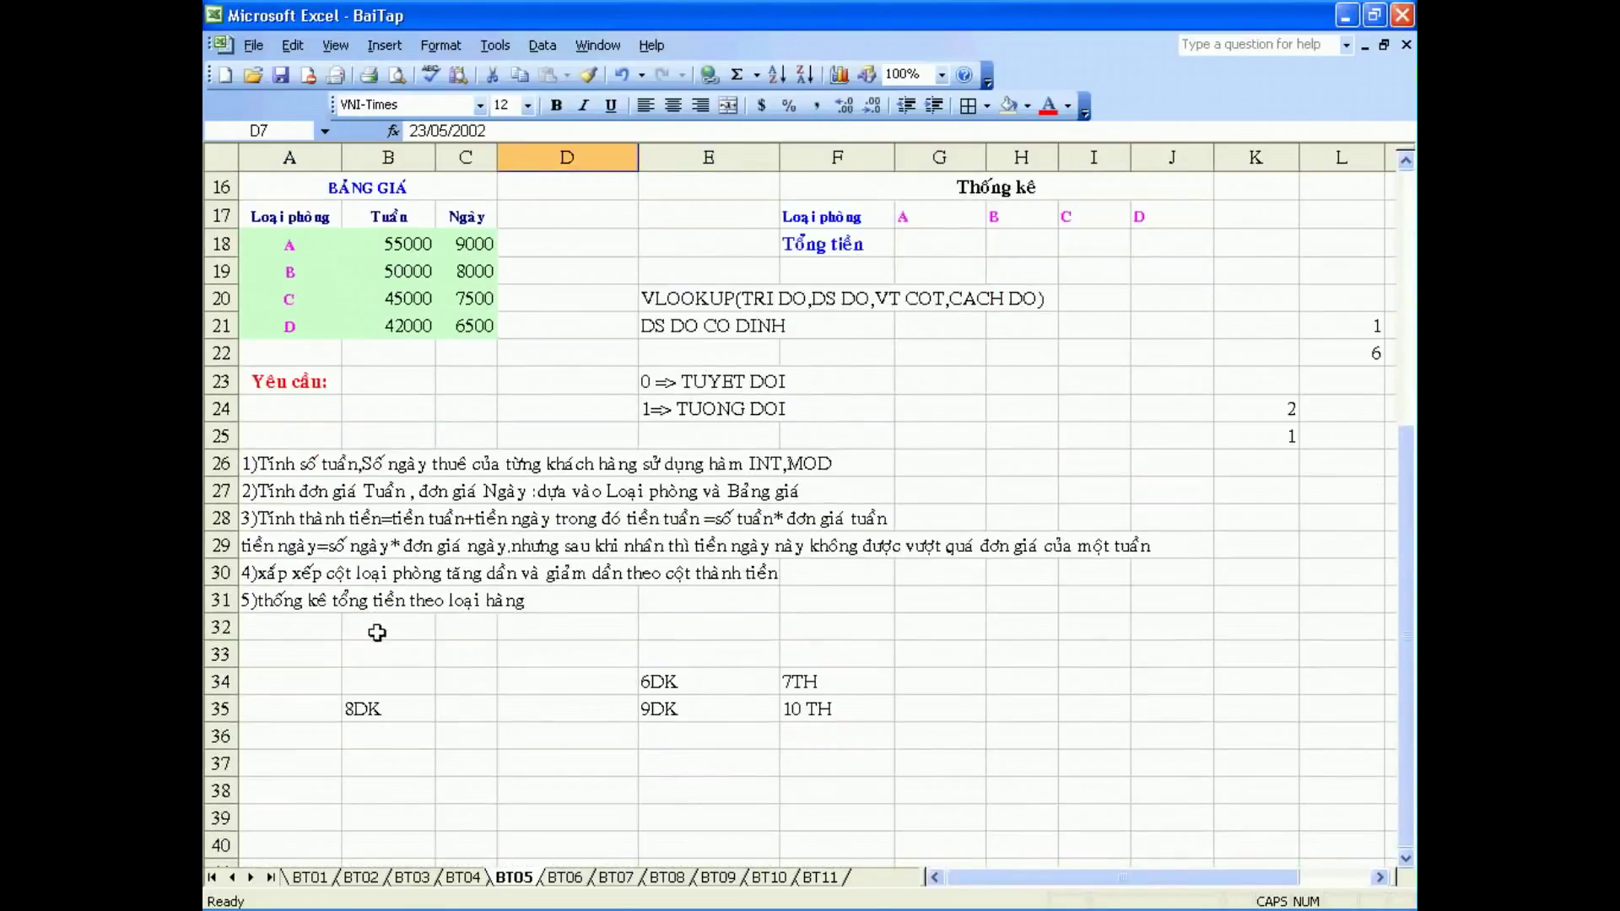
scroll(389, 637, up, 5)
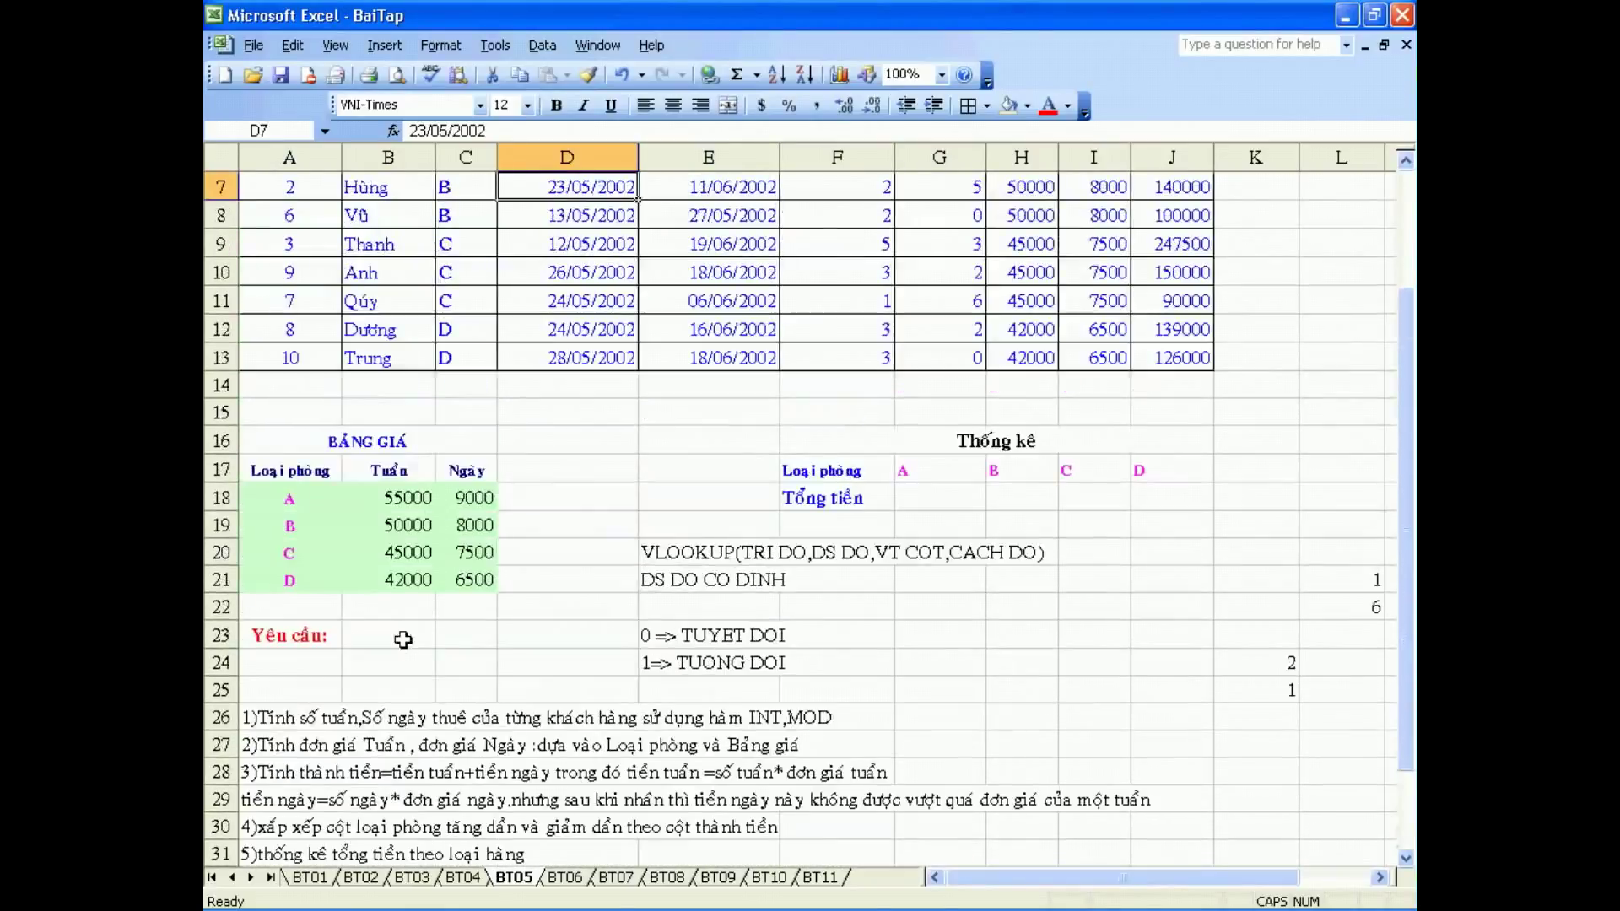
click(950, 702)
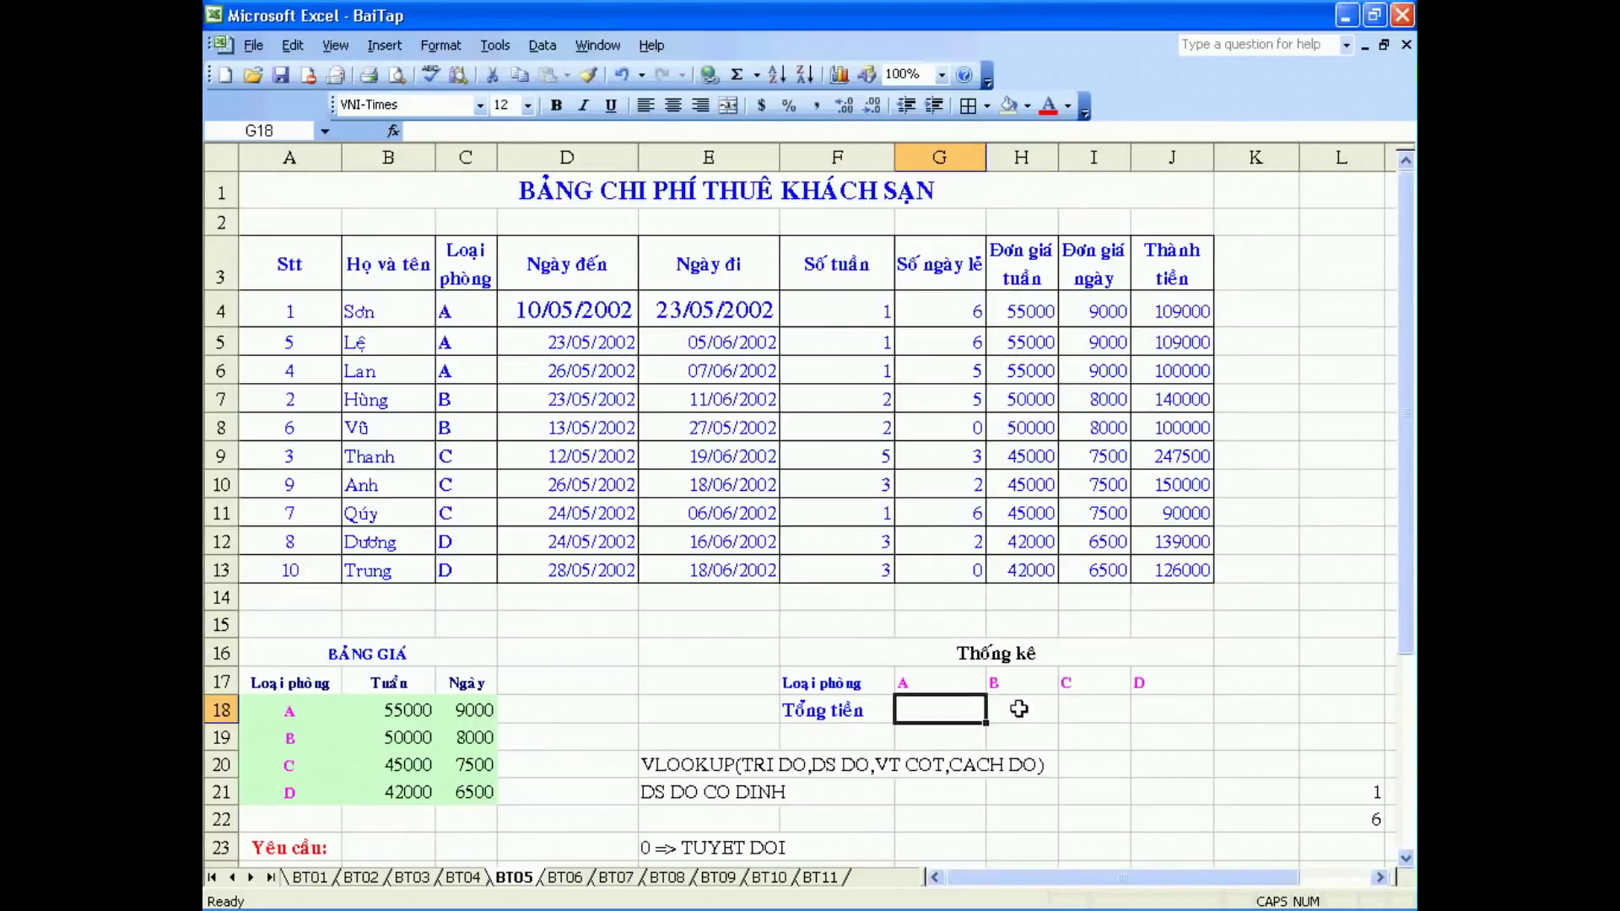
drag(874, 682, 1165, 698)
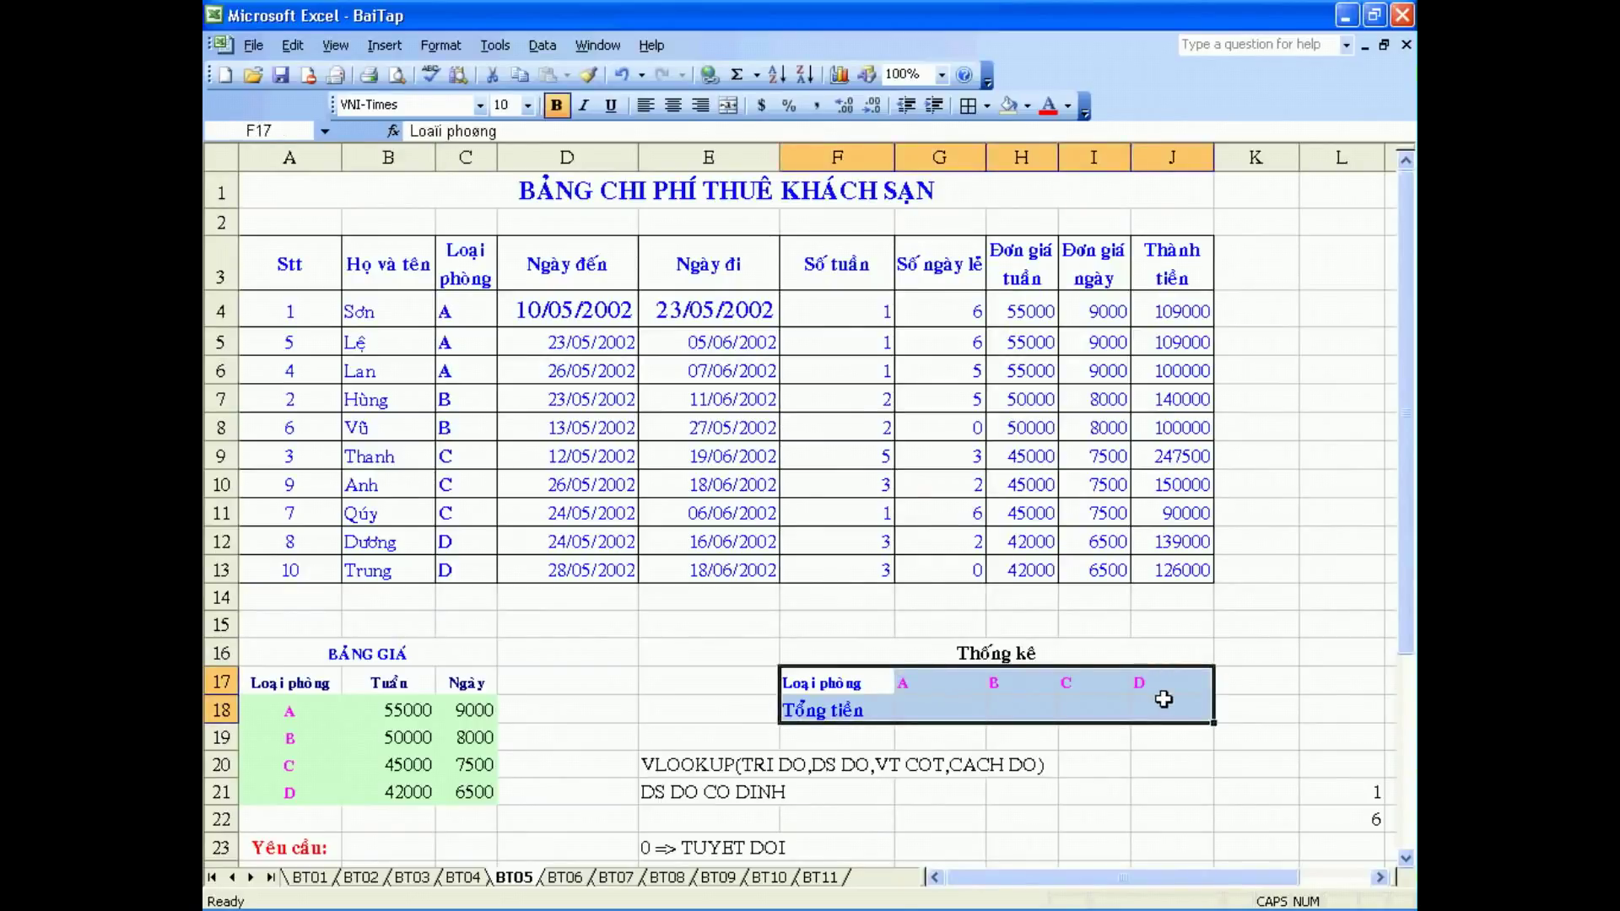
click(1026, 105)
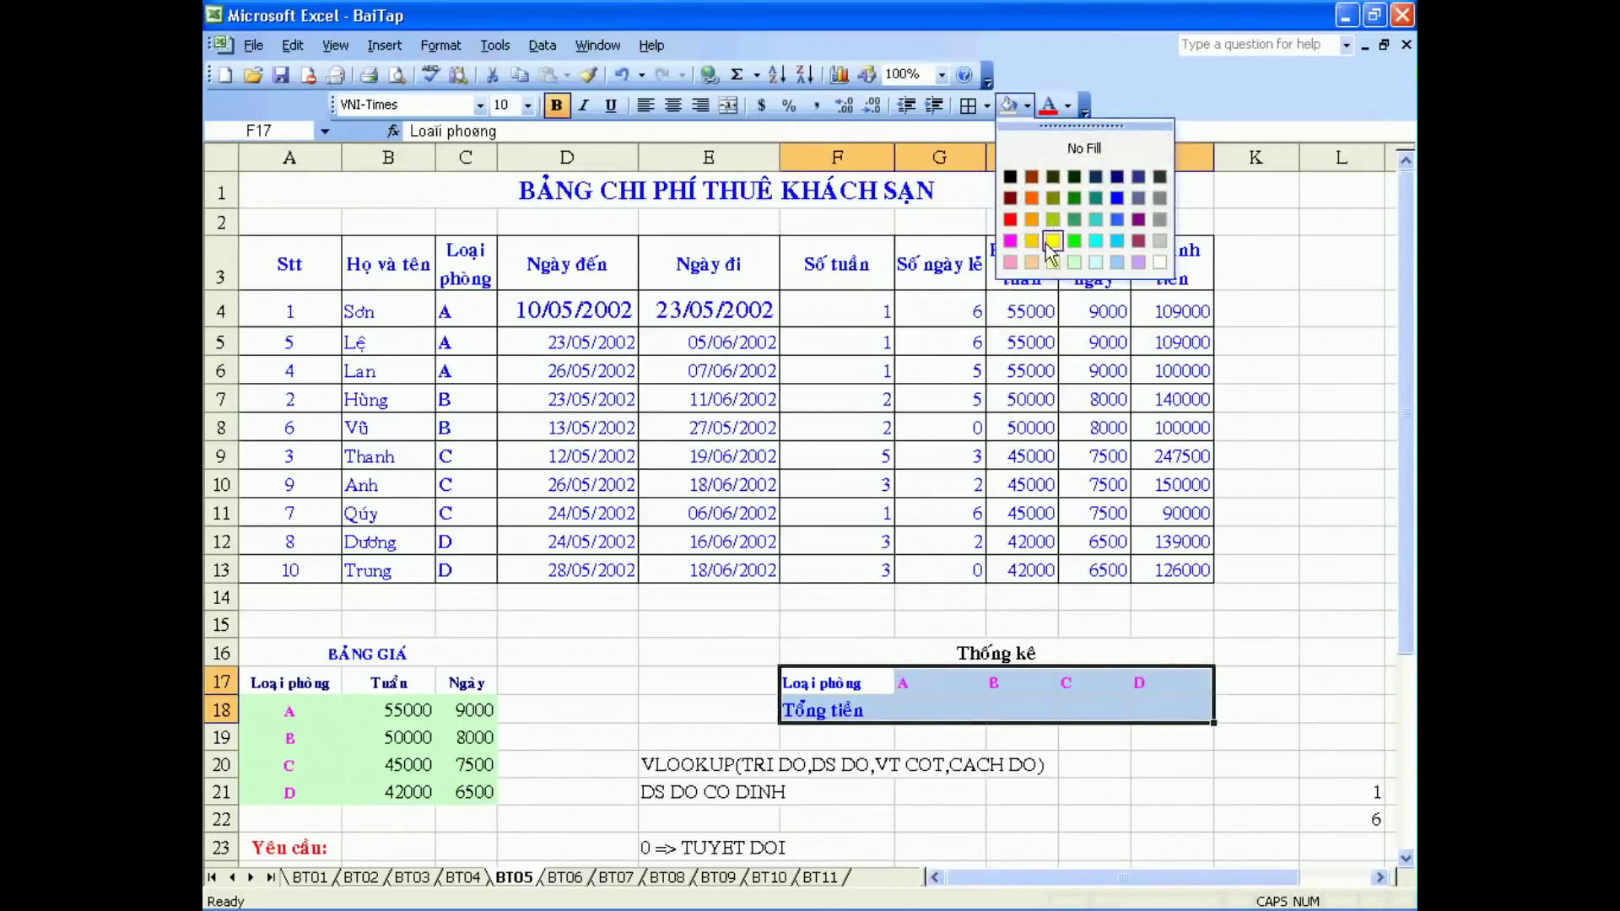
click(1051, 251)
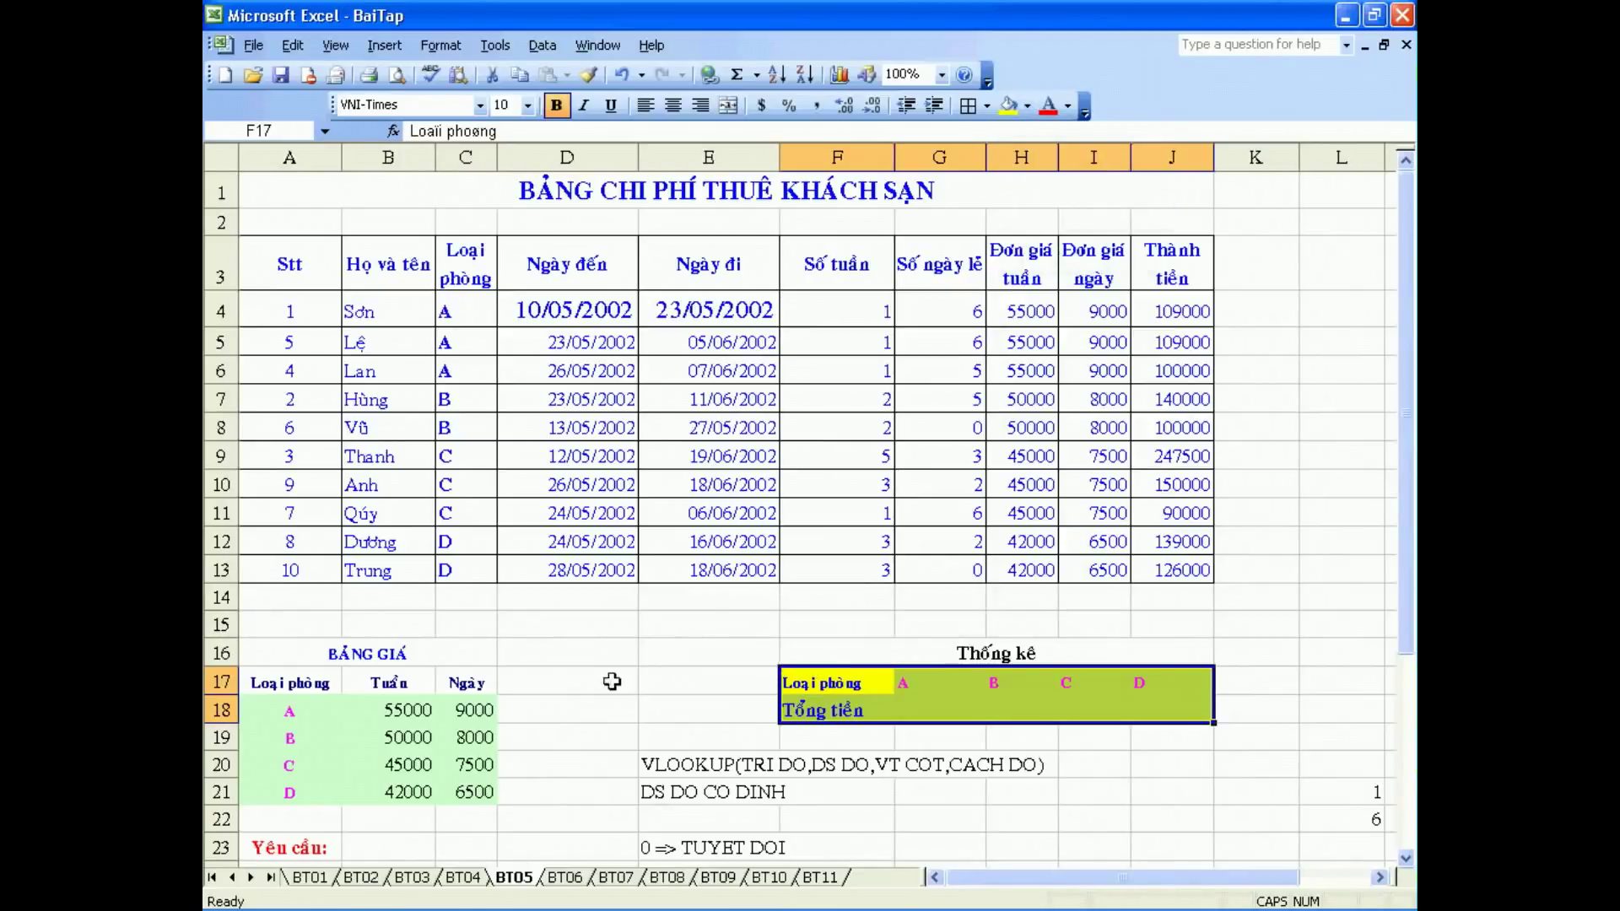
Enter the syntax note SUMIF(DSDK,"DK",DSTT) in cell D15
click(612, 626)
text(SUMIF(DSDK,"D)
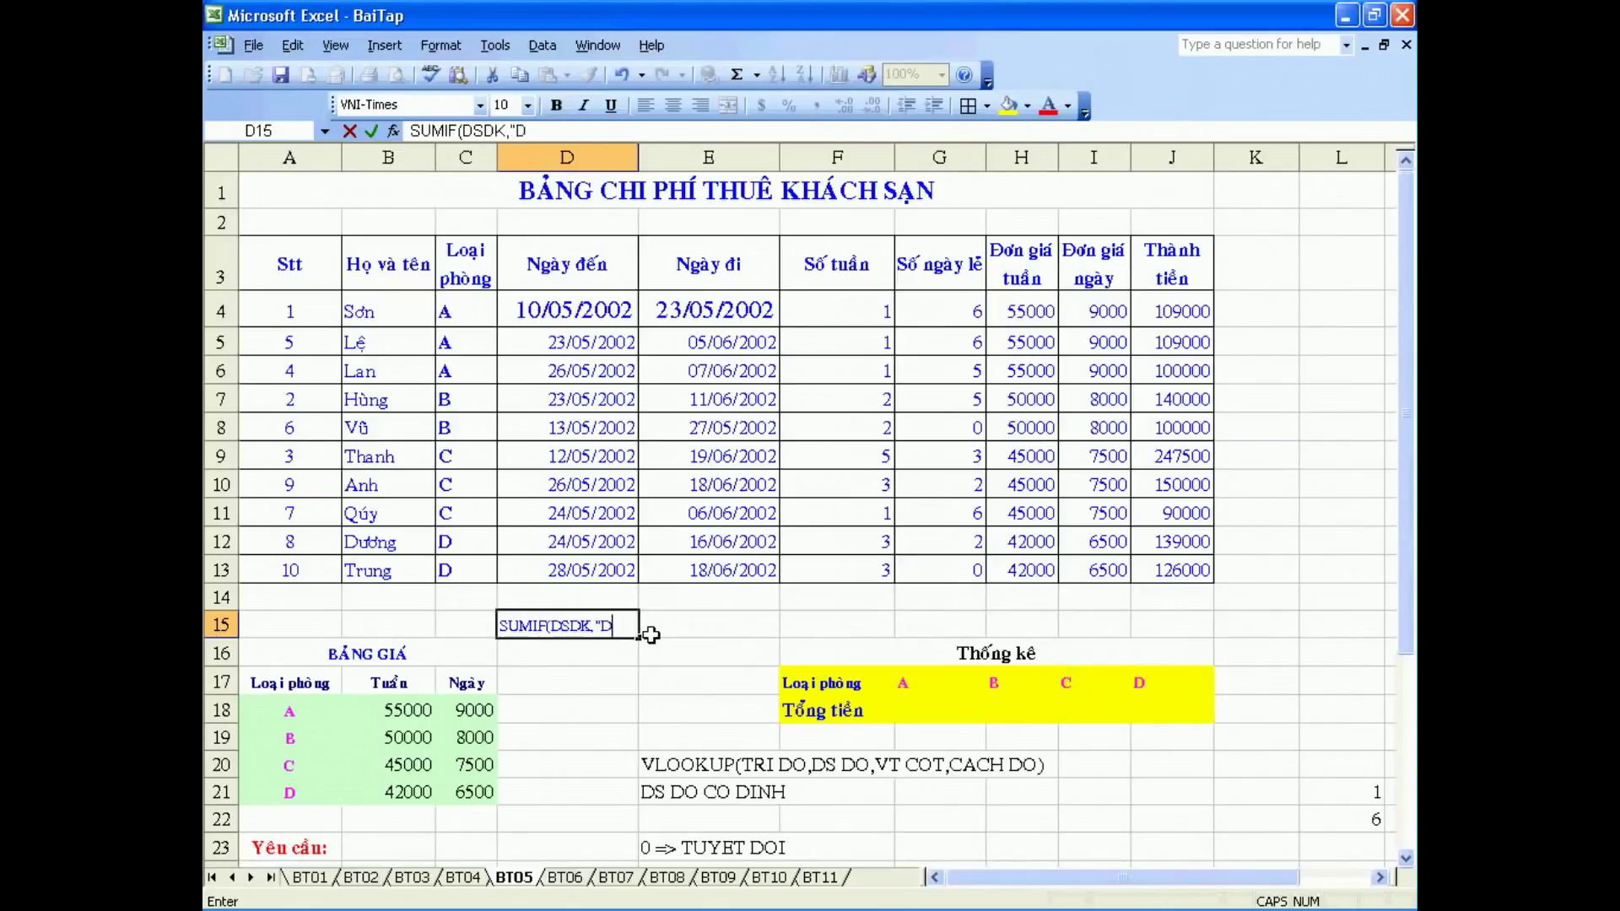
text(K",DSTT))
key(Return)
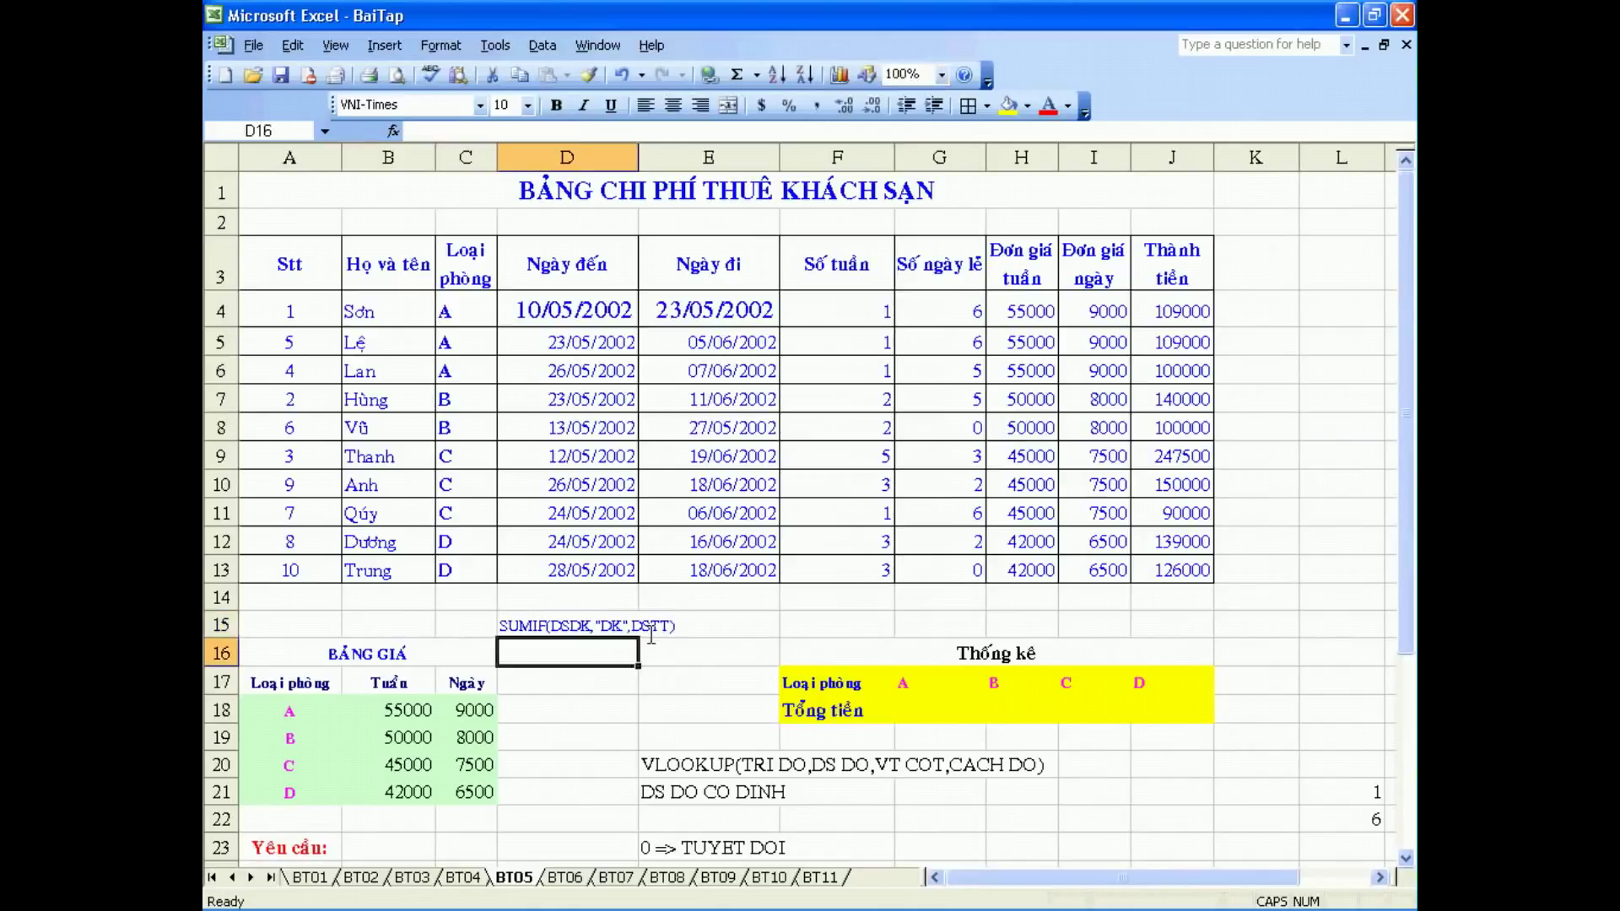
Enter =SUMIF(C4:C13,"A",J4:J13) in G18 to total the Thành tiền amounts for room type A
click(907, 710)
text(=SUMIF()
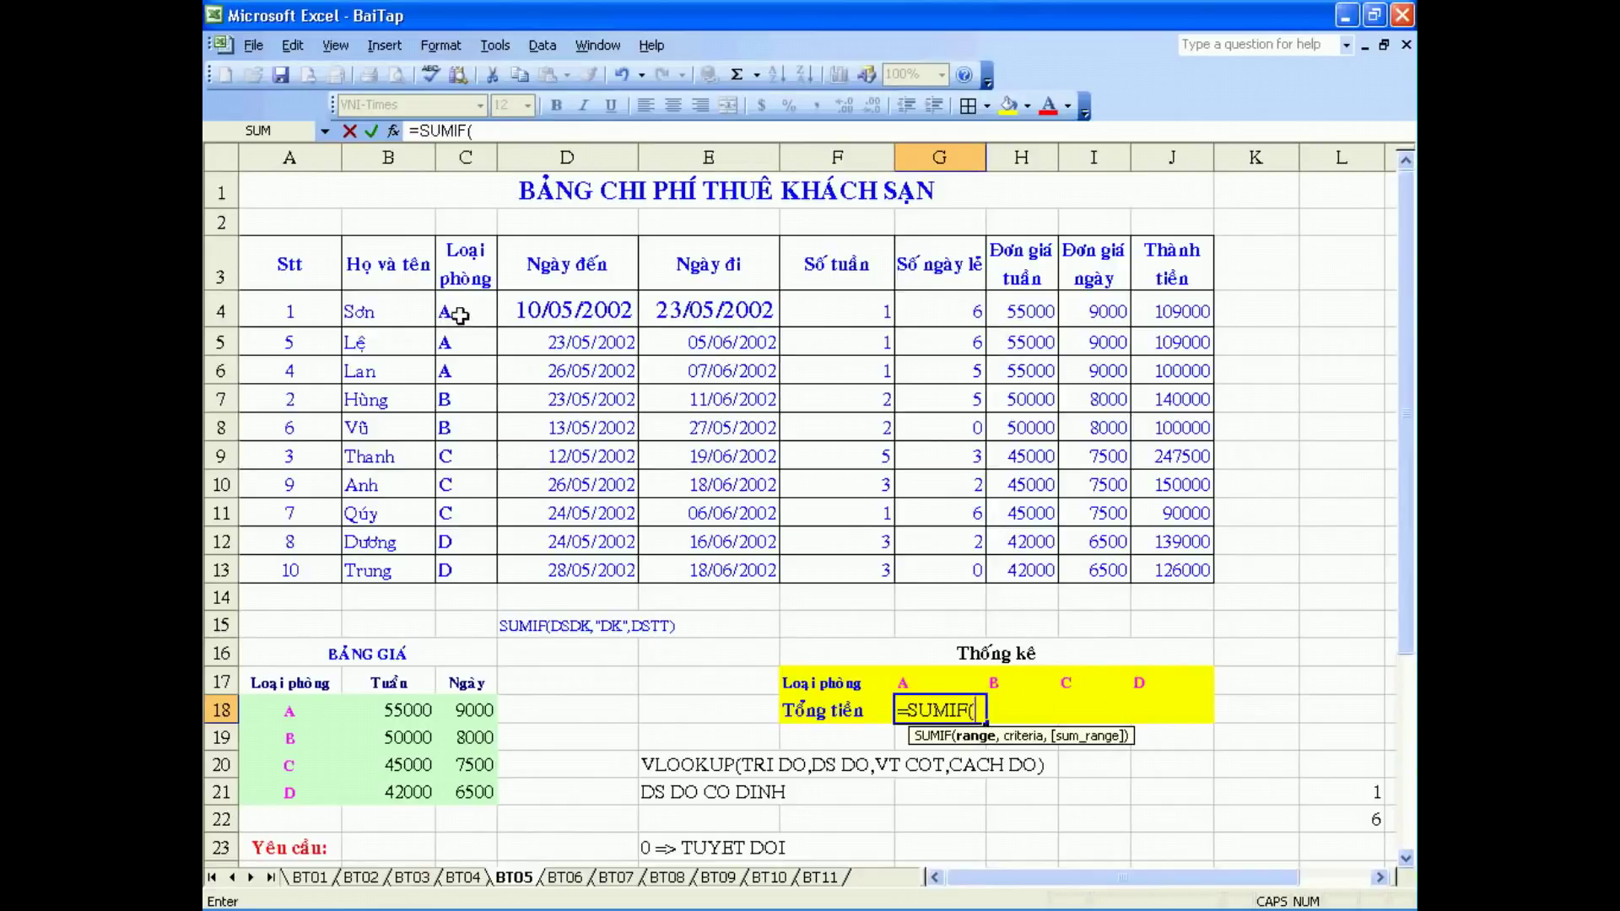
drag(457, 310, 442, 558)
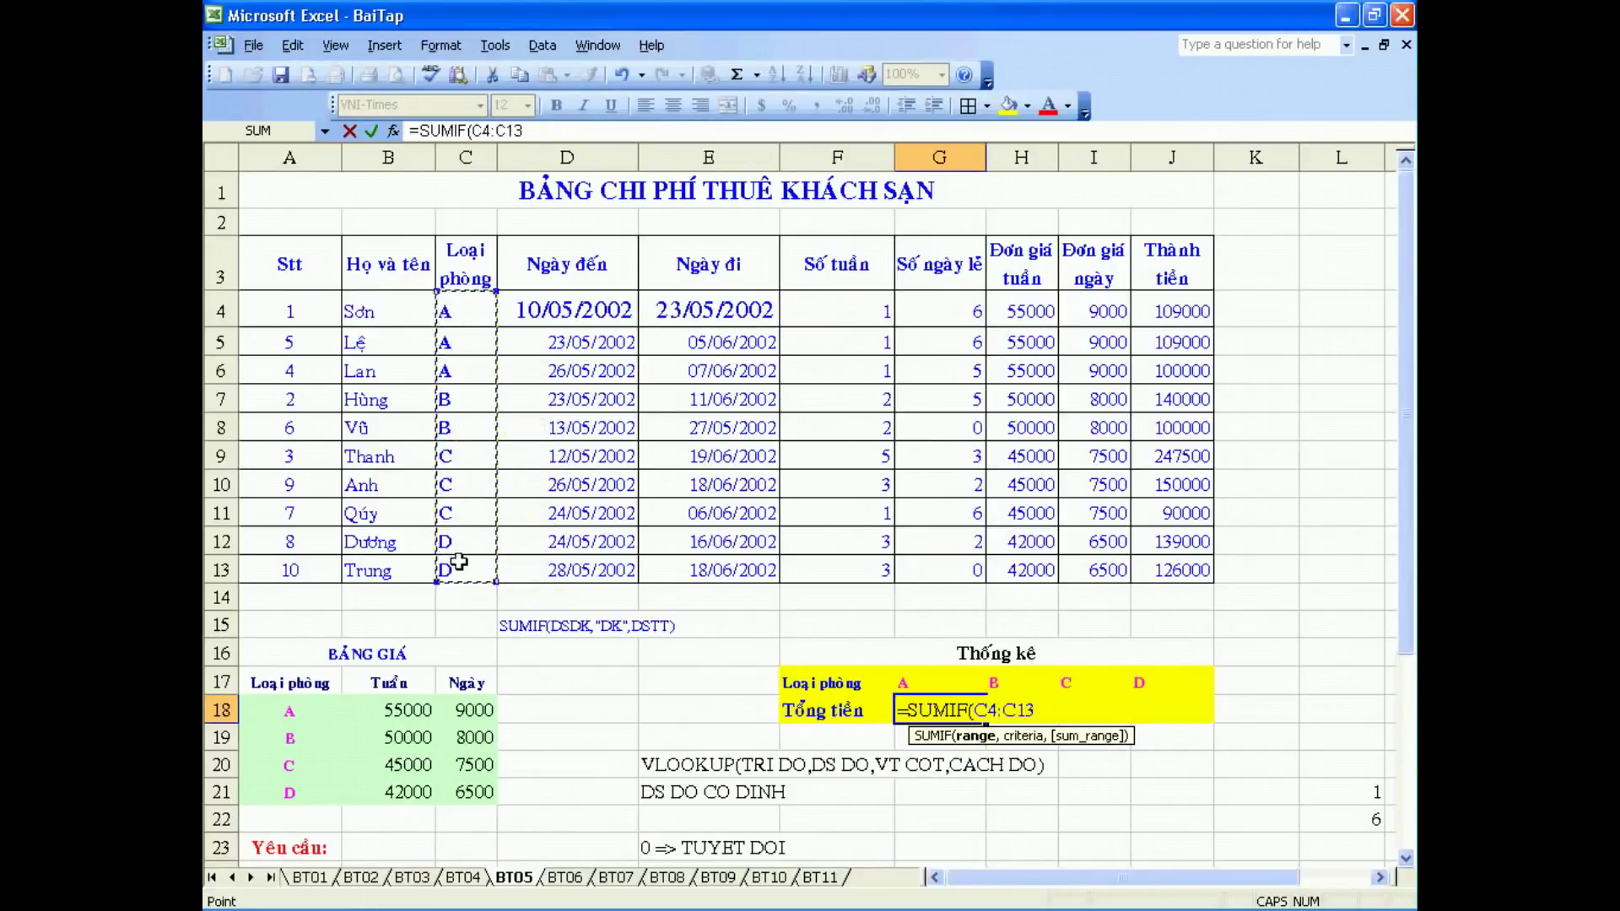
text(,"A)
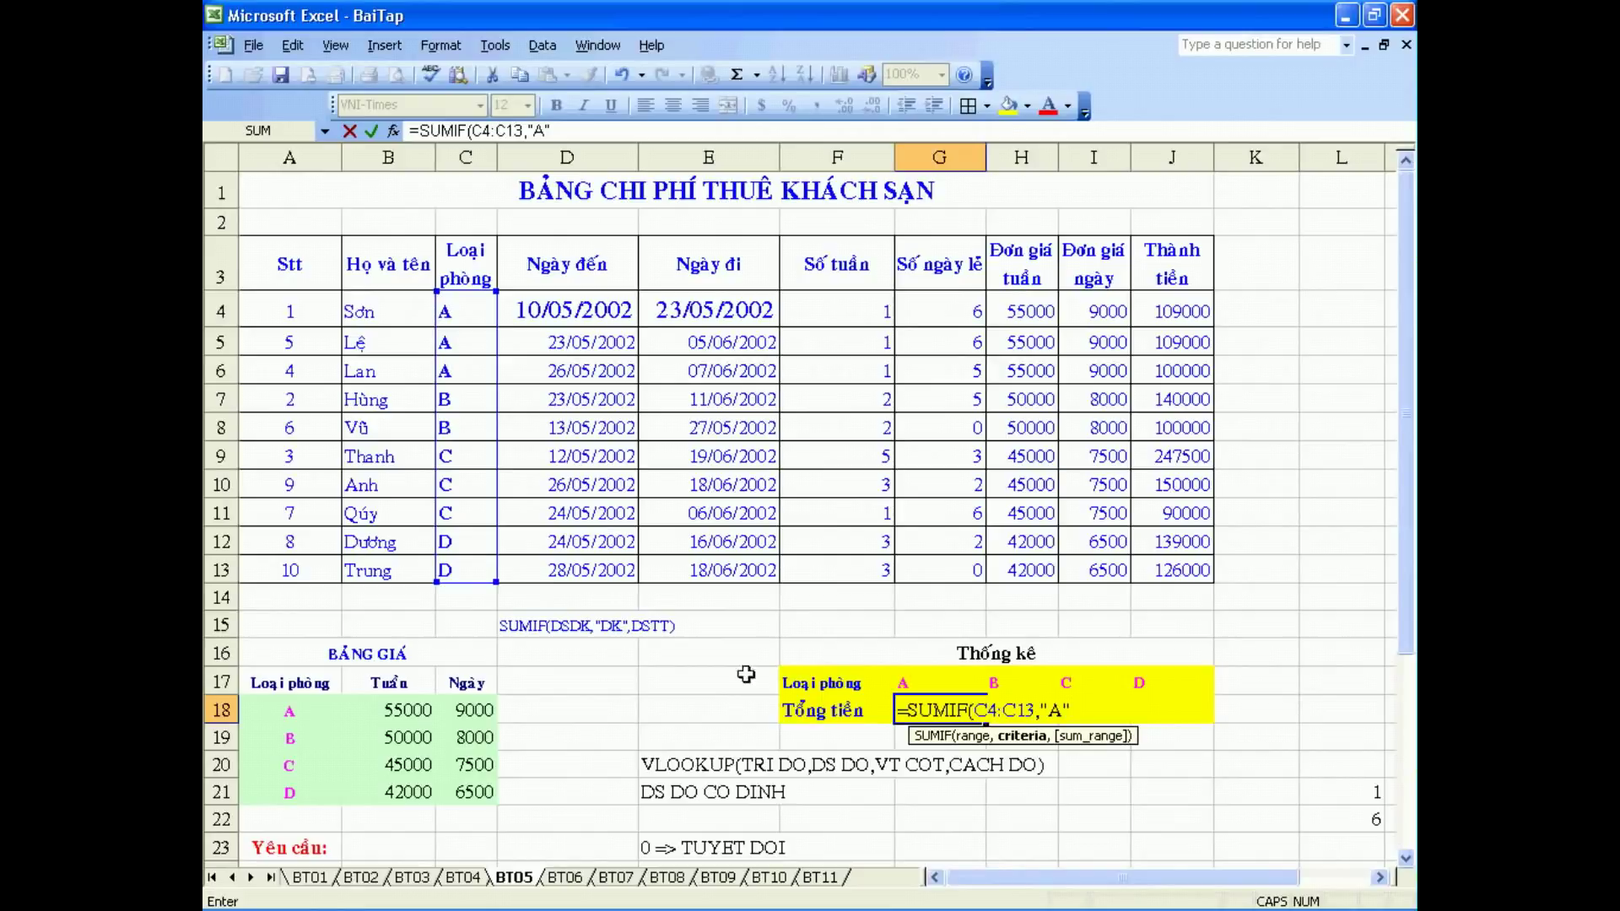
text(",)
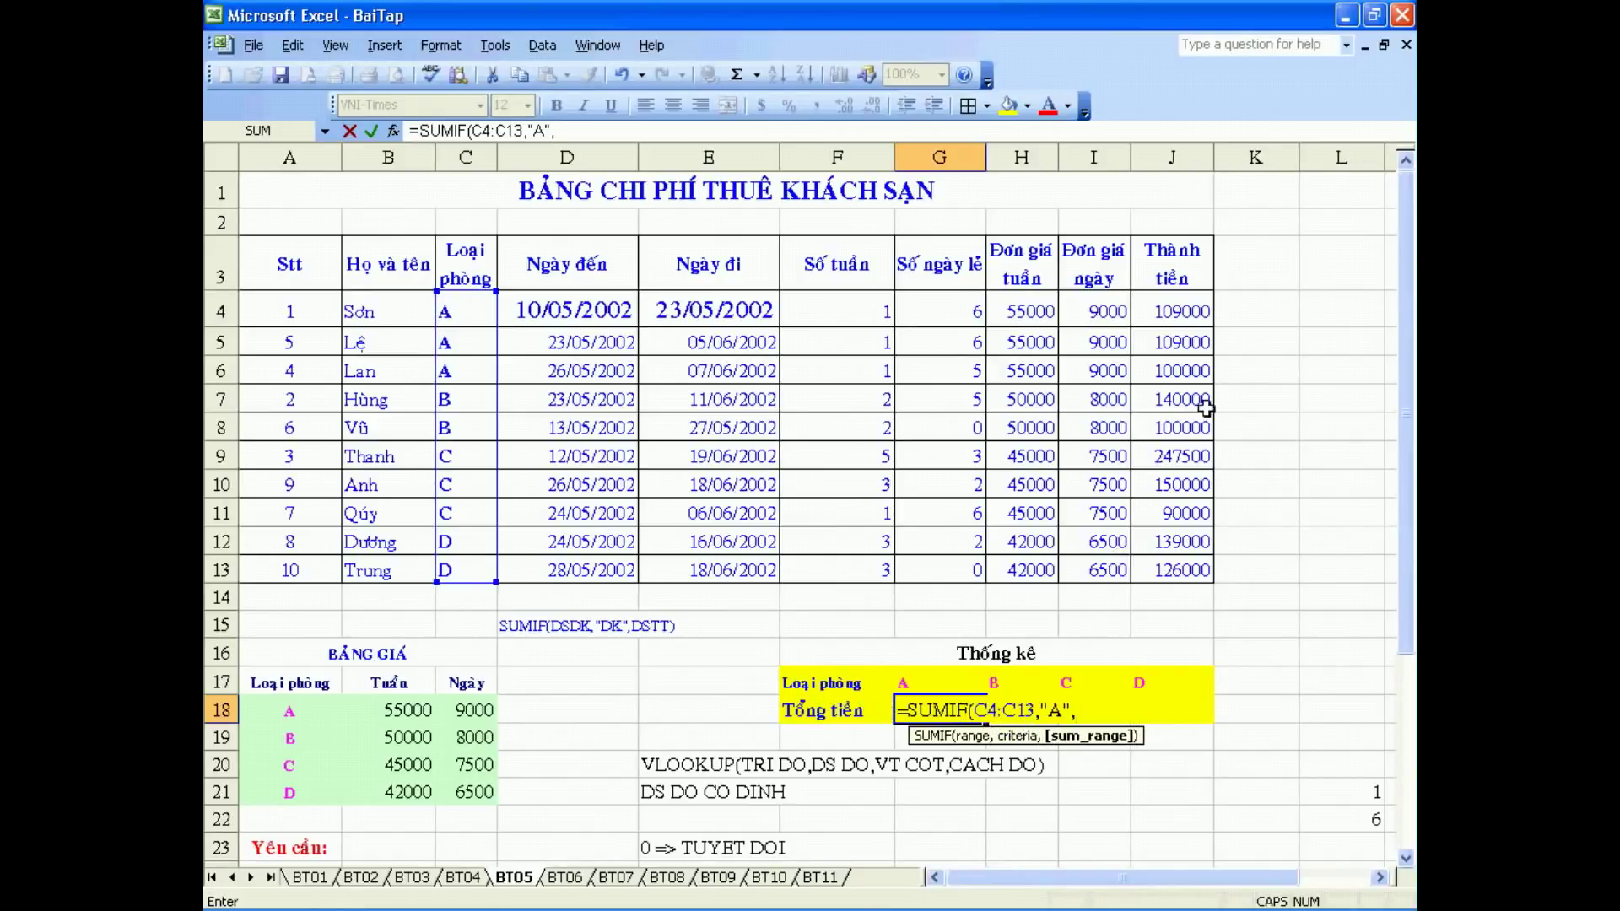
drag(1186, 319, 1185, 568)
text())
key(Return)
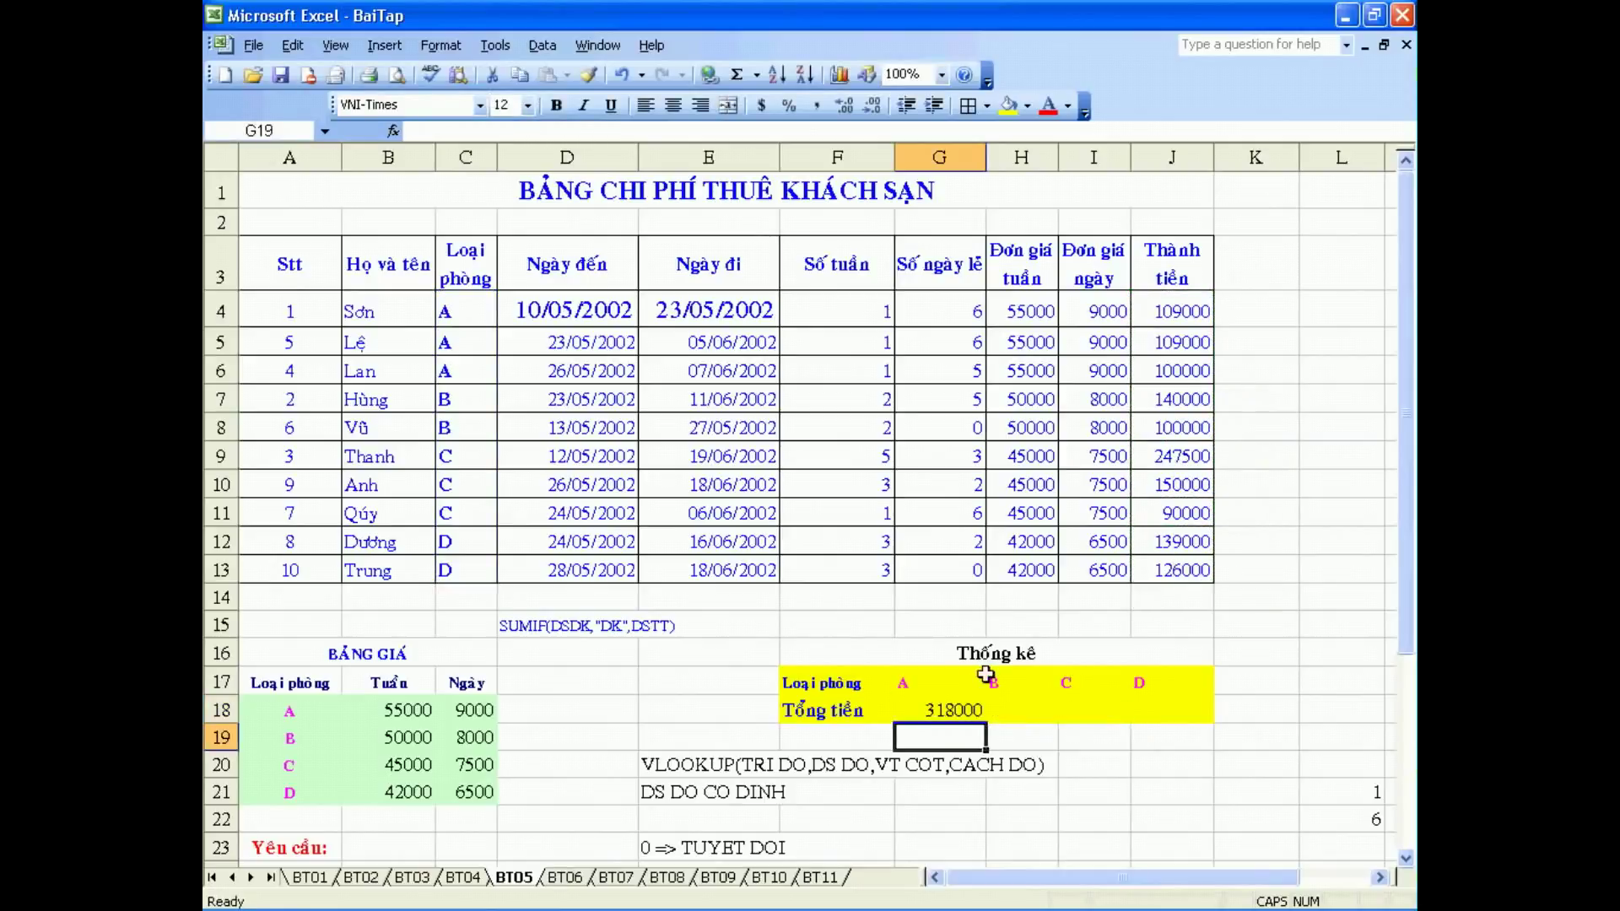
Copy the SUMIF formula from G18 across the Tổng tiền row to H18:J18
click(945, 709)
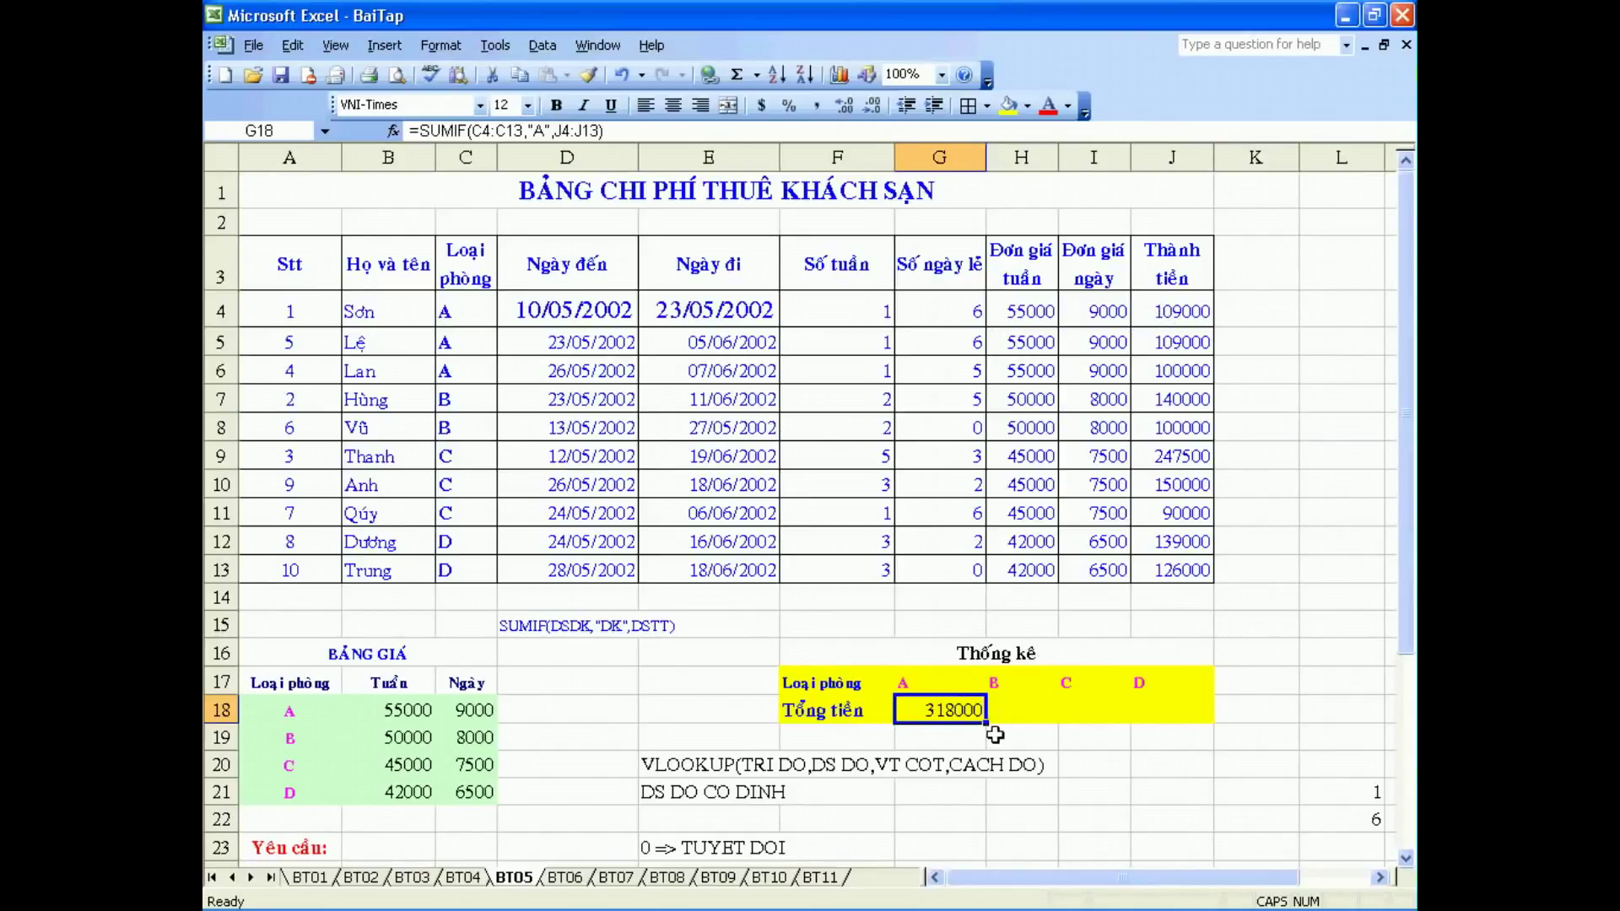
click(1011, 713)
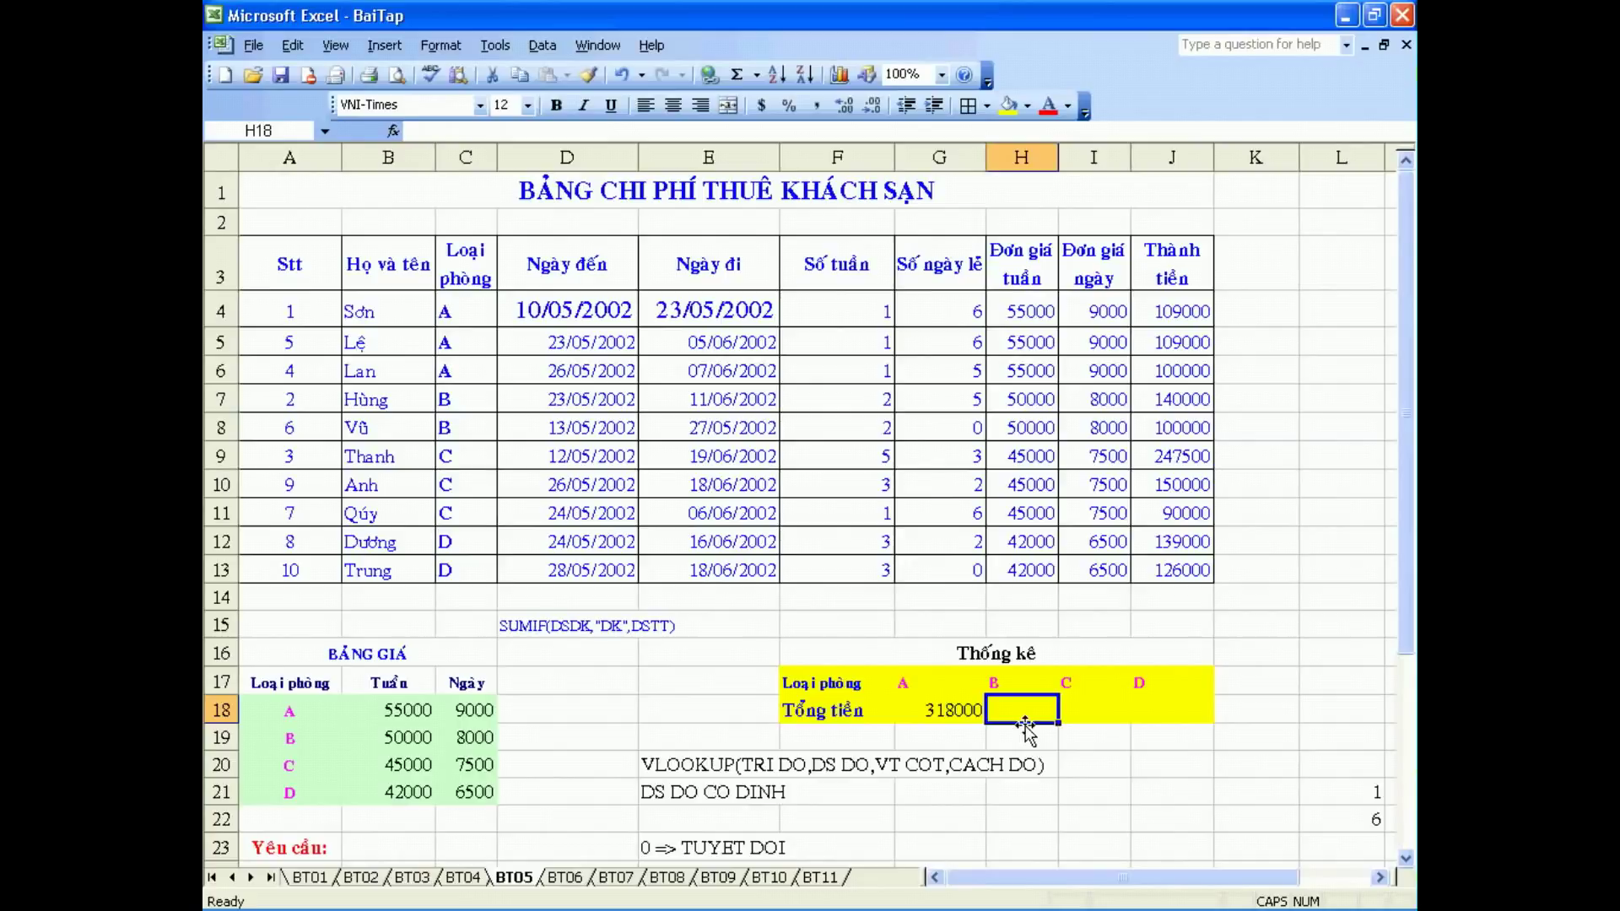
click(952, 713)
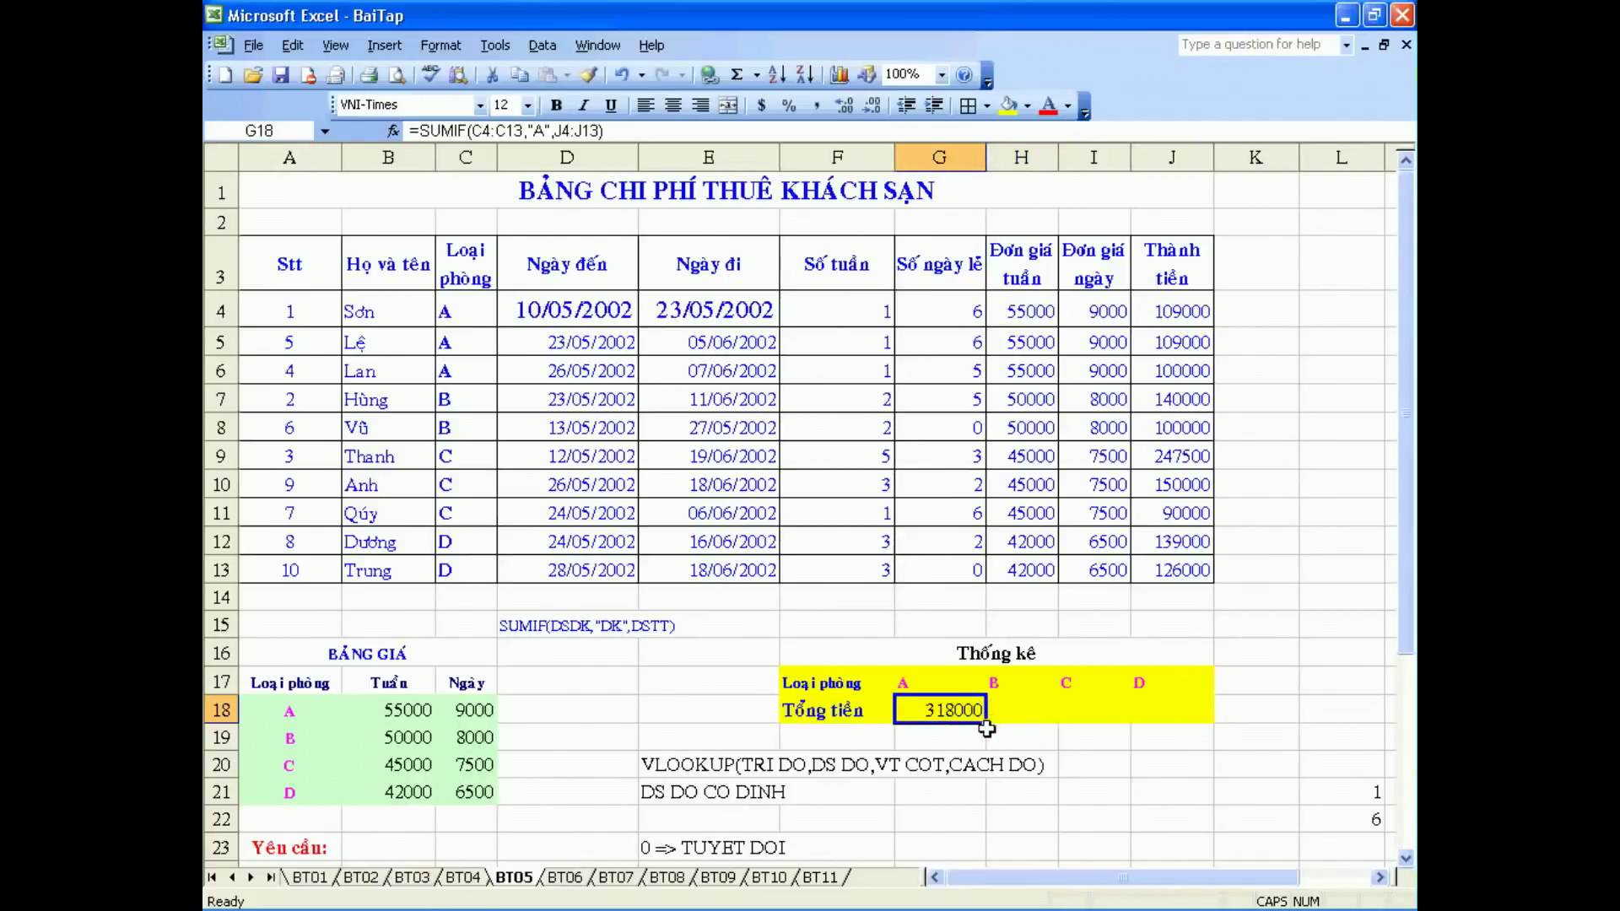
drag(987, 726, 1192, 717)
Set the SUMIF criterion in H18 to "B" for room type B and recheck the cell's formula
click(1021, 713)
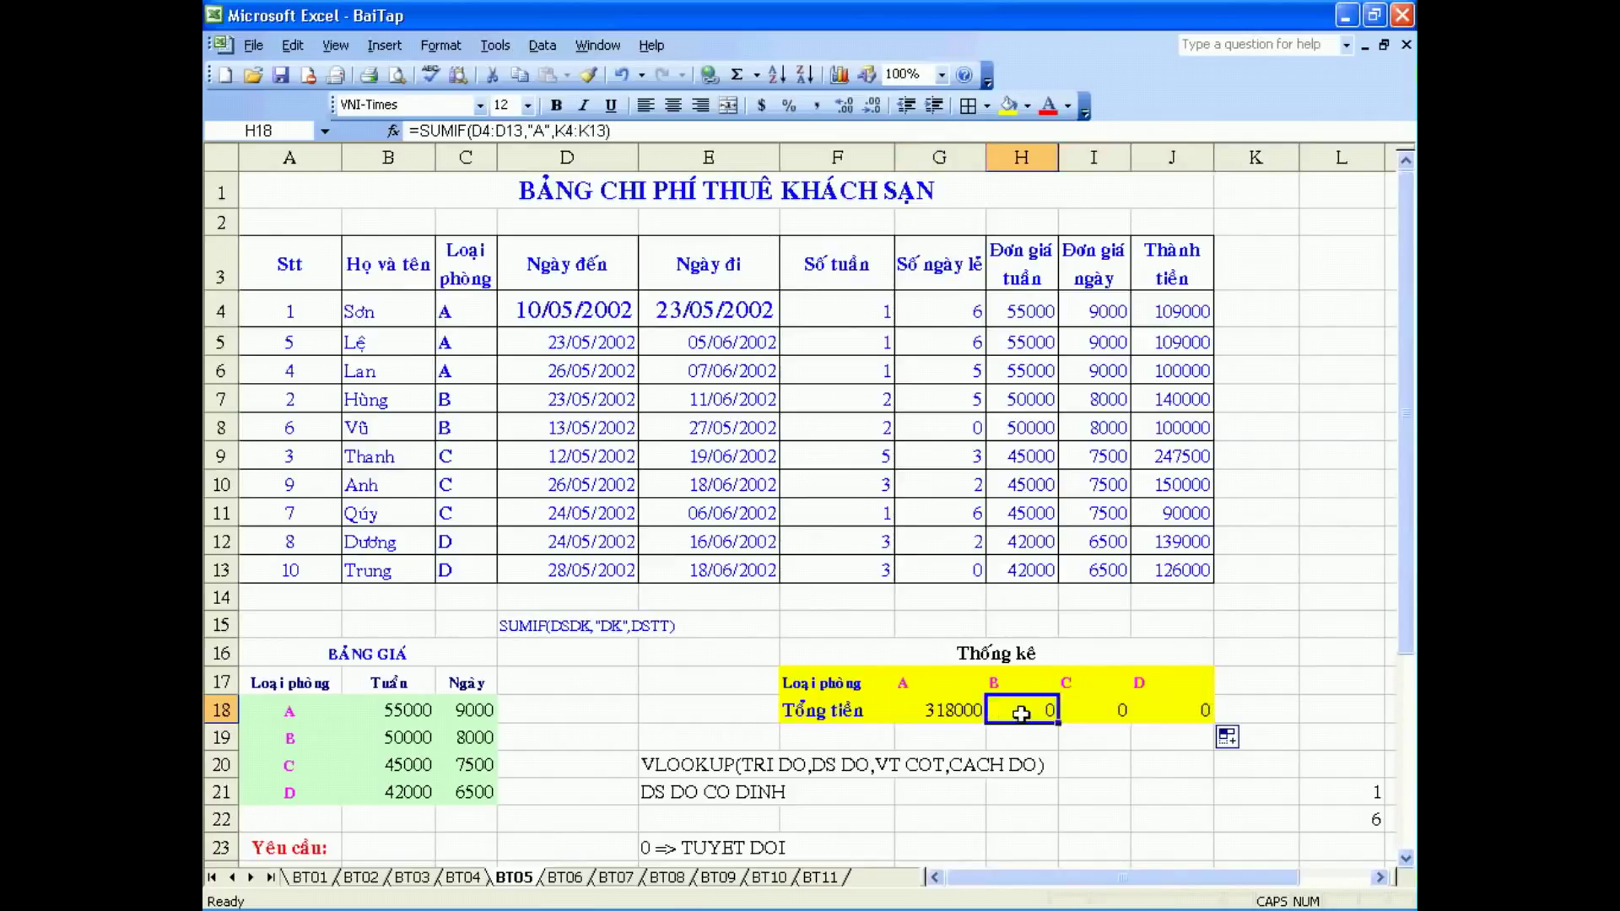
double_click(1021, 714)
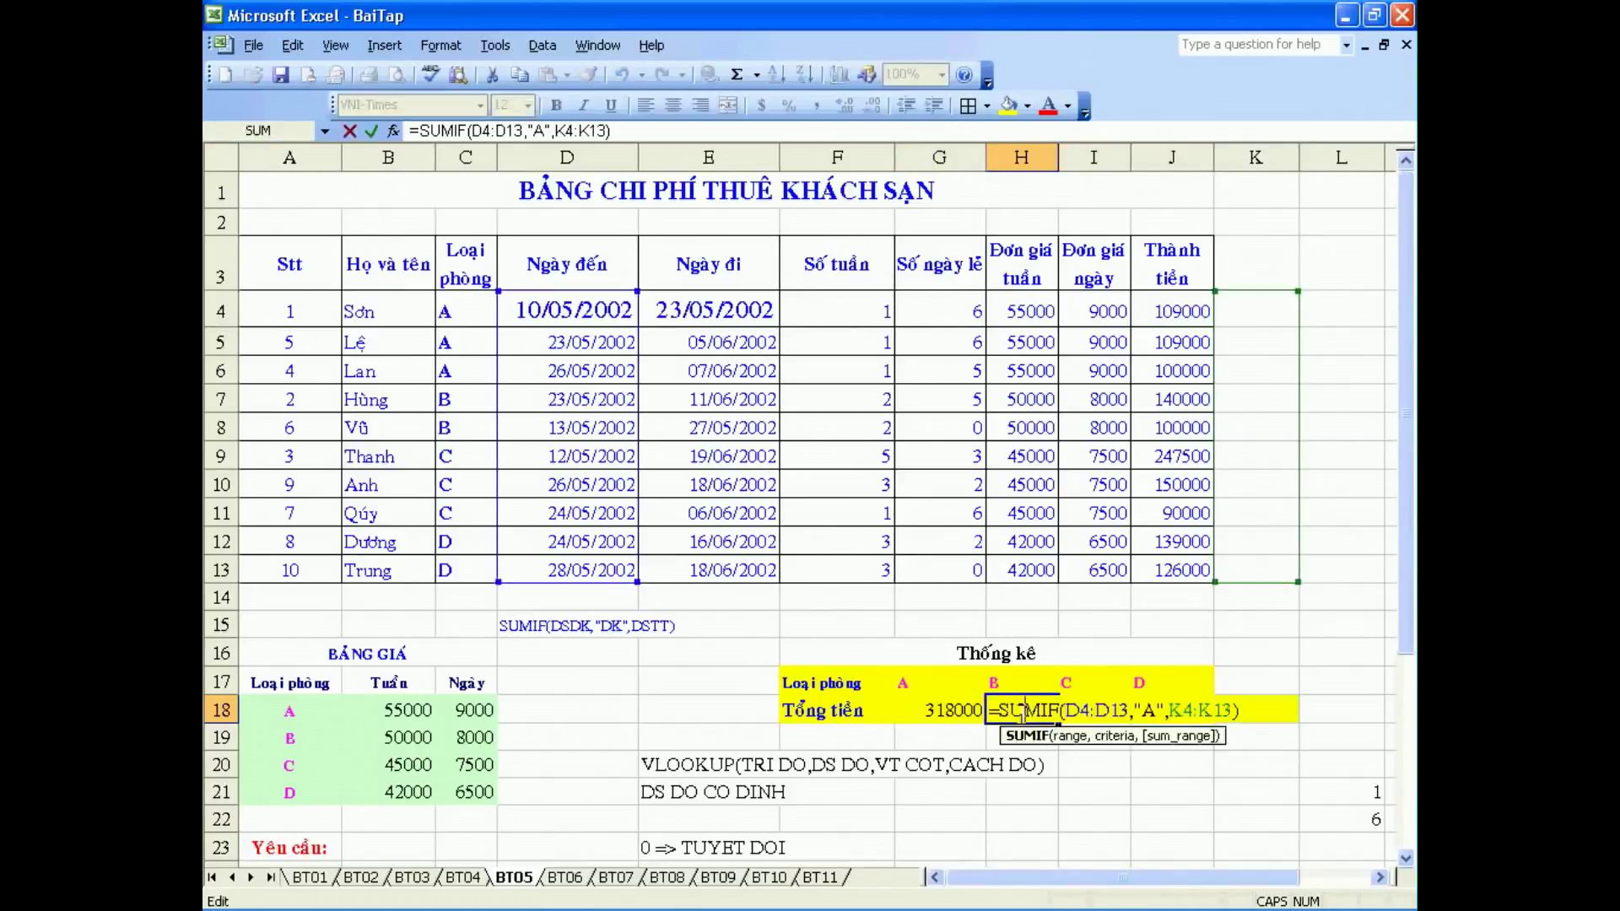
double_click(1148, 709)
text(B)
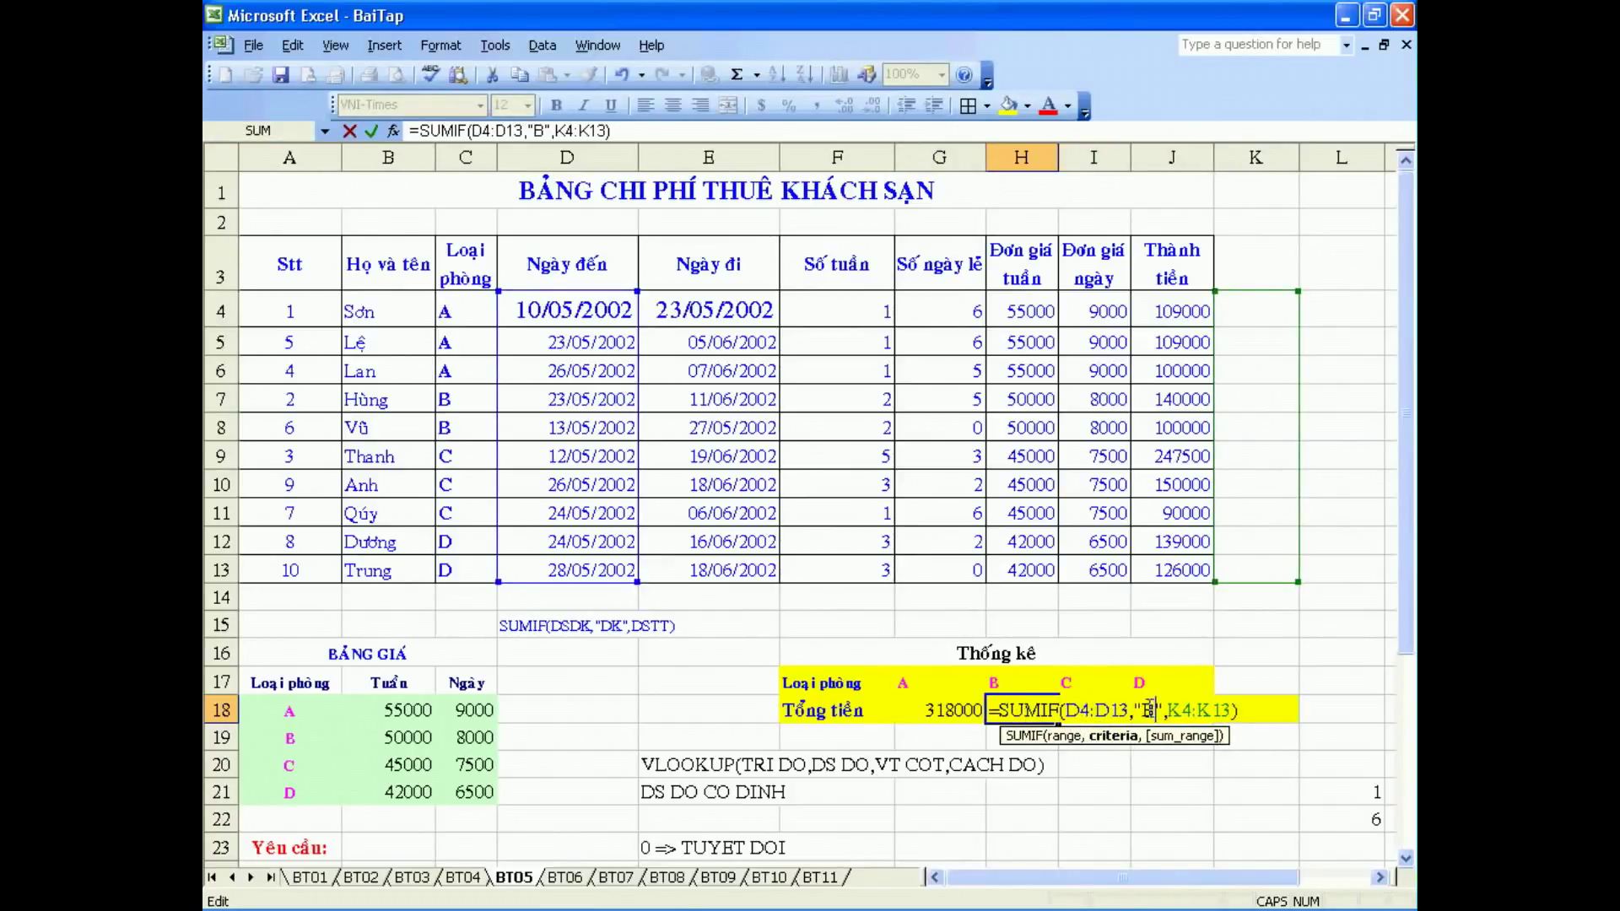
key(Return)
drag(1230, 886, 1289, 884)
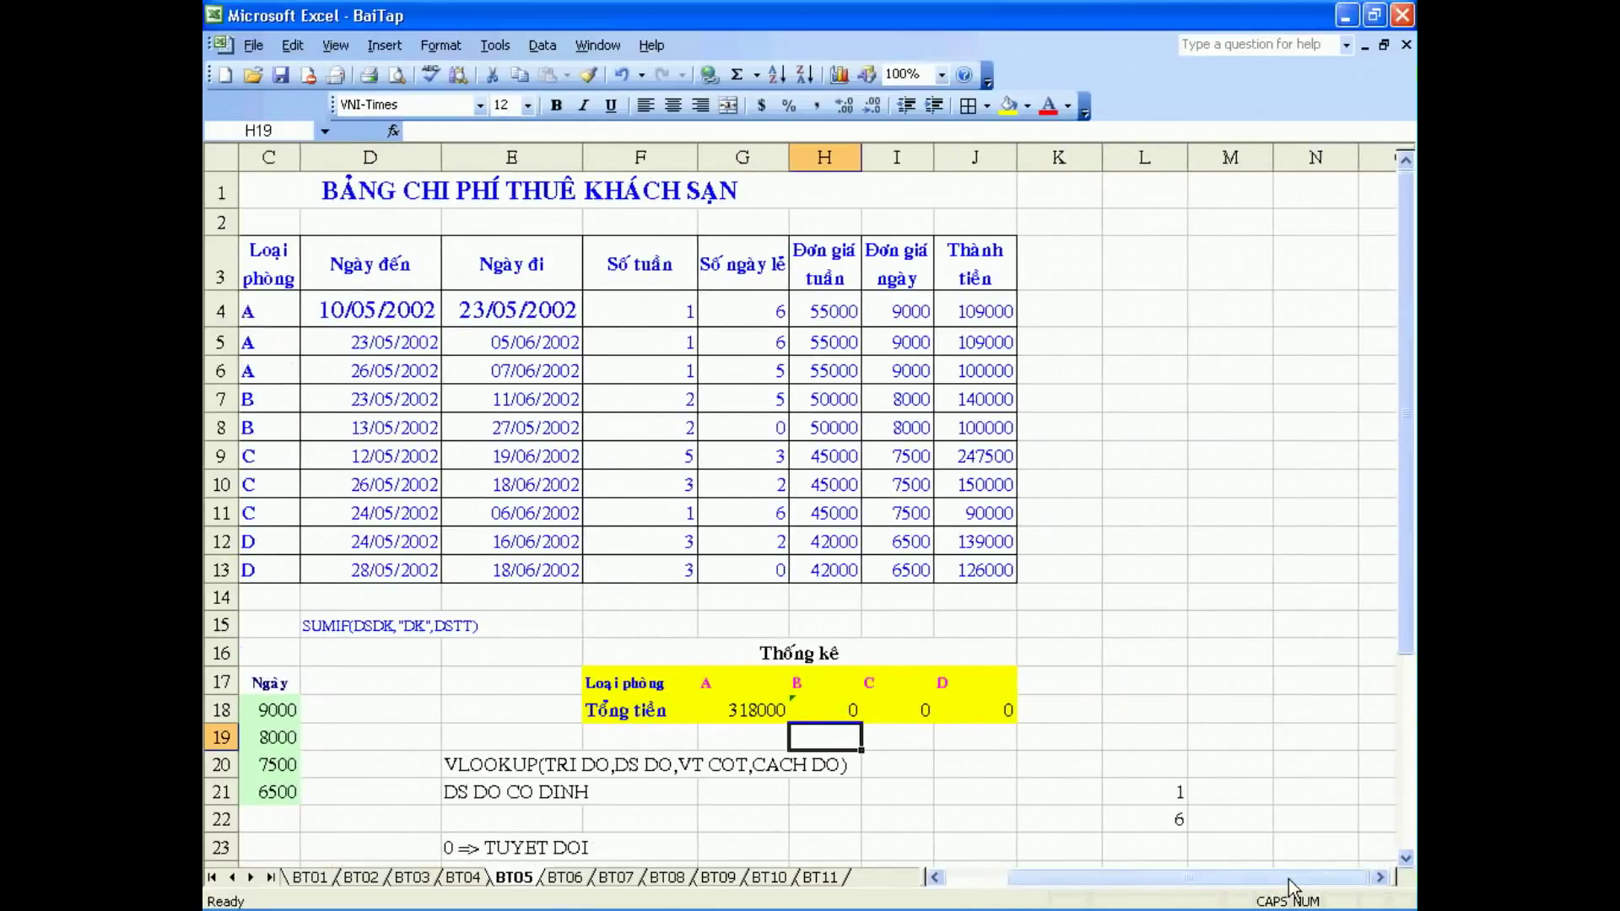
click(843, 714)
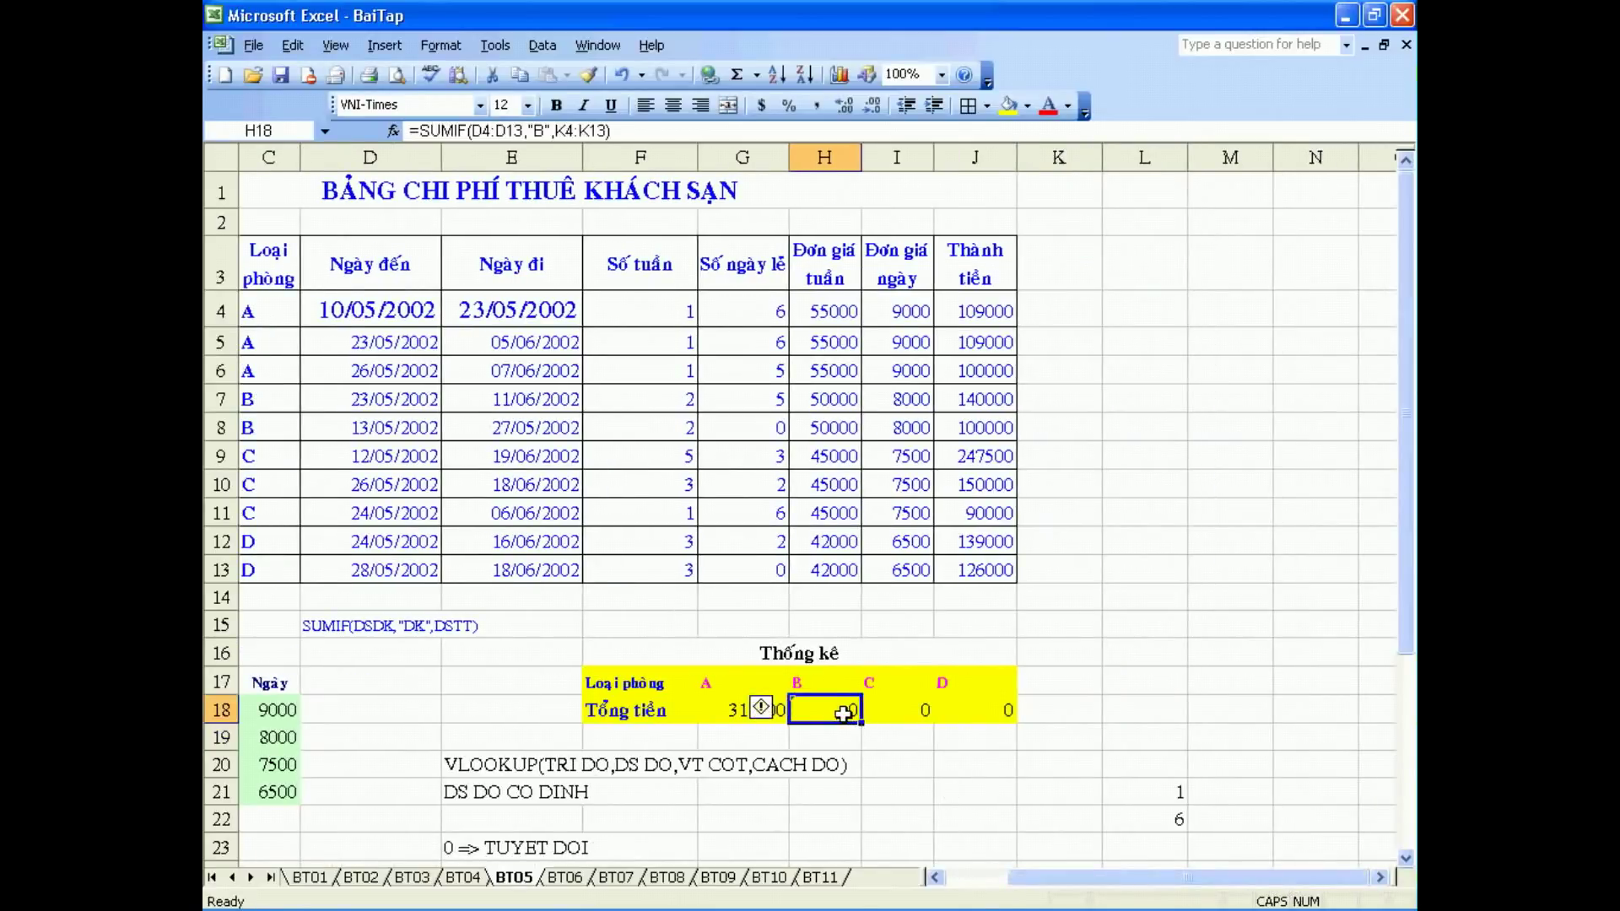
Inspect the ranges used by the SUMIF formulas in H18 and G18 of the Tổng tiền row
double_click(843, 714)
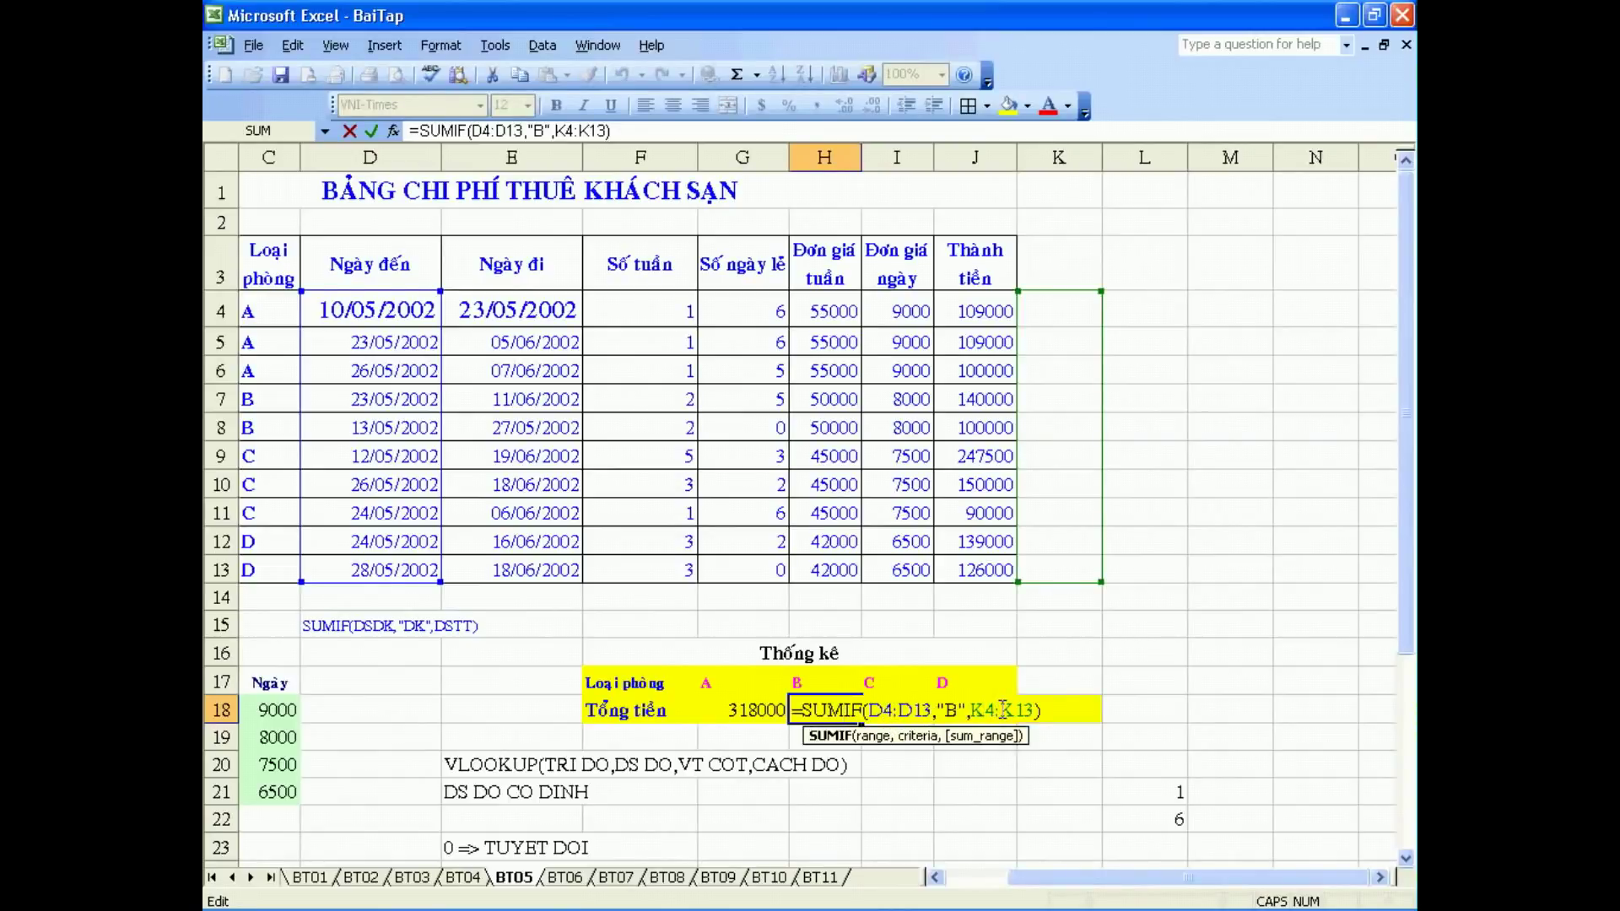
click(911, 711)
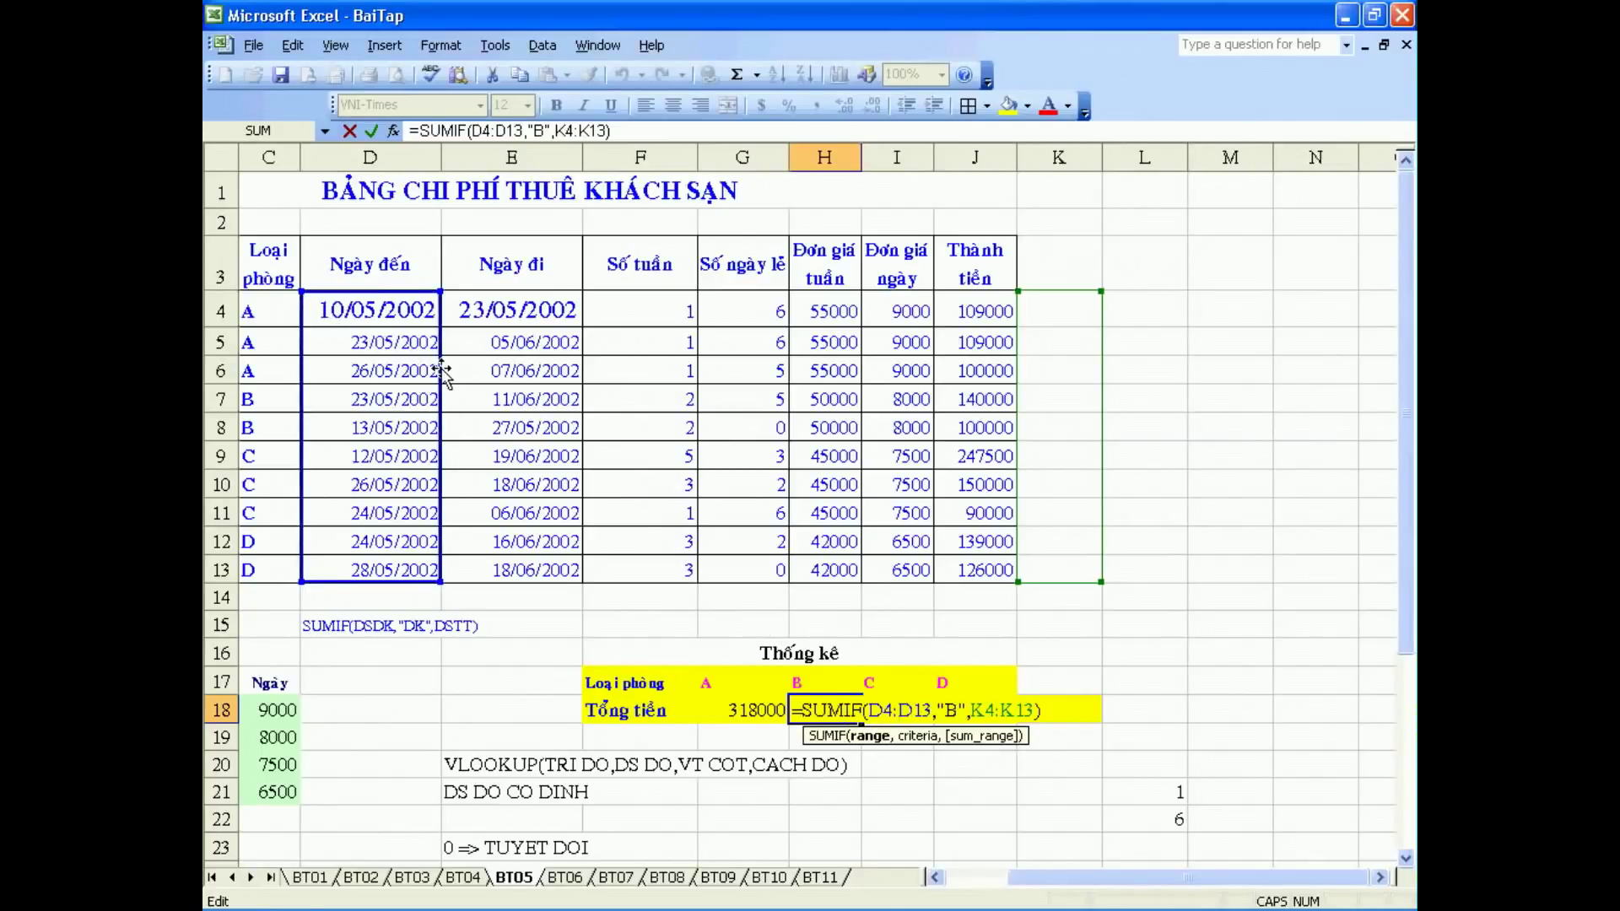
click(983, 711)
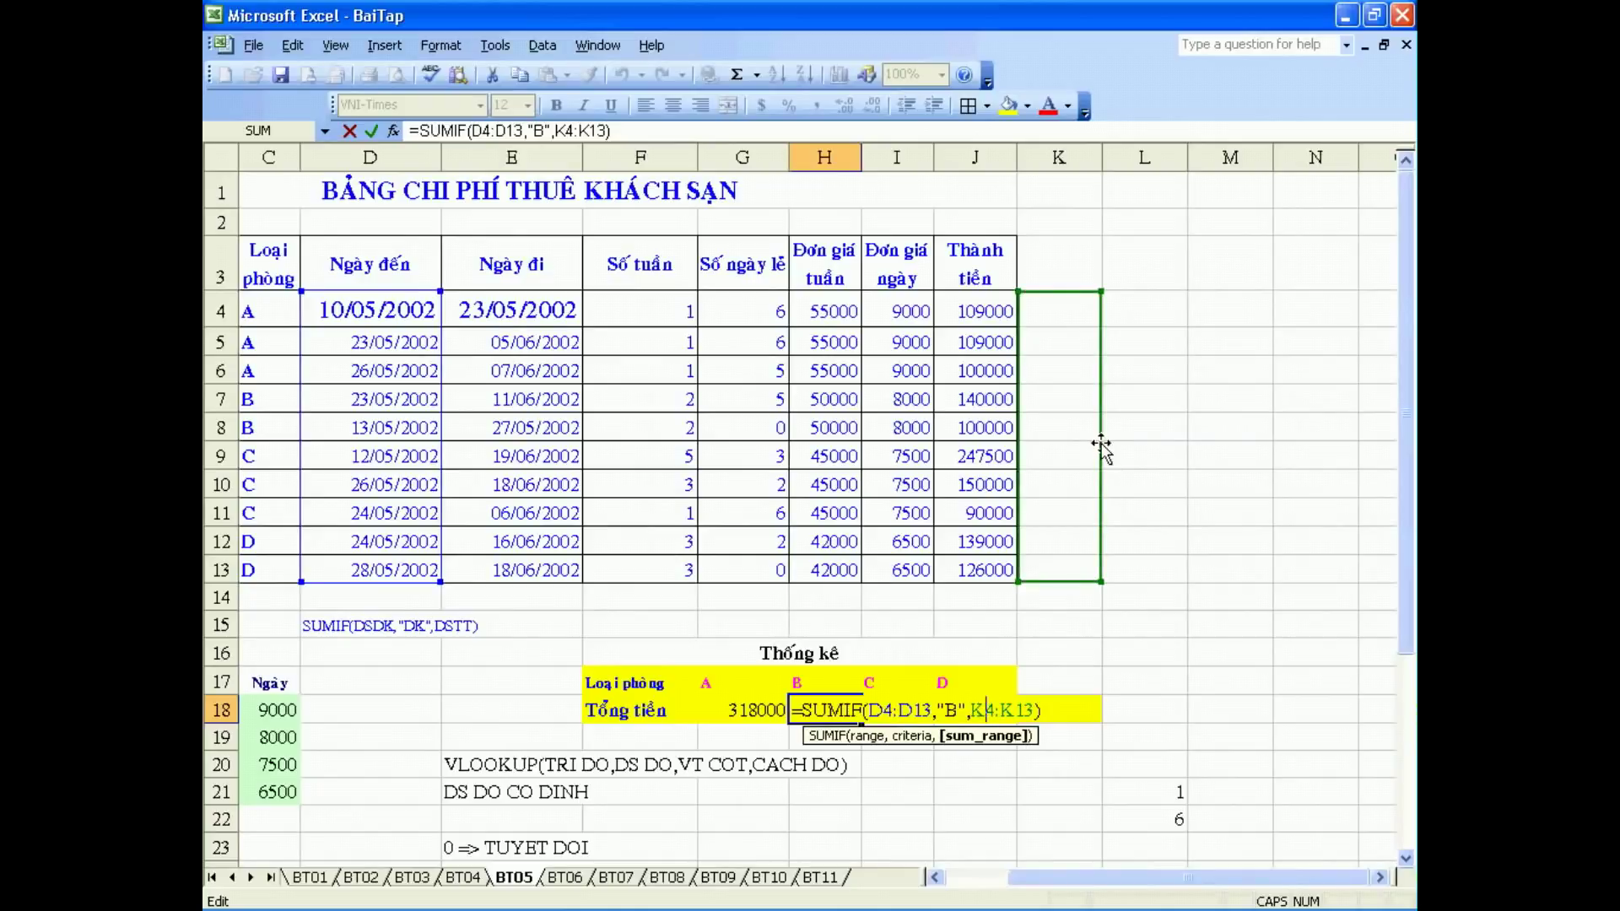
key(Return)
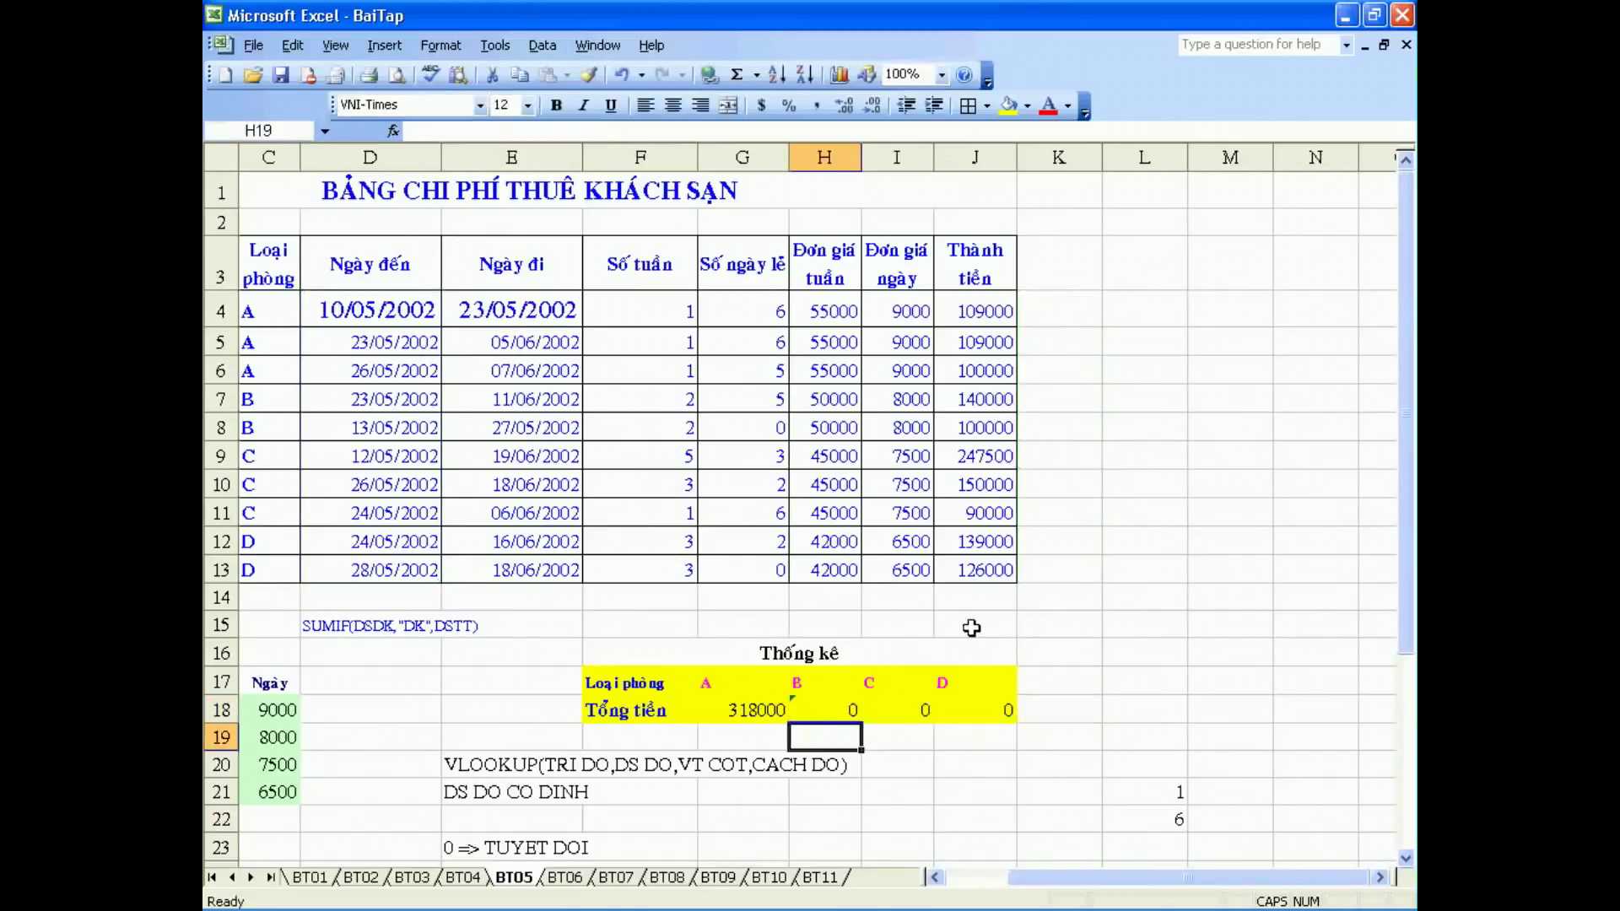
click(819, 711)
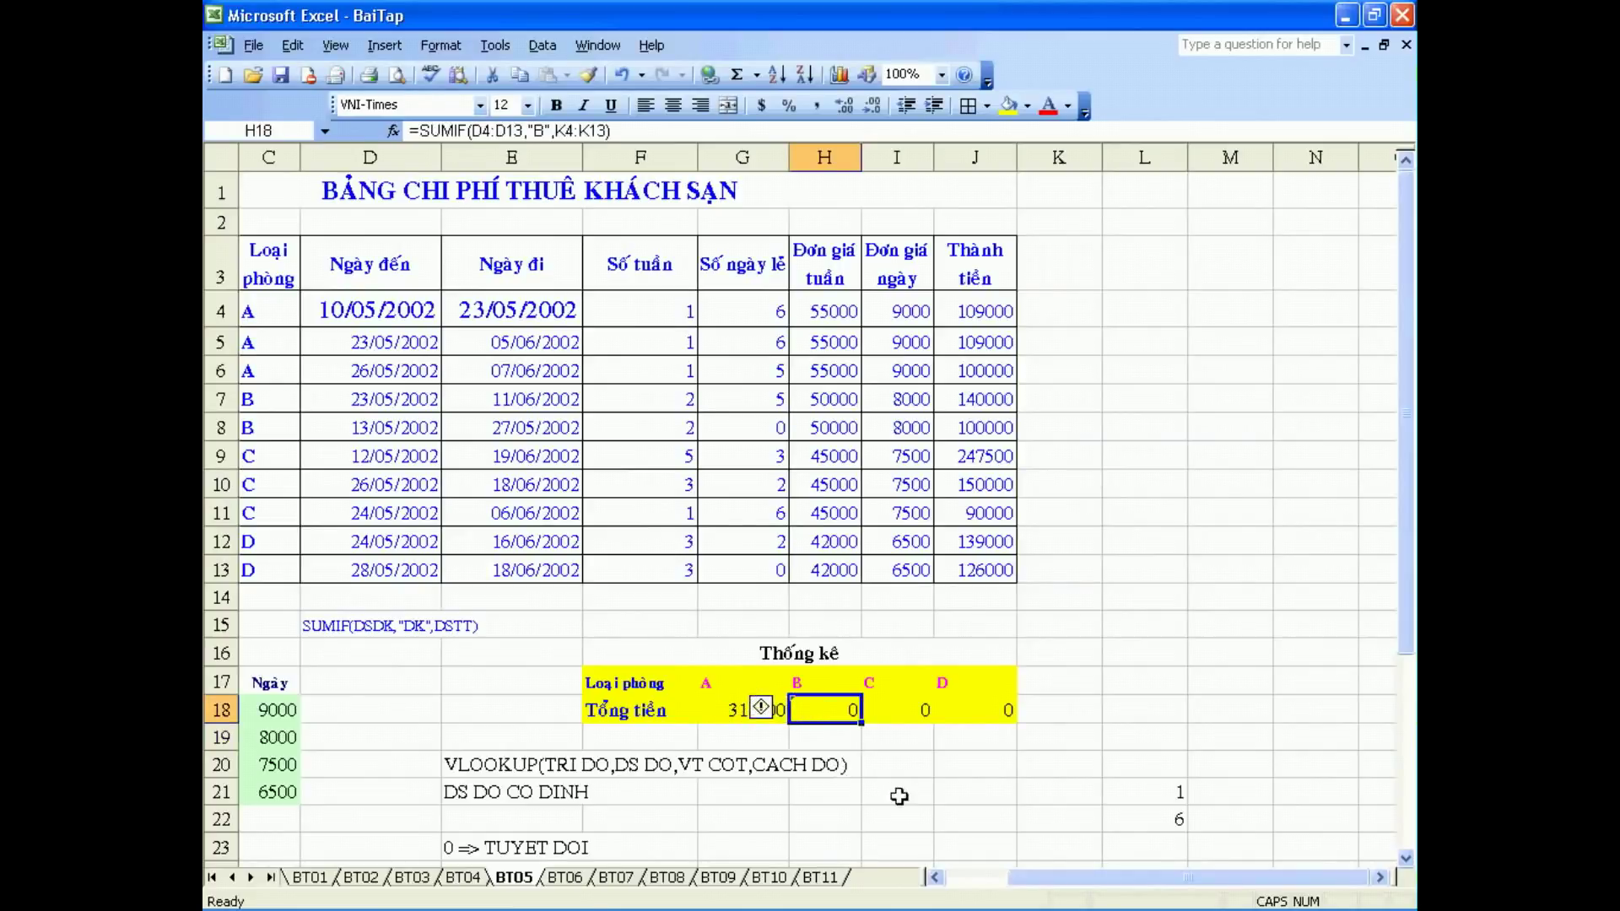
double_click(737, 710)
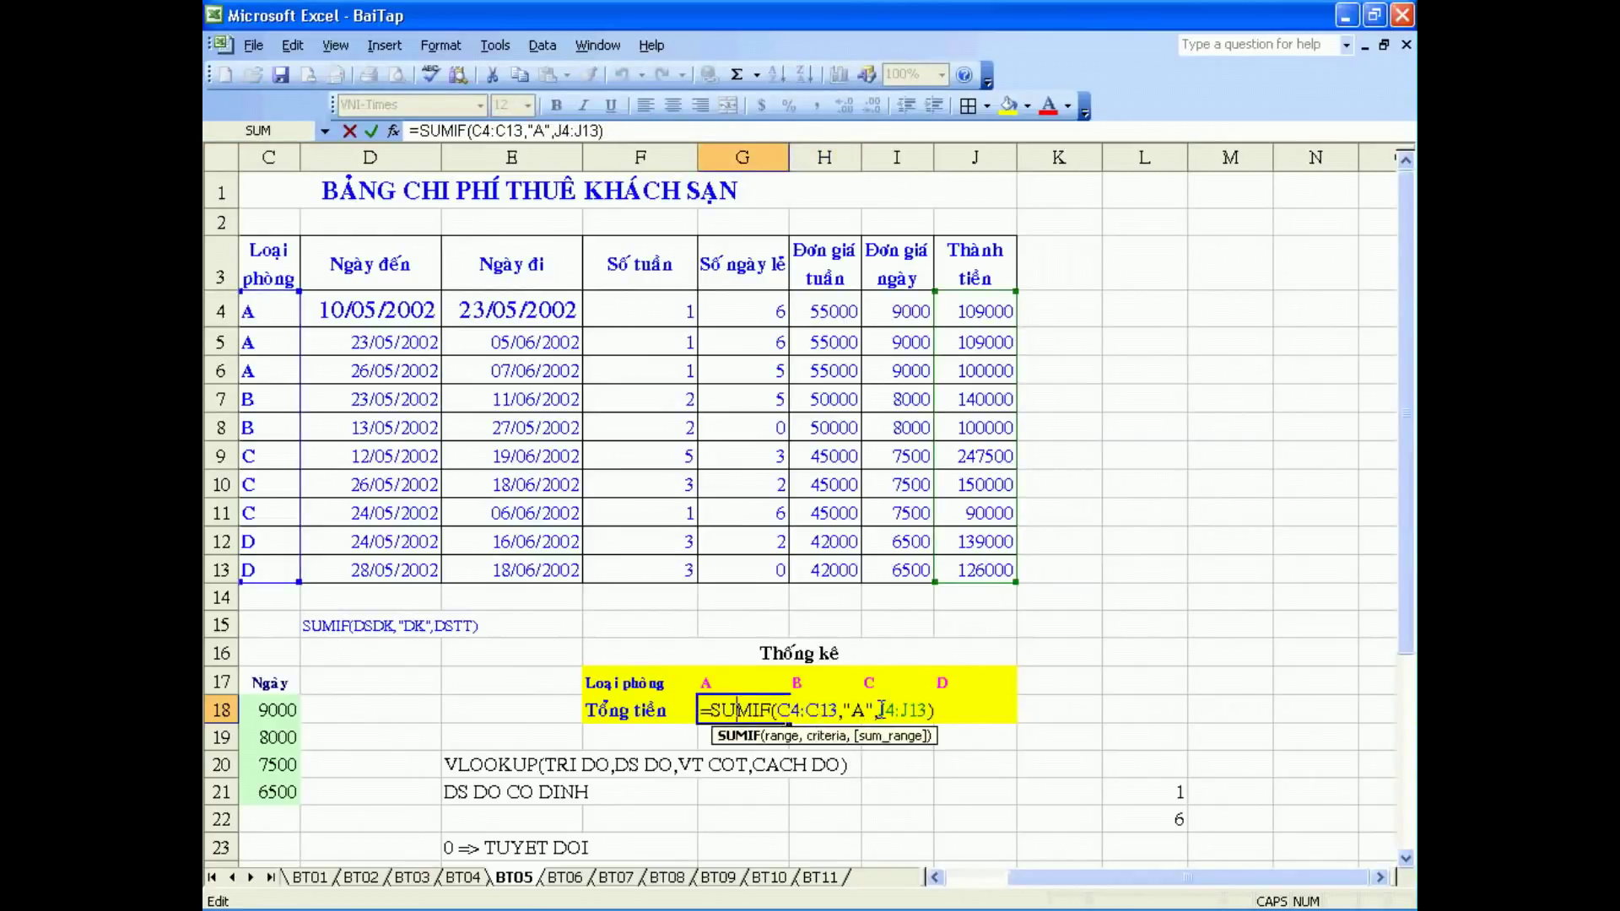
key(Return)
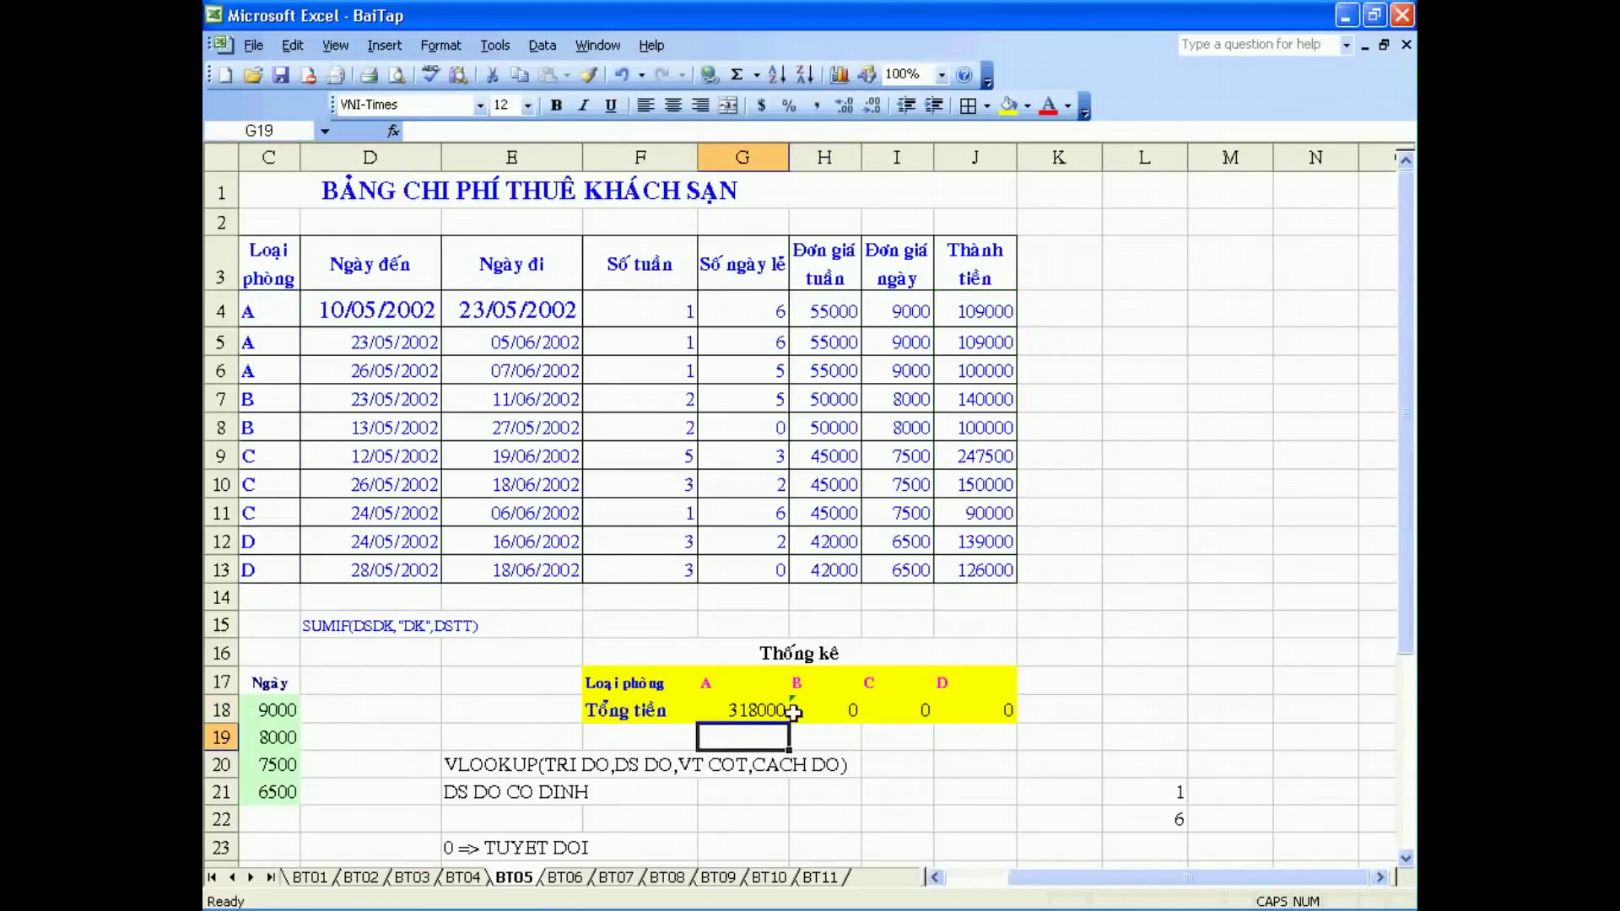
click(783, 714)
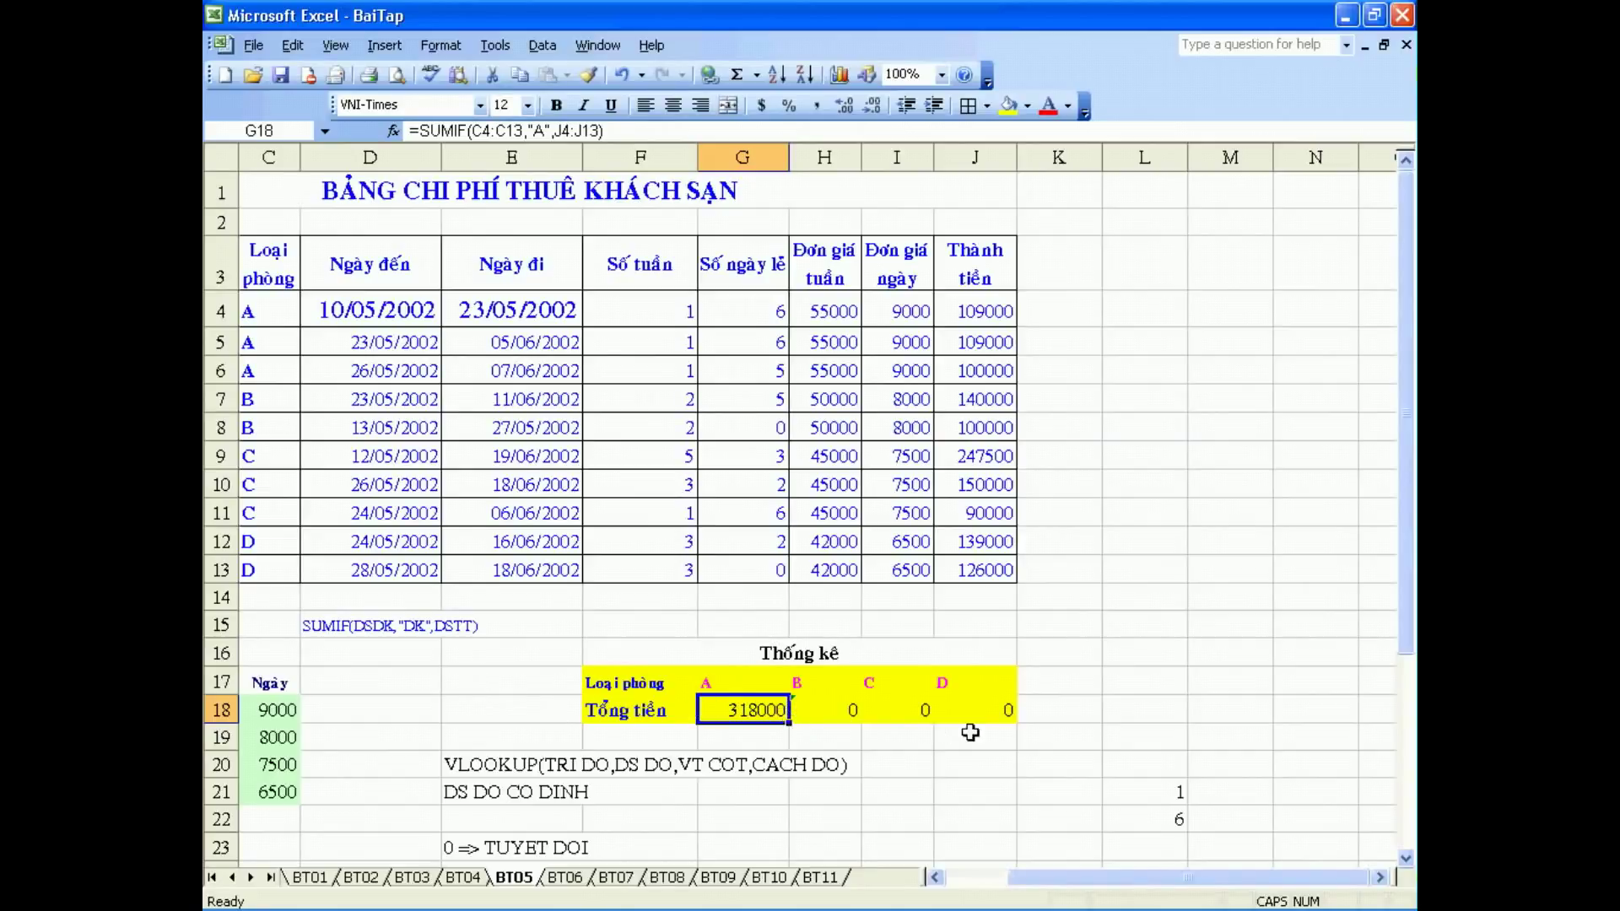
Clear the Tổng tiền formulas in G18:J18
drag(770, 717, 982, 724)
key(Delete)
Enter =SUMIF($C$4:$C$13,"A",$J$4:$J$13) in G18, with absolute references for both ranges
click(777, 715)
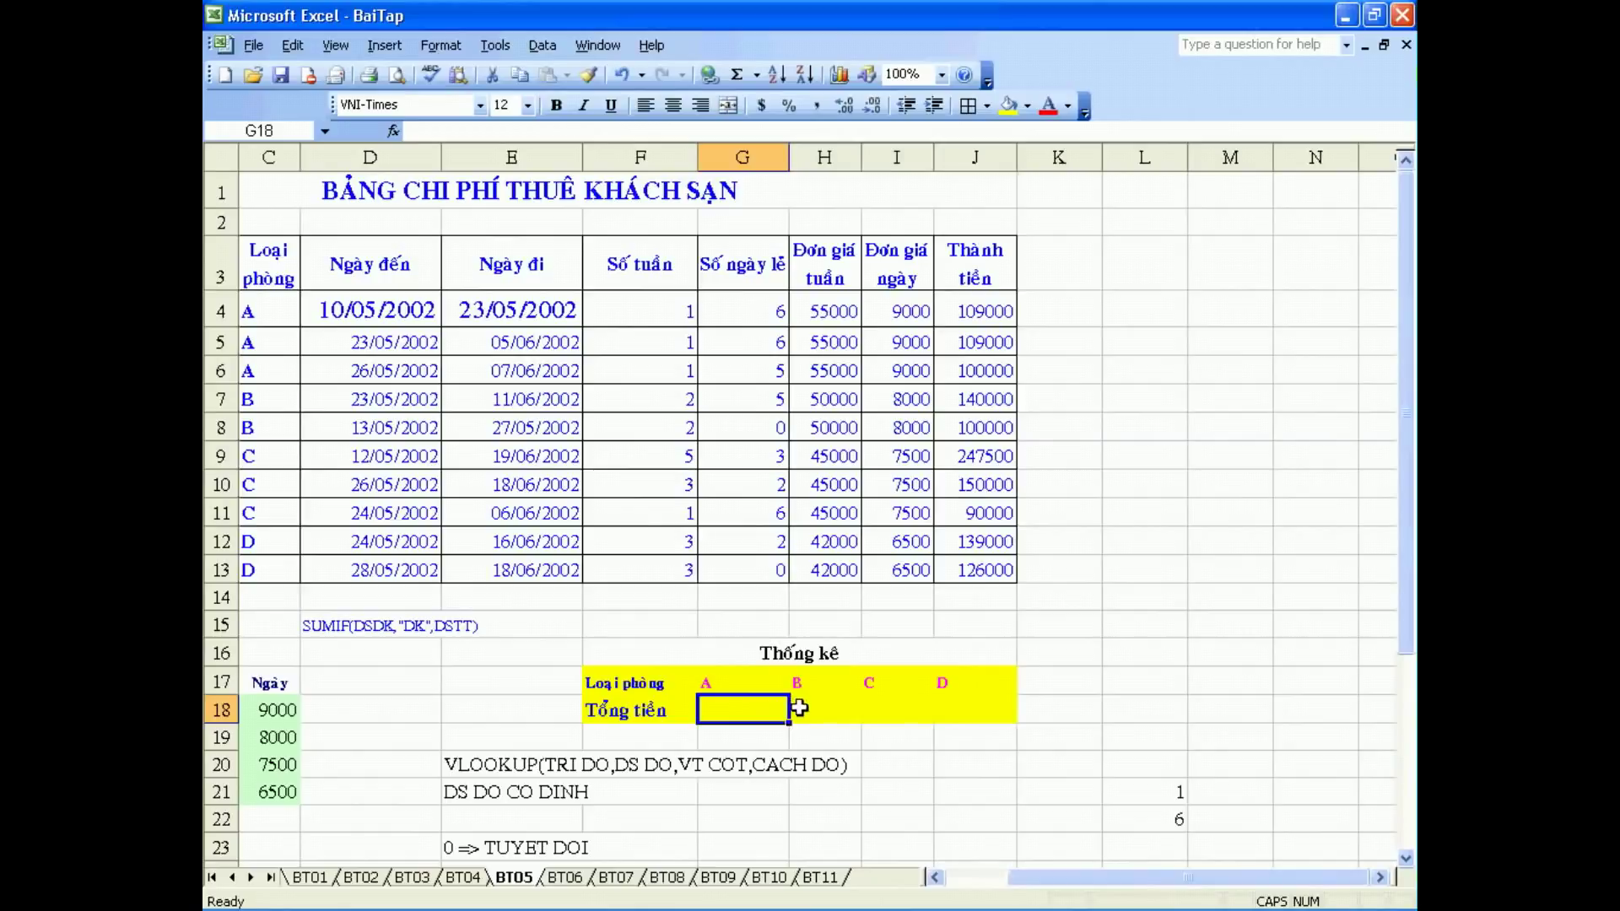
text(=SUMIF()
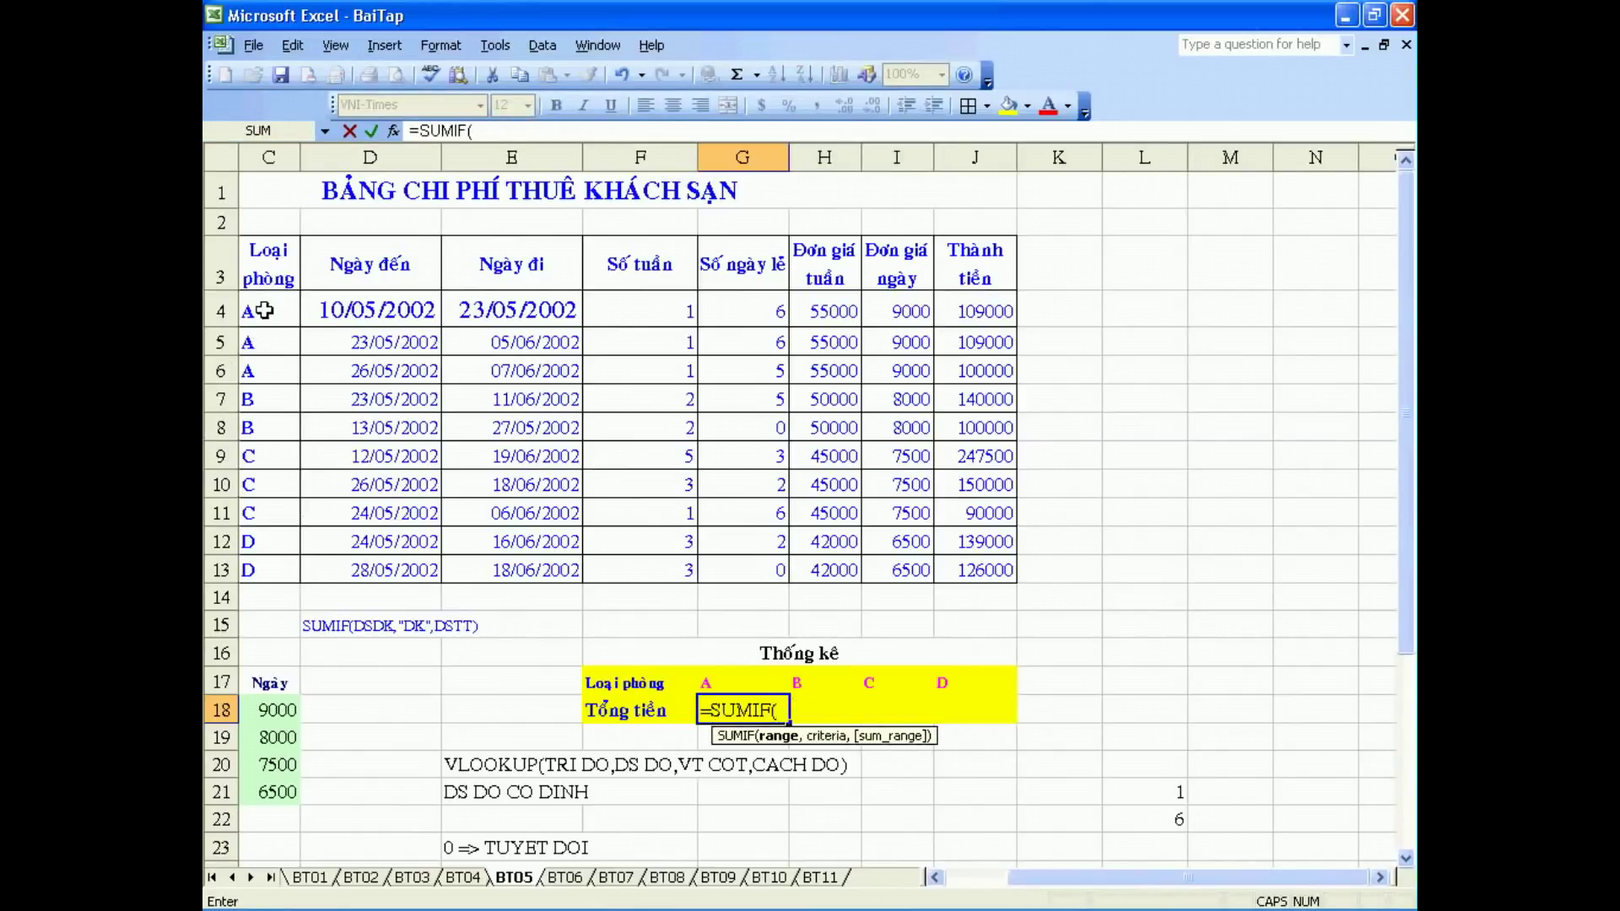
drag(263, 312, 278, 570)
click(278, 569)
drag(257, 313, 282, 566)
key(F4)
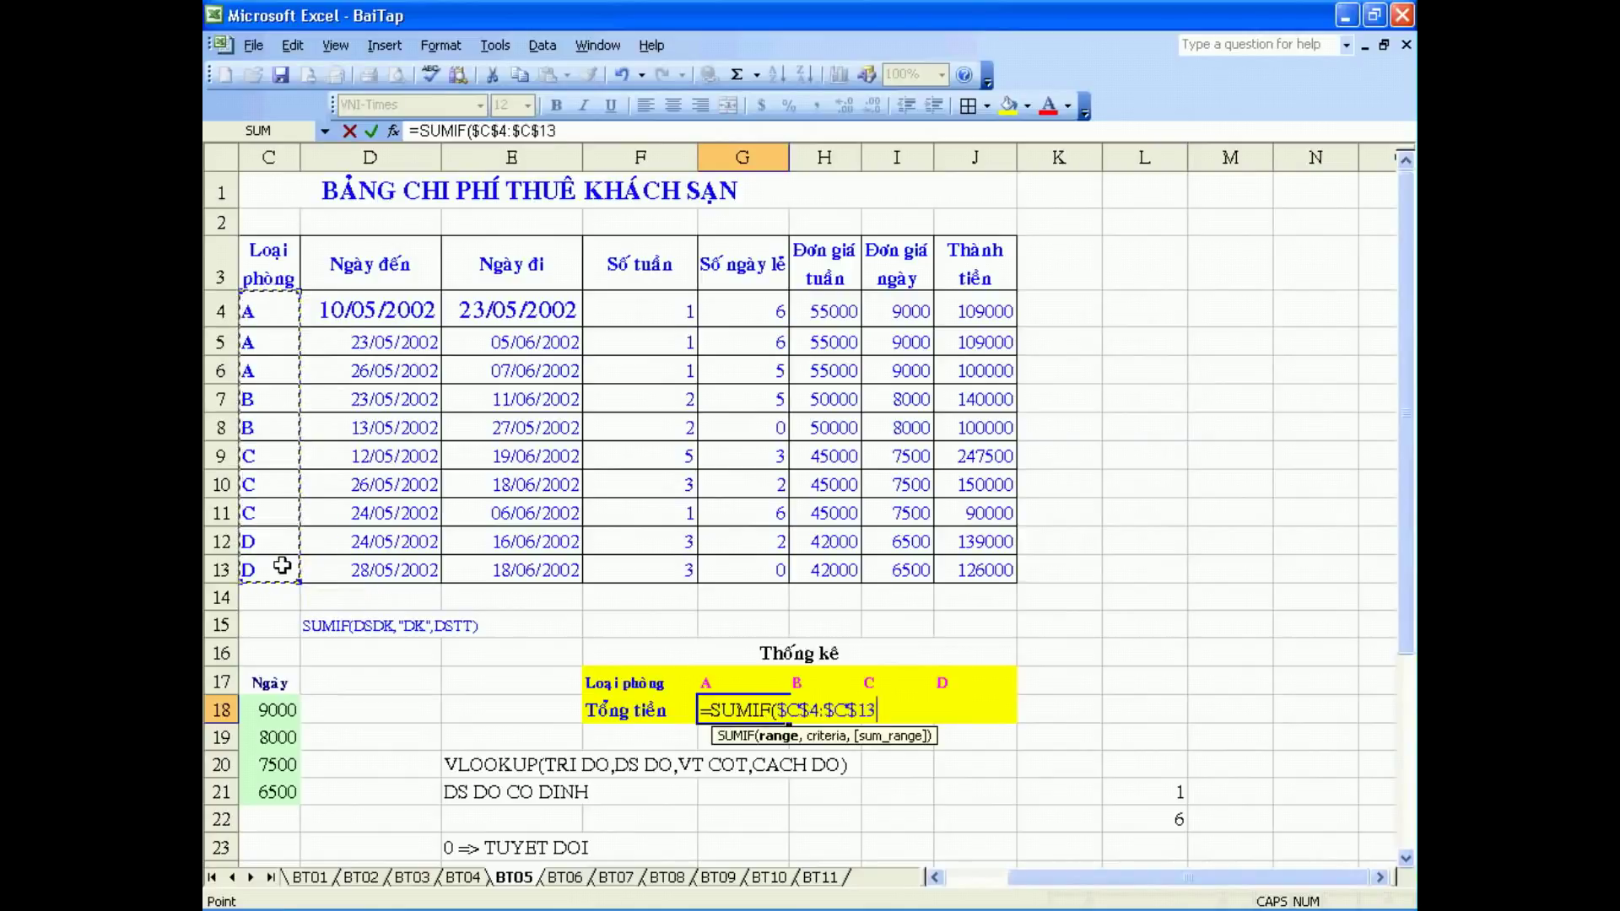
text(,"A)
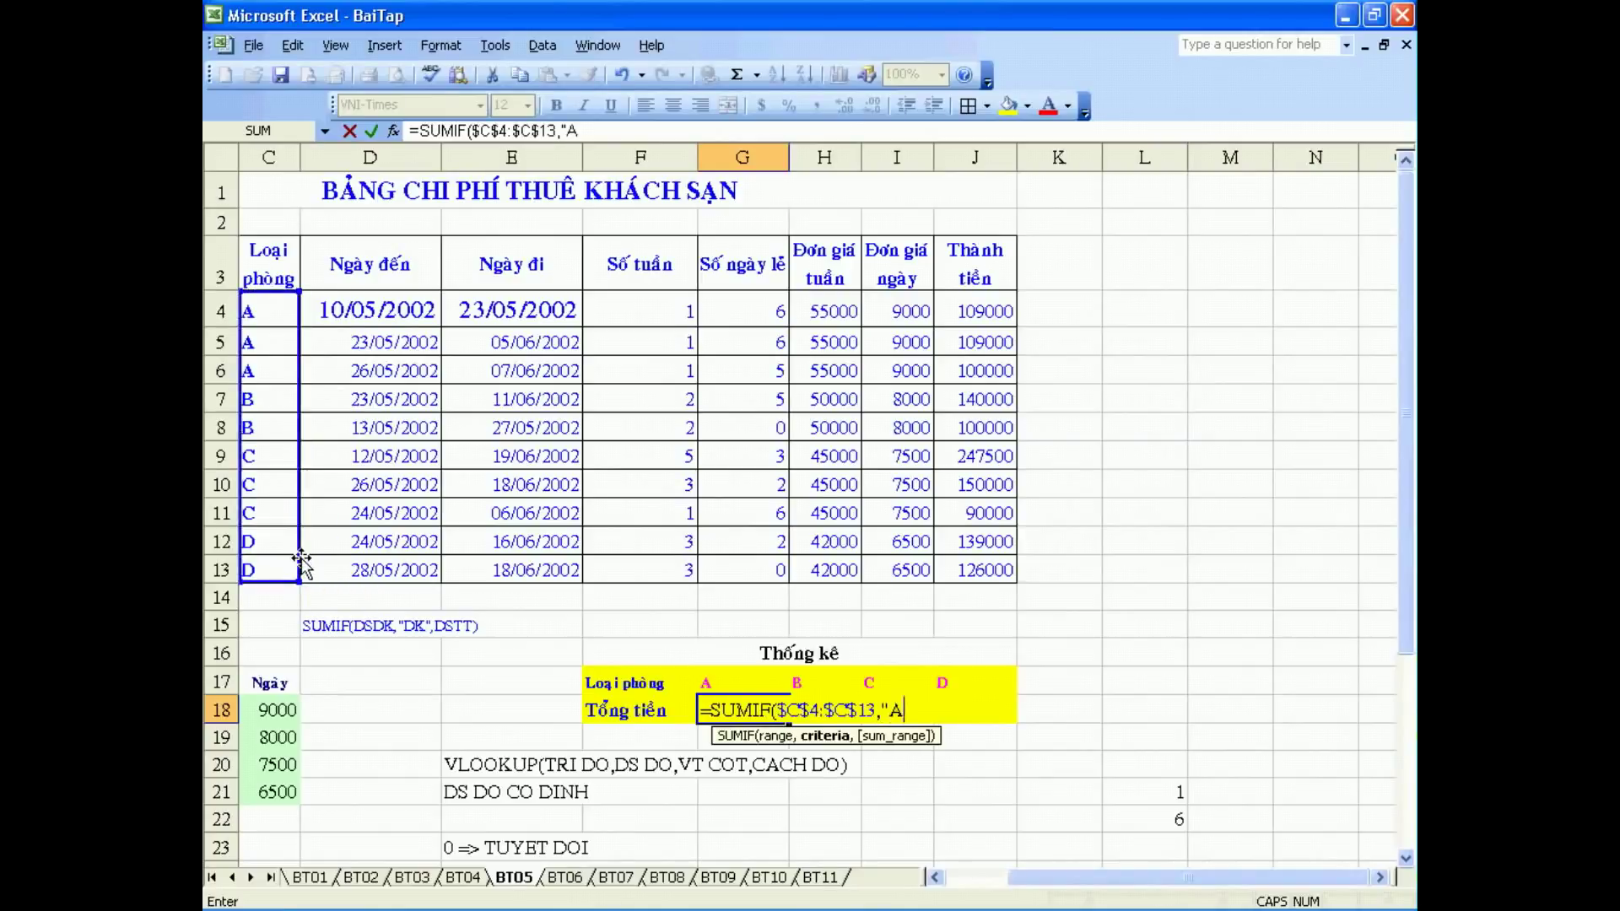
text(",)
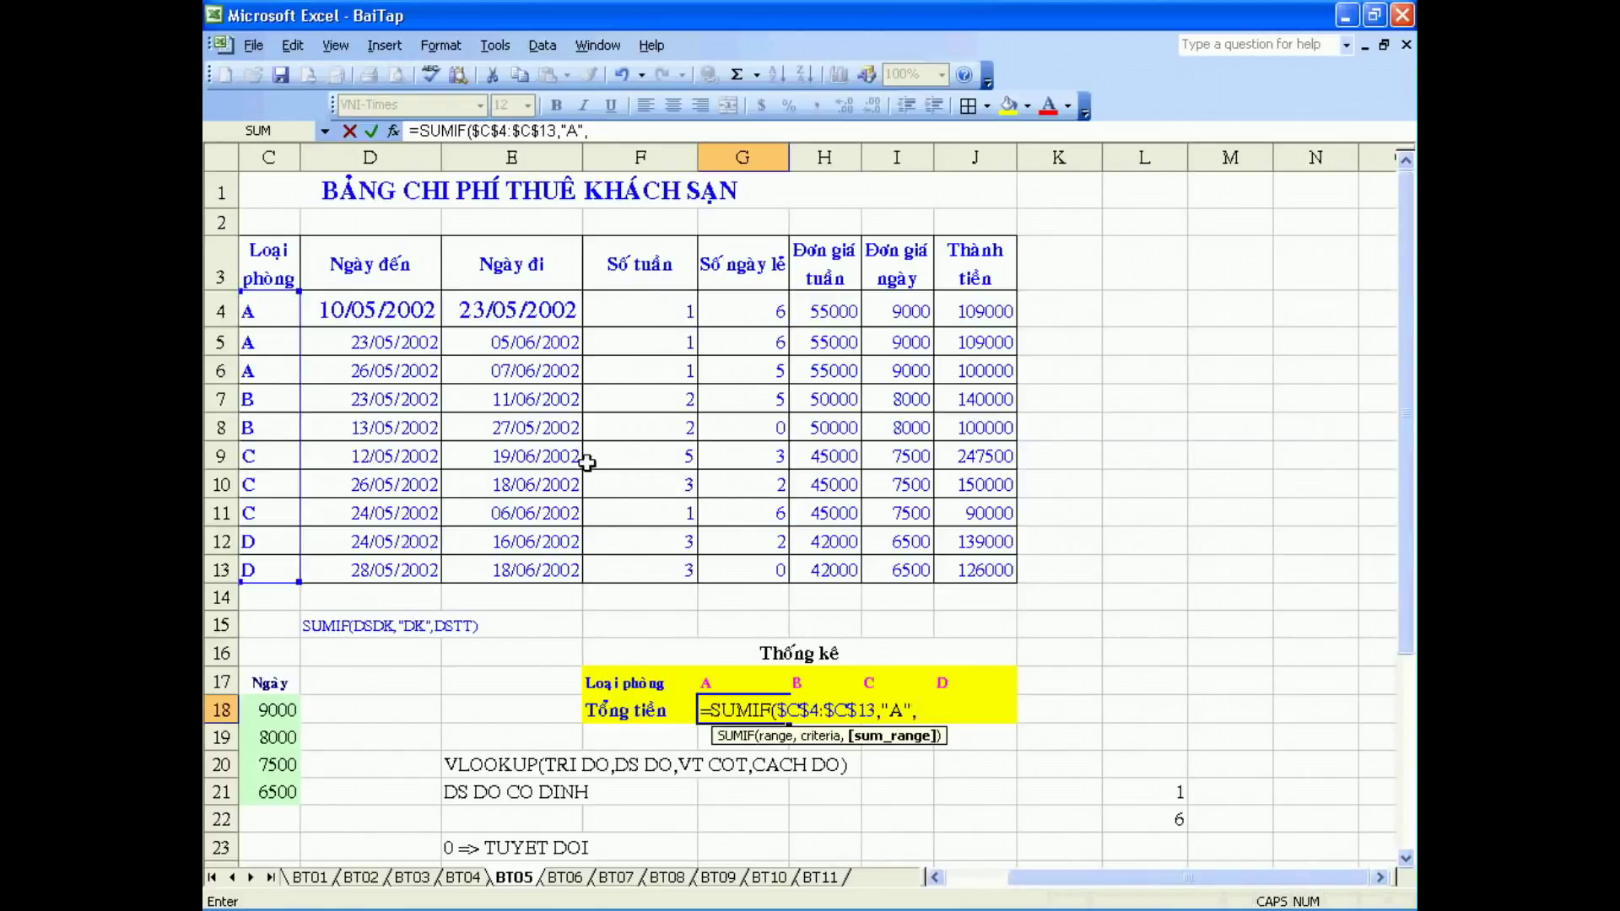
drag(970, 311, 983, 570)
click(984, 570)
drag(1006, 314, 983, 575)
key(F4)
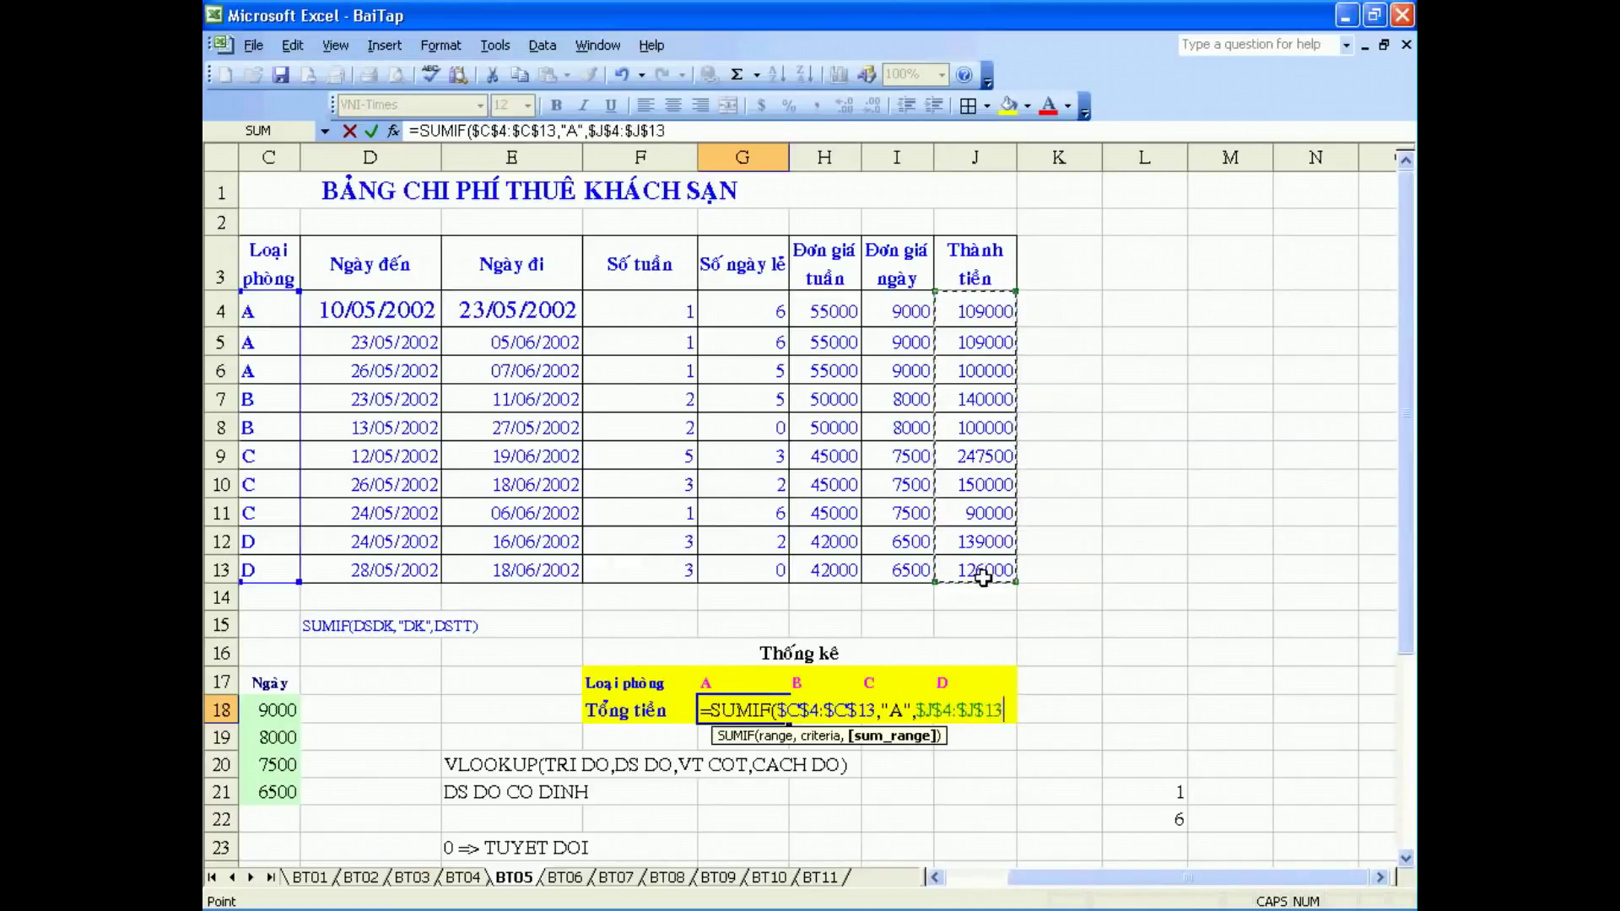
text())
key(Return)
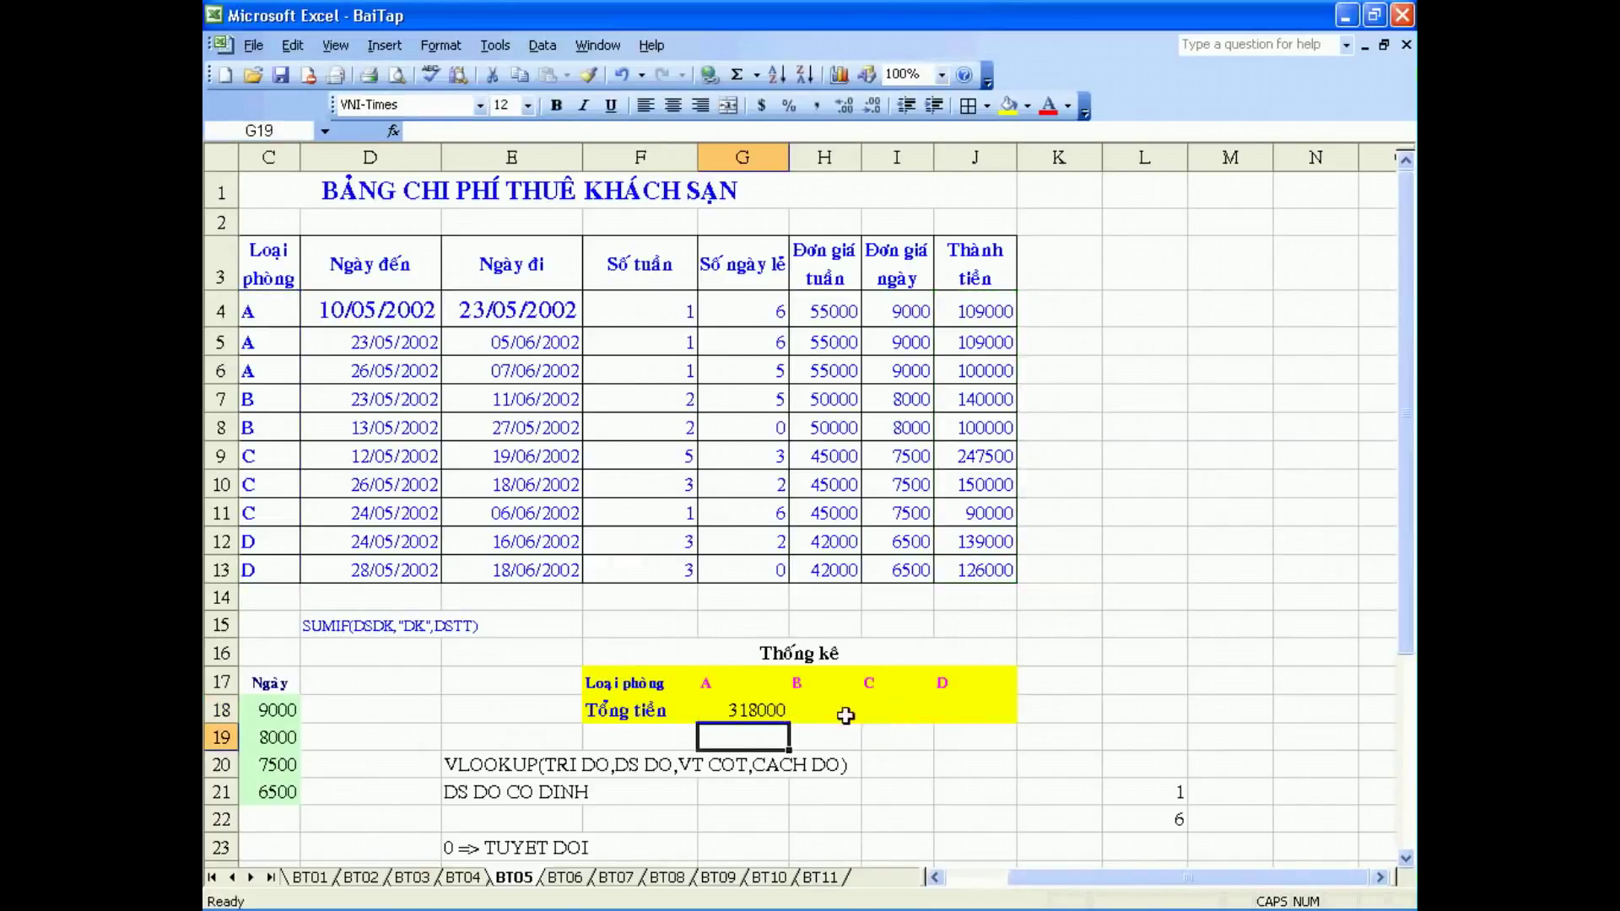
Copy the SUMIF formula from G18 to H18:J18 and set the criterion in H18 to "B"
click(773, 711)
drag(791, 726, 1013, 727)
click(826, 712)
double_click(830, 712)
click(995, 711)
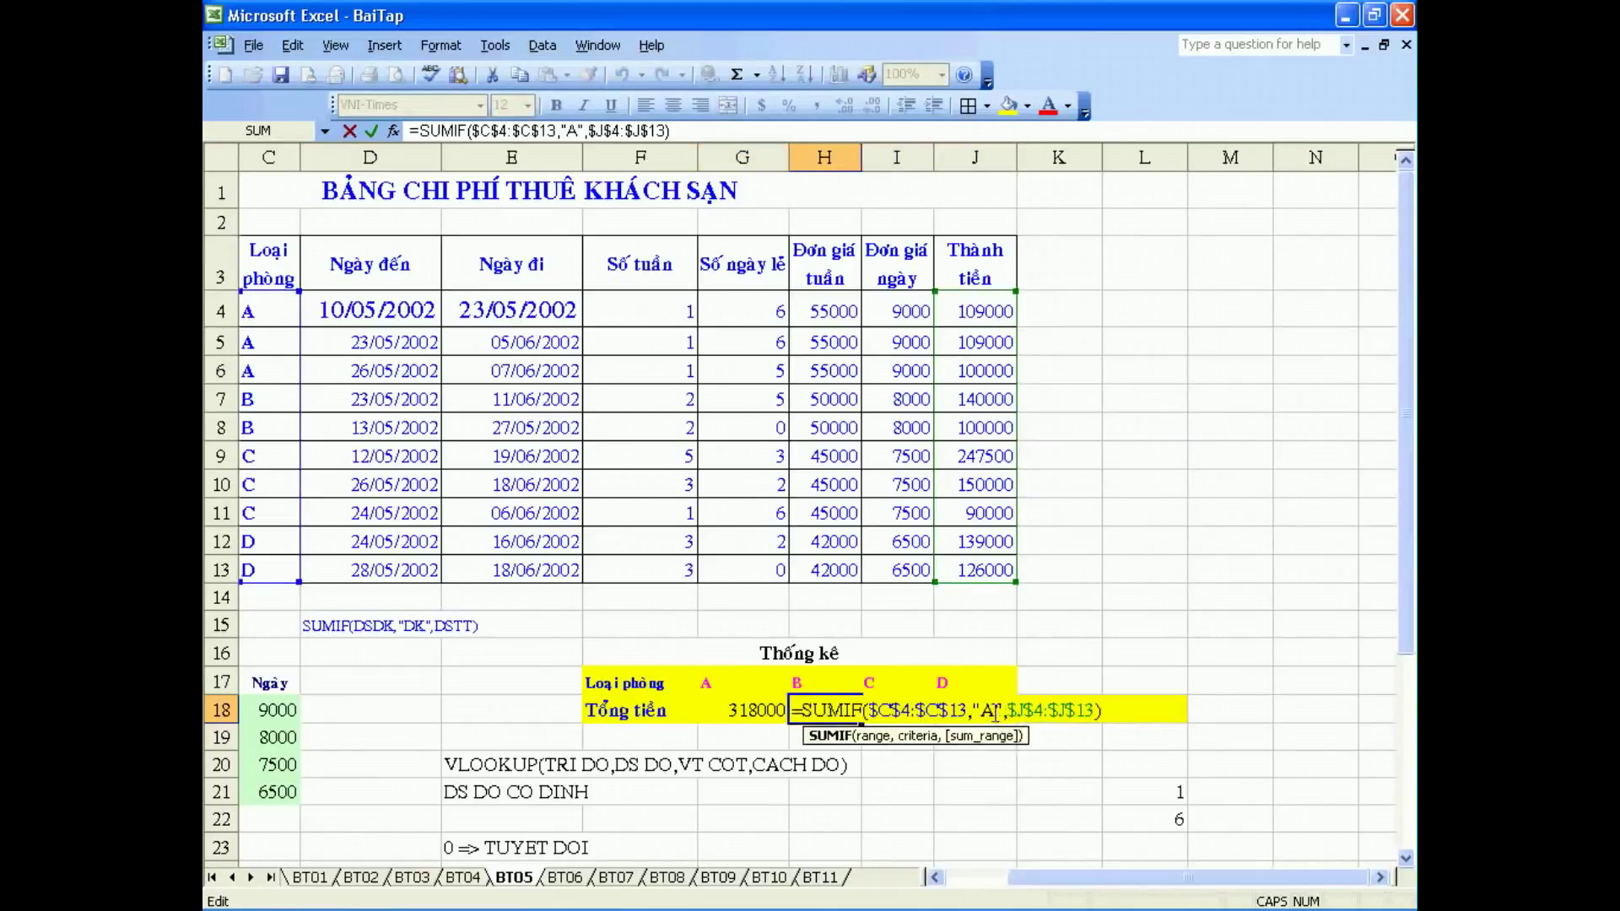
key(BackSpace)
text(B)
key(Return)
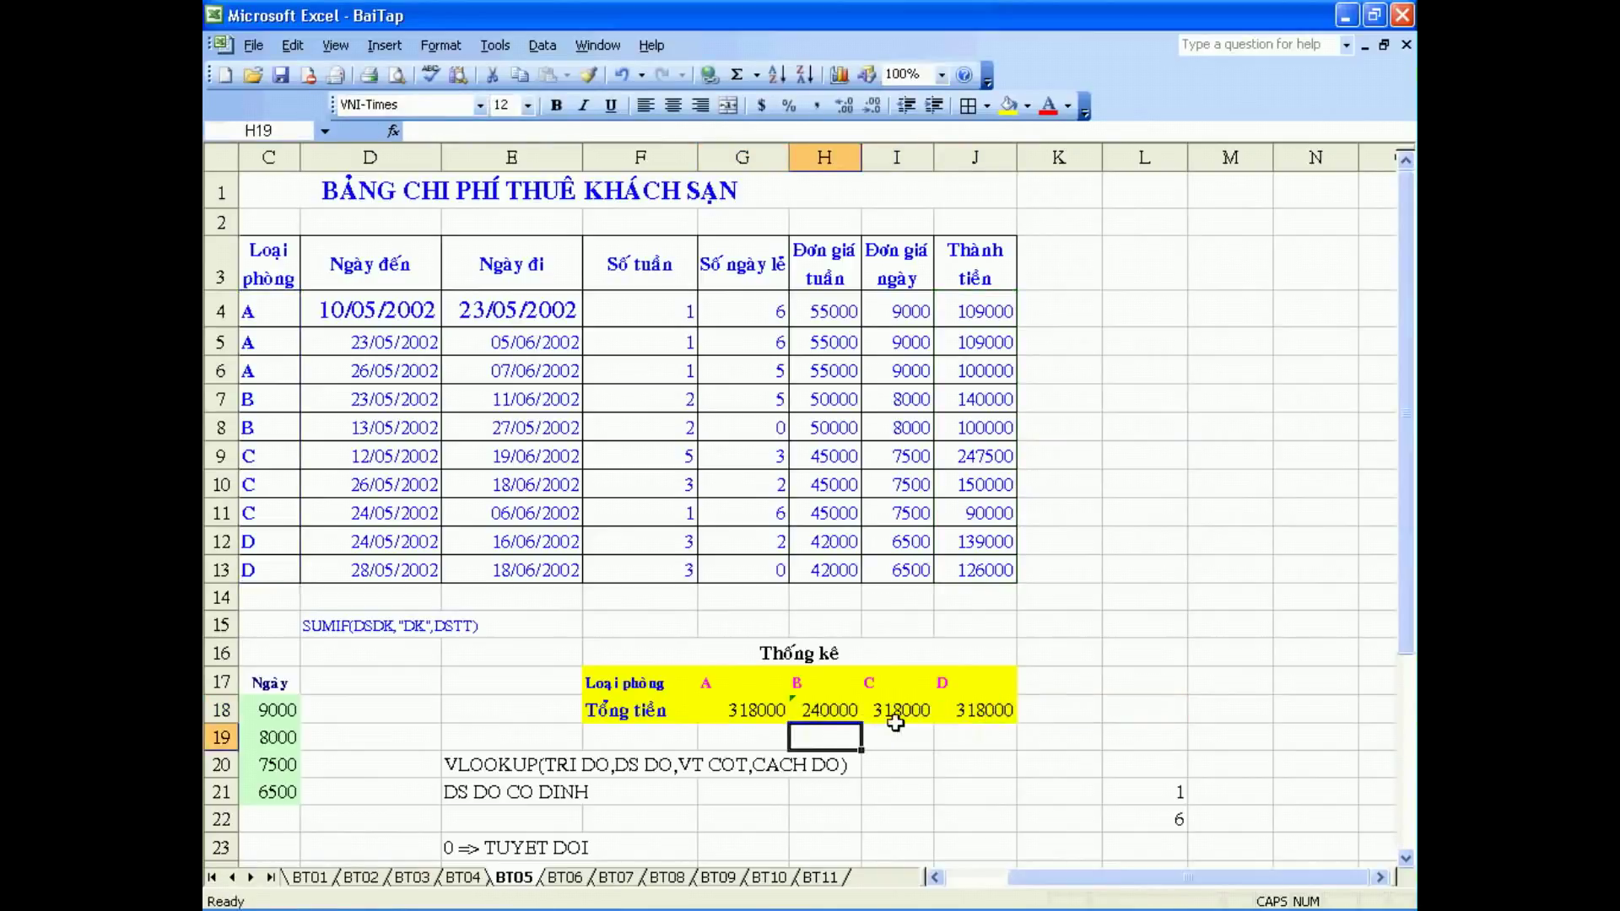
Set the SUMIF criterion in I18 to "C" and the one in J18 to "D"
double_click(897, 713)
click(1056, 711)
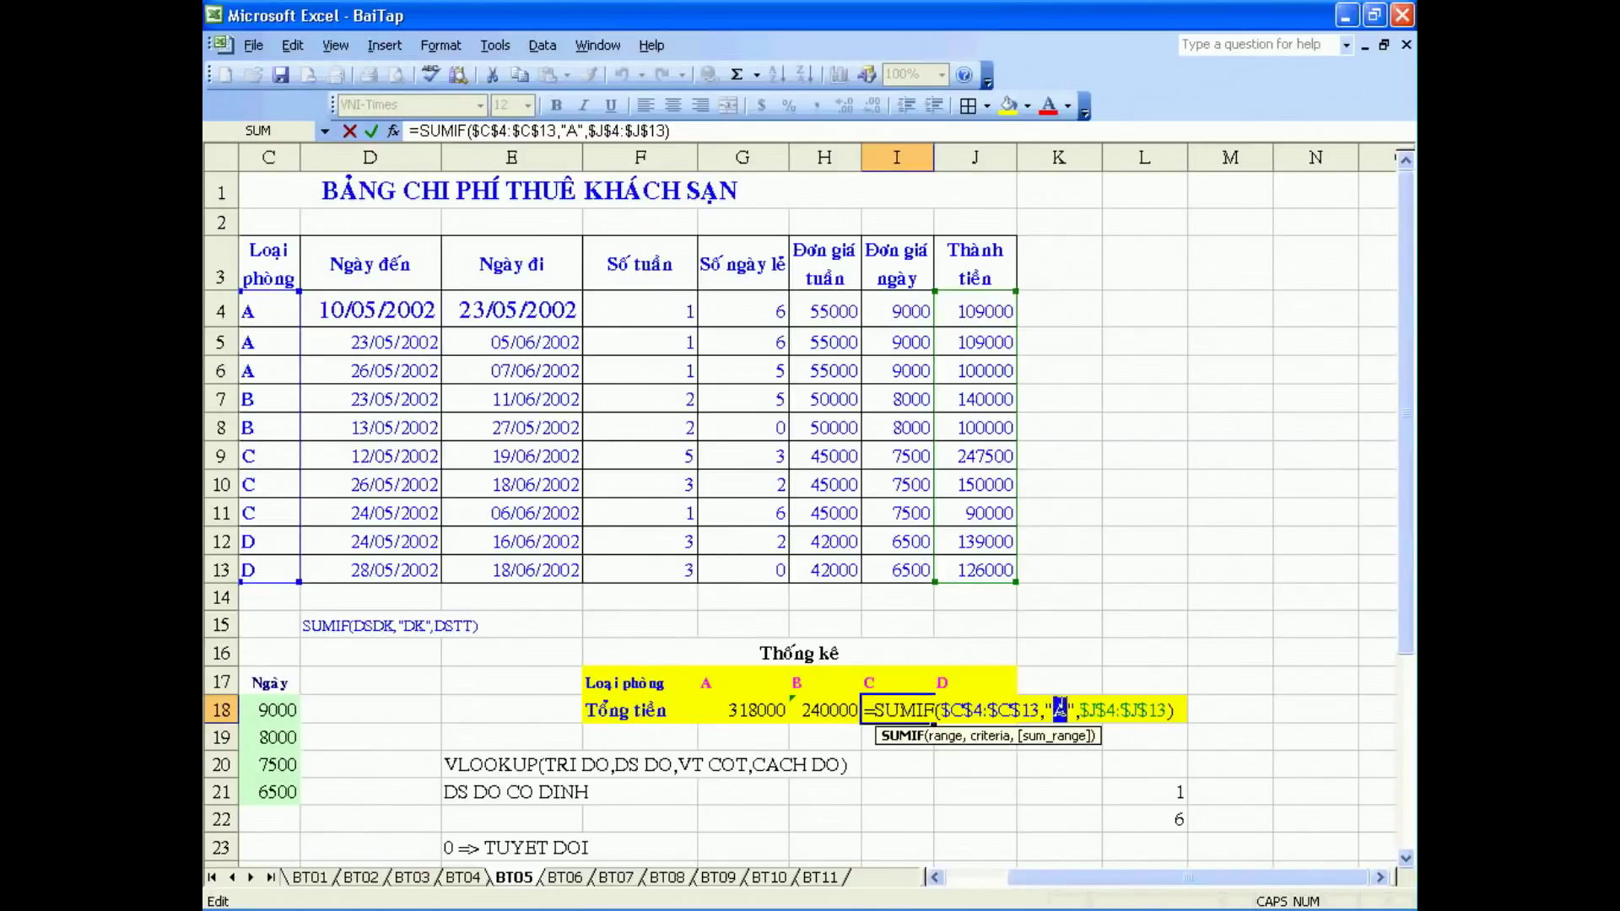
key(BackSpace)
text(C)
key(Return)
double_click(959, 717)
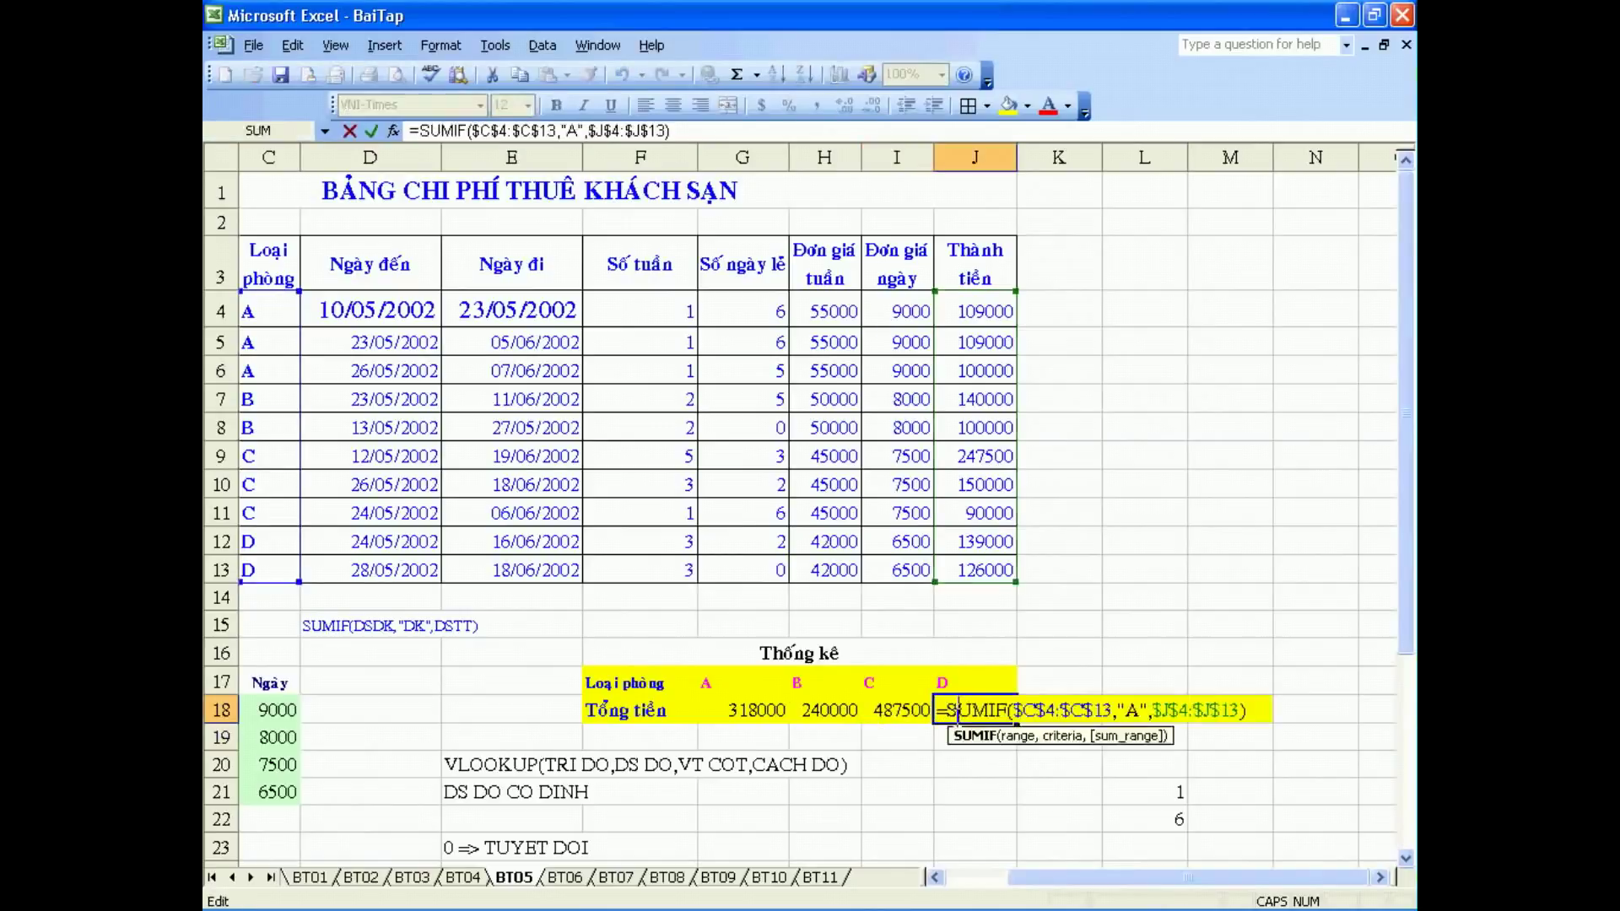
double_click(1131, 710)
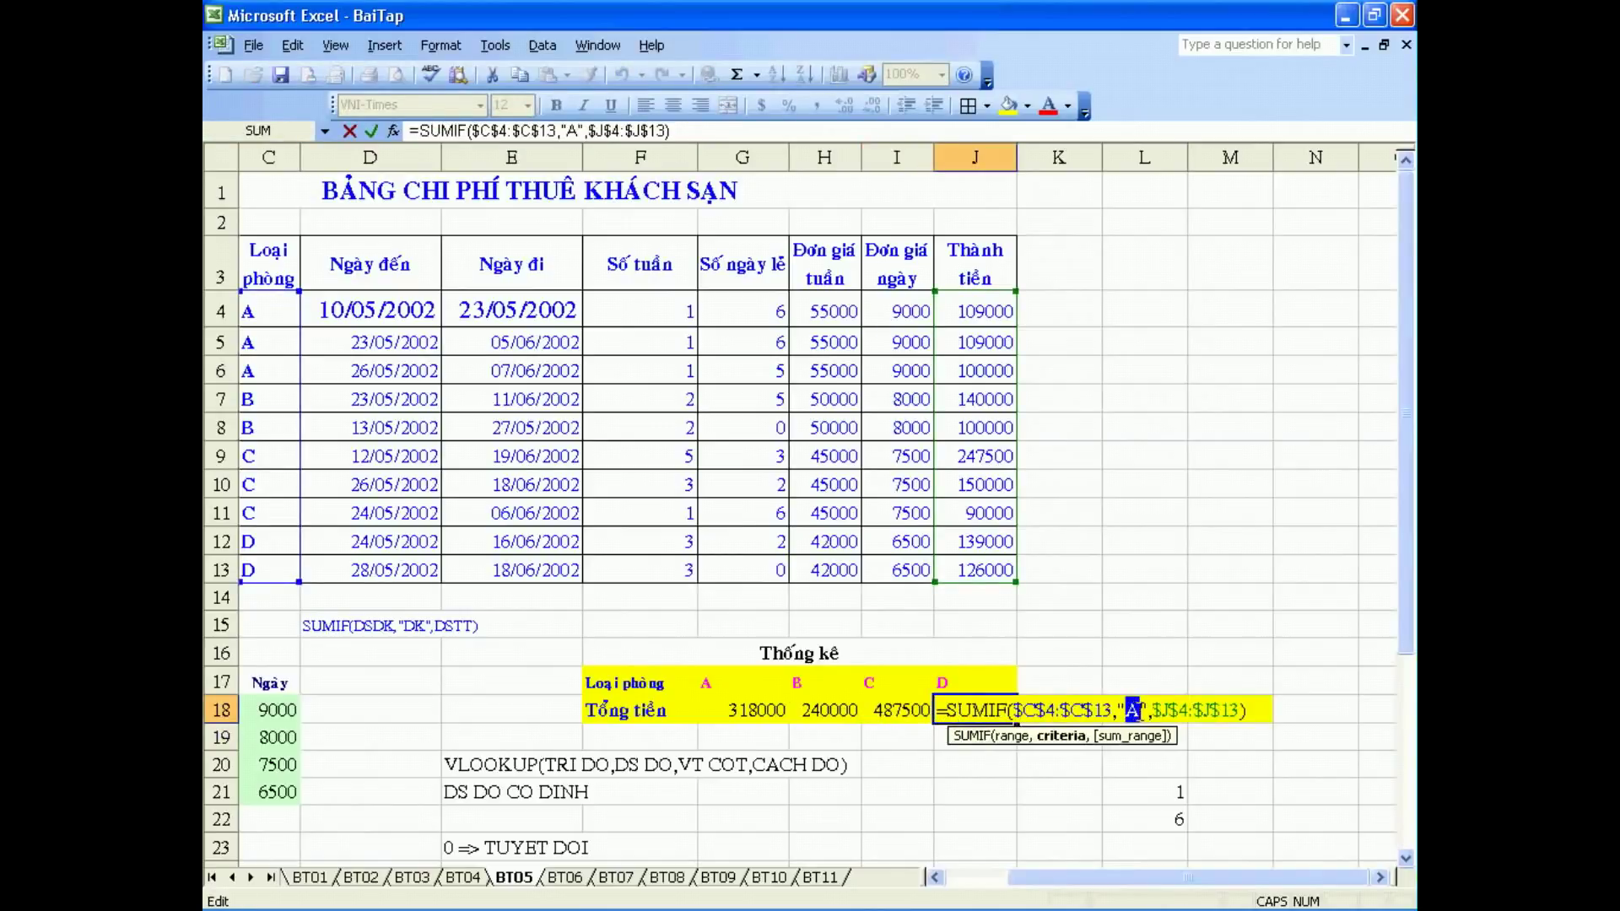
text(D)
key(Return)
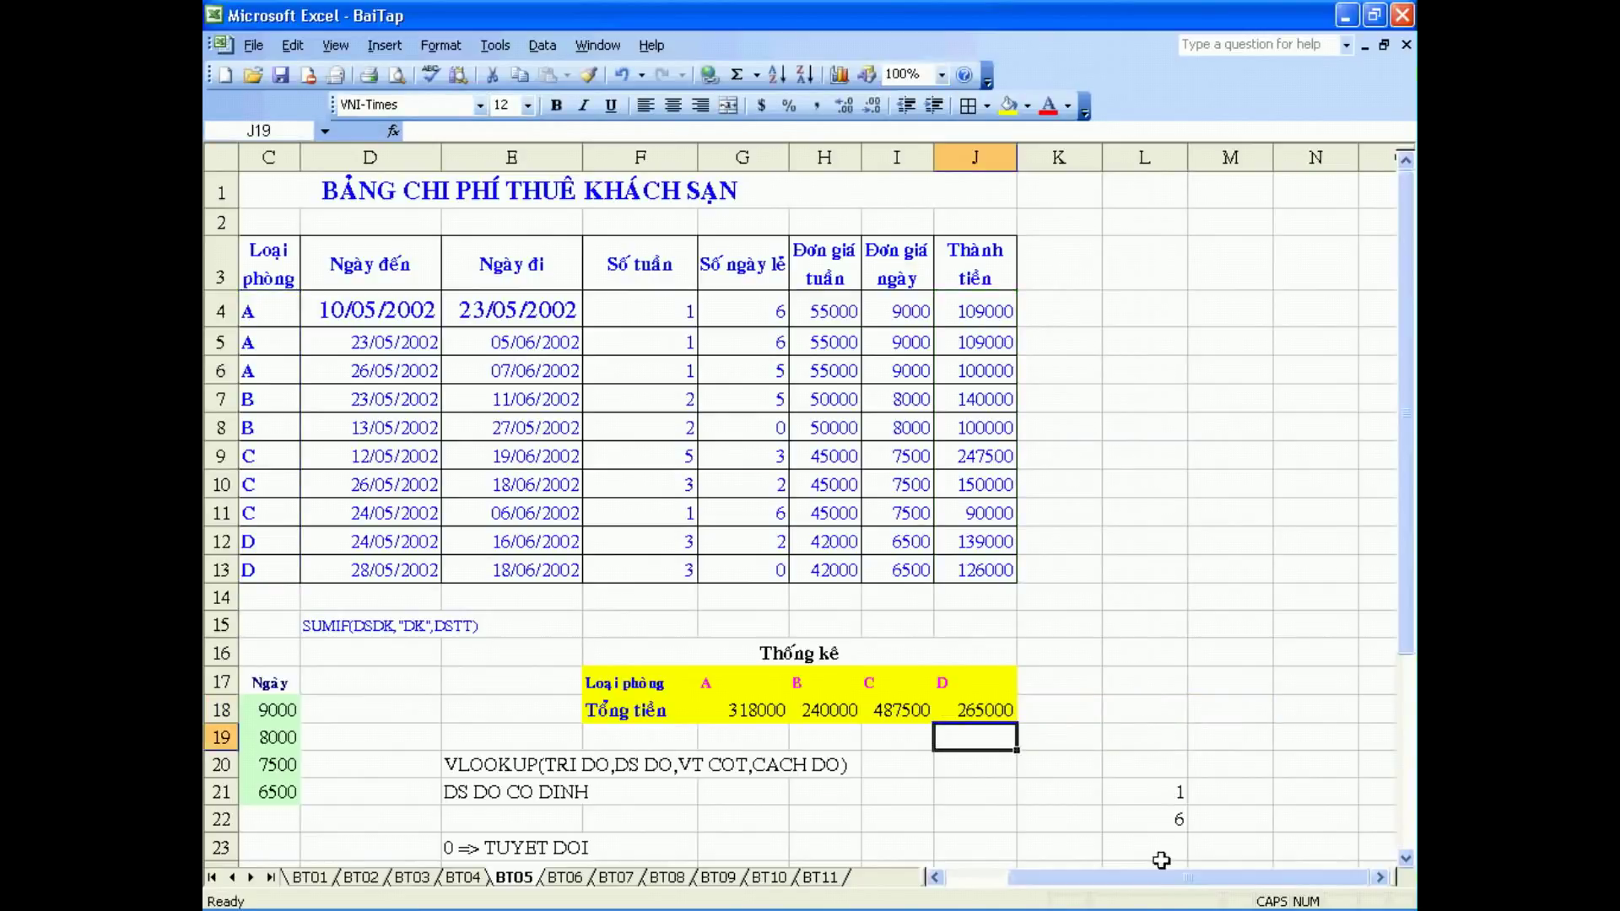
Review the absolute ranges in the SUMIF formula of G18
drag(1105, 877, 1076, 869)
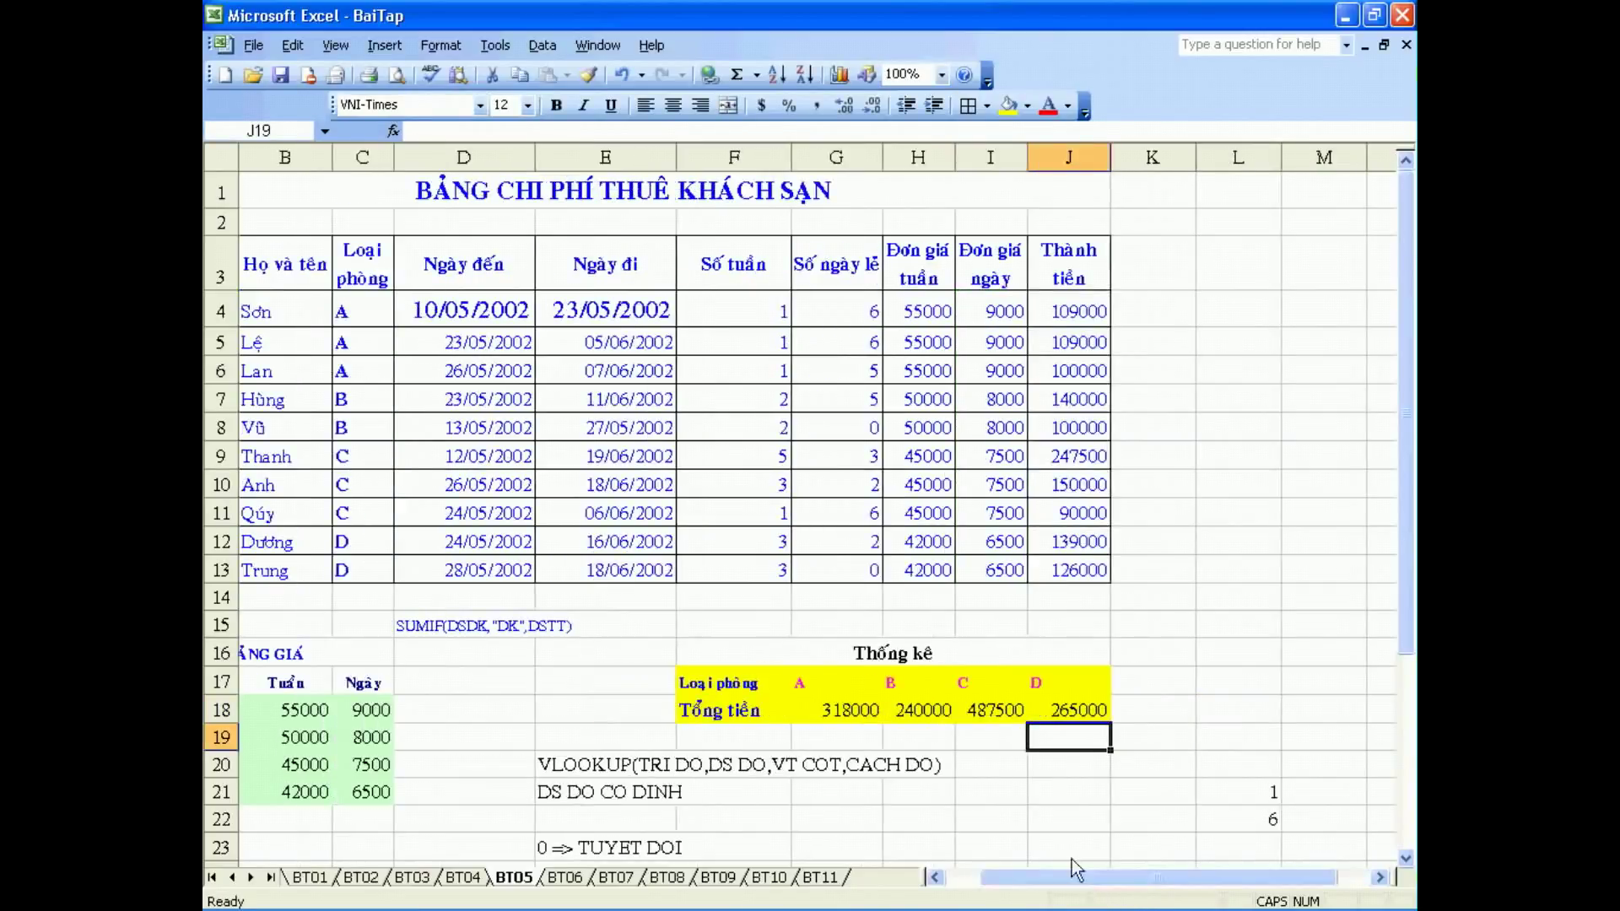
double_click(862, 714)
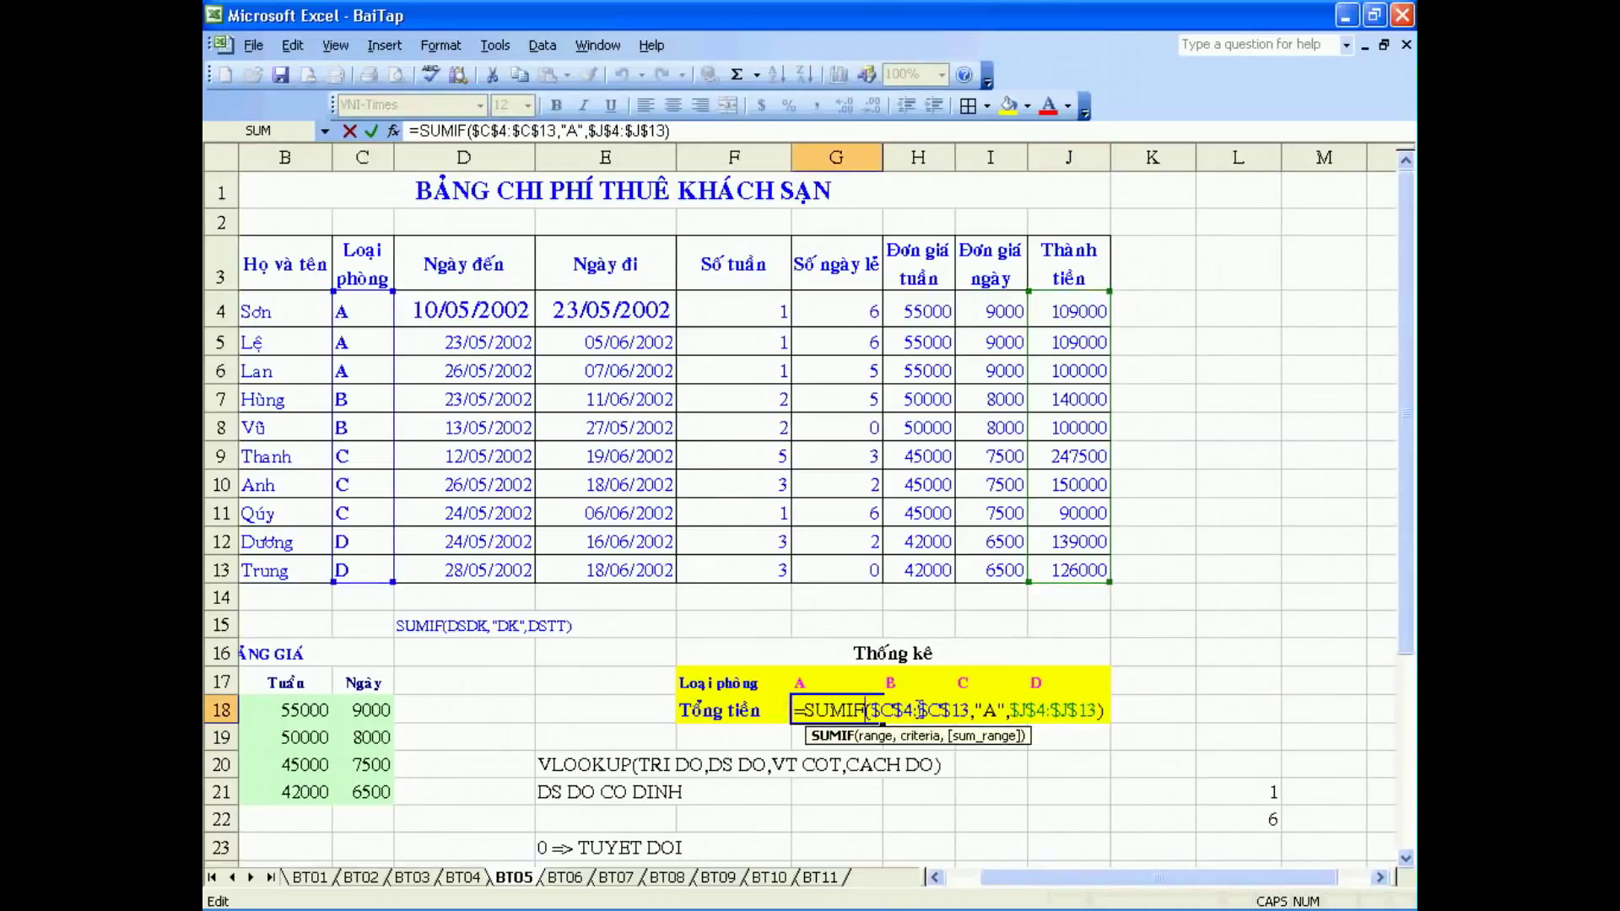
key(Return)
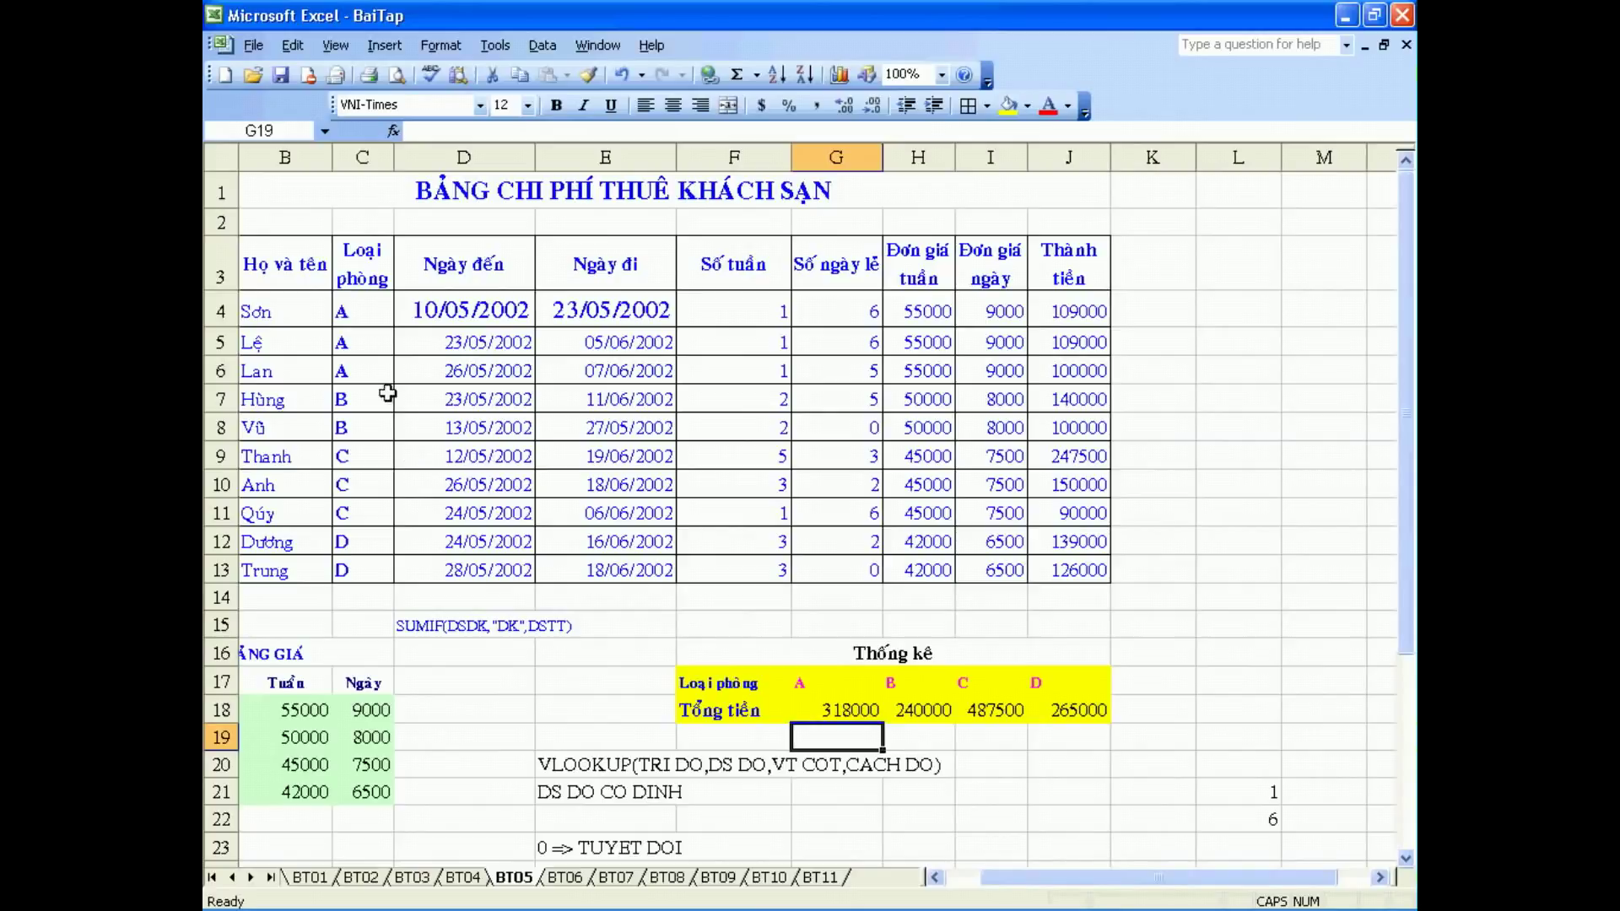
Name the Loại phòng range C4:C13 as LP
drag(369, 317, 354, 568)
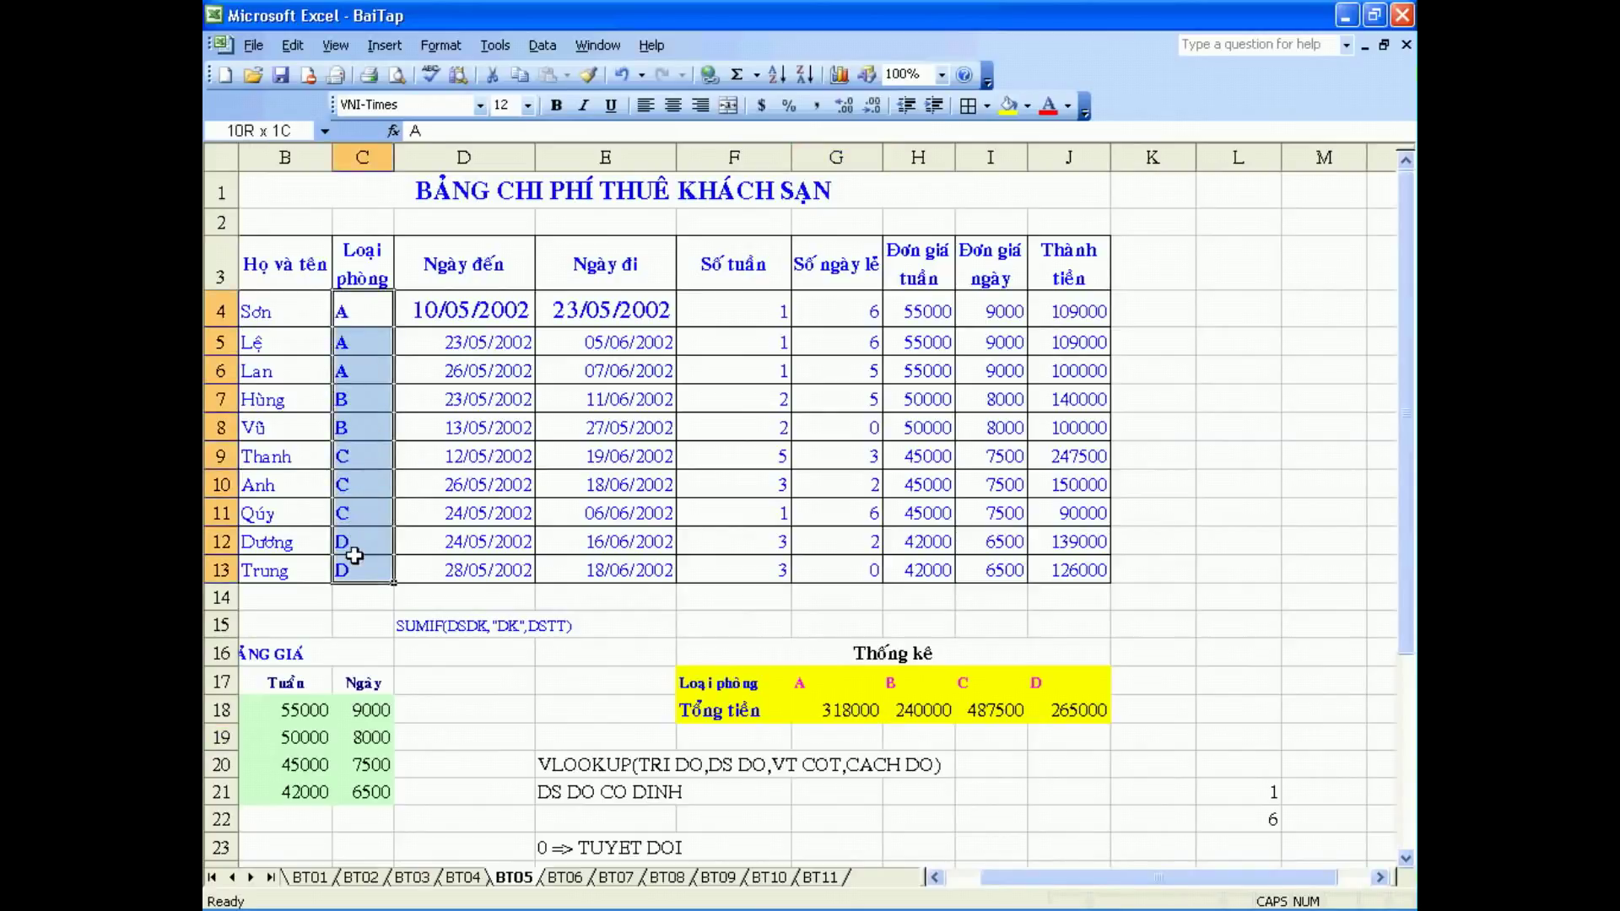
click(359, 571)
drag(363, 316, 362, 562)
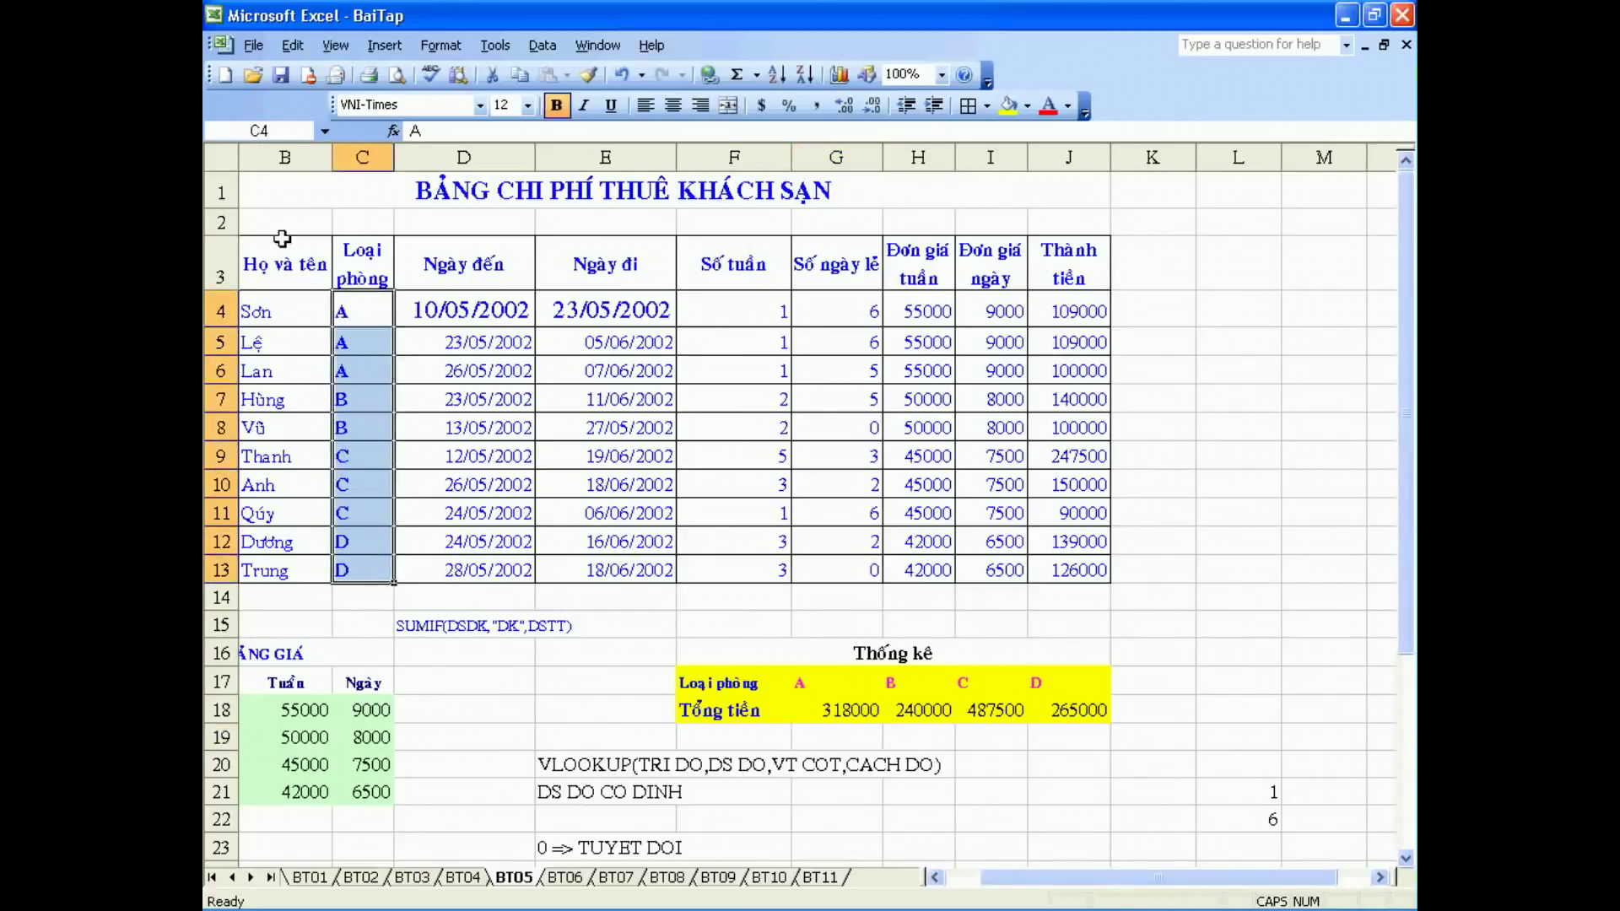
click(273, 133)
text(LP)
key(Return)
Name the Thành tiền range J4:J13 as TT
drag(1072, 311, 1079, 574)
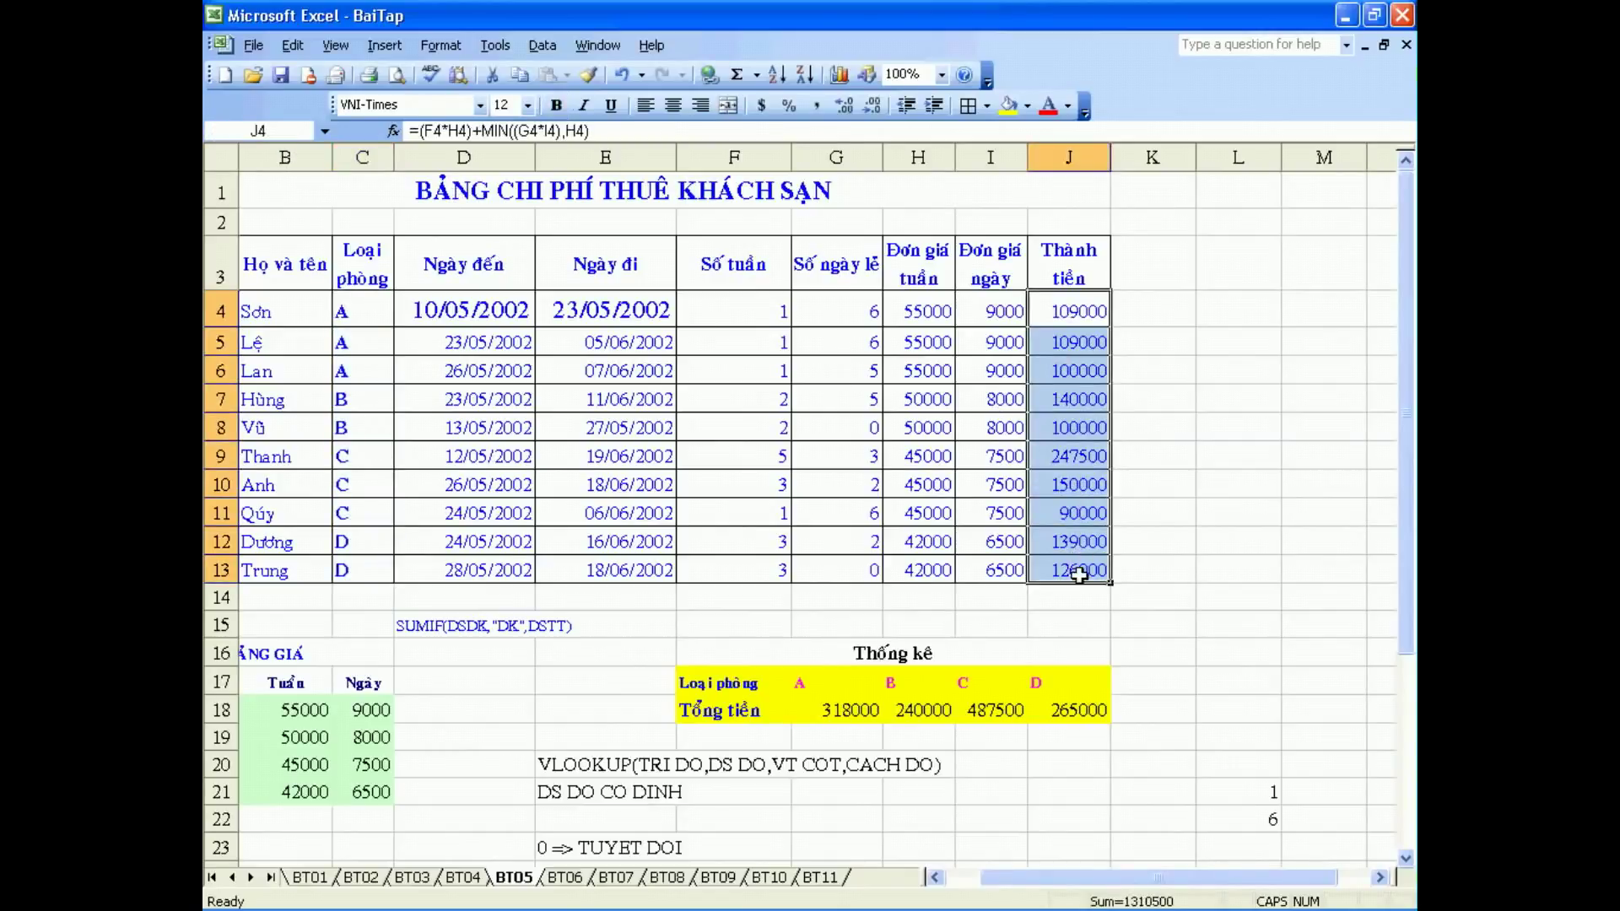
click(304, 130)
text(TT)
key(Return)
Replace the formula in G18 with =SUMIF(LP,G17,TT) using the named ranges, and dismiss the Avira update notification
click(848, 713)
text(=SUMIF)
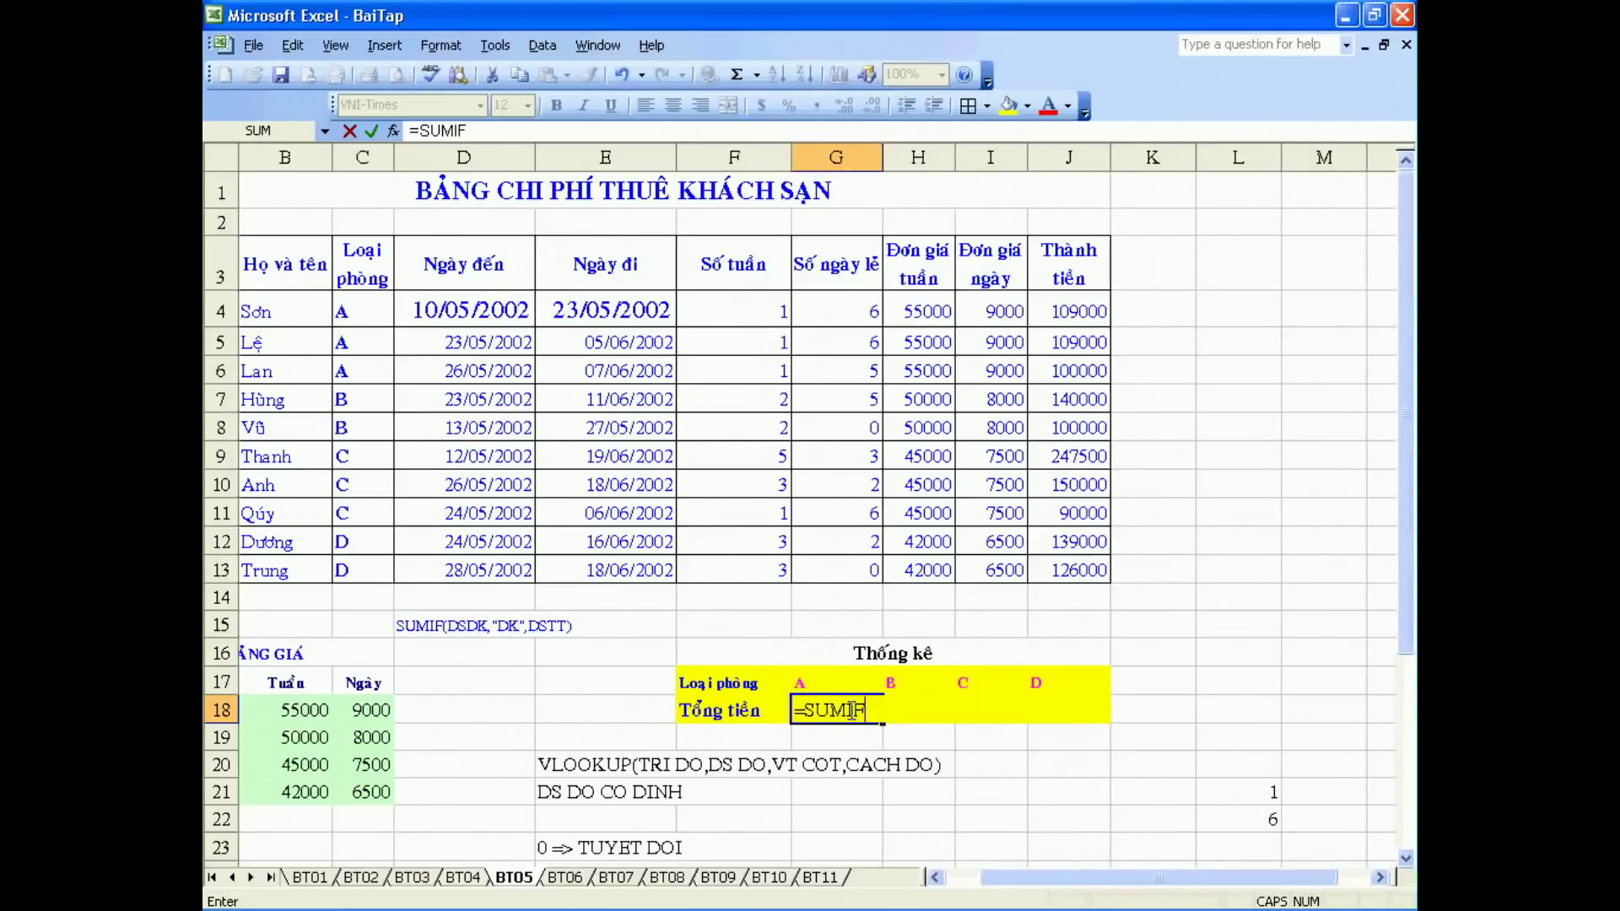
text(()
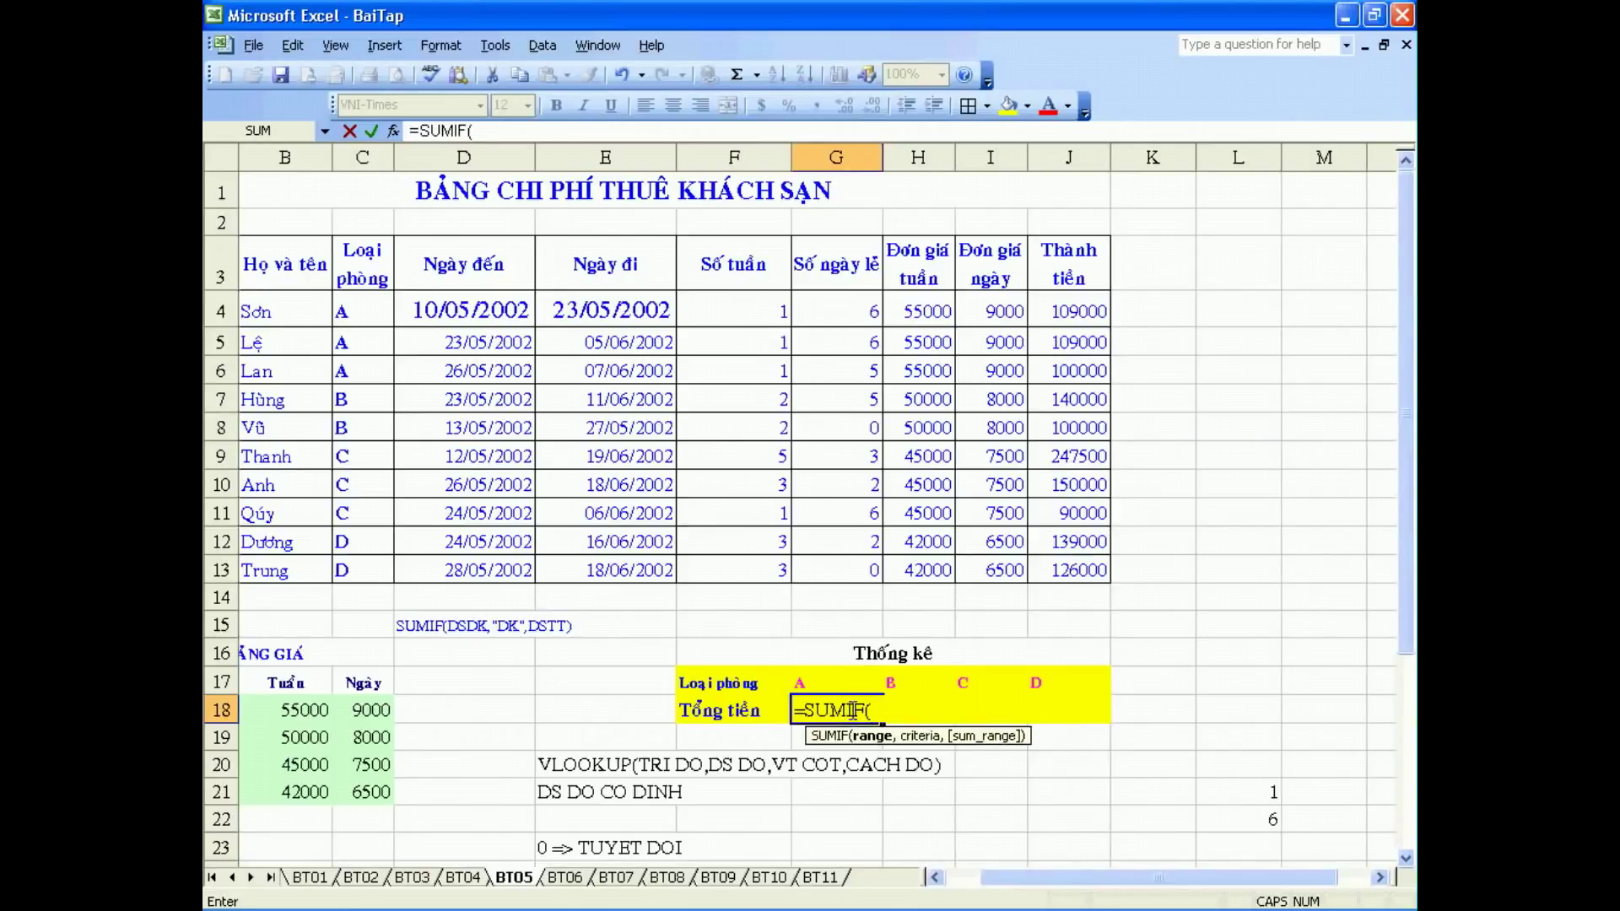
text(LP,"A)
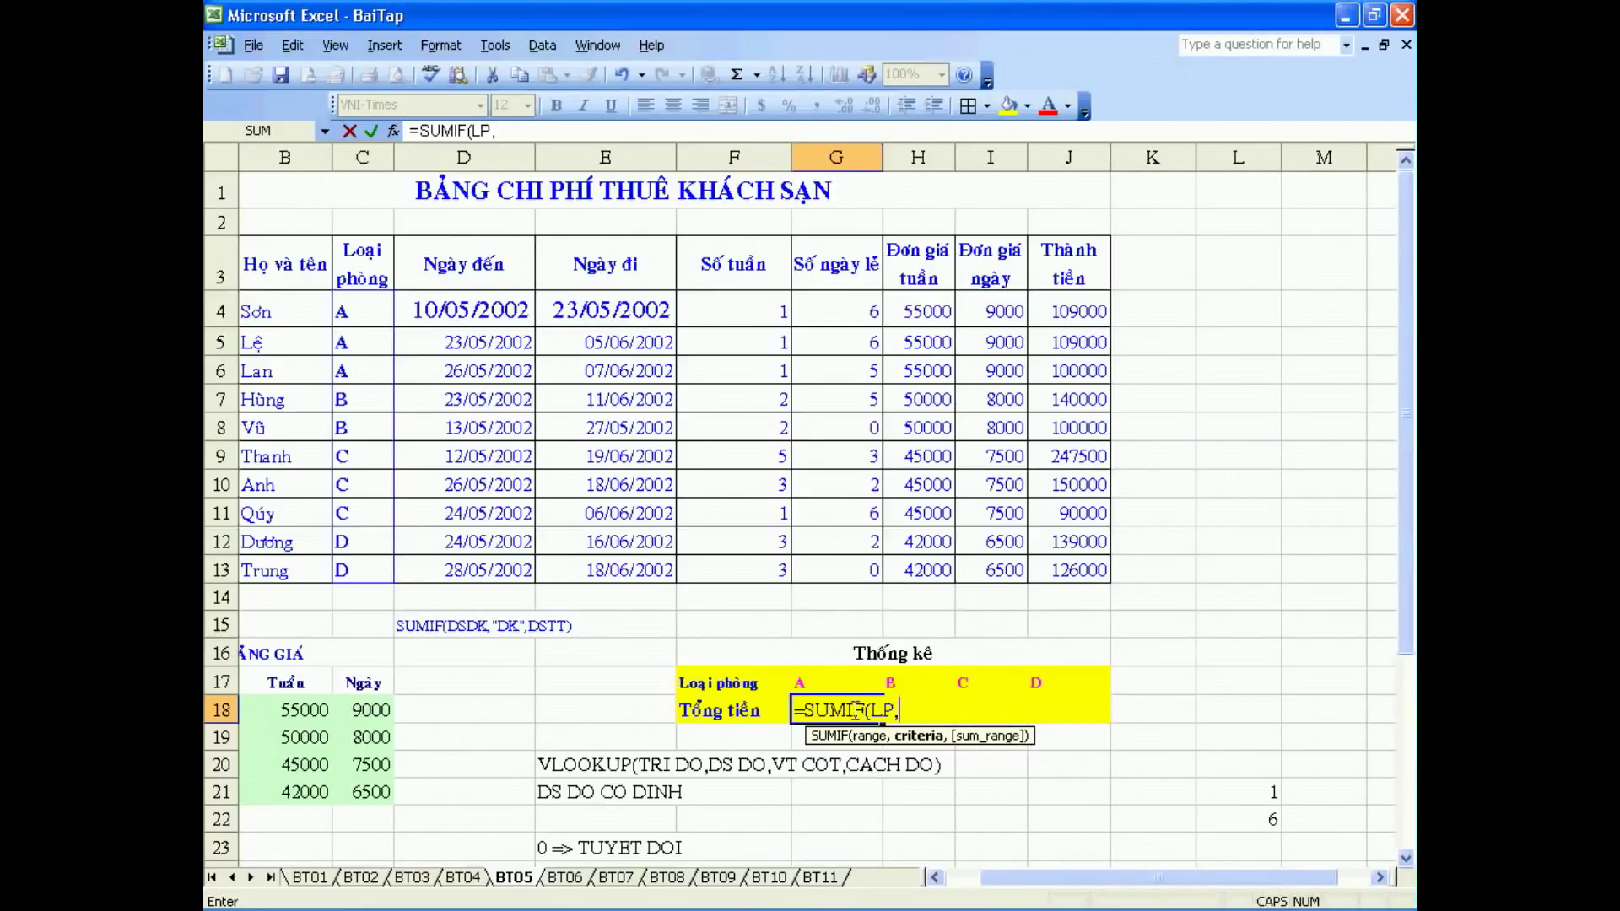
click(833, 681)
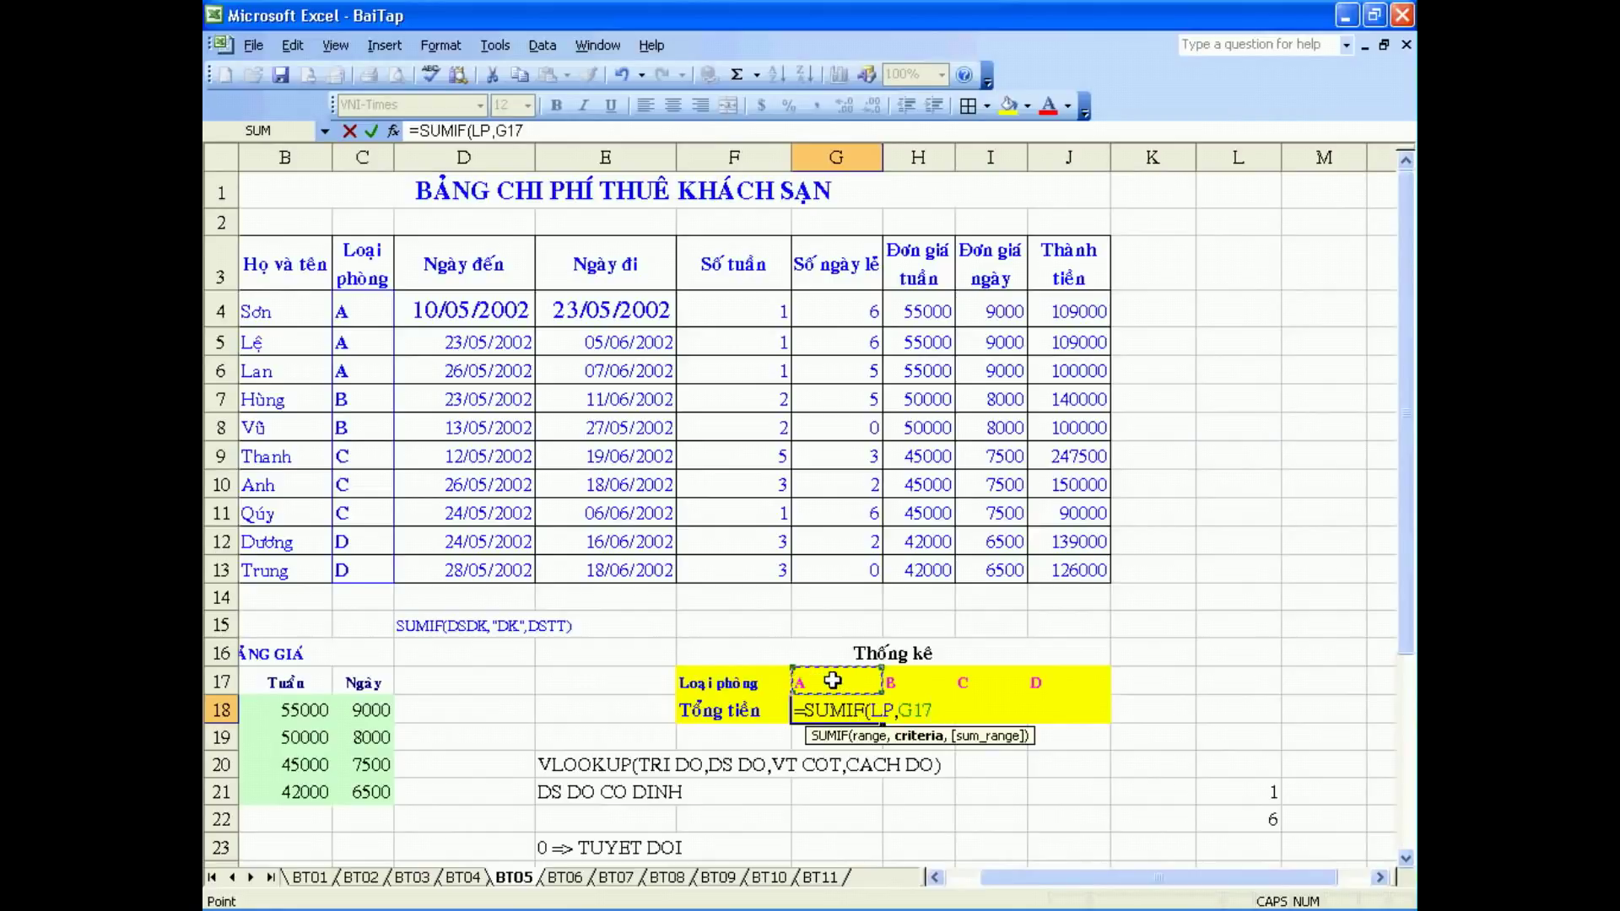
text(,)
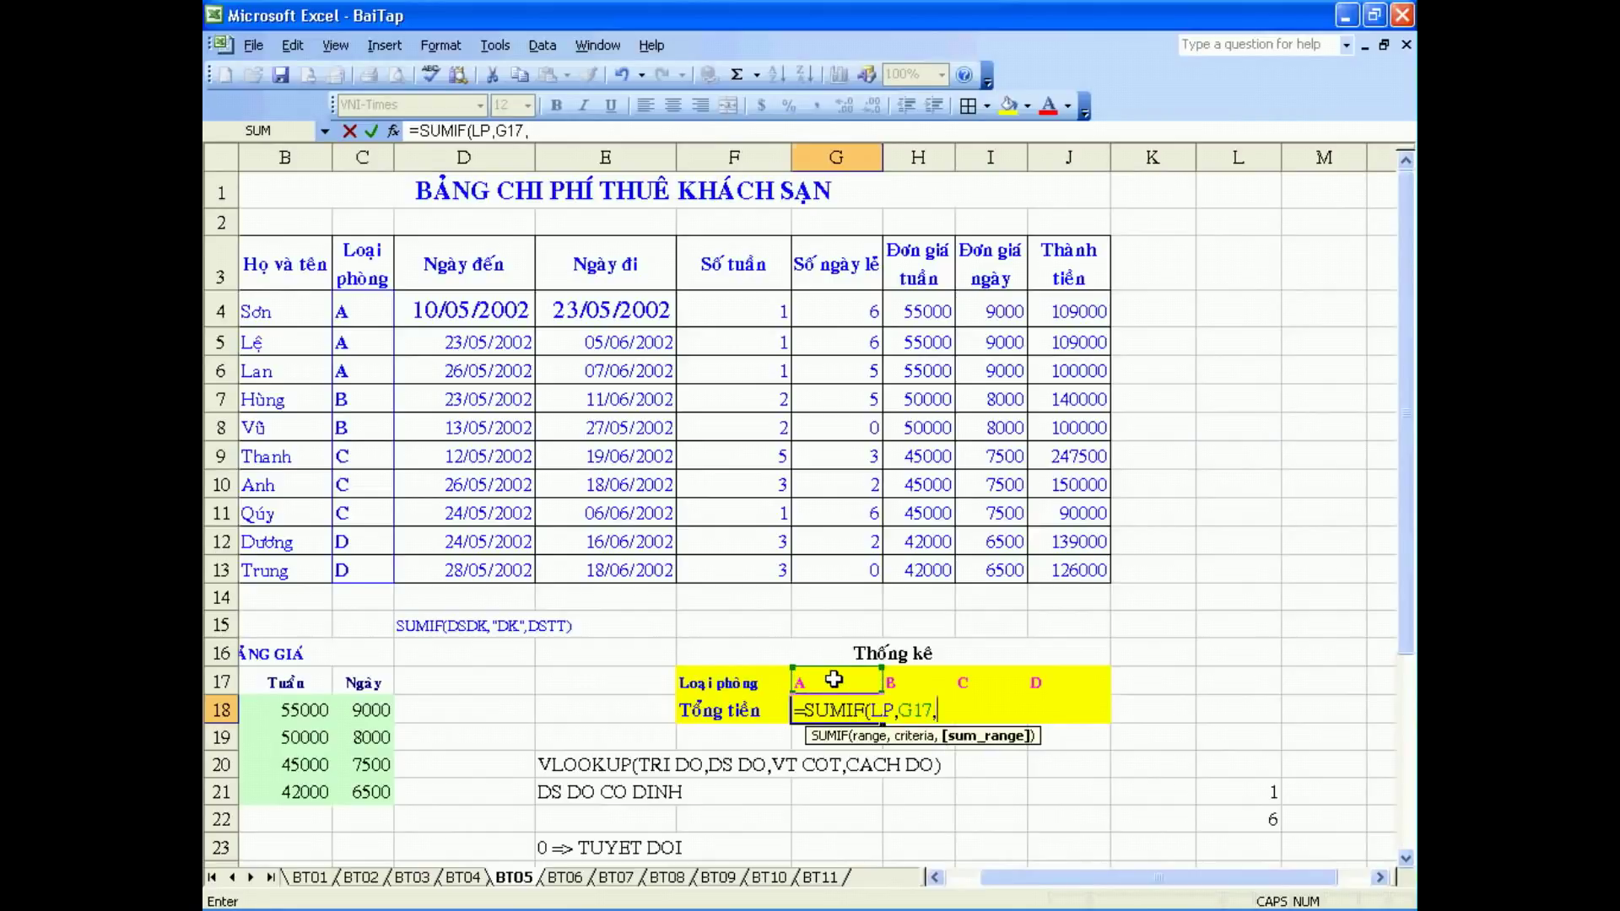
text(TT)
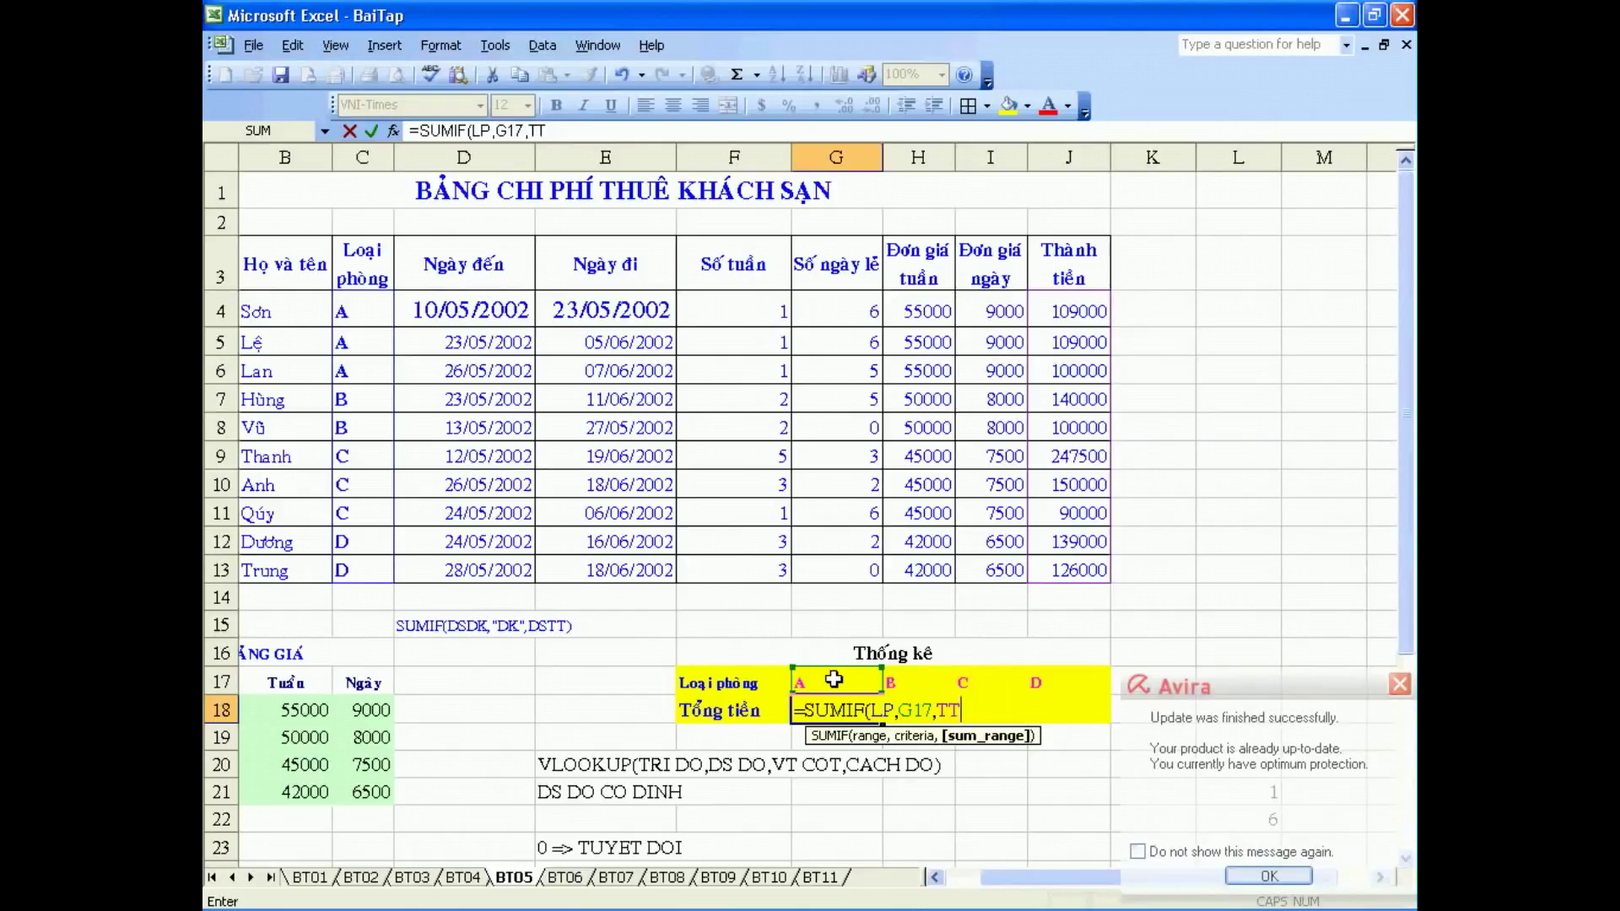
text())
key(Return)
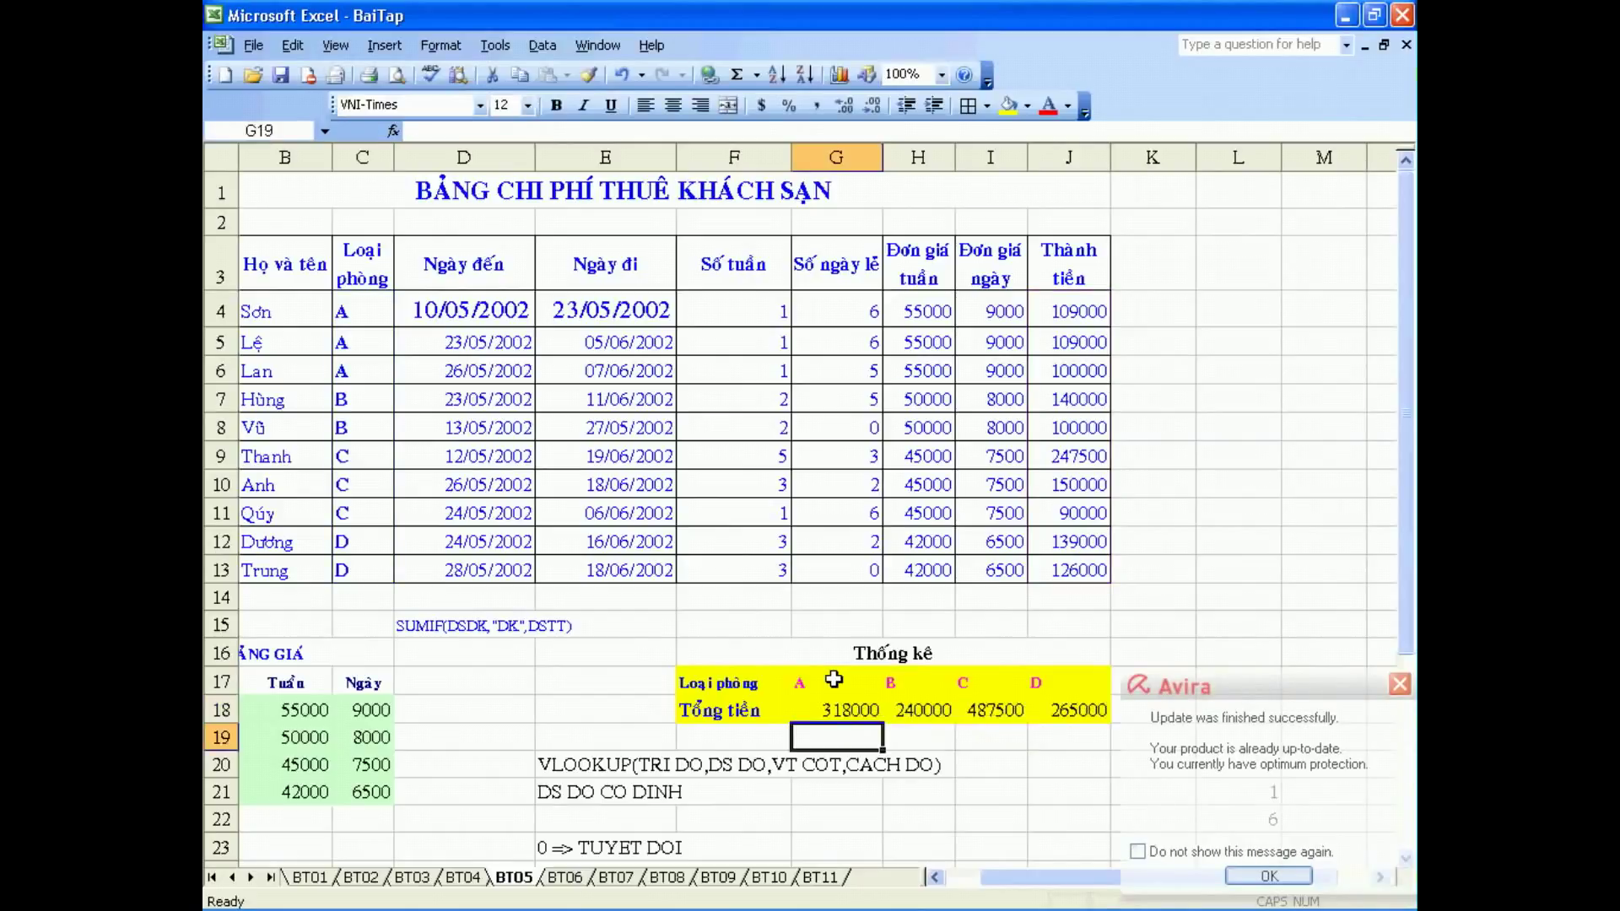
click(1399, 687)
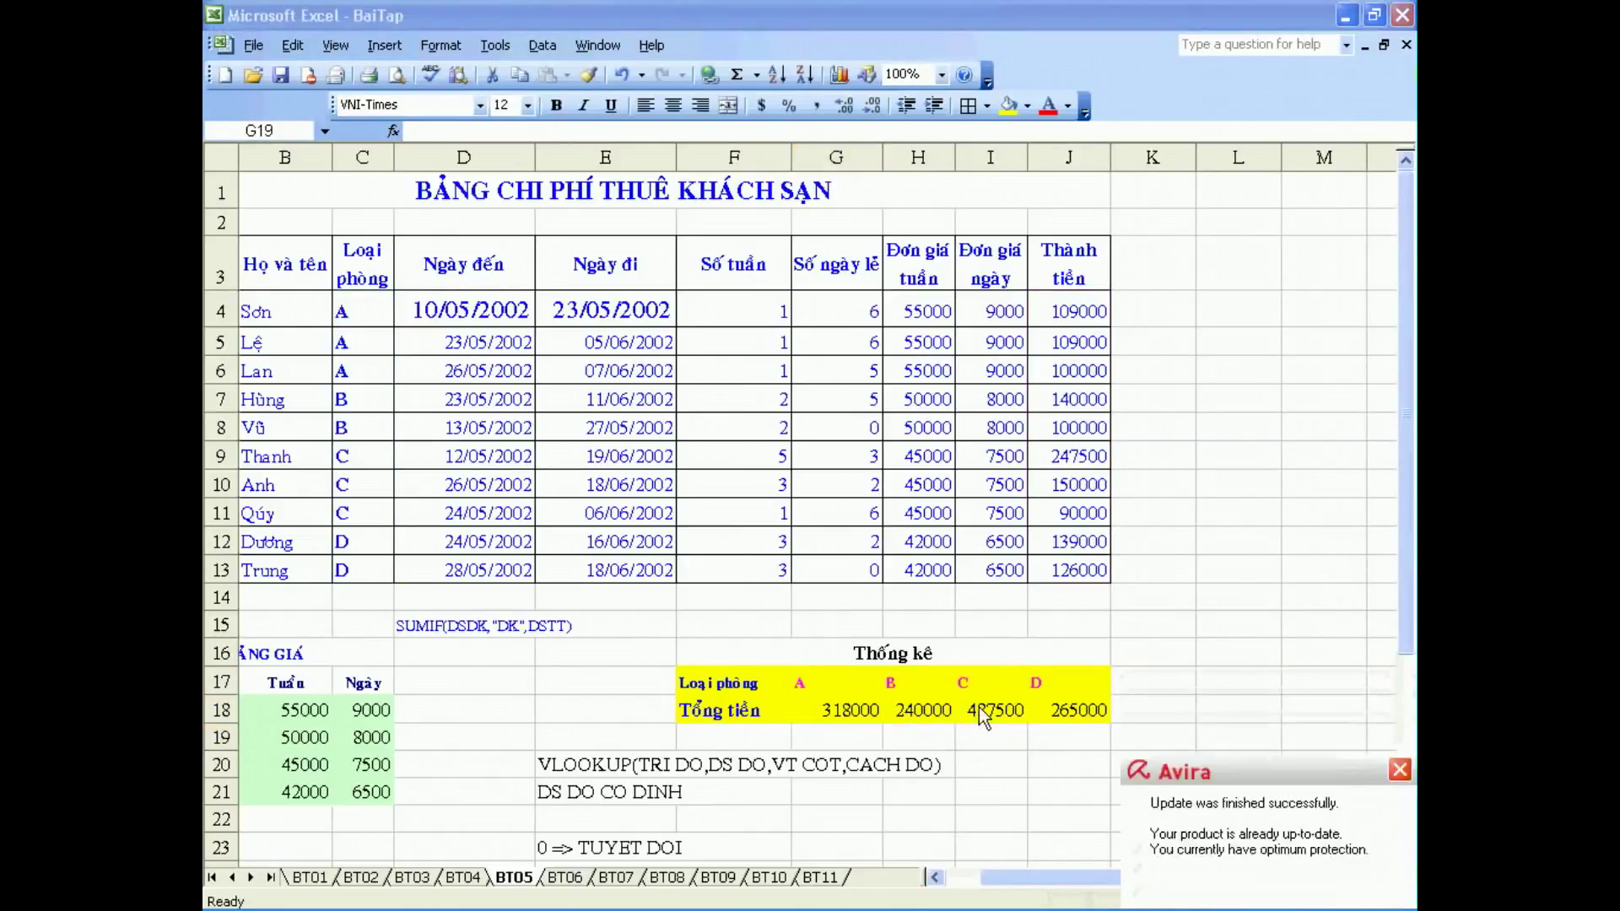
Copy the SUMIF formula from G18 across to J18 and check its LP, G17 and TT arguments
click(877, 717)
drag(885, 724, 1088, 717)
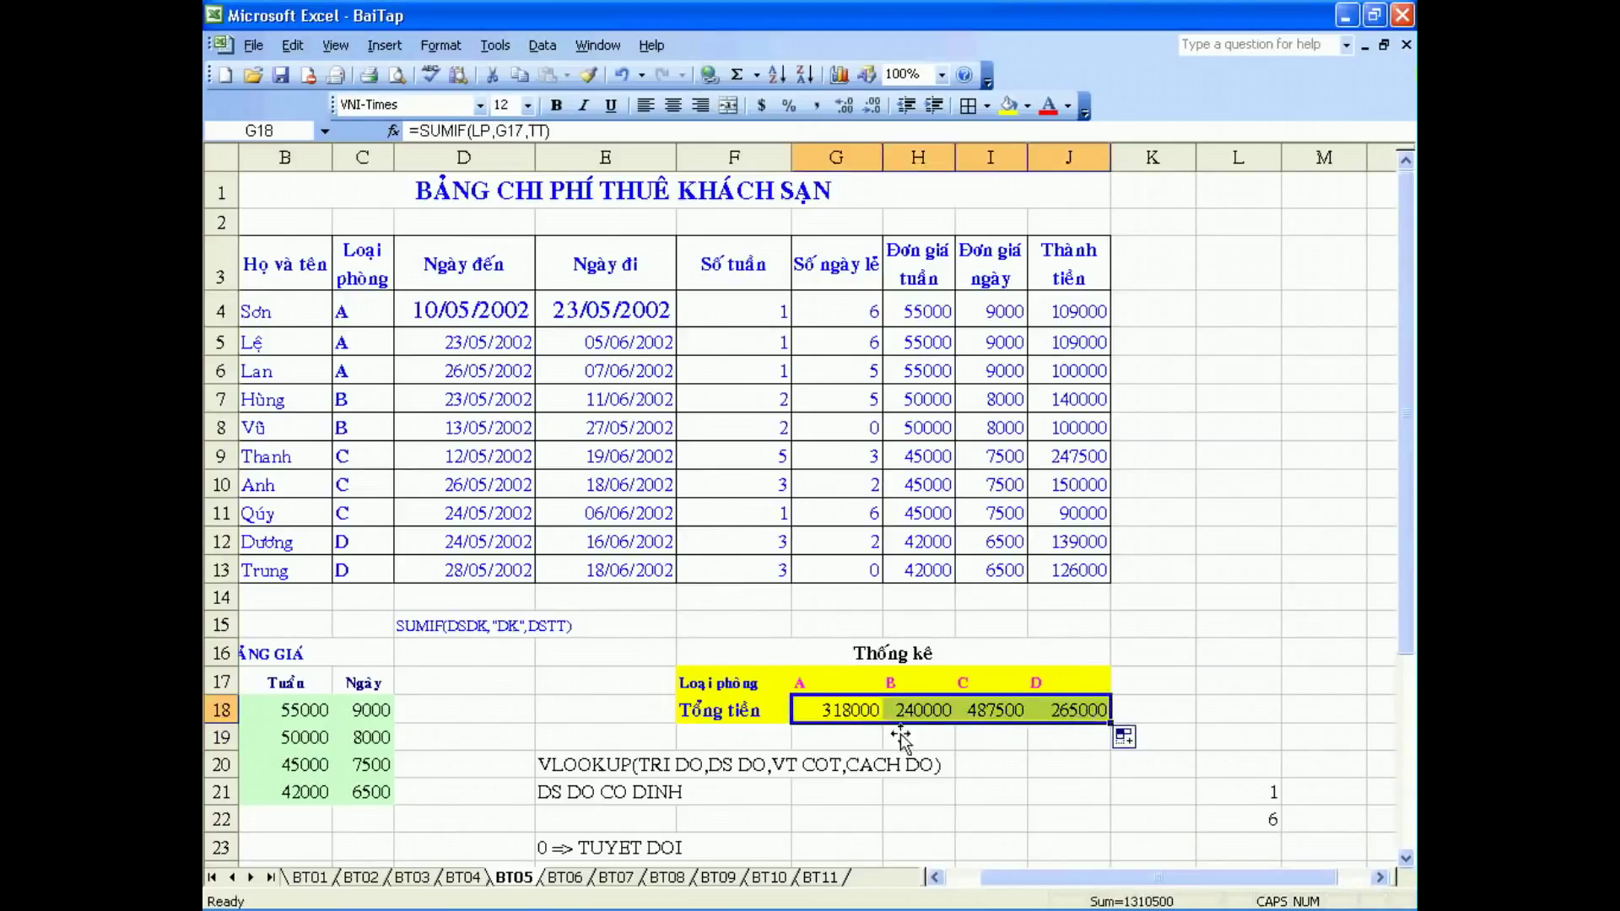
double_click(864, 711)
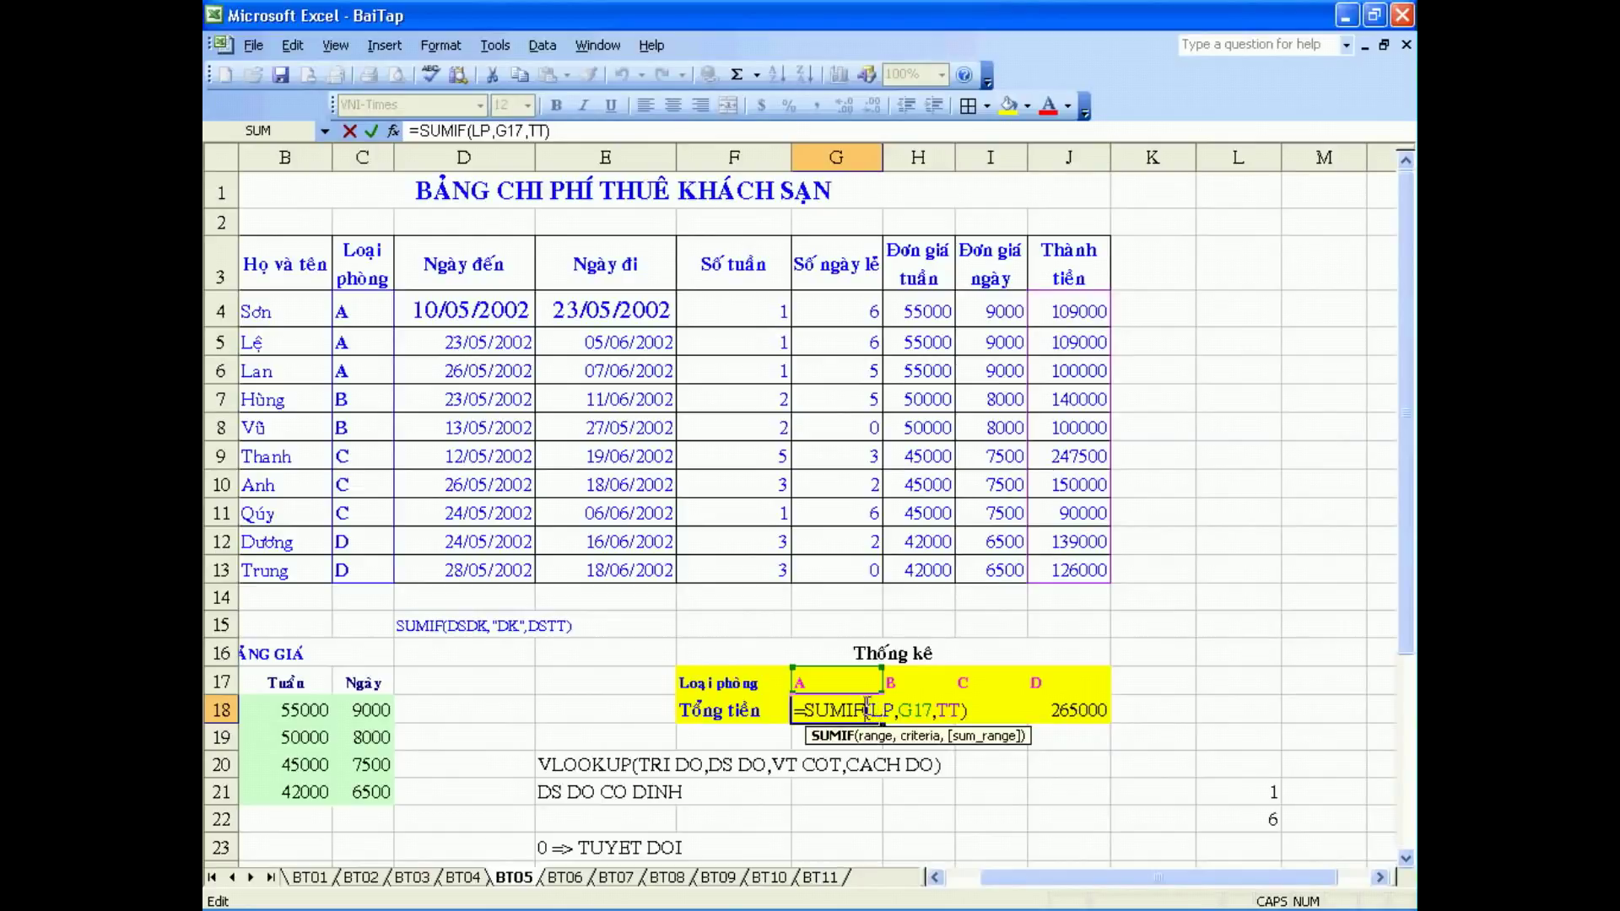
drag(872, 711, 893, 712)
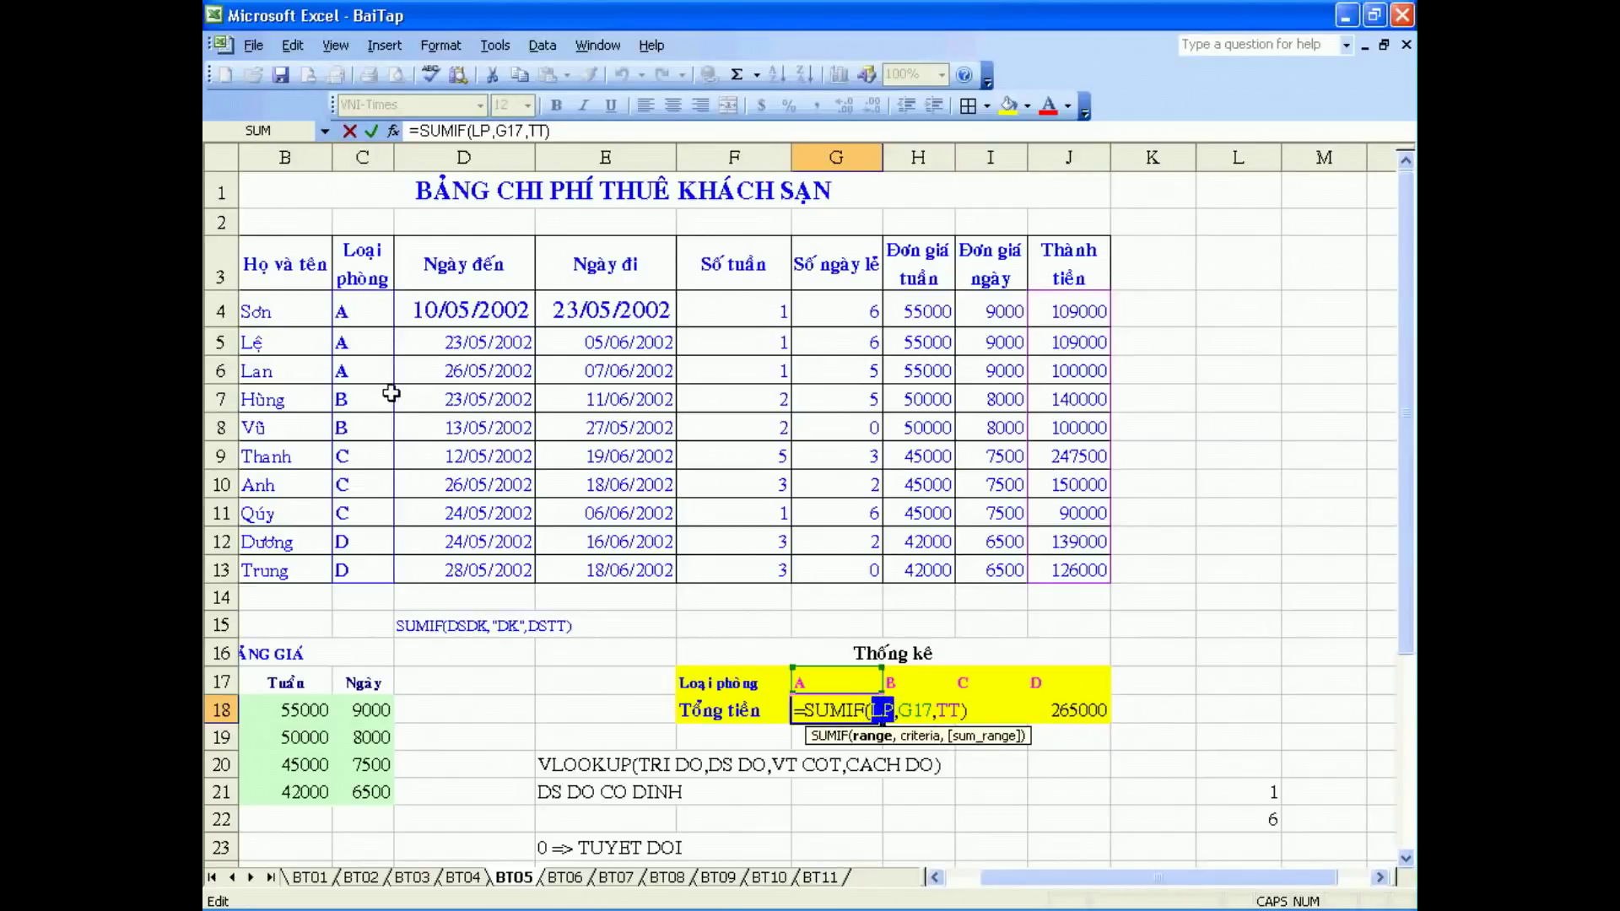
drag(899, 710, 932, 710)
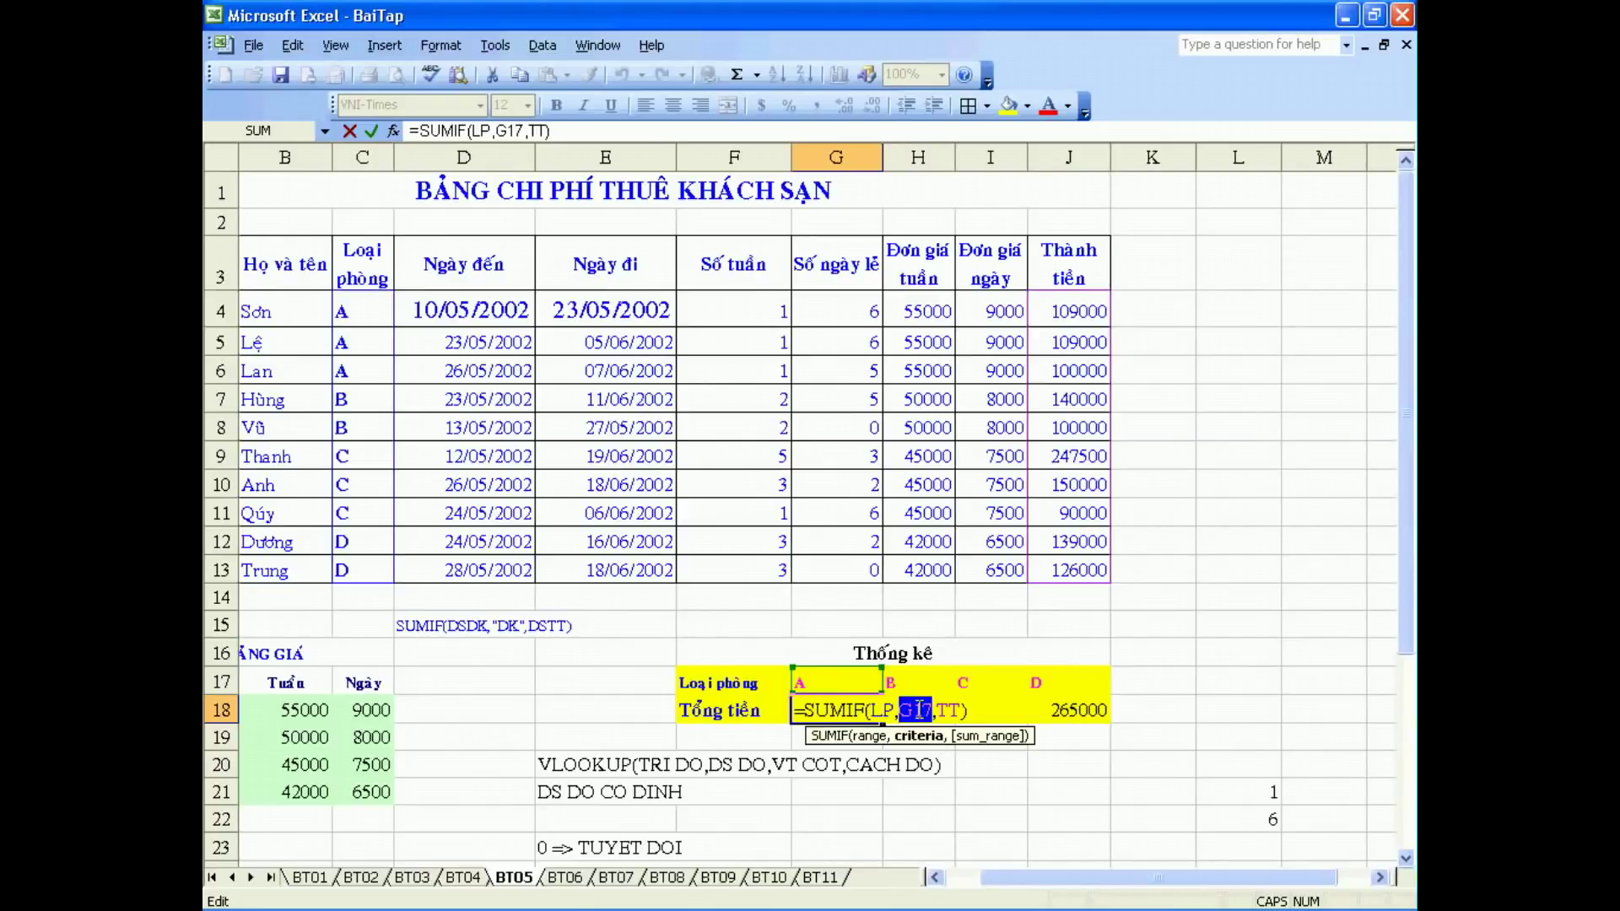
drag(939, 711, 961, 711)
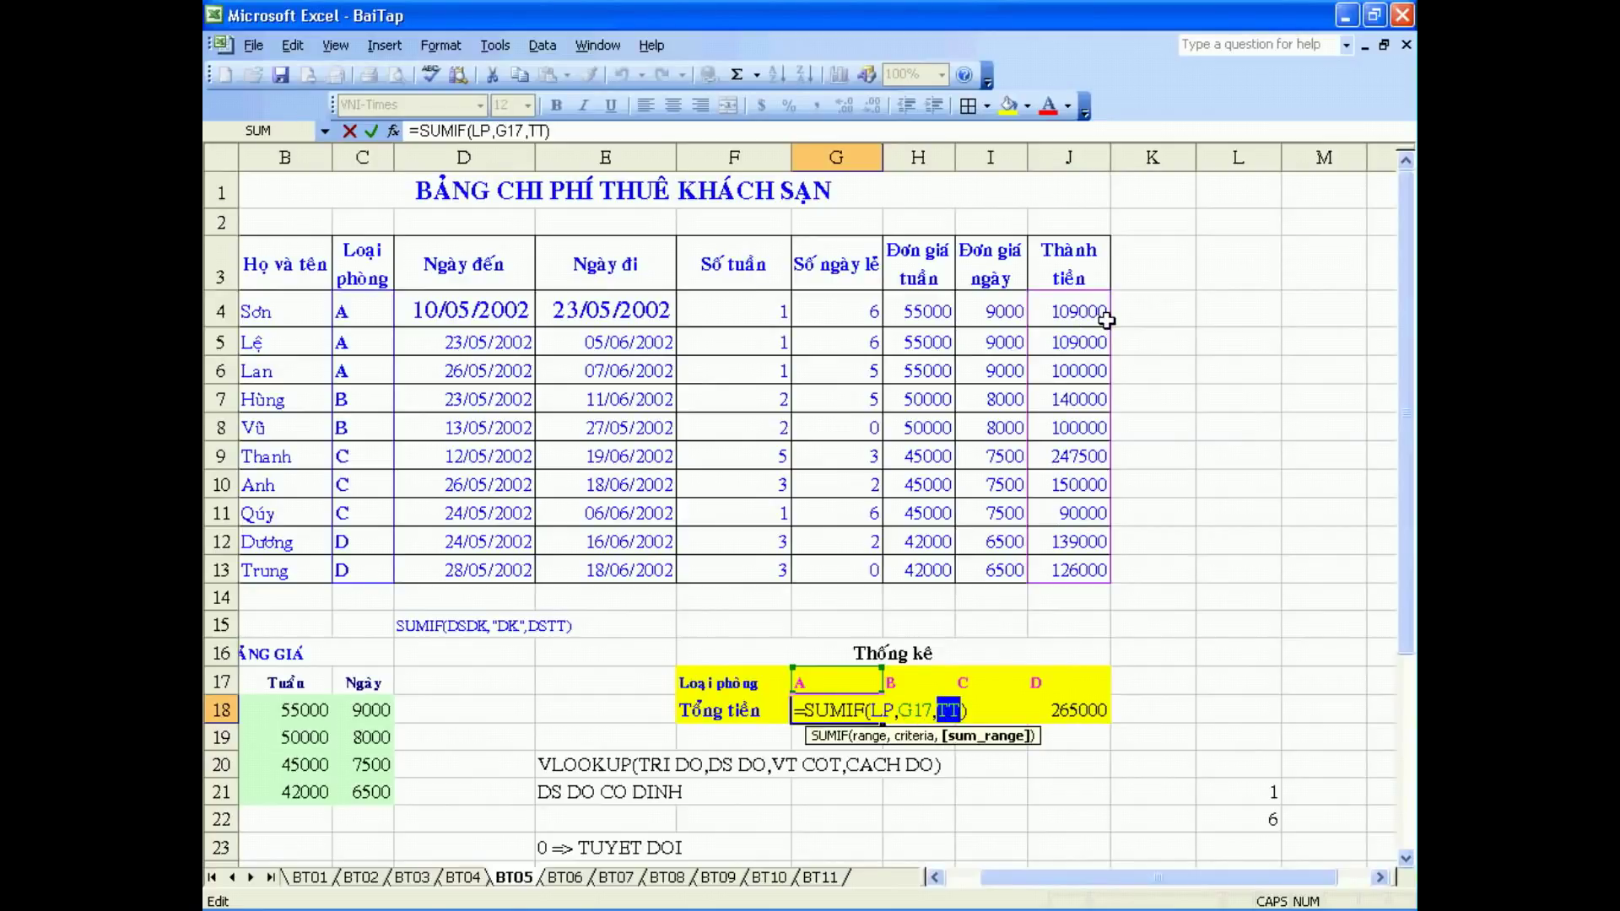
key(Return)
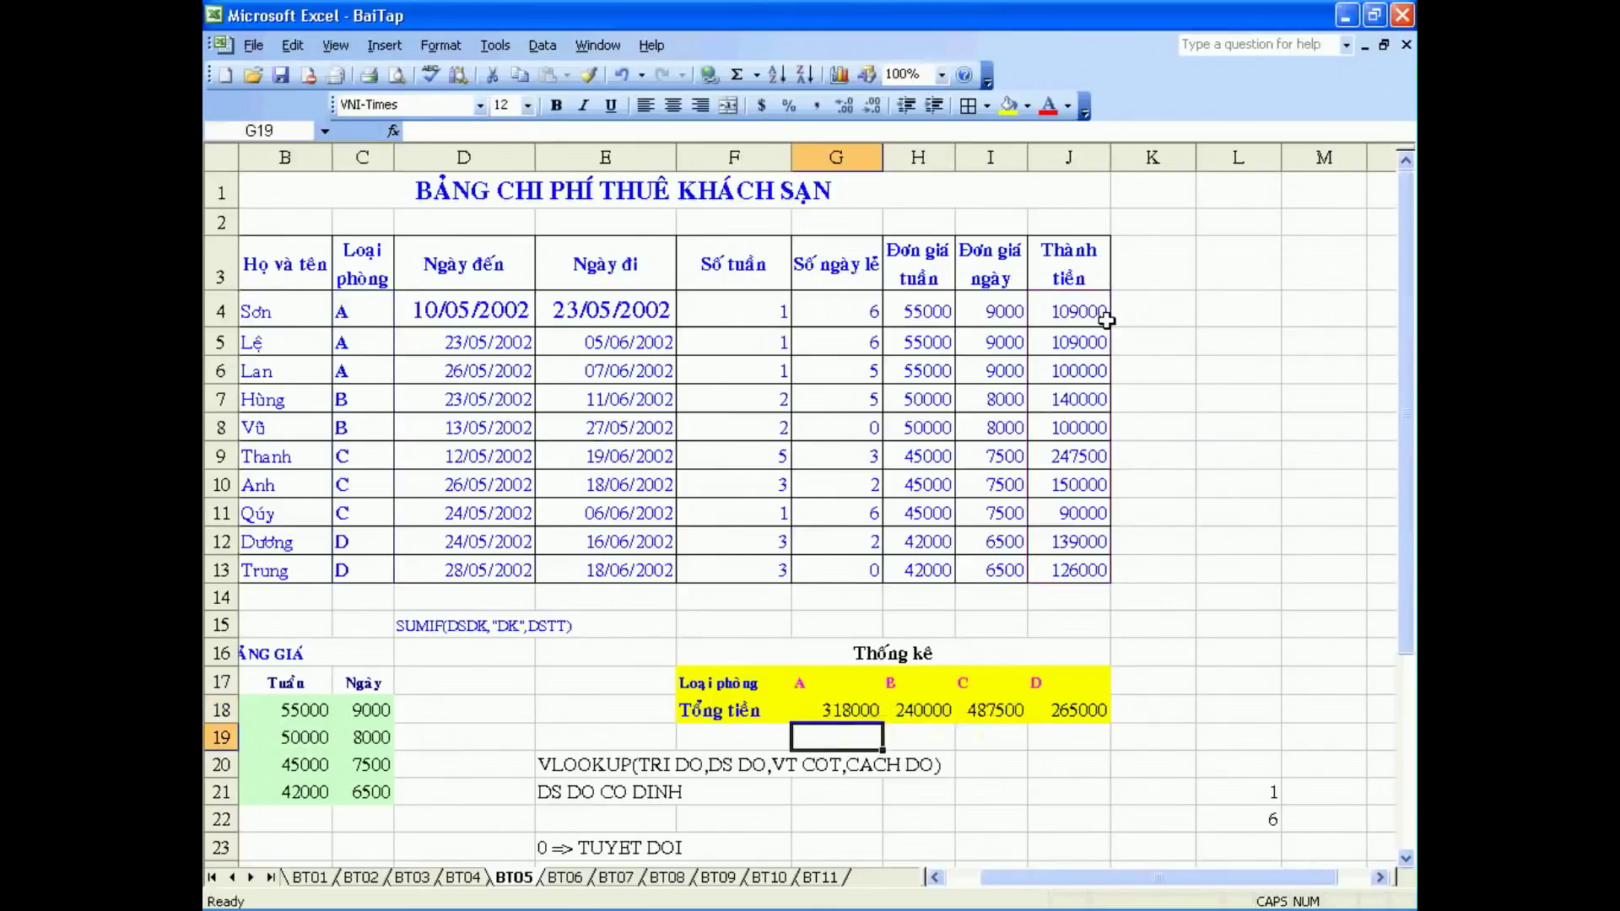
Compare the SUMIF formulas in G18, H18 and J18 to see how the criteria reference shifts while LP and TT stay fixed
click(934, 713)
double_click(935, 713)
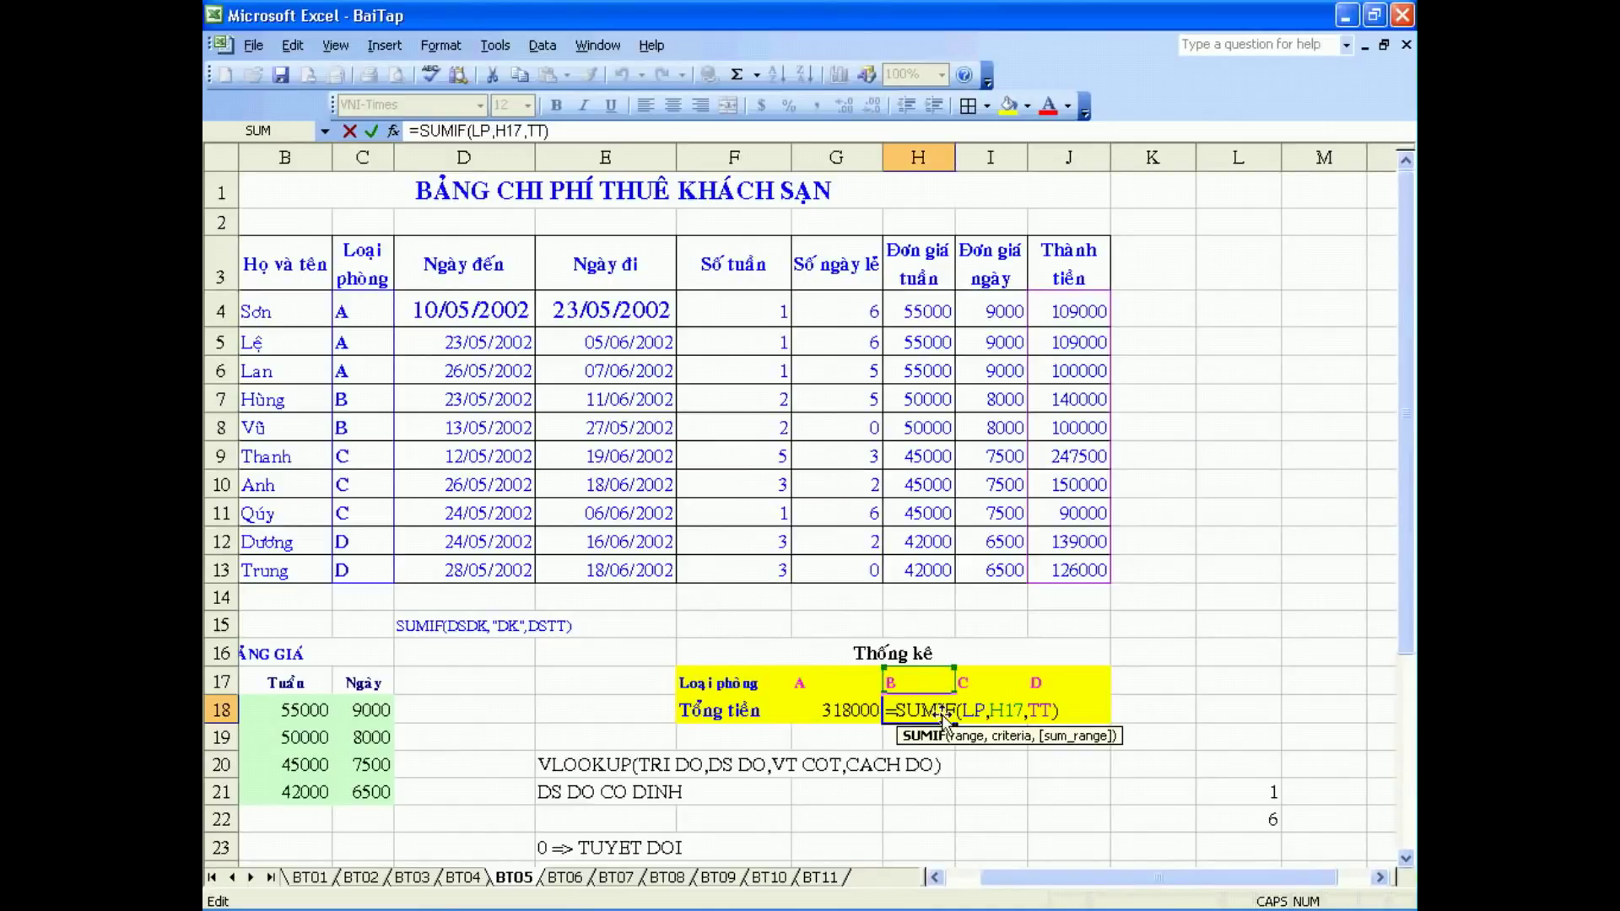
key(Return)
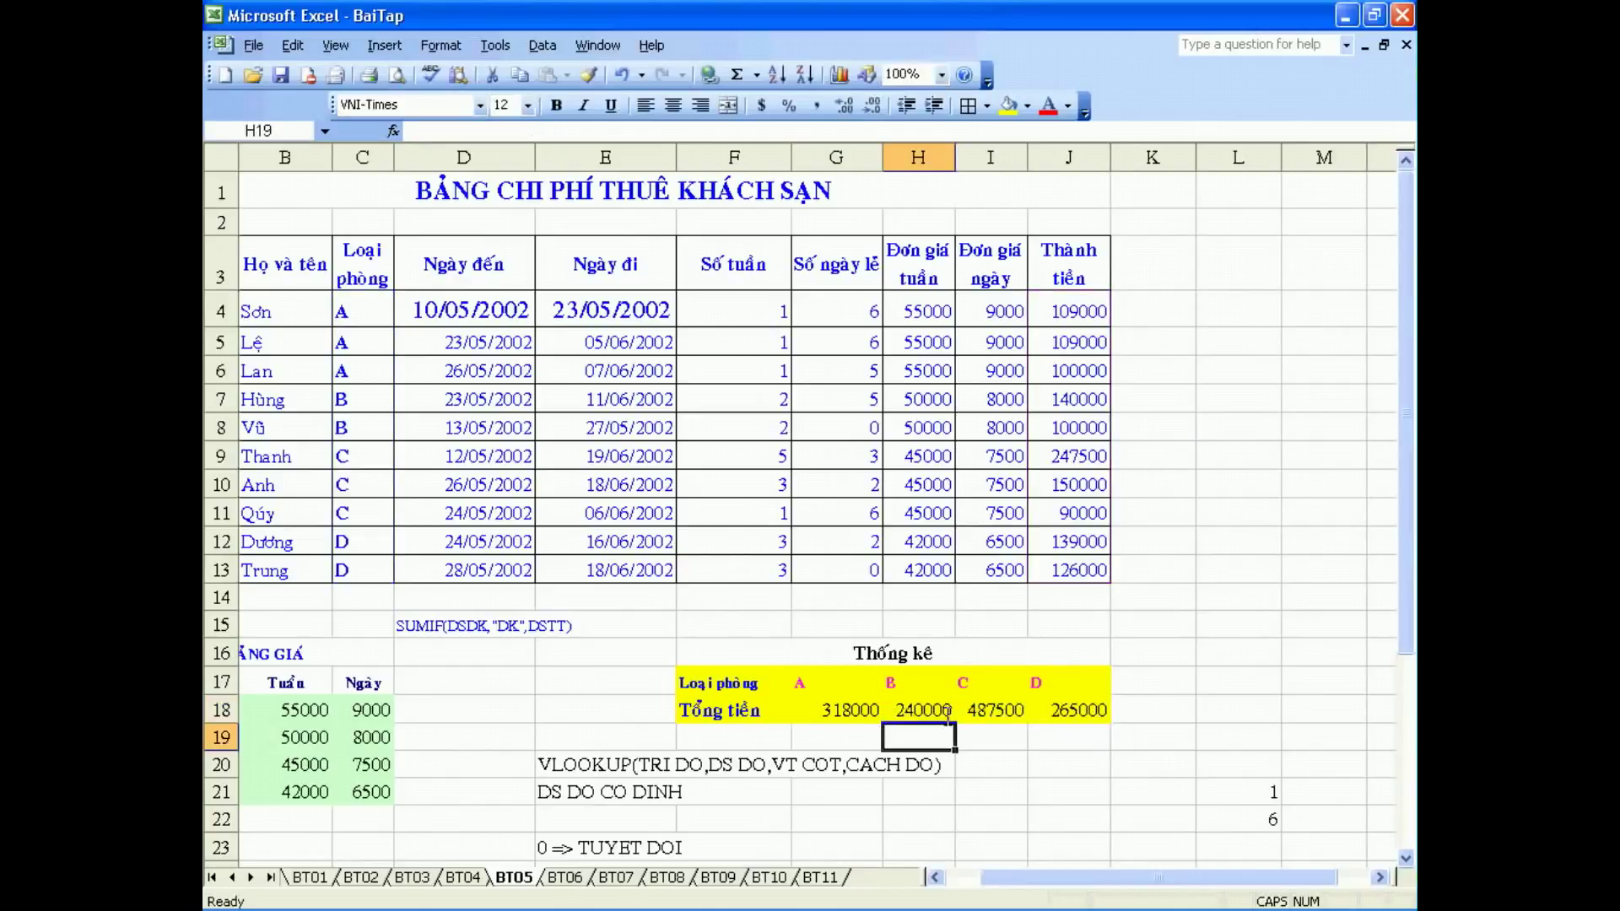
key(Right)
key(Up)
key(Right)
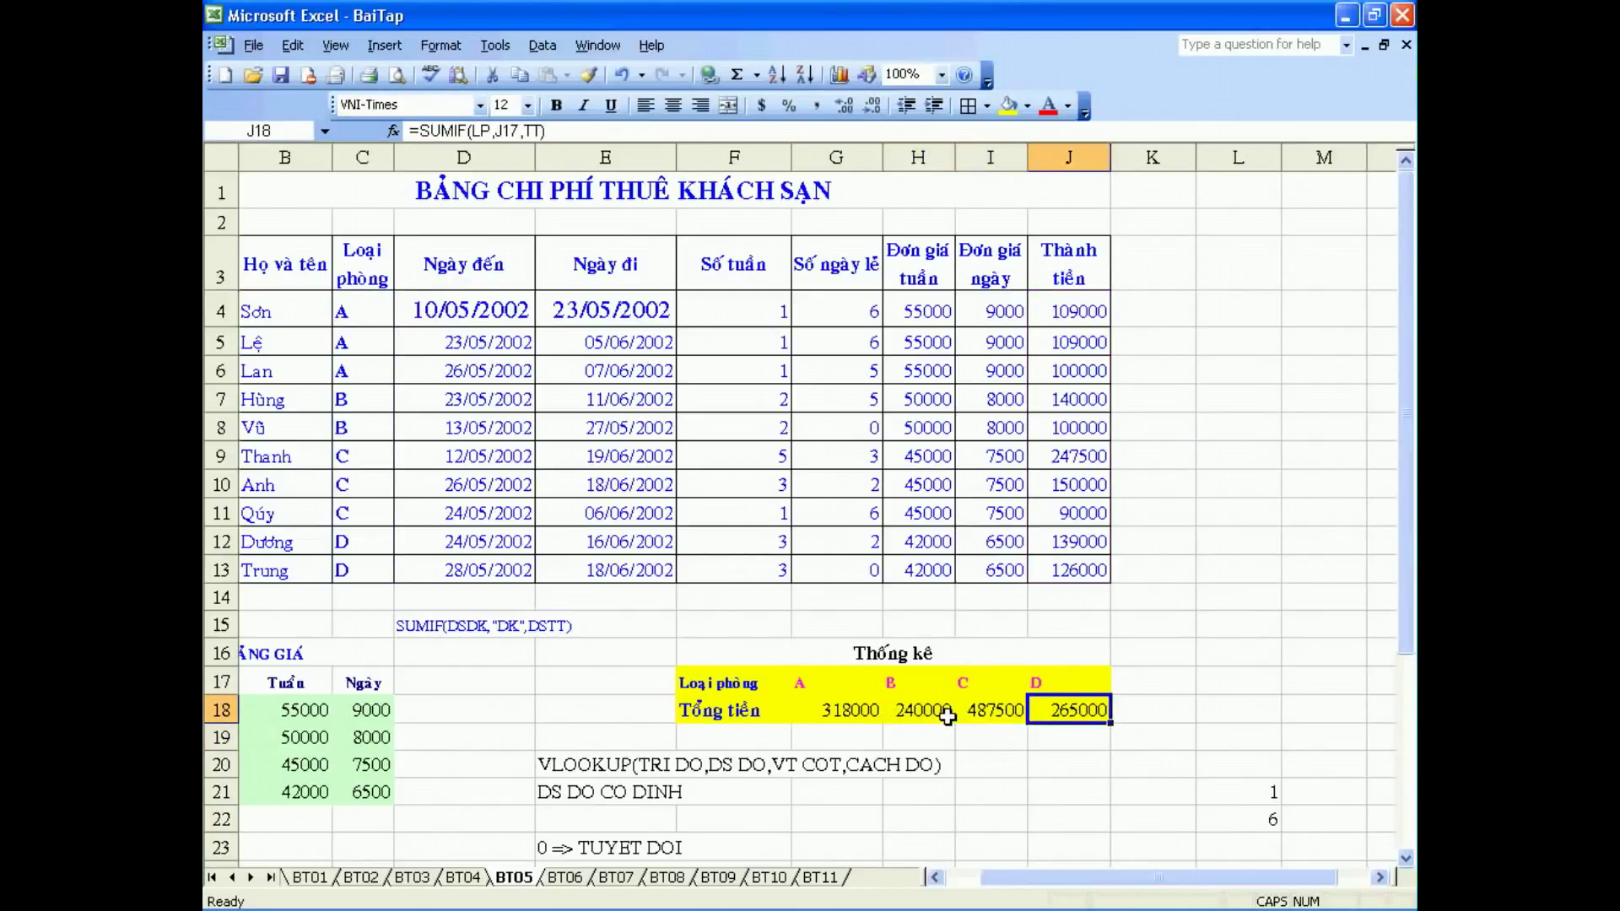
double_click(877, 715)
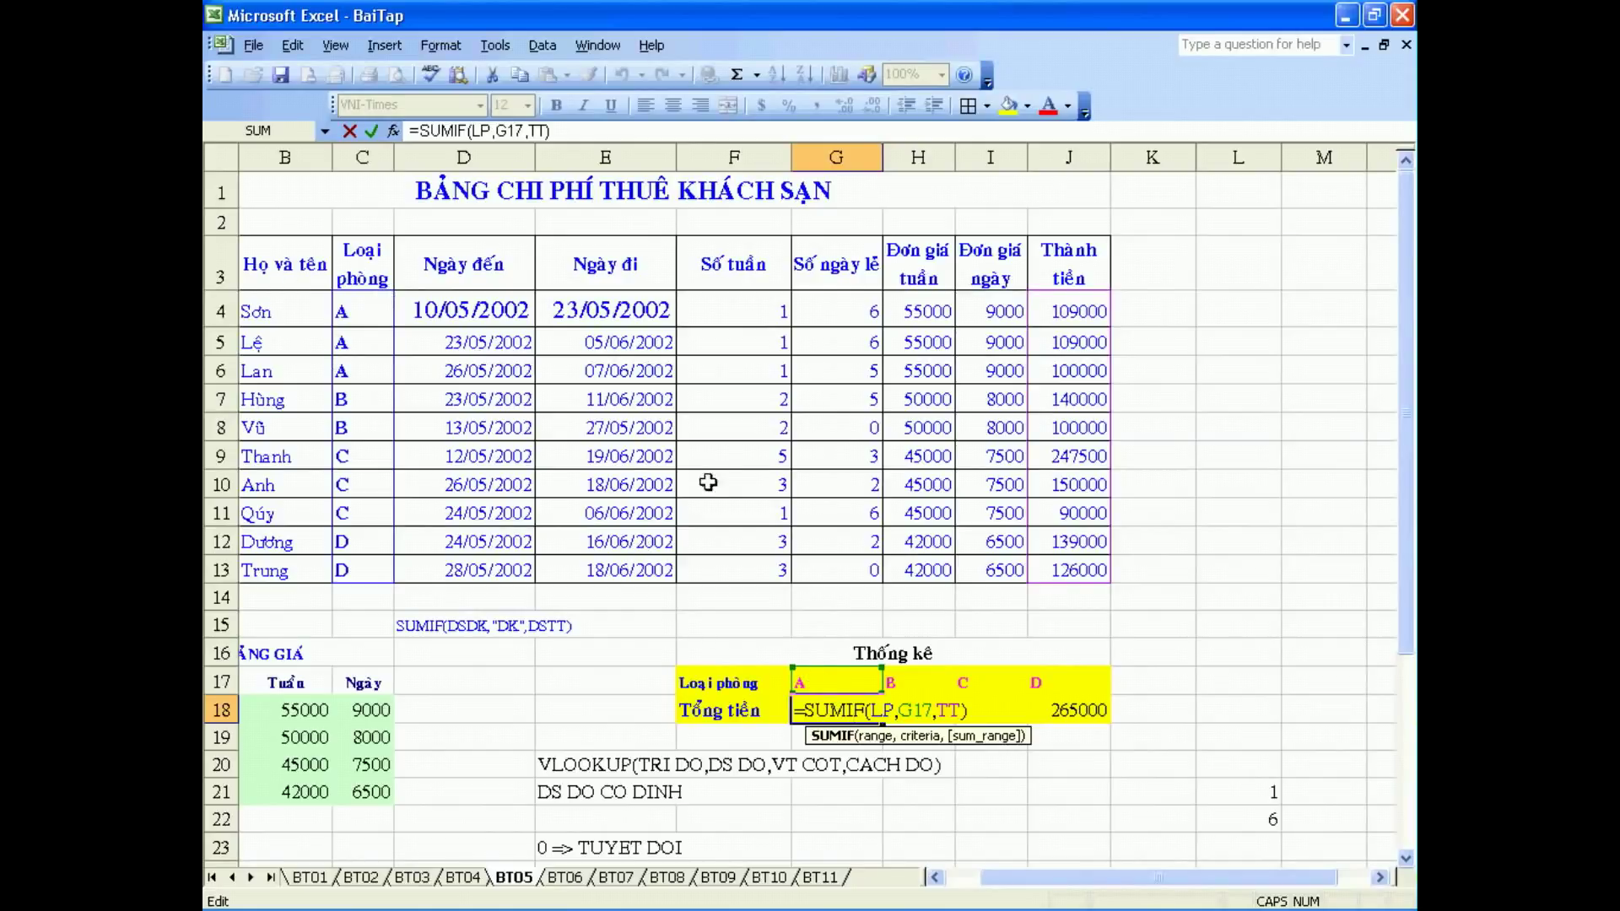
key(ctrl+Return)
click(947, 701)
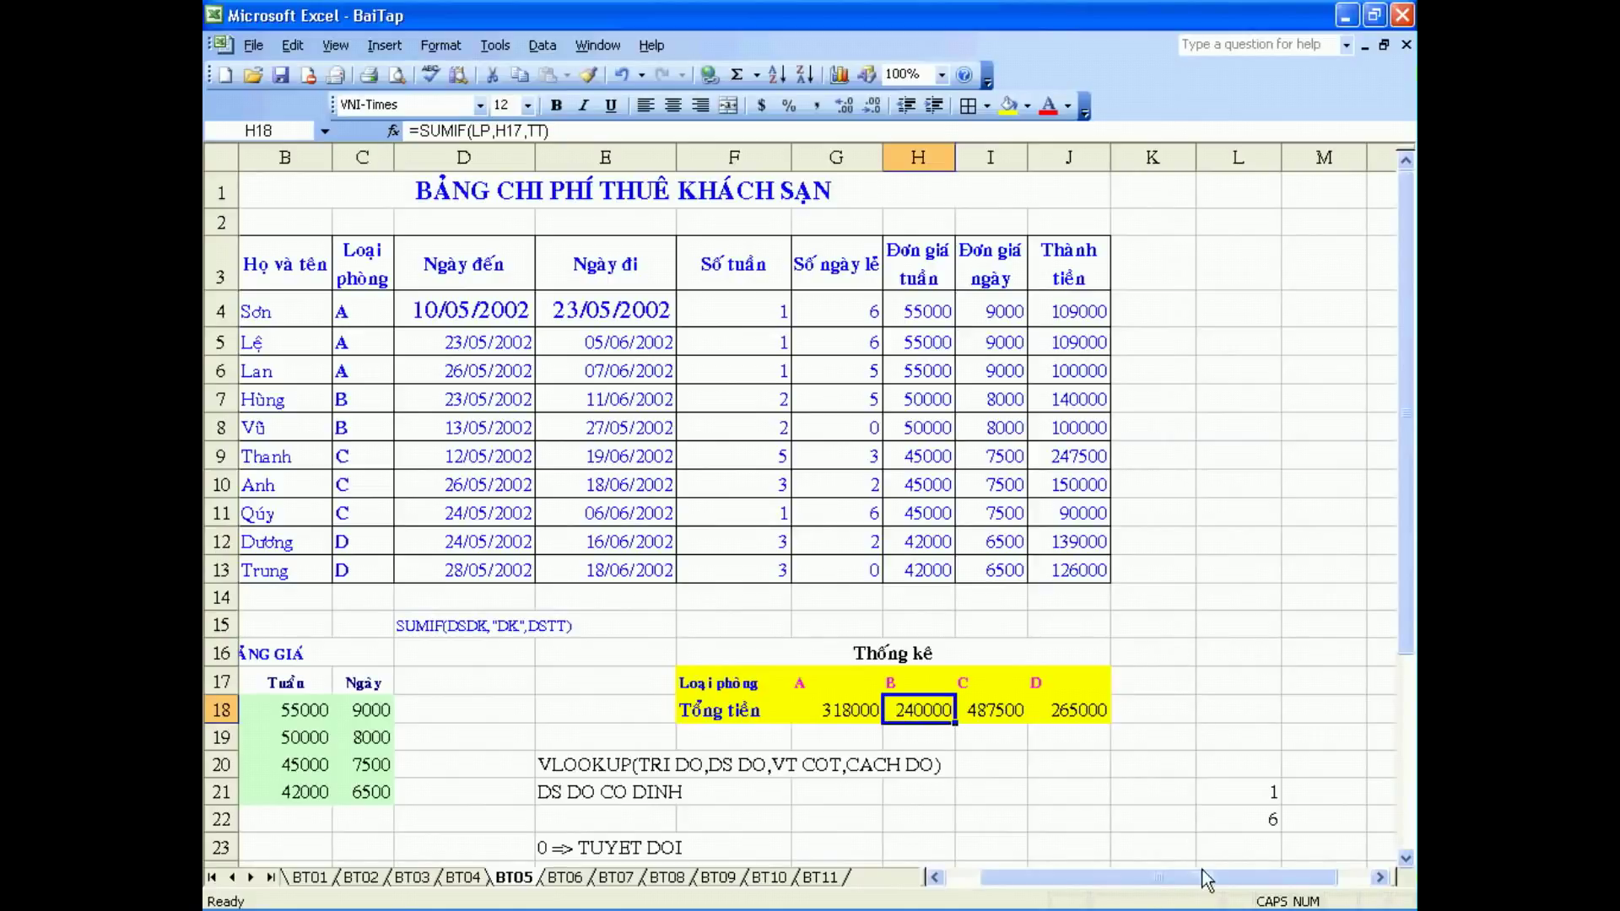
Highlight the first Loại phòng cell, C4, with a yellow fill
drag(1205, 879, 1173, 880)
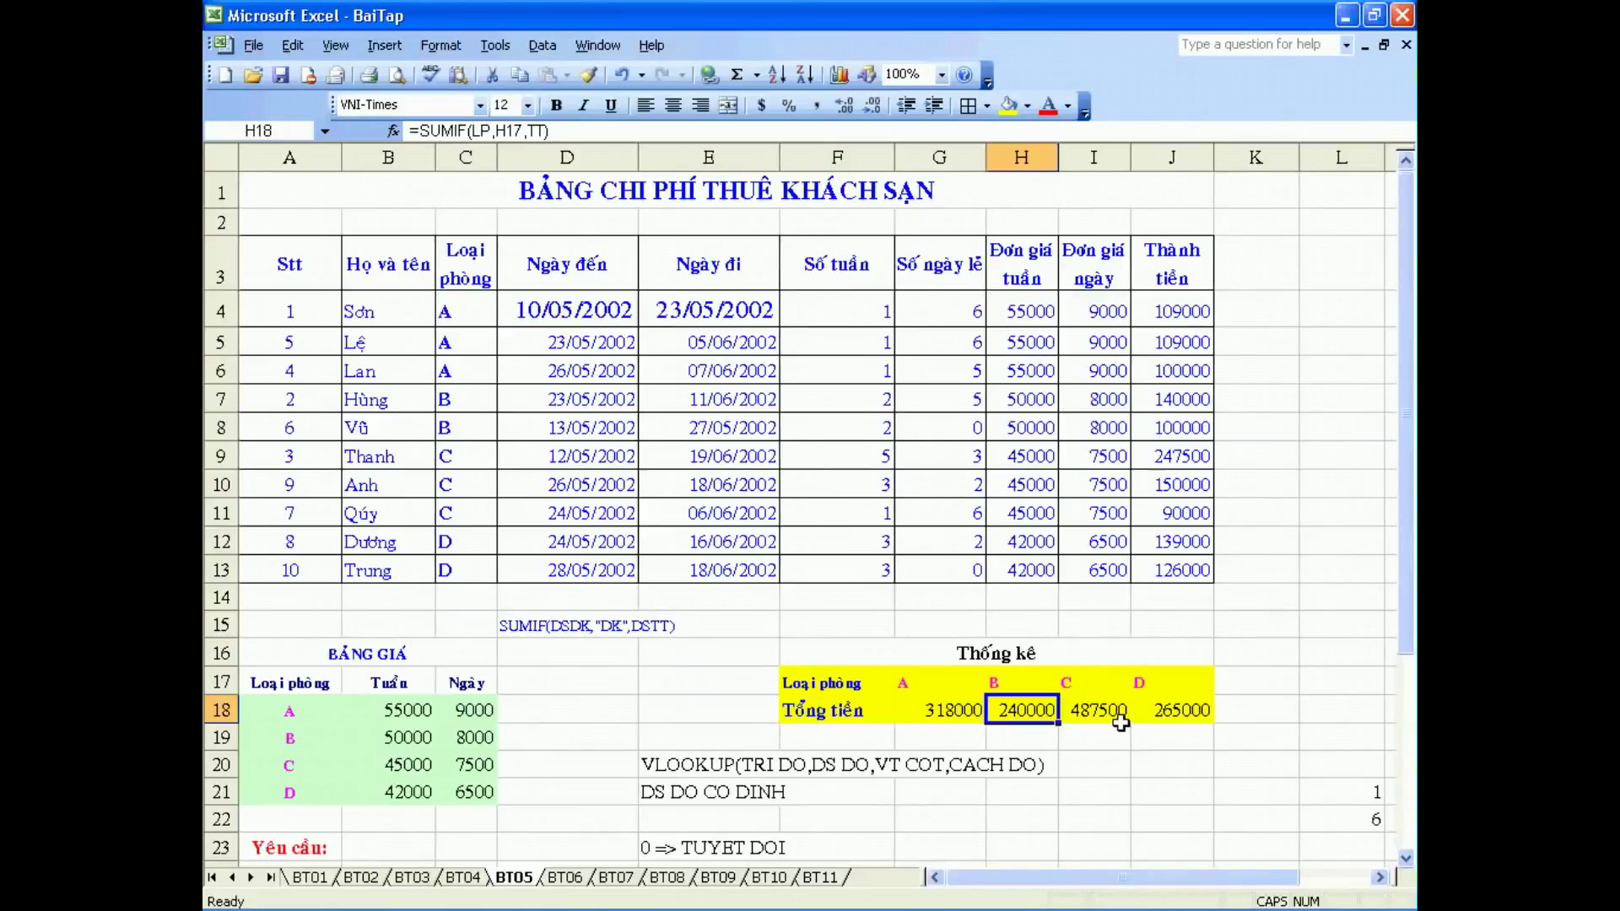
scroll(1121, 718, down, 2)
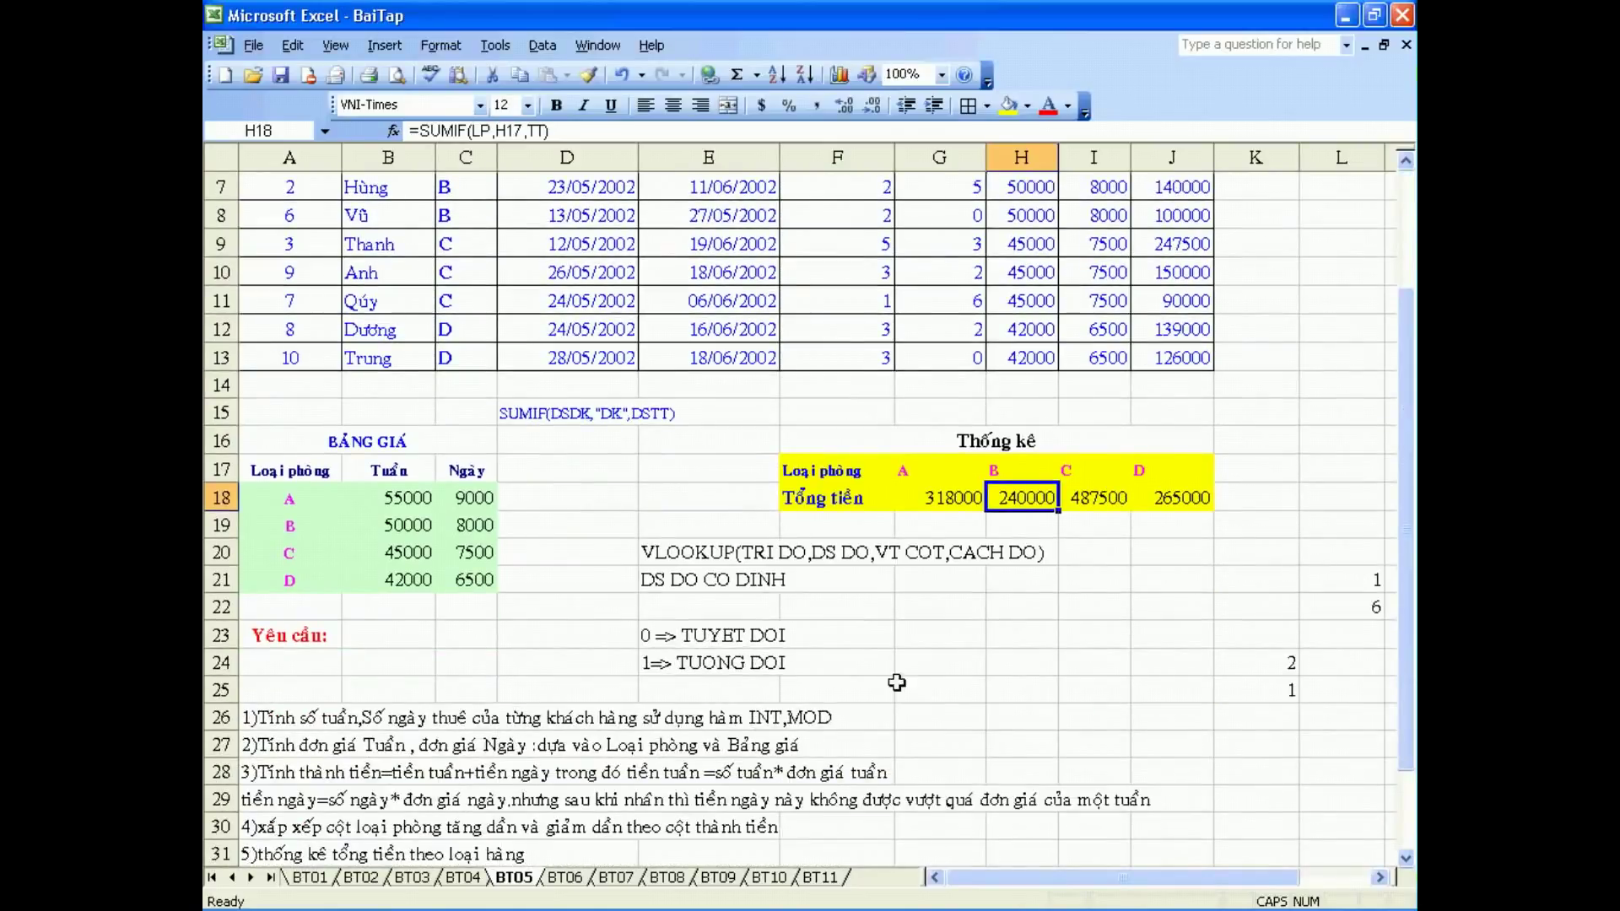
scroll(807, 547, up, 2)
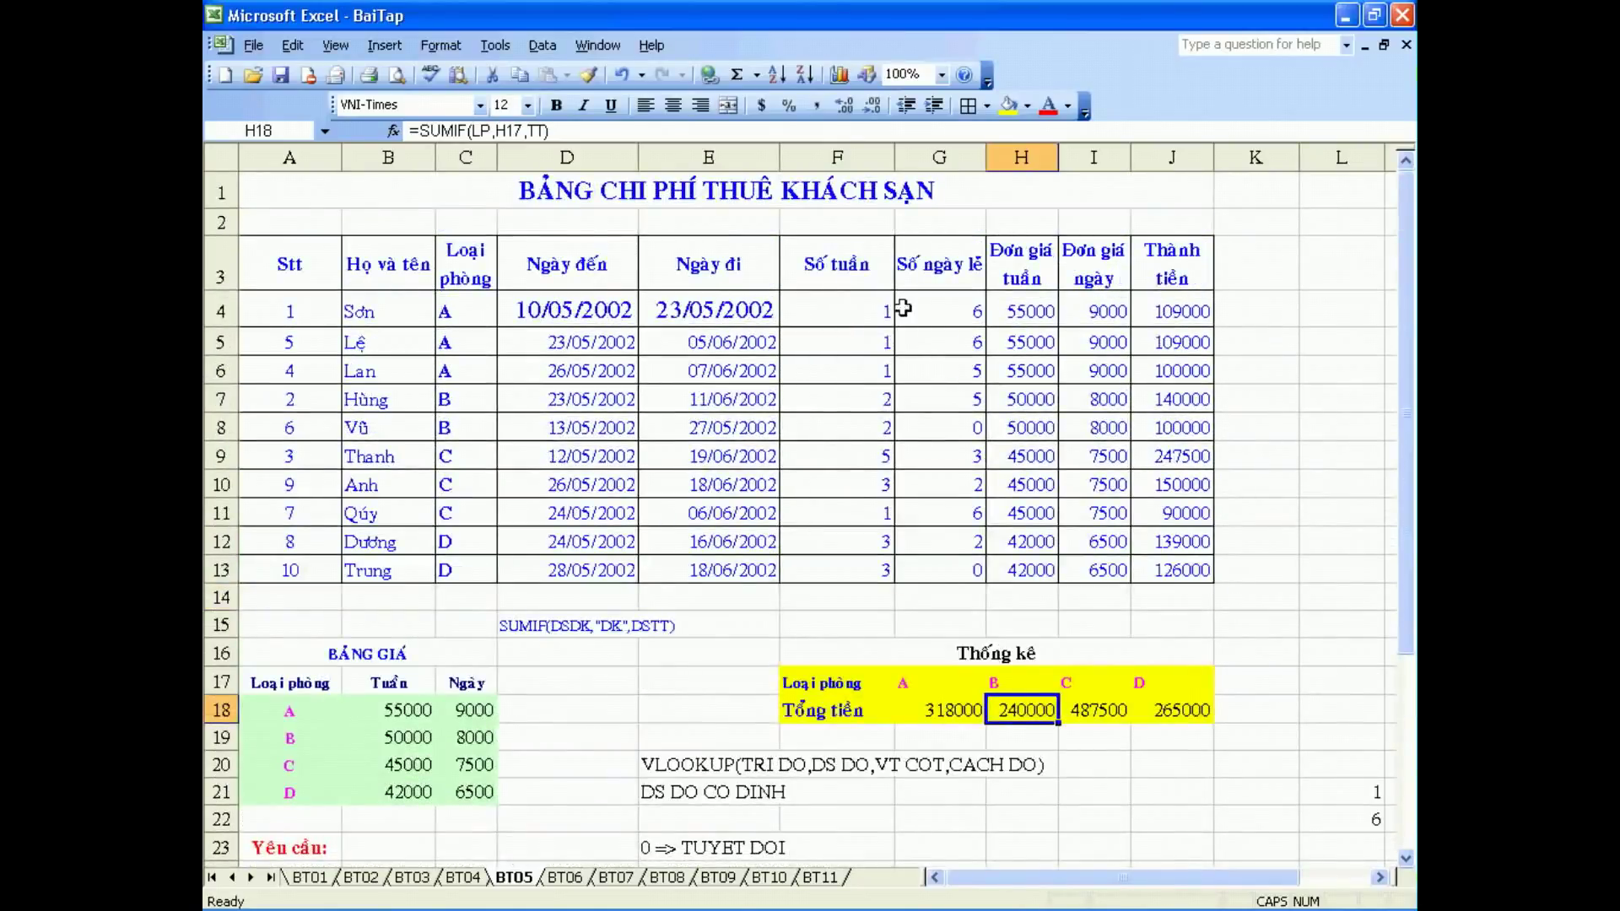
scroll(918, 312, down, 2)
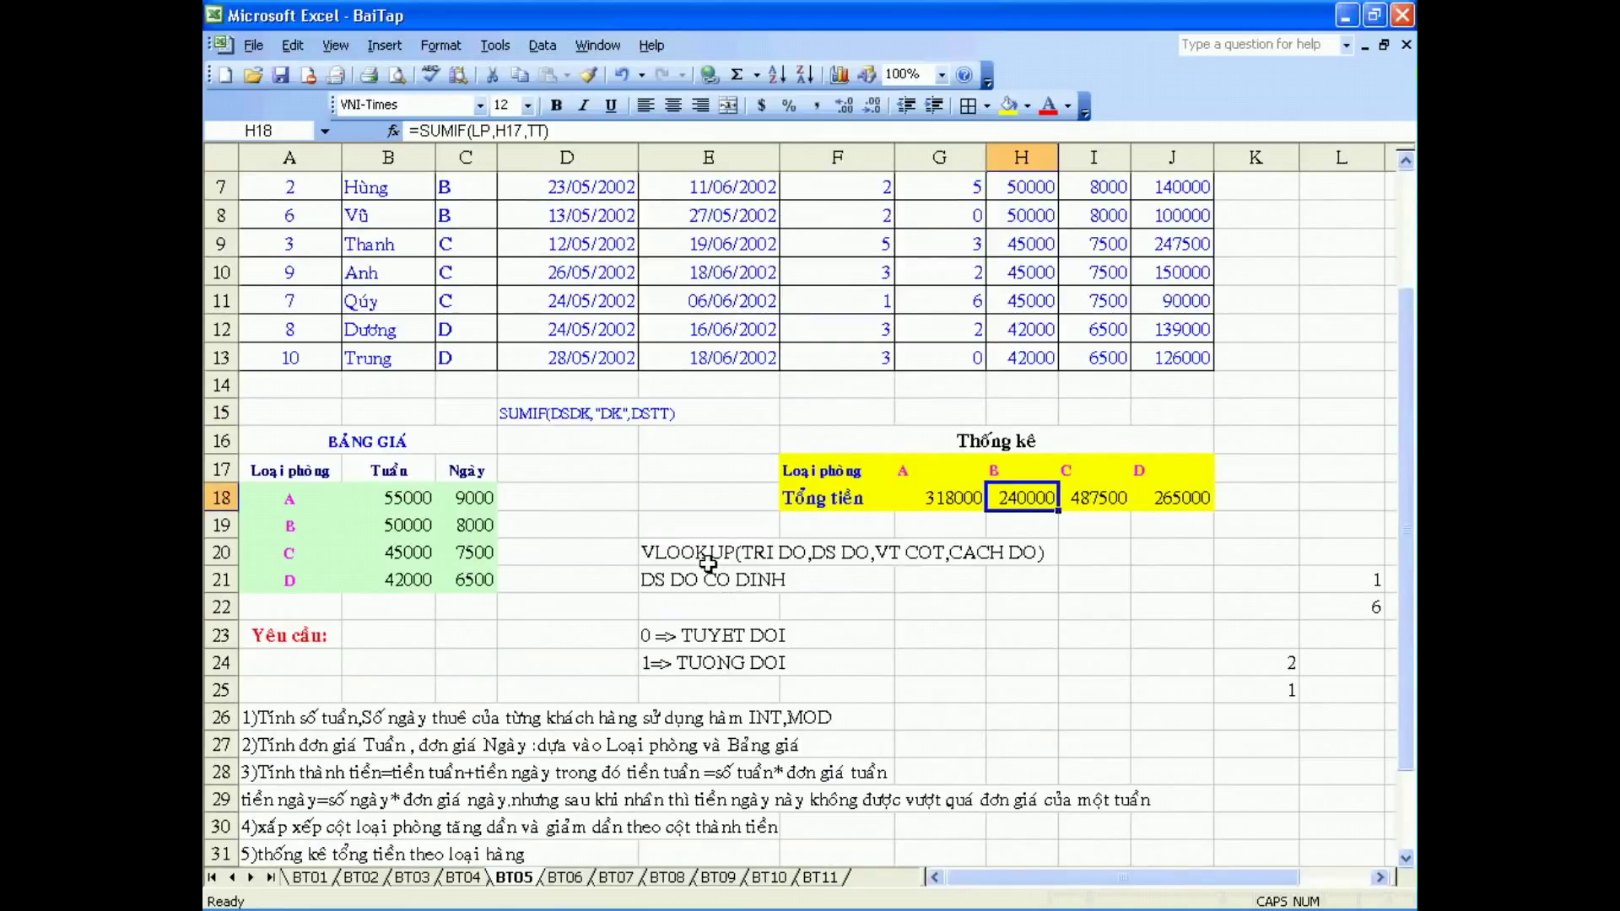
scroll(708, 563, up, 2)
click(467, 311)
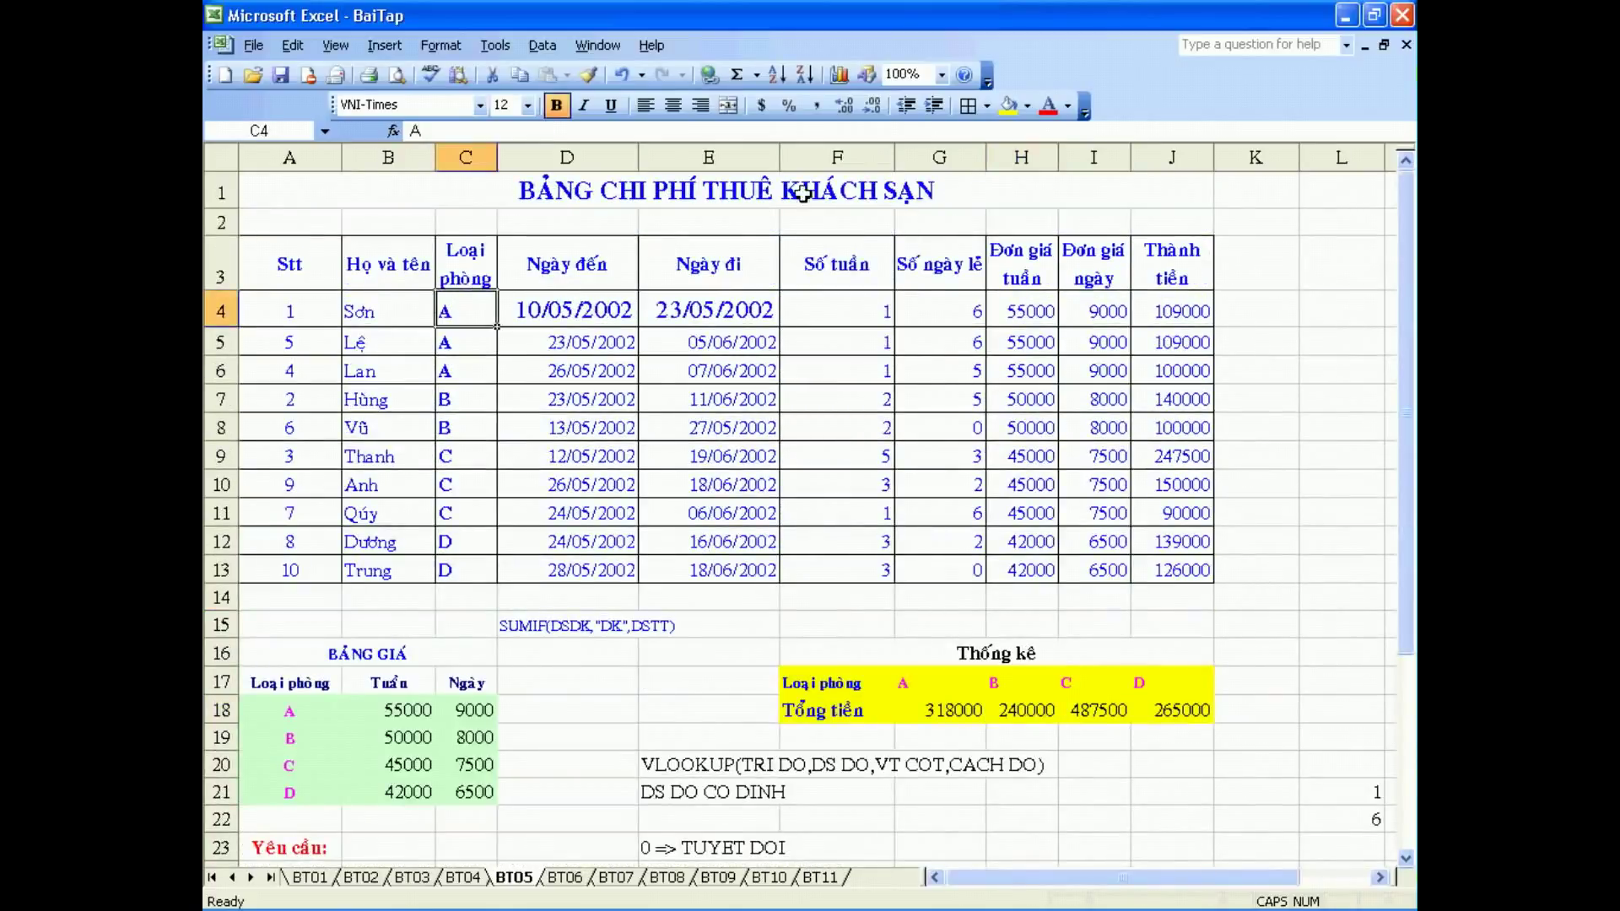
click(1006, 106)
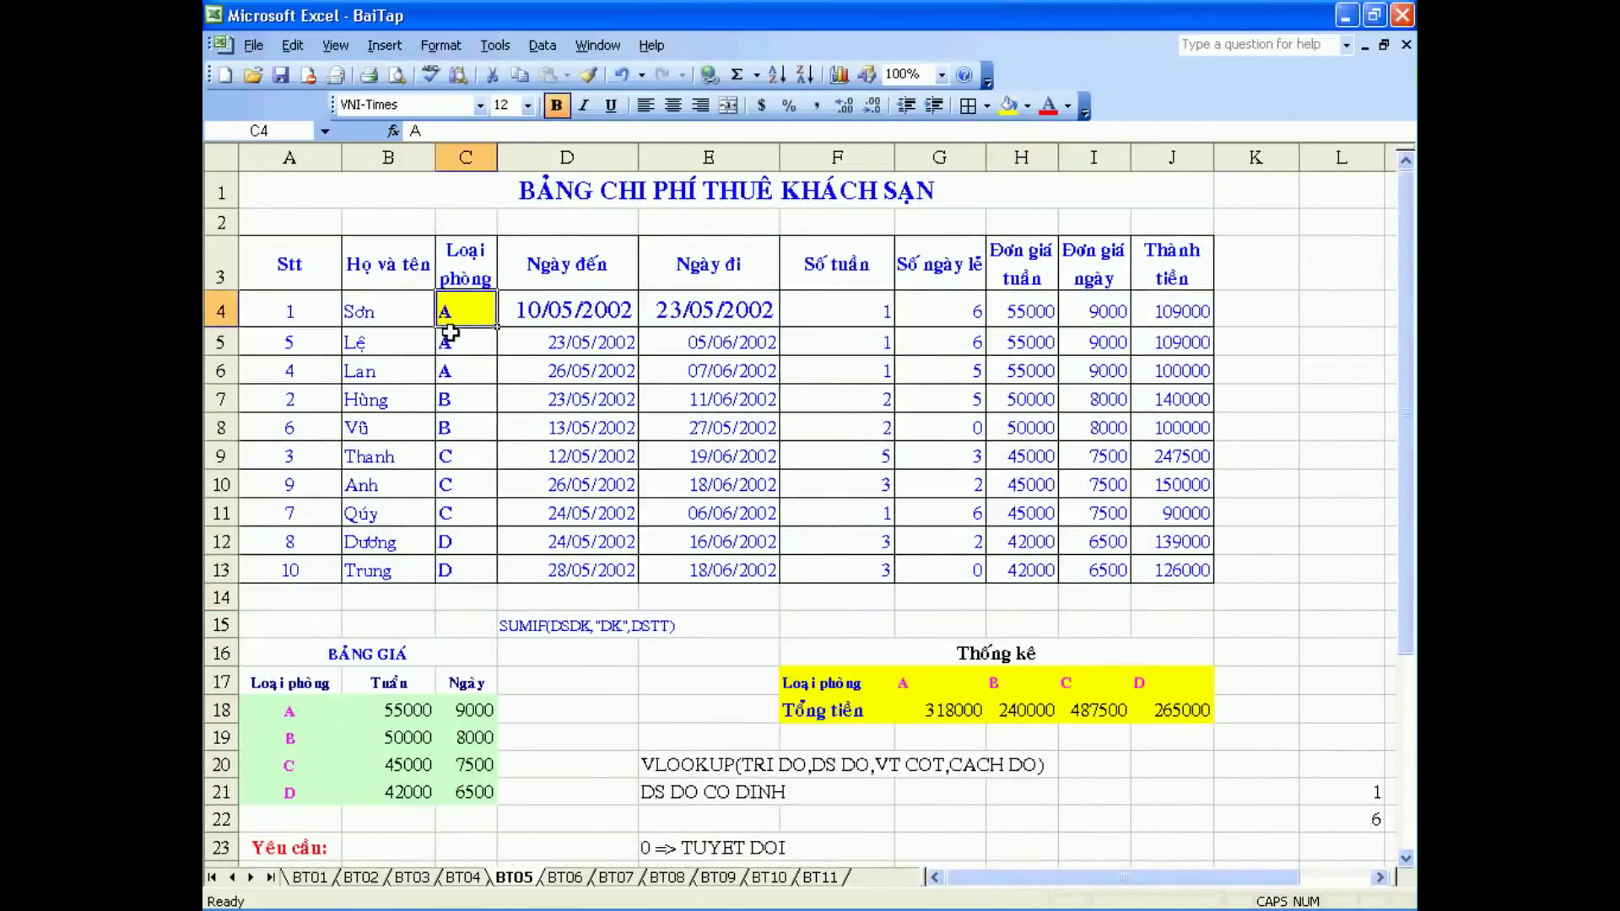
Examine the room type and Tuần price cells in the BẢNG GIÁ table
scroll(450, 332, down, 1)
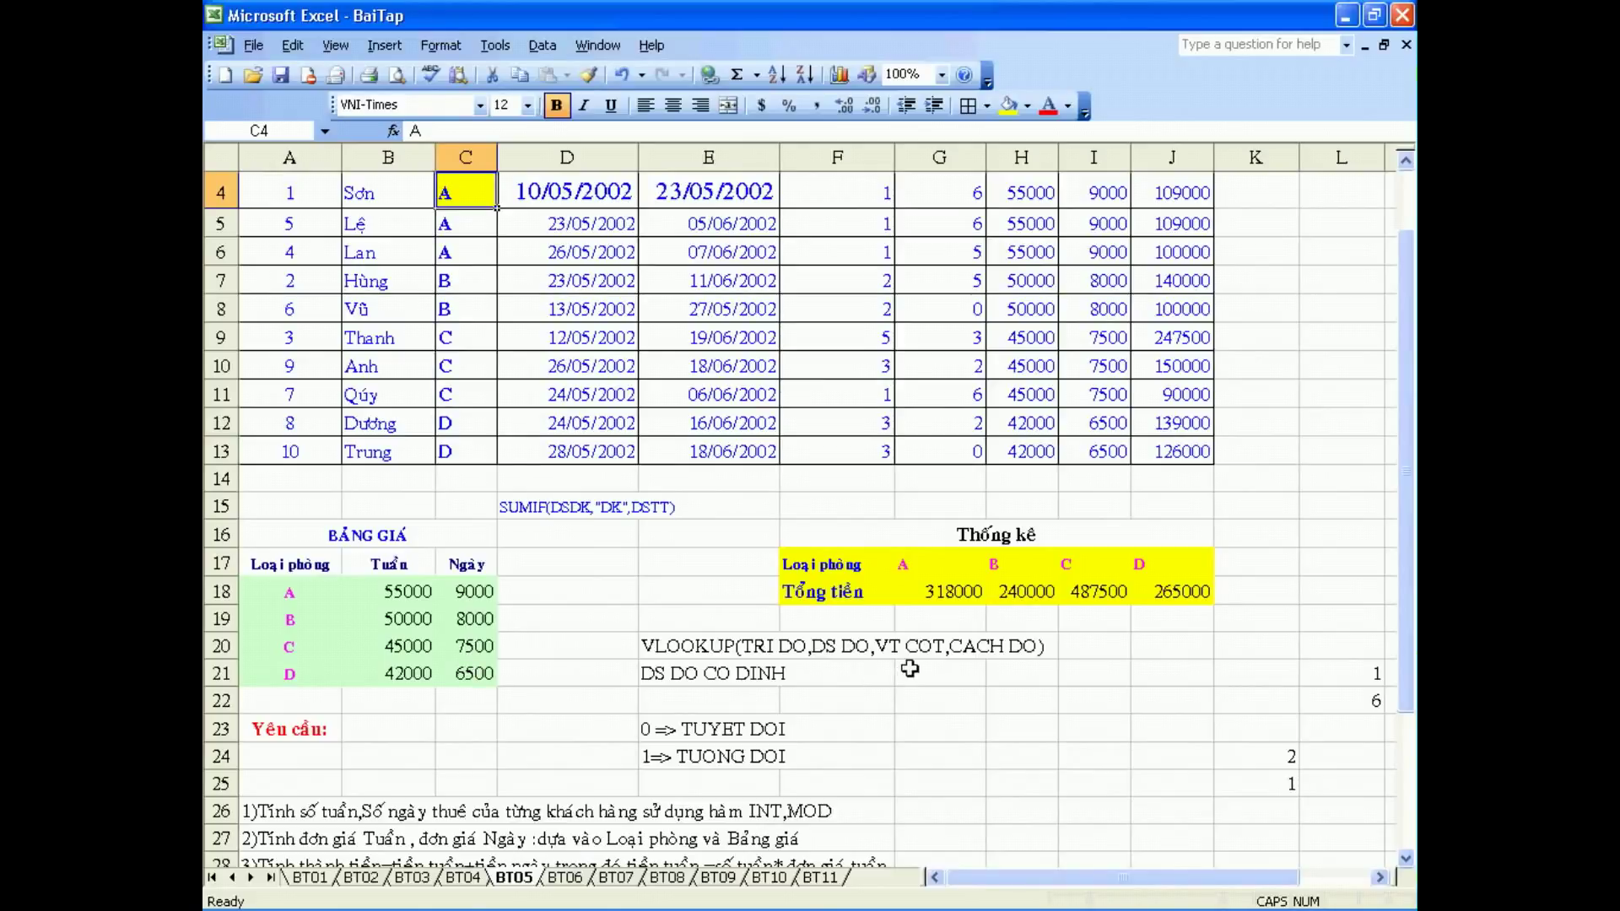
click(316, 574)
click(340, 596)
click(387, 596)
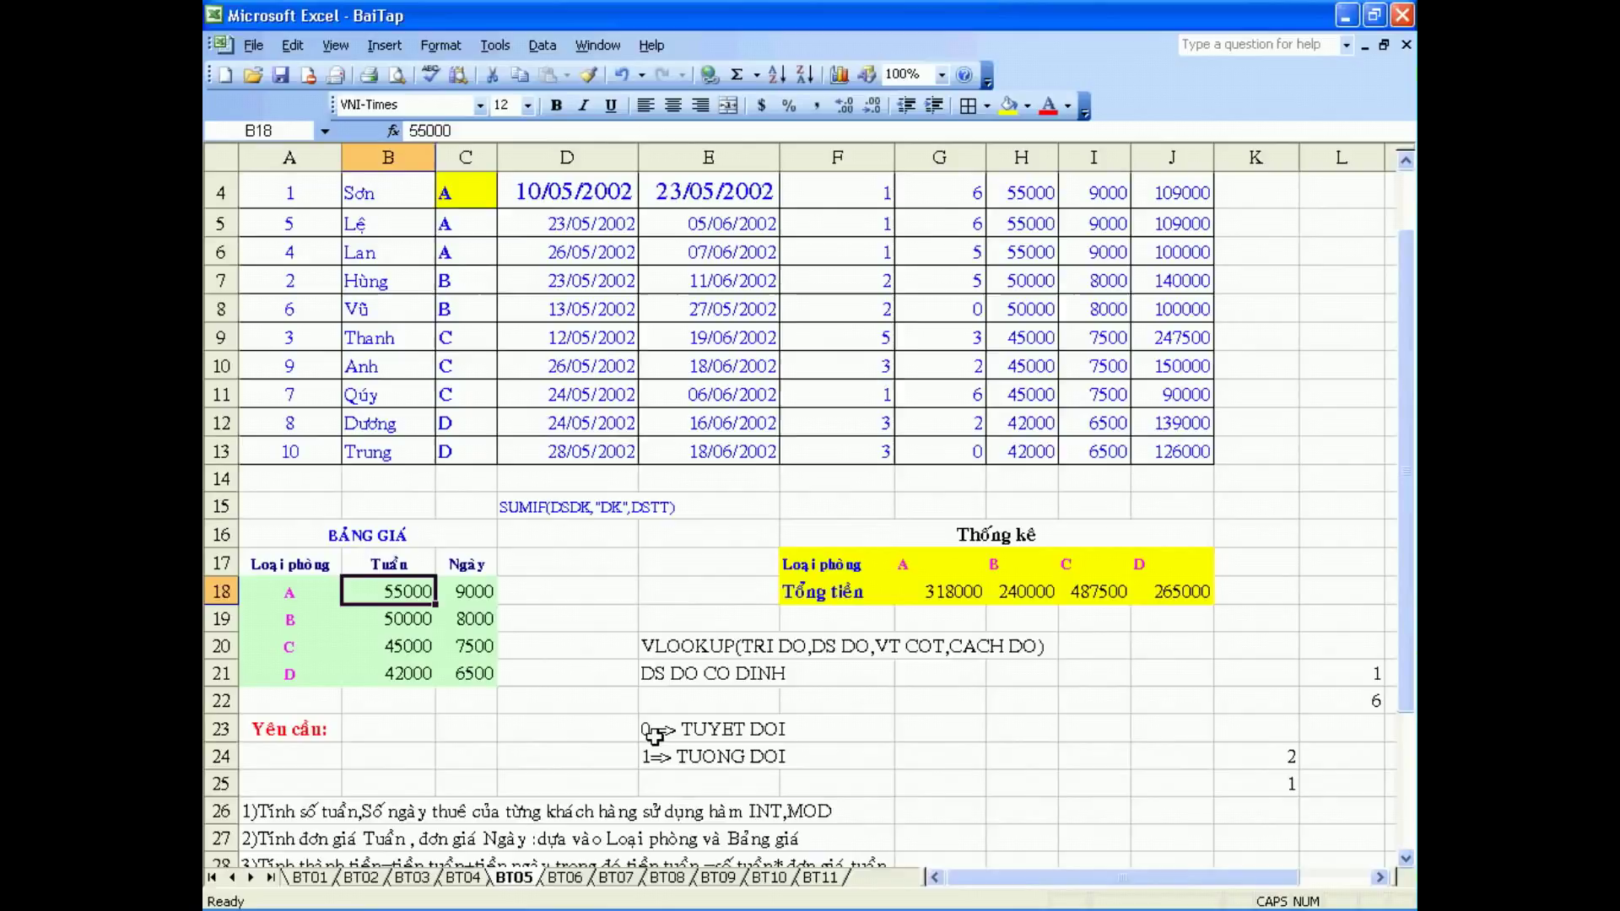
Enter the note "DE BAI YEU CAU DUA VA CAI GI THI CAI DO LA TRI DO" in G33, below the requirements
scroll(654, 737, down, 3)
click(947, 742)
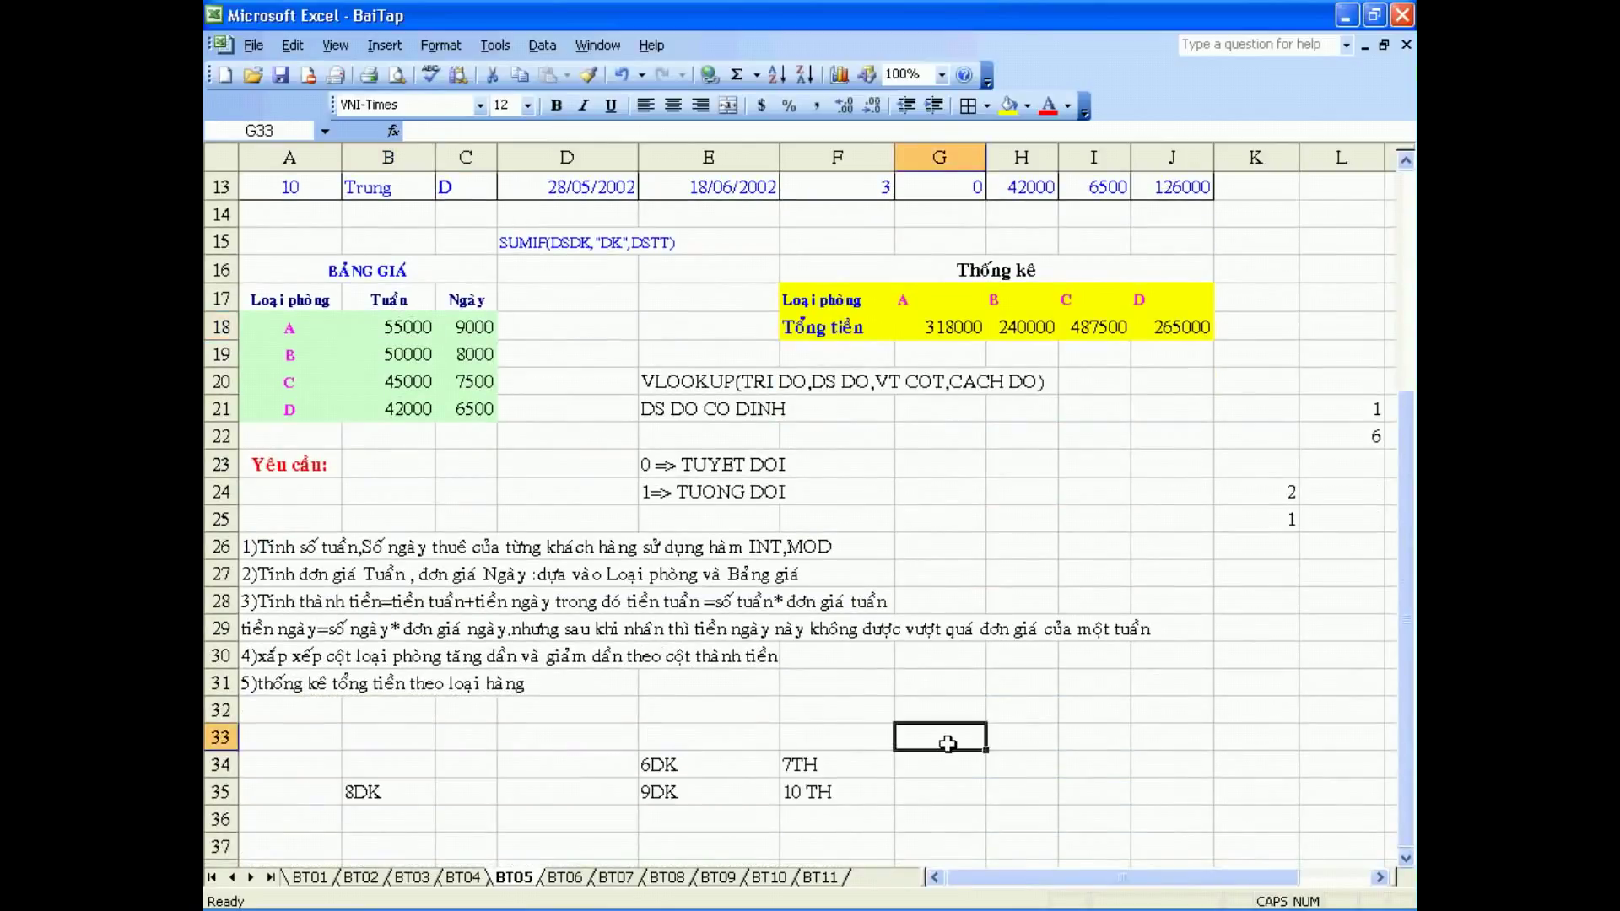
text(DE BAI)
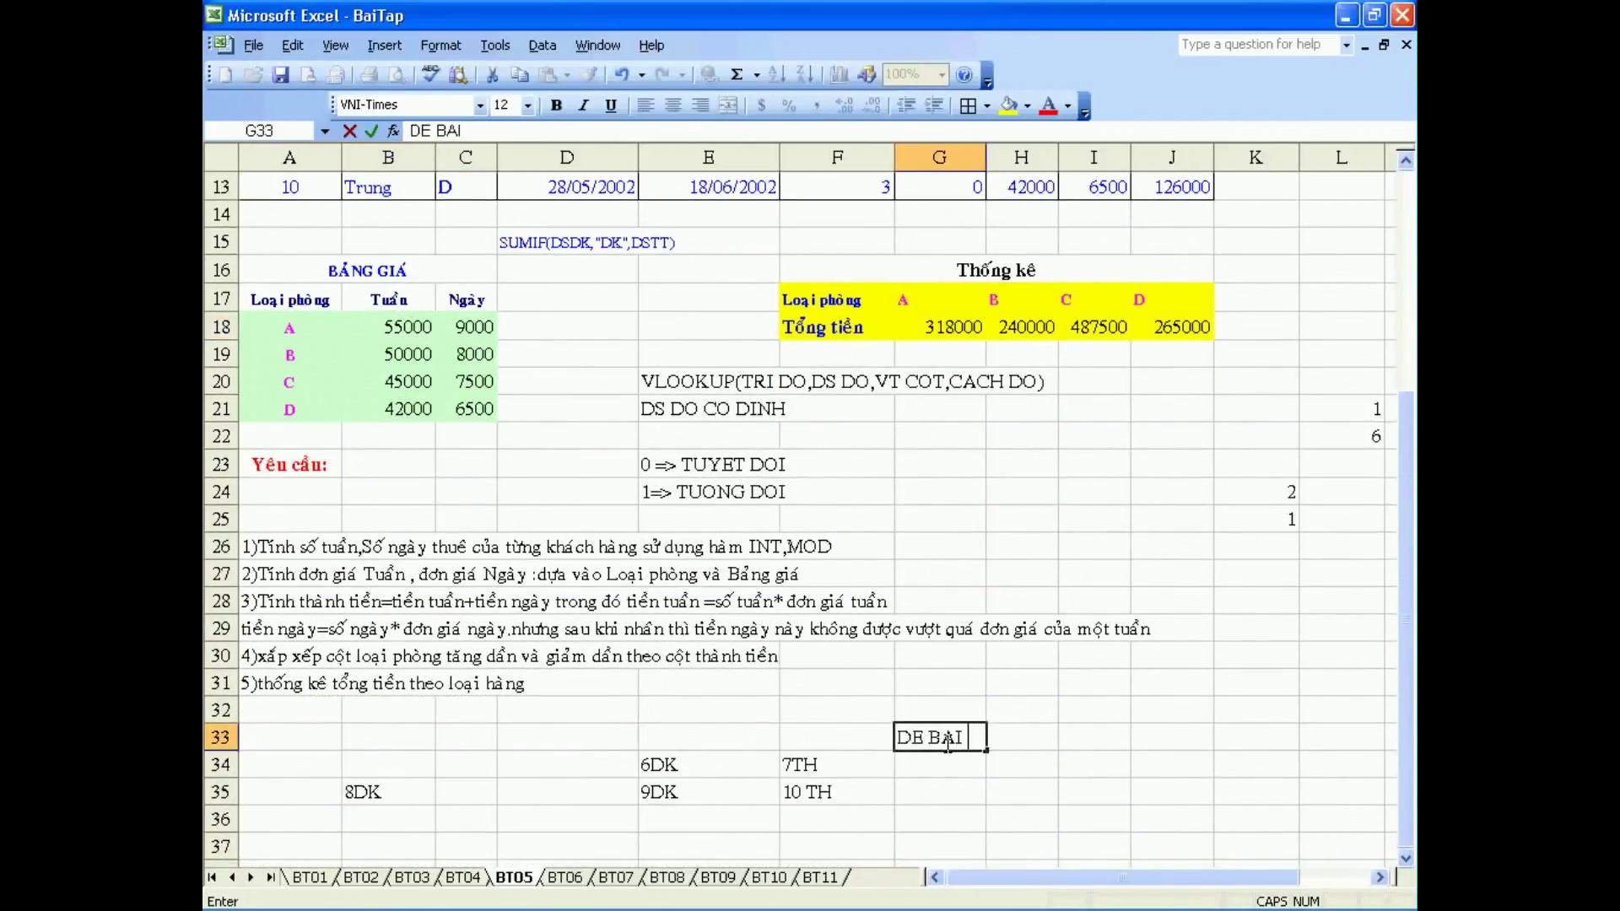
text( CA)
text( YEU CAU)
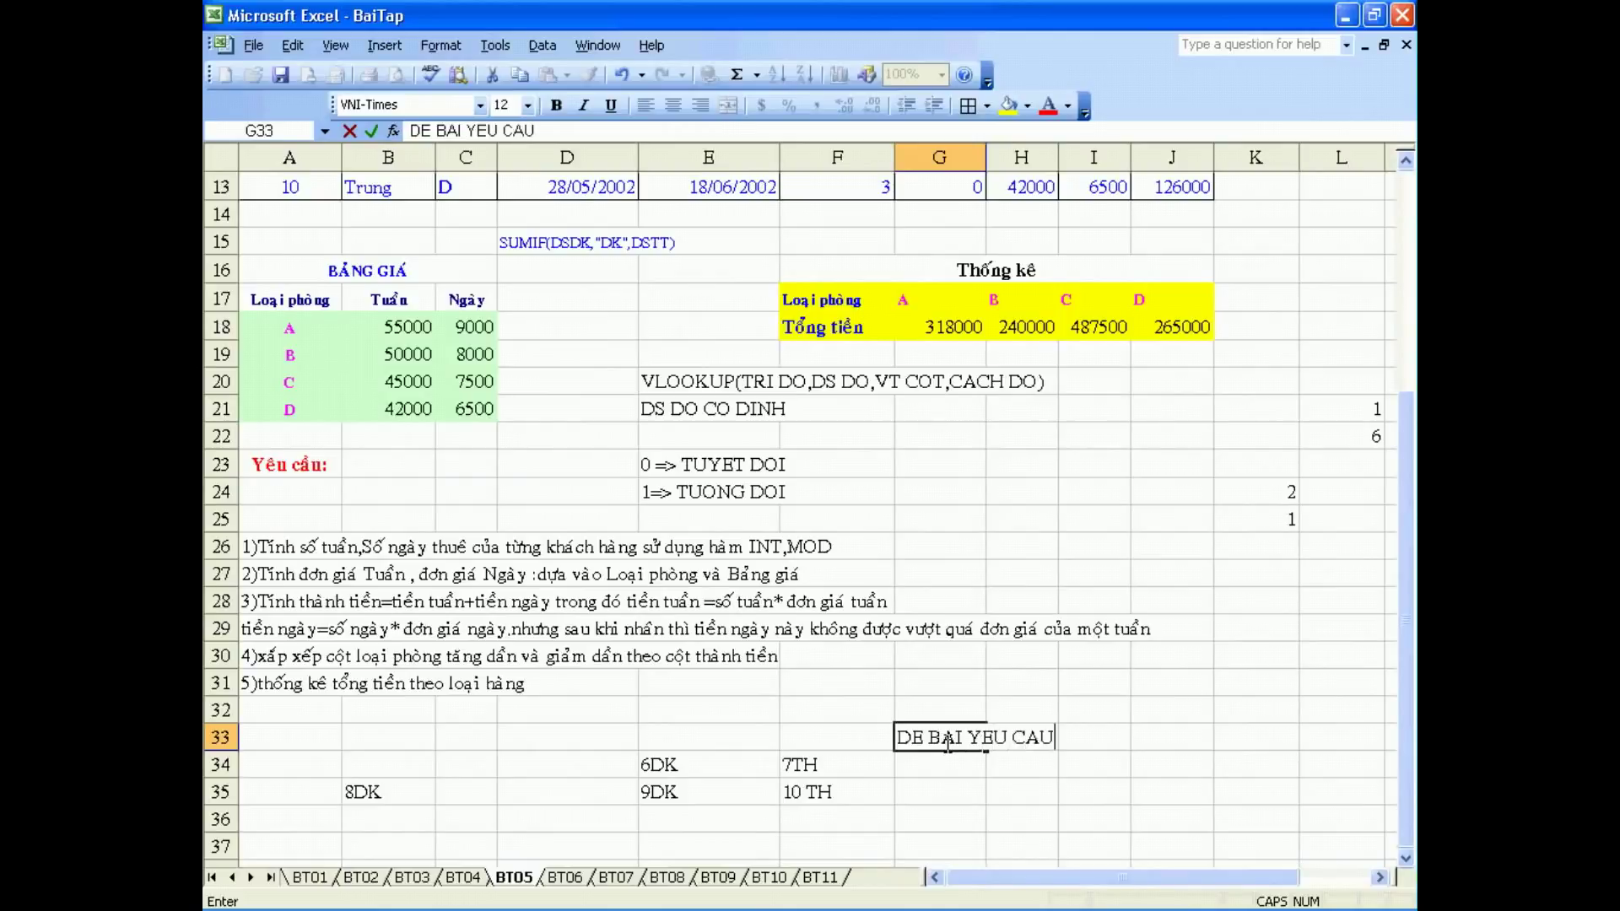
text( DUA VA CAI )
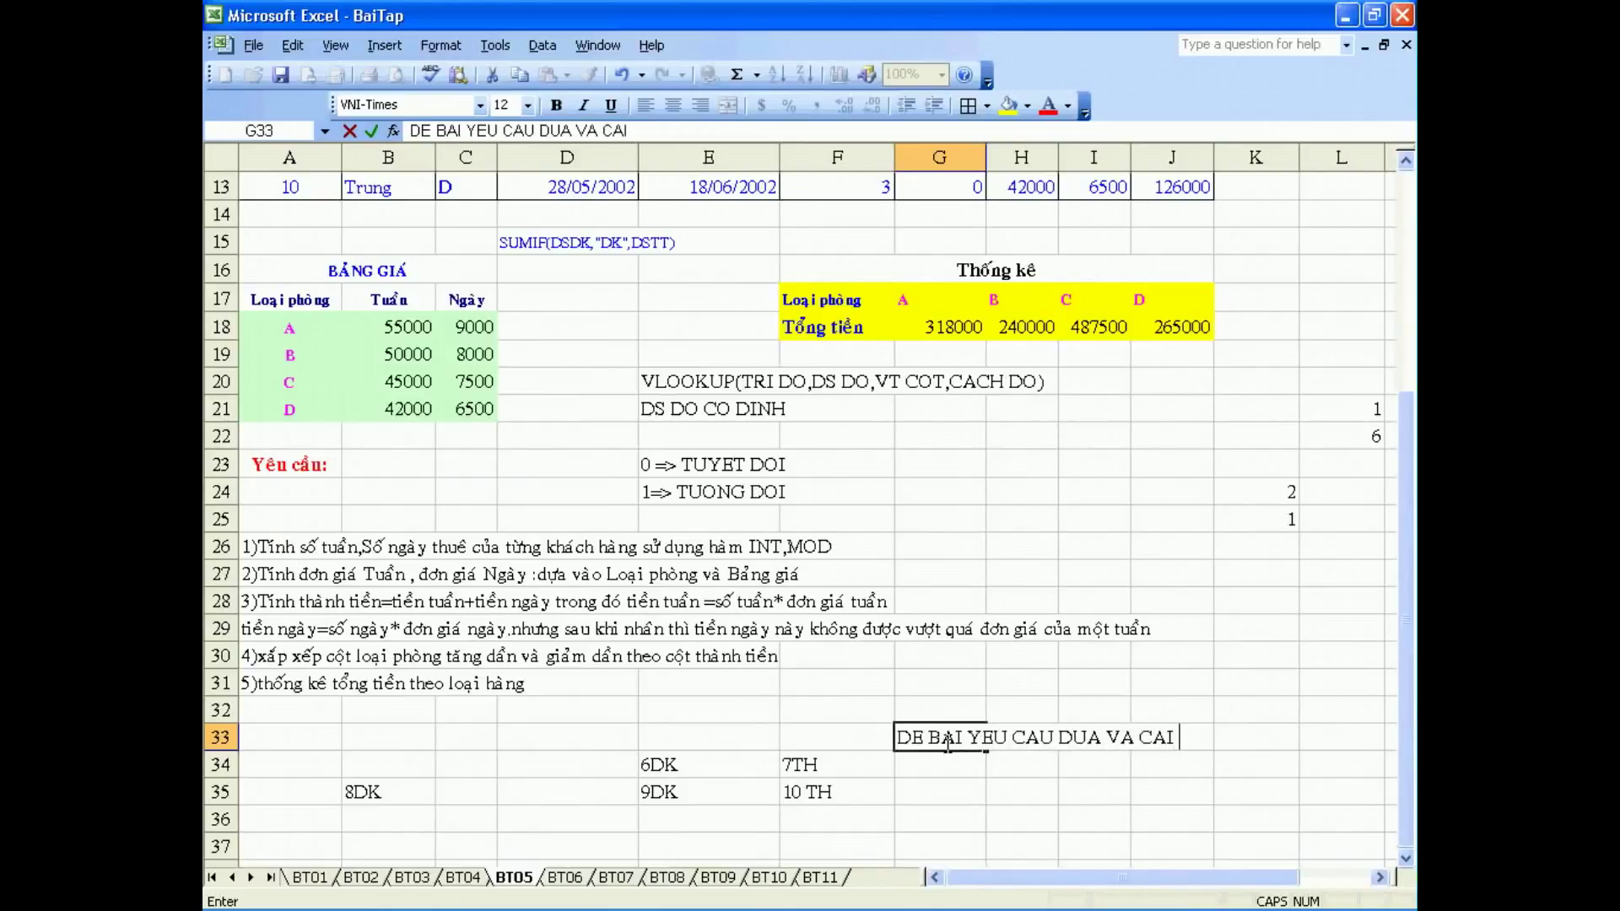
text(GI THI CAI D)
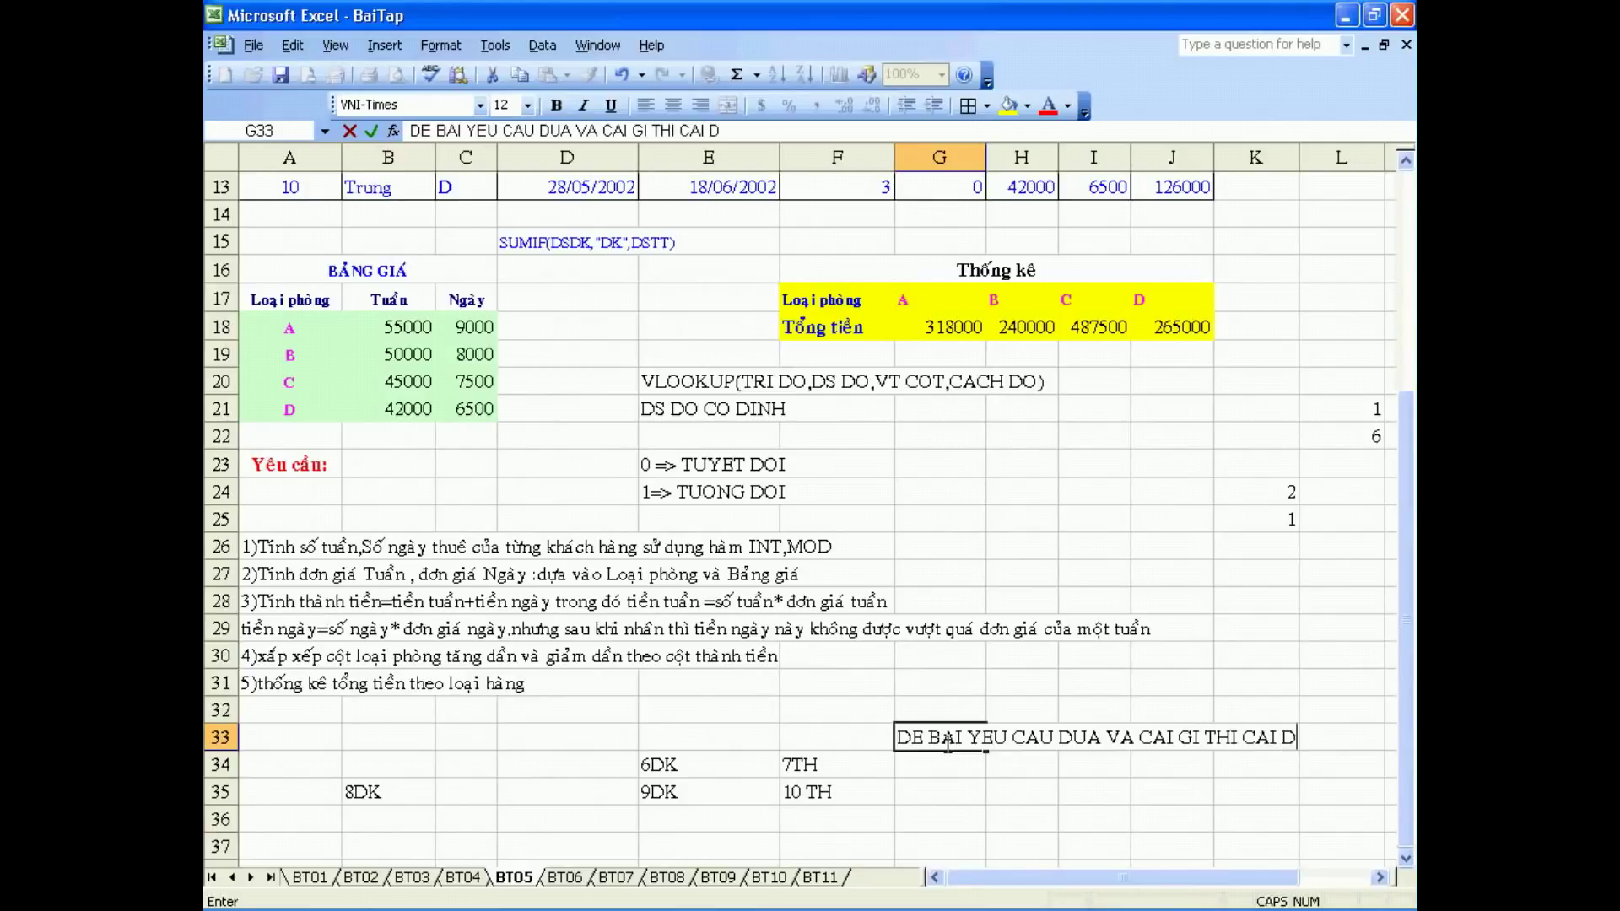
text(O LA TRI DO)
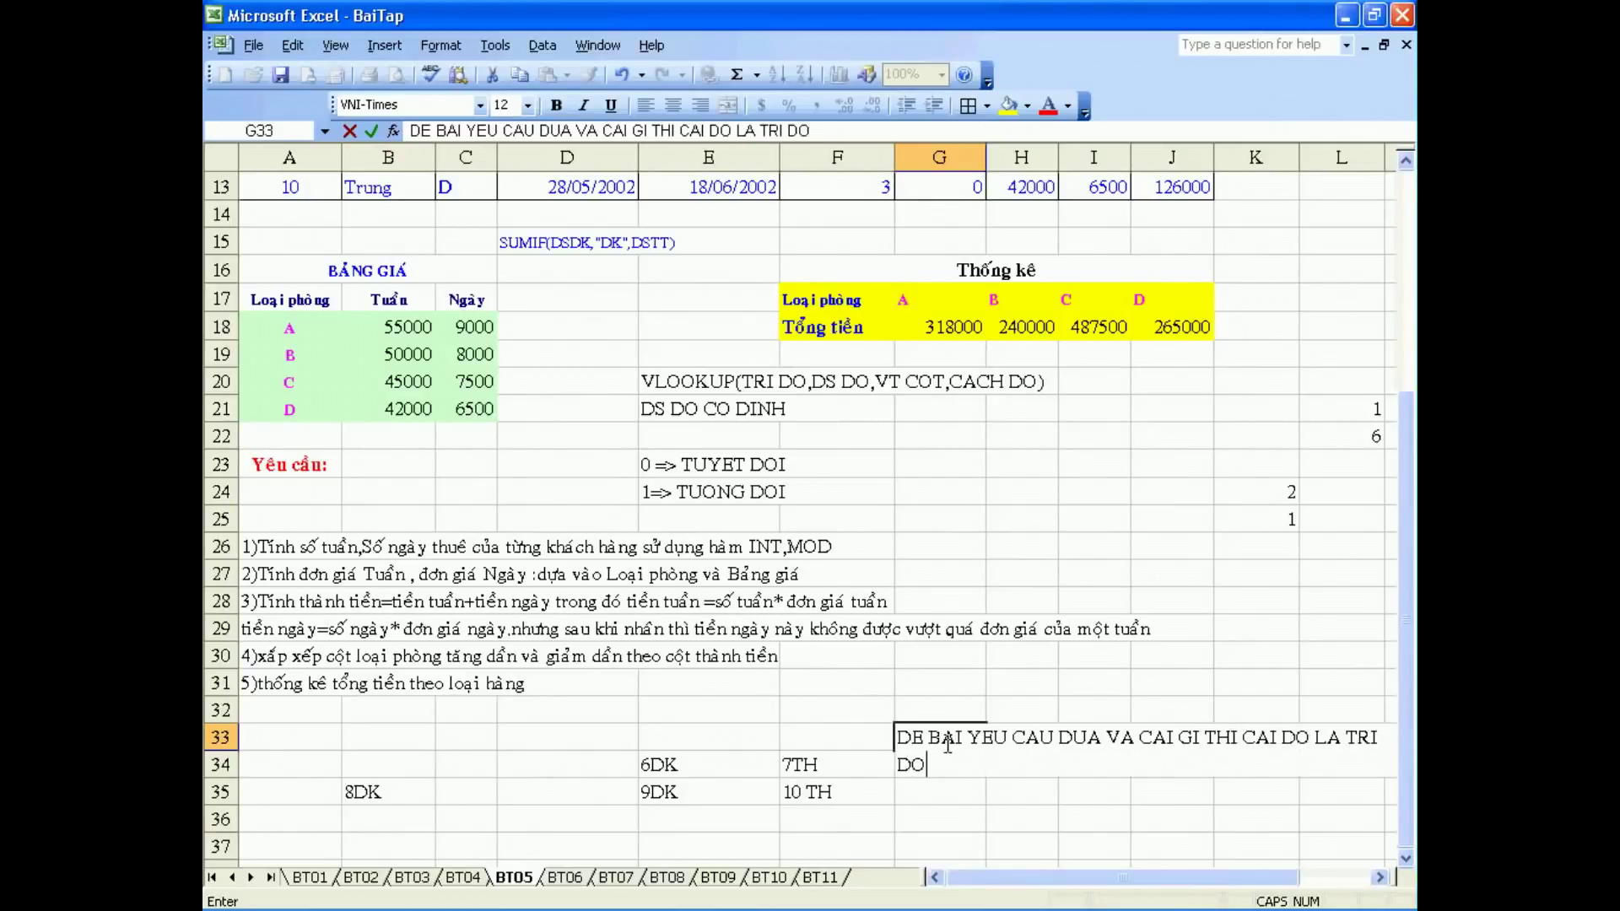
key(Return)
Add the note "DO TRONG BANG NAO THI CAI DO LA BANG DO" in G34
text(DO TR)
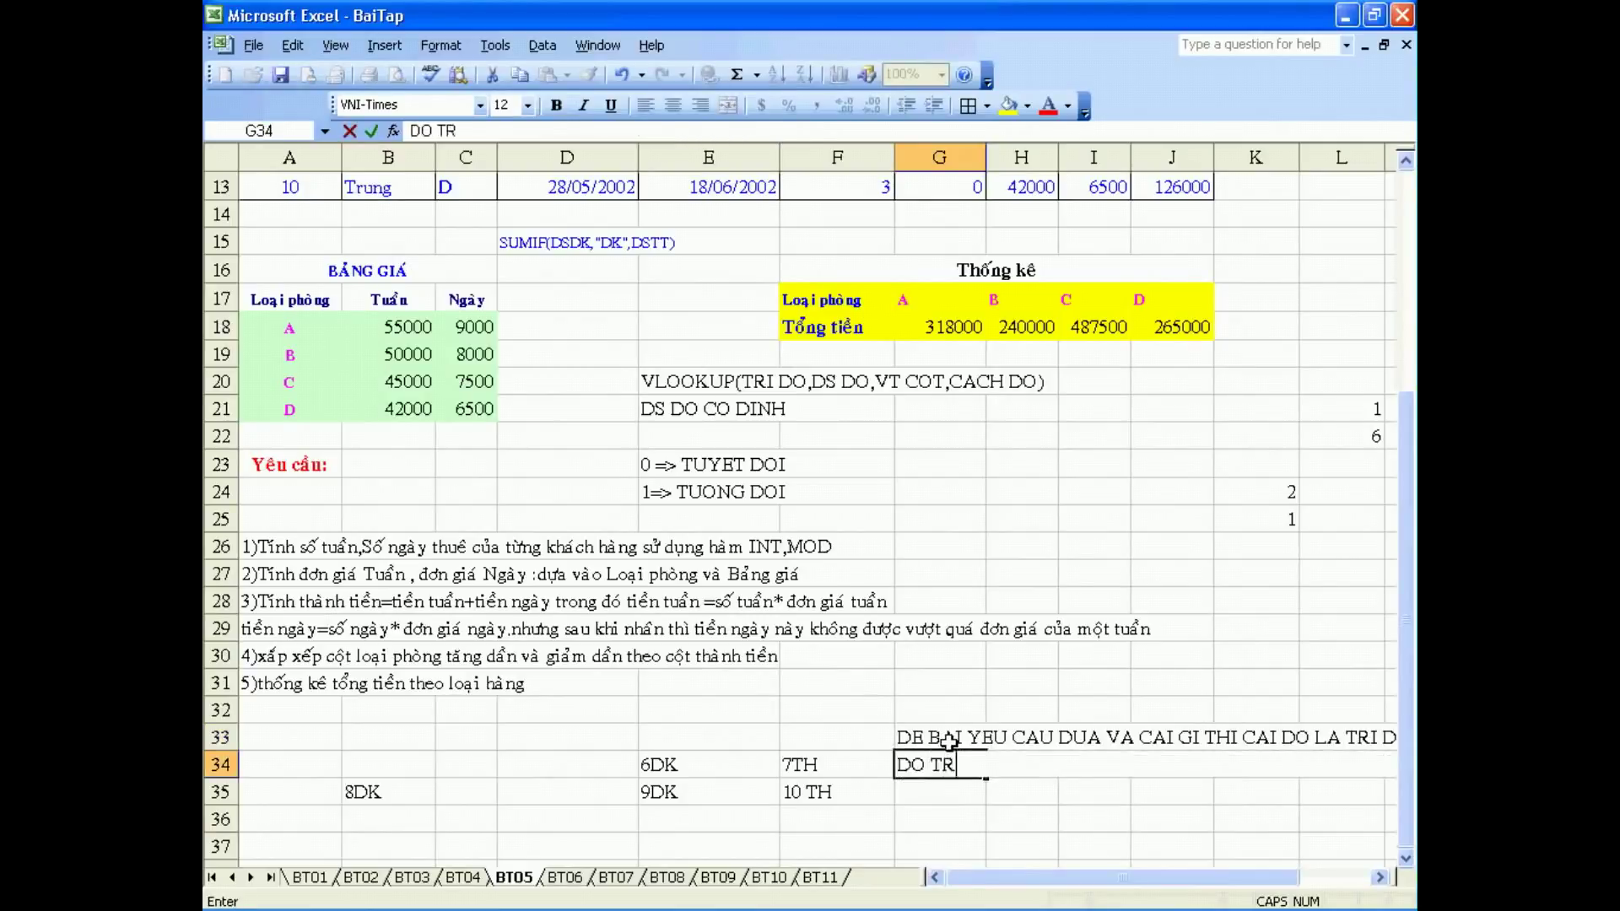
text(ONG BANG NA)
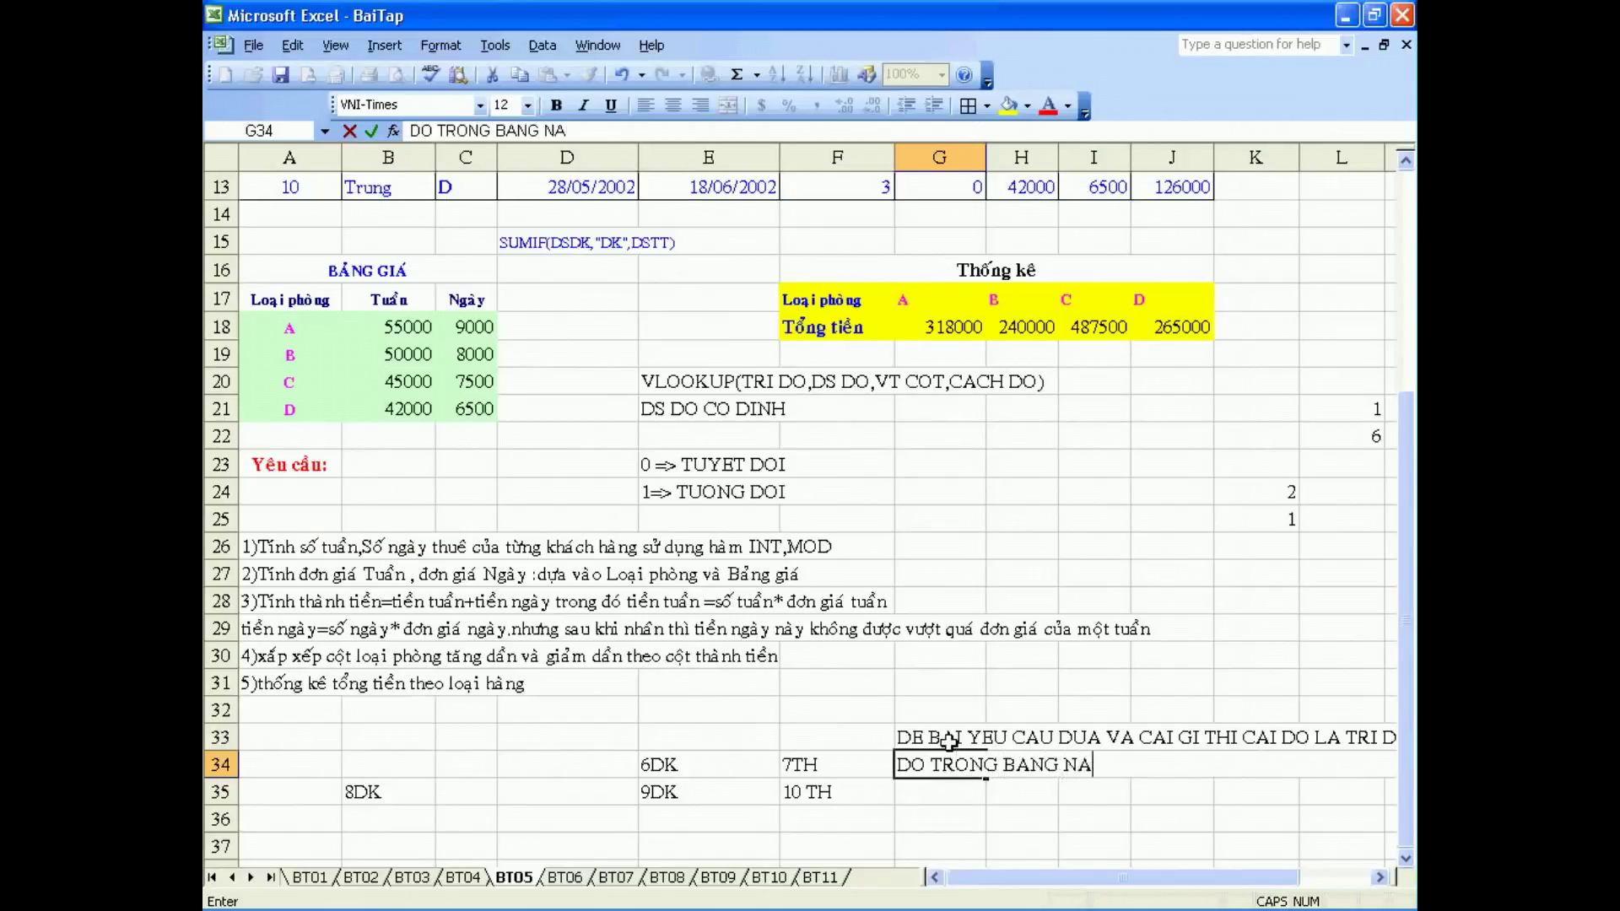
text(O THI CAI D)
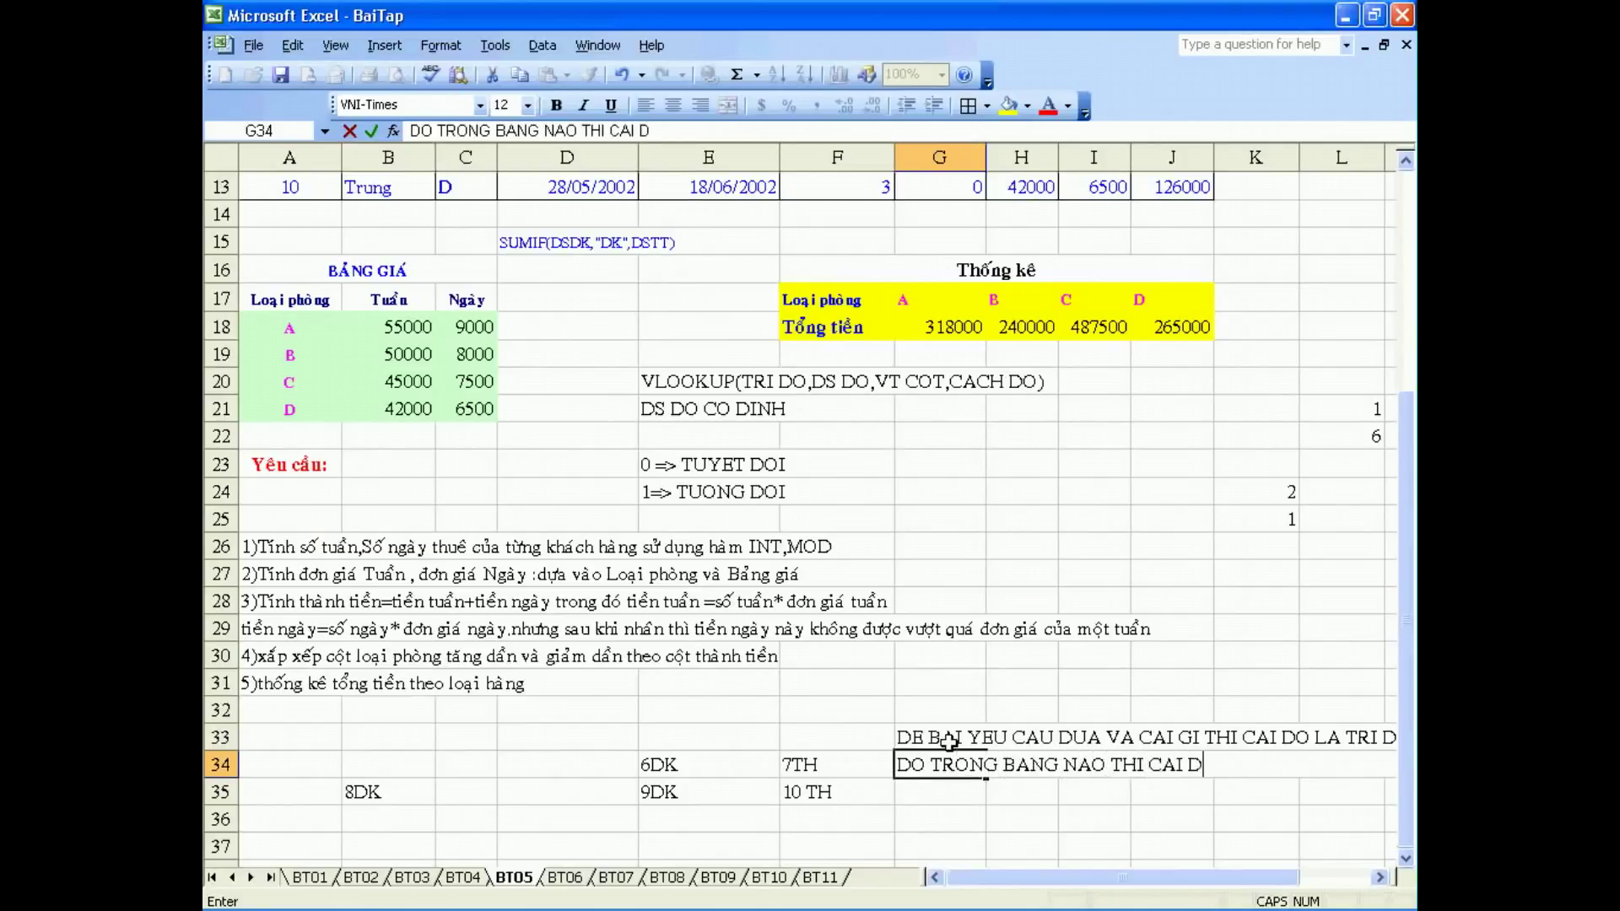
text(O LA BAN)
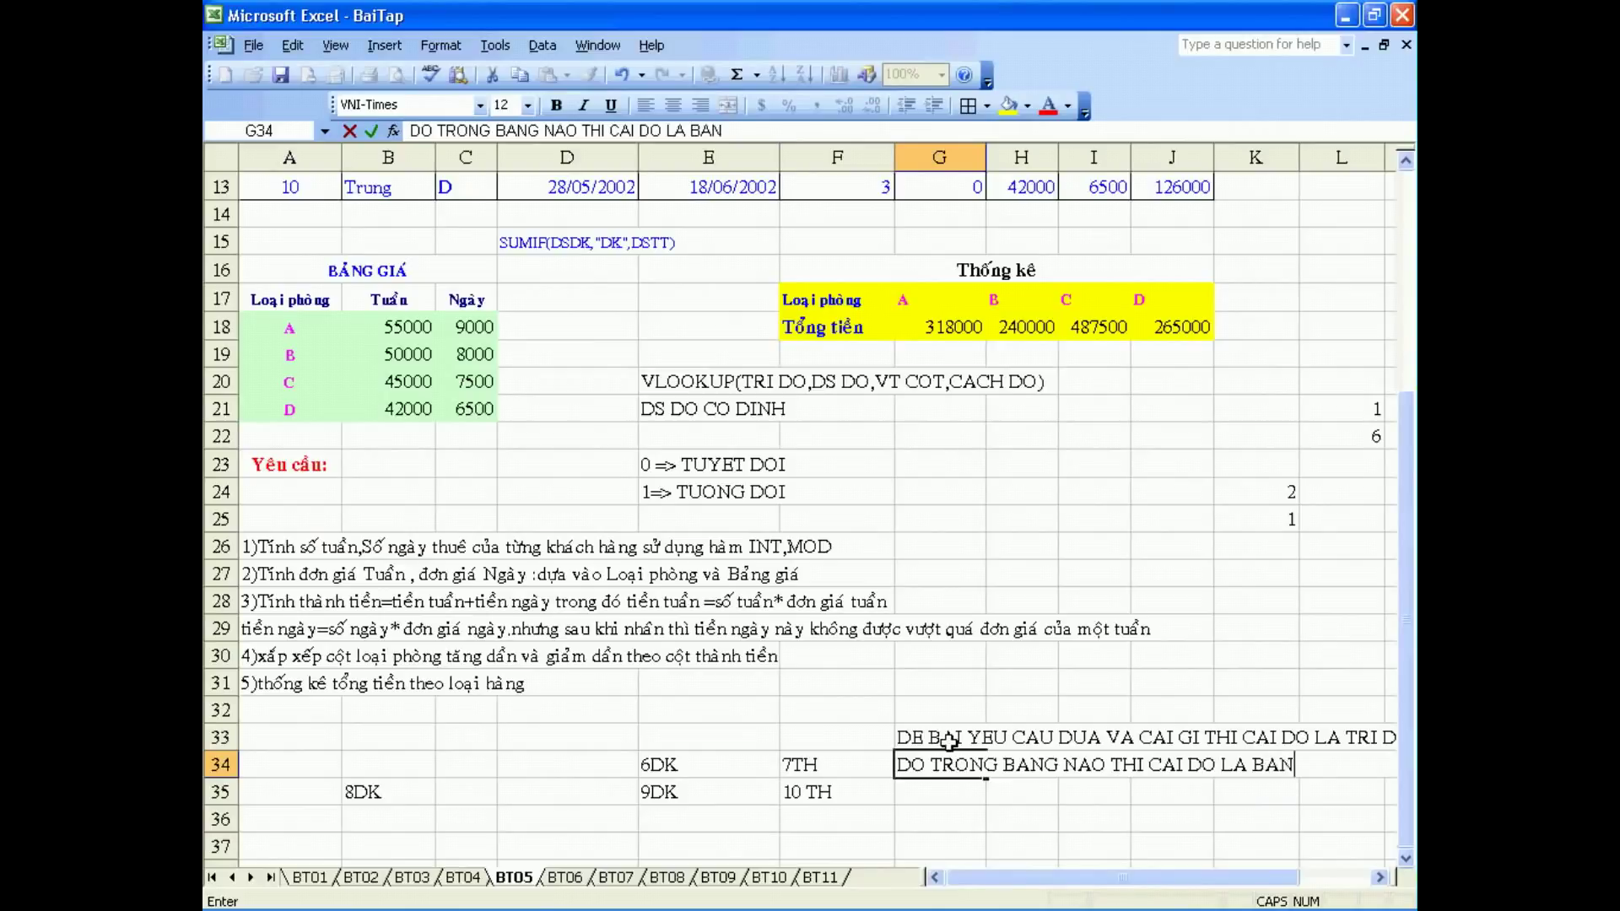
text(G DO)
key(Return)
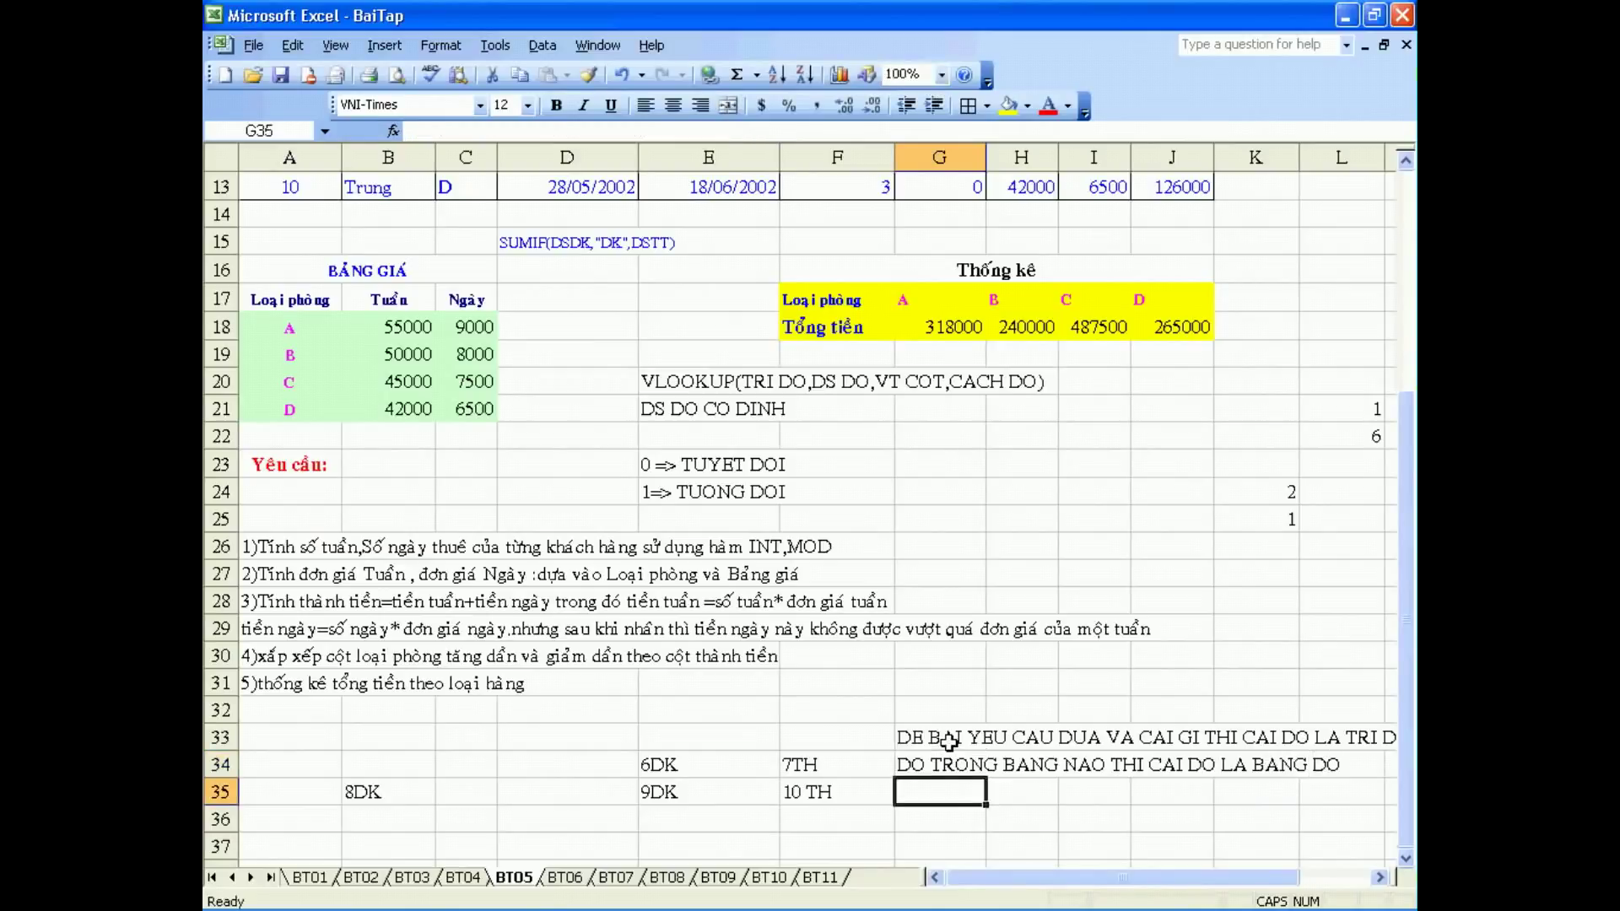
Review the lookup value in C4 against the BANGGIA lookup range A18:C21
scroll(671, 595, up, 4)
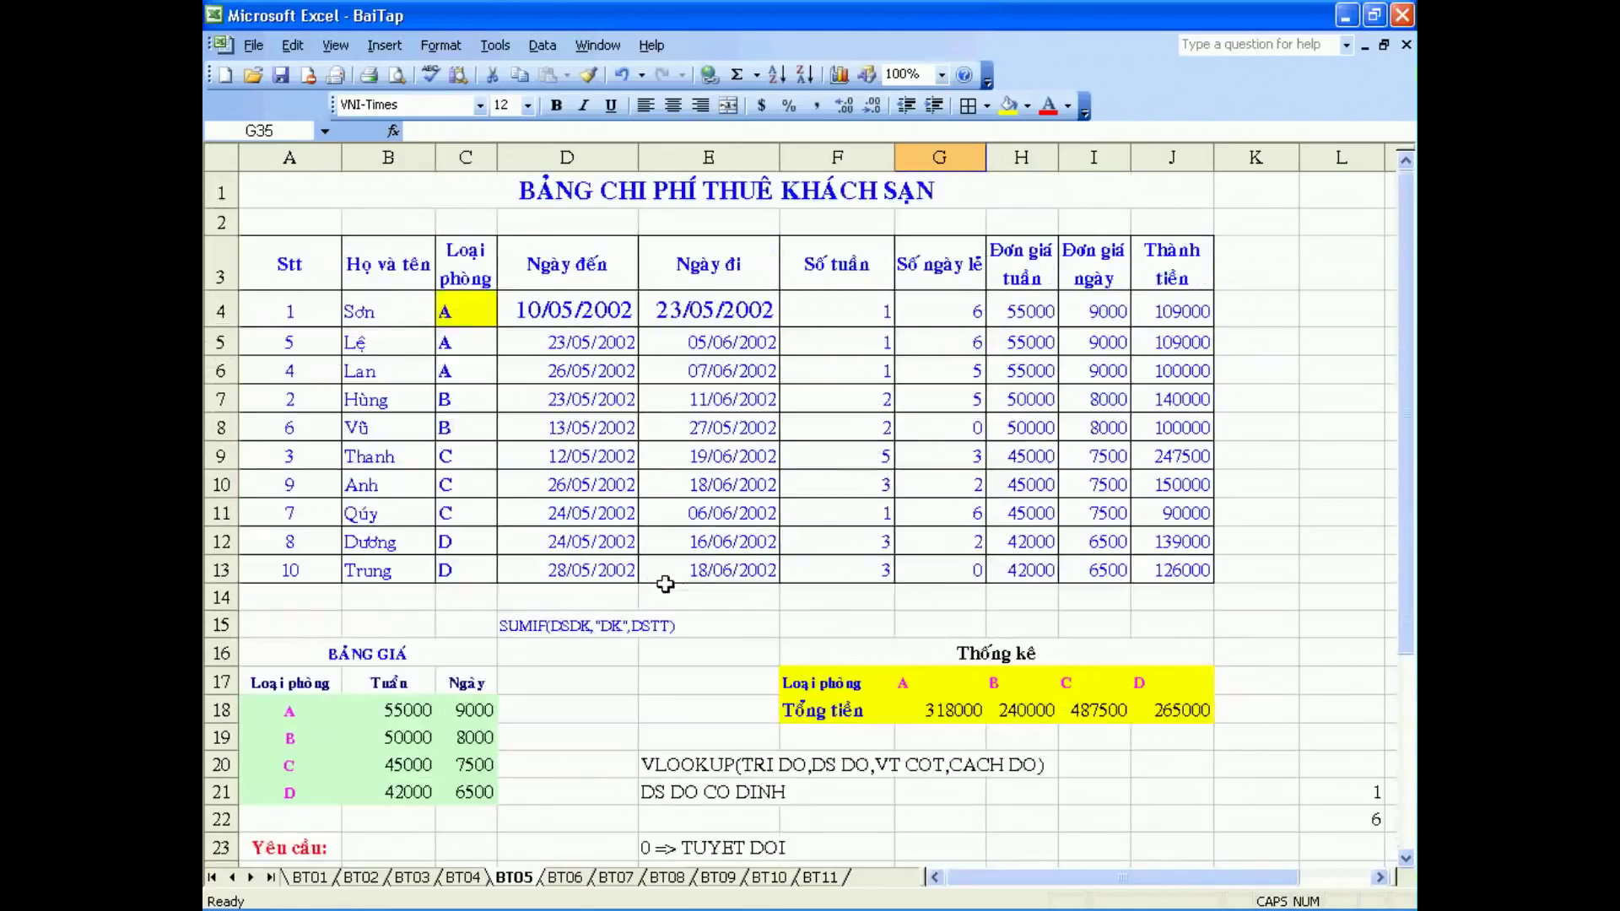
click(467, 309)
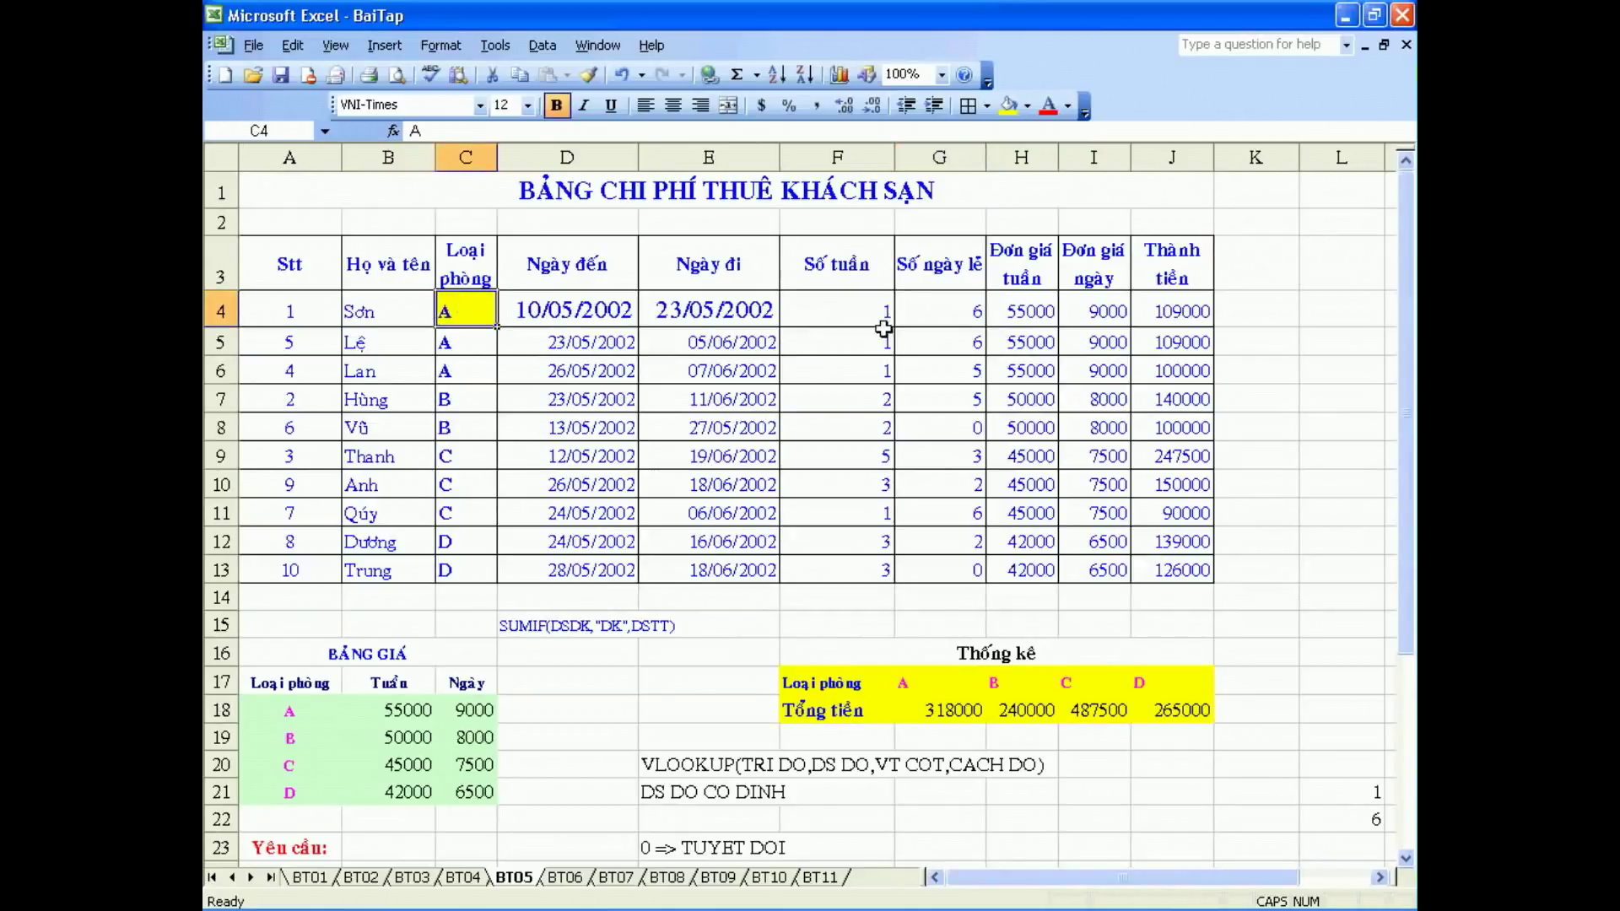
drag(308, 707, 474, 793)
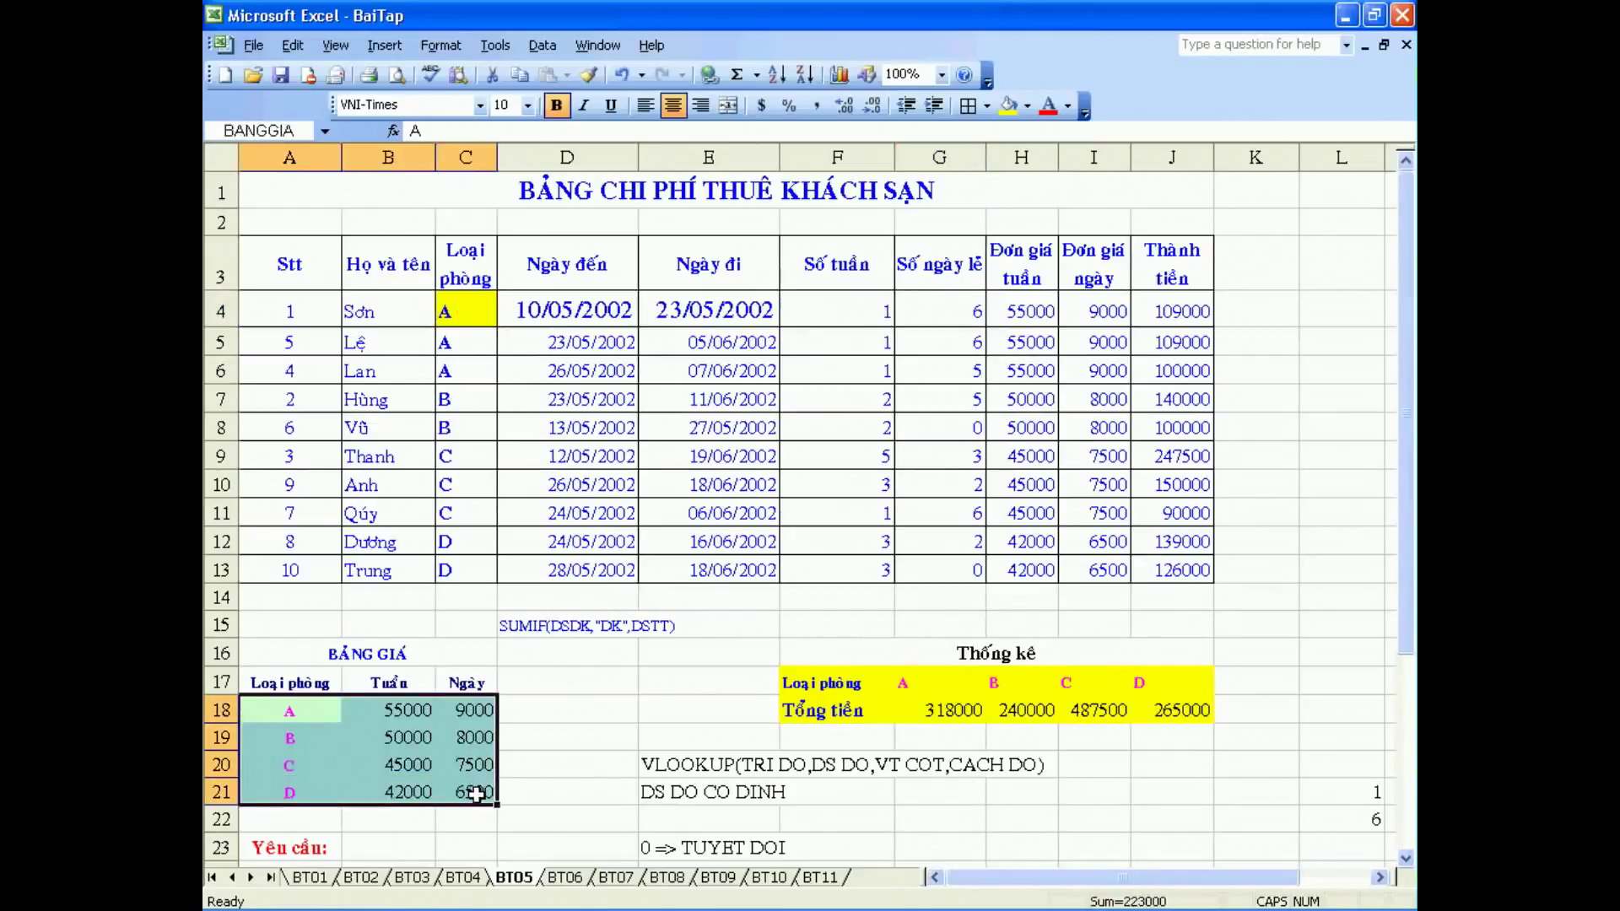
click(484, 306)
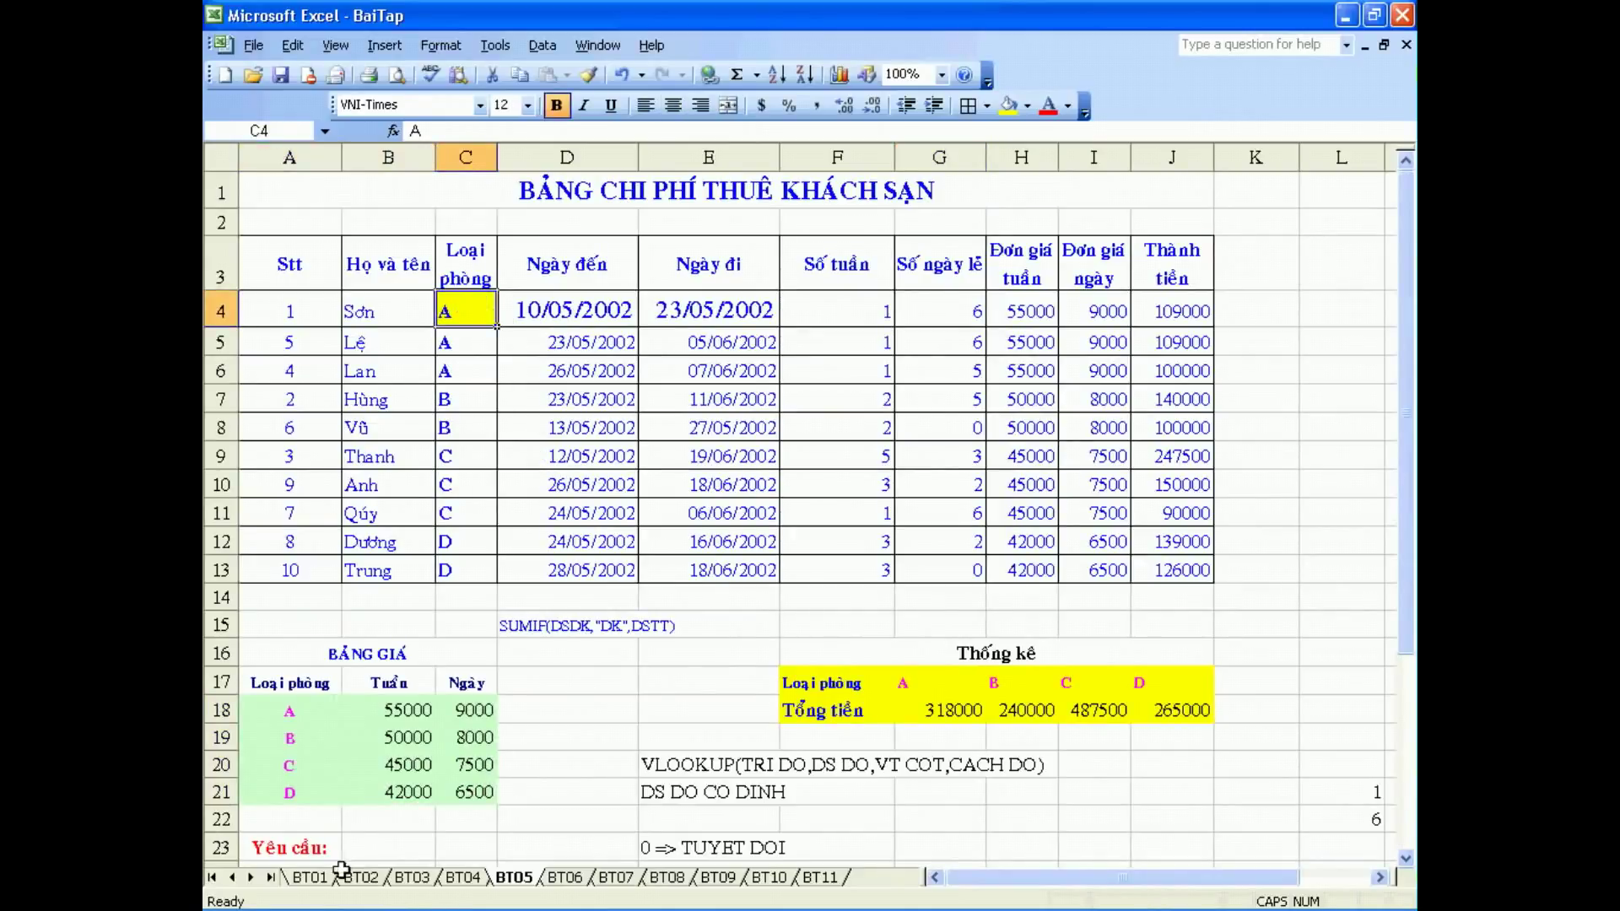
drag(297, 709, 445, 783)
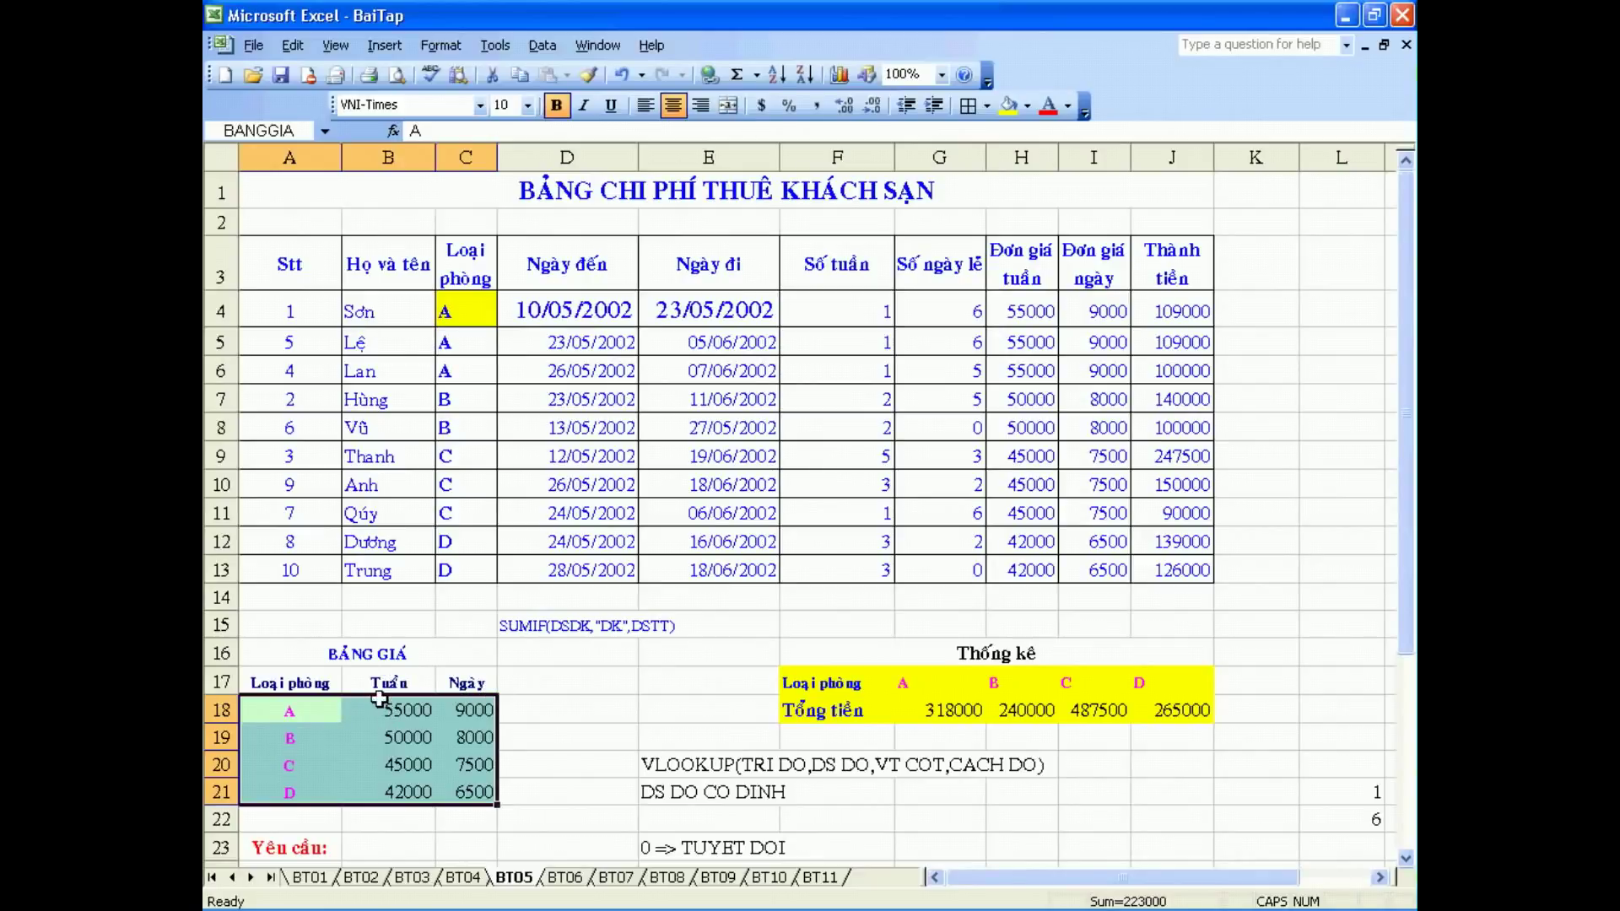
On sheet BT06, fill the first product code in A4 with yellow as the lookup value
click(559, 711)
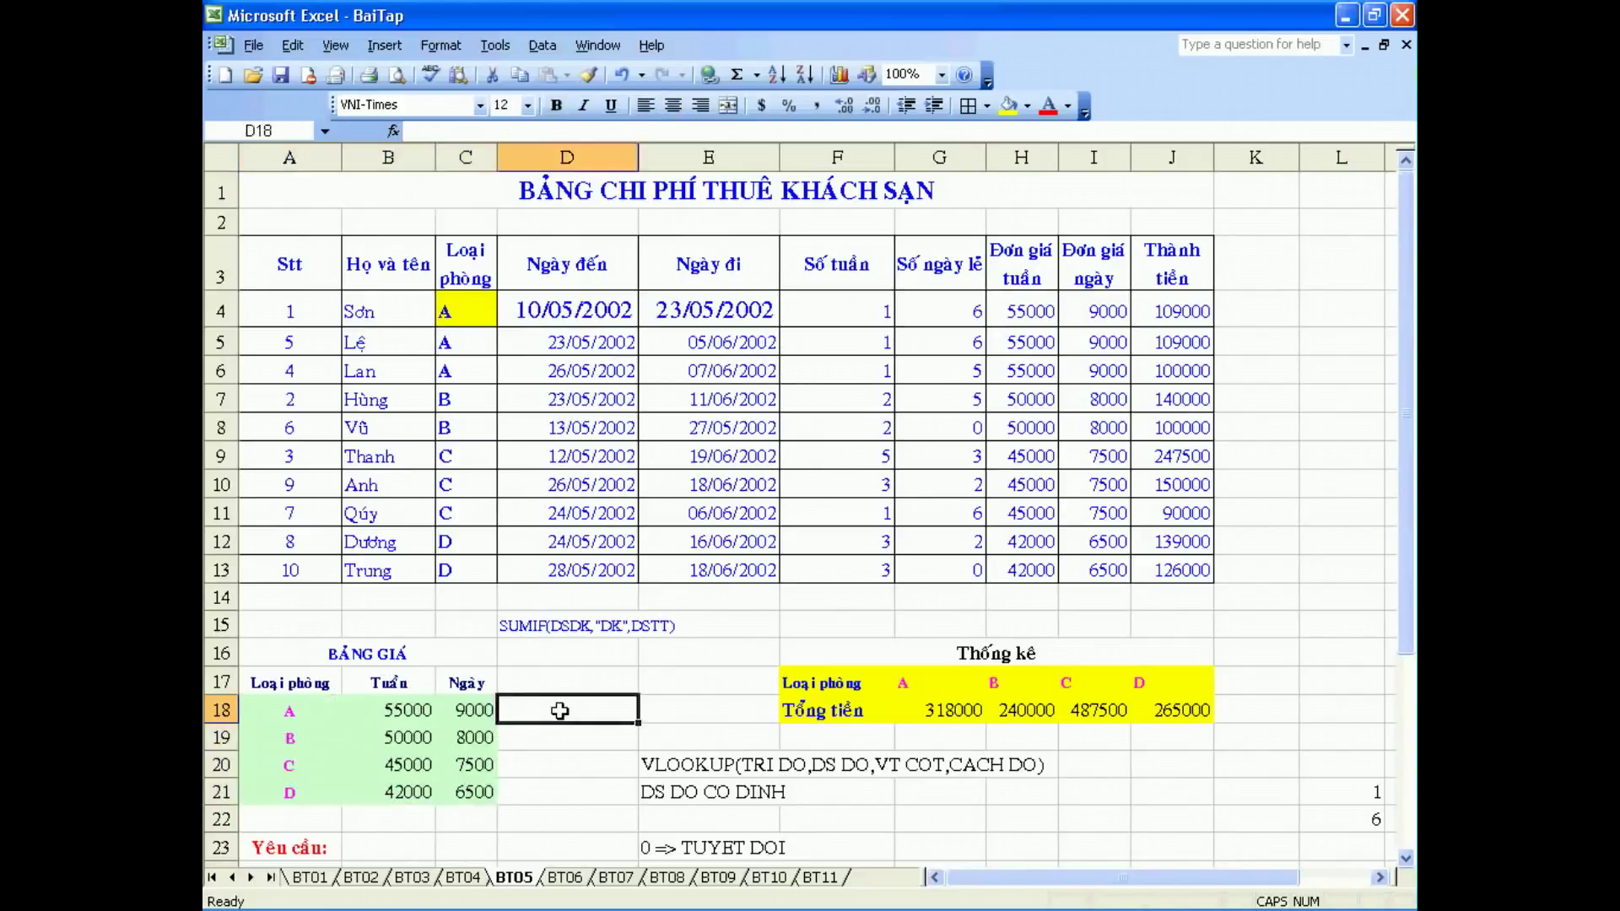
click(577, 878)
scroll(665, 382, up, 3)
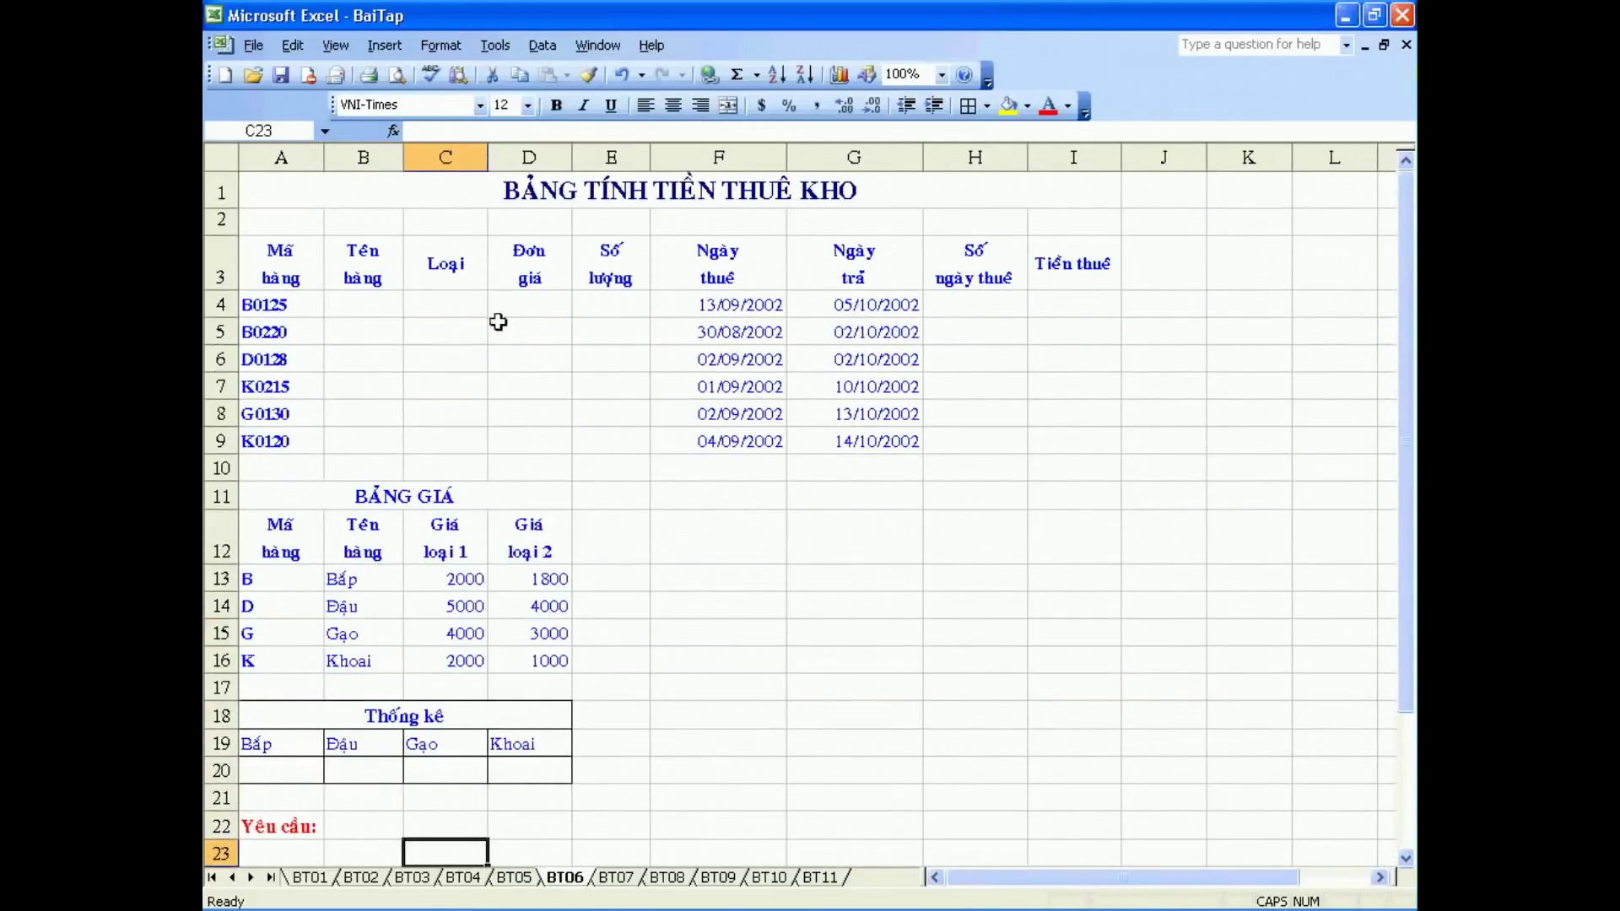
click(377, 298)
click(314, 304)
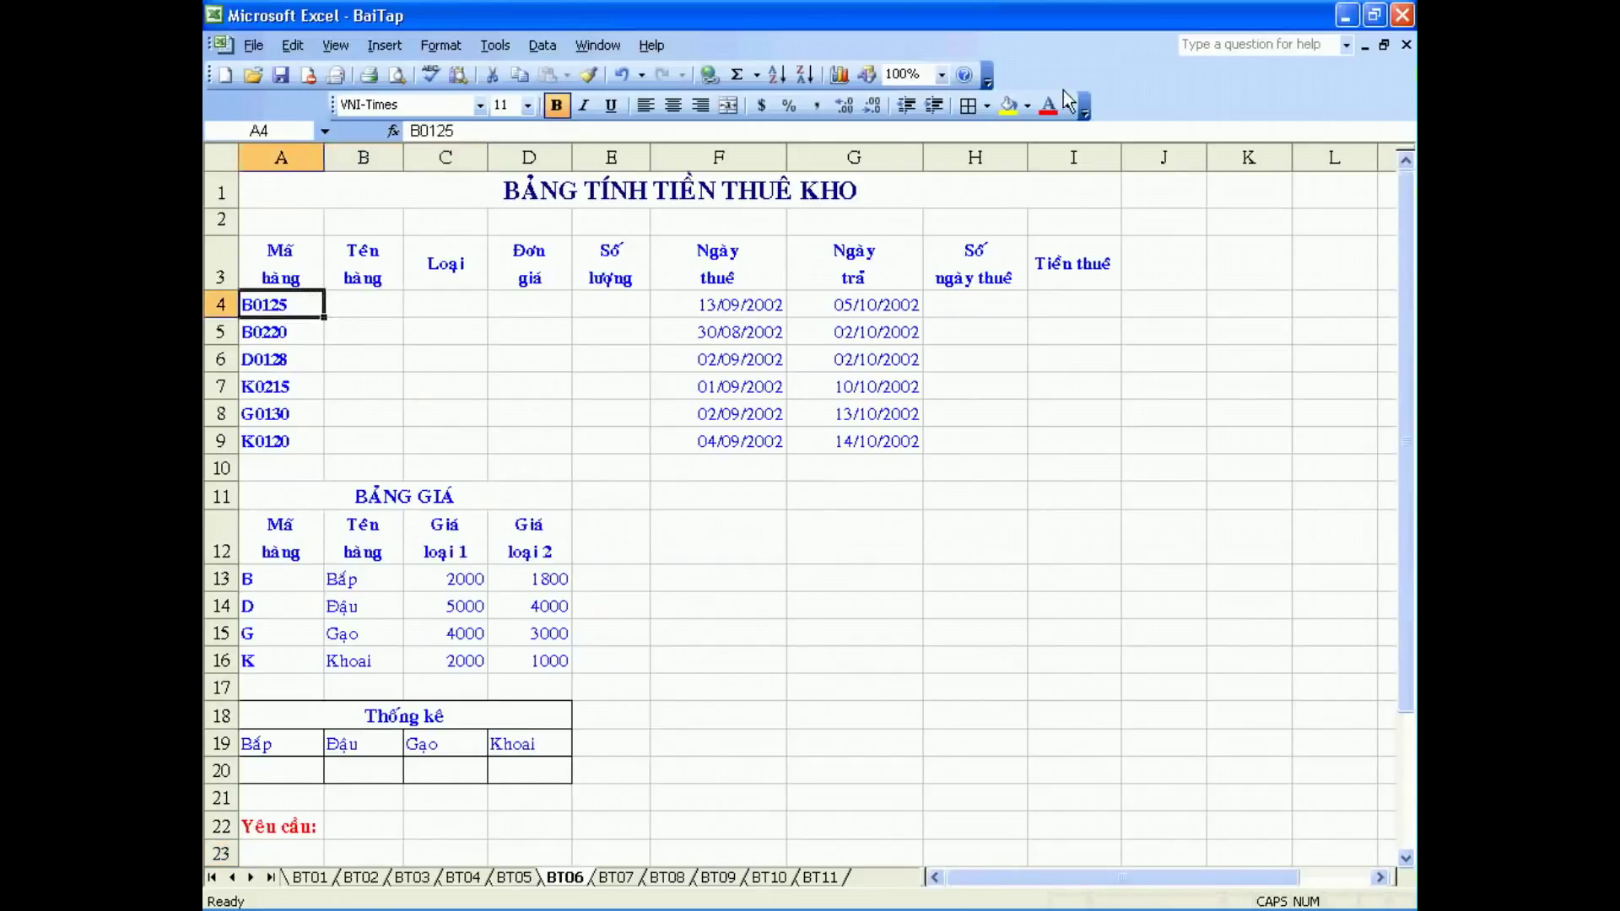
click(1008, 105)
Fill the BẢNG GIÁ lookup range A13:D16 with yellow
drag(296, 573, 519, 668)
click(519, 667)
drag(306, 579, 522, 664)
click(1008, 105)
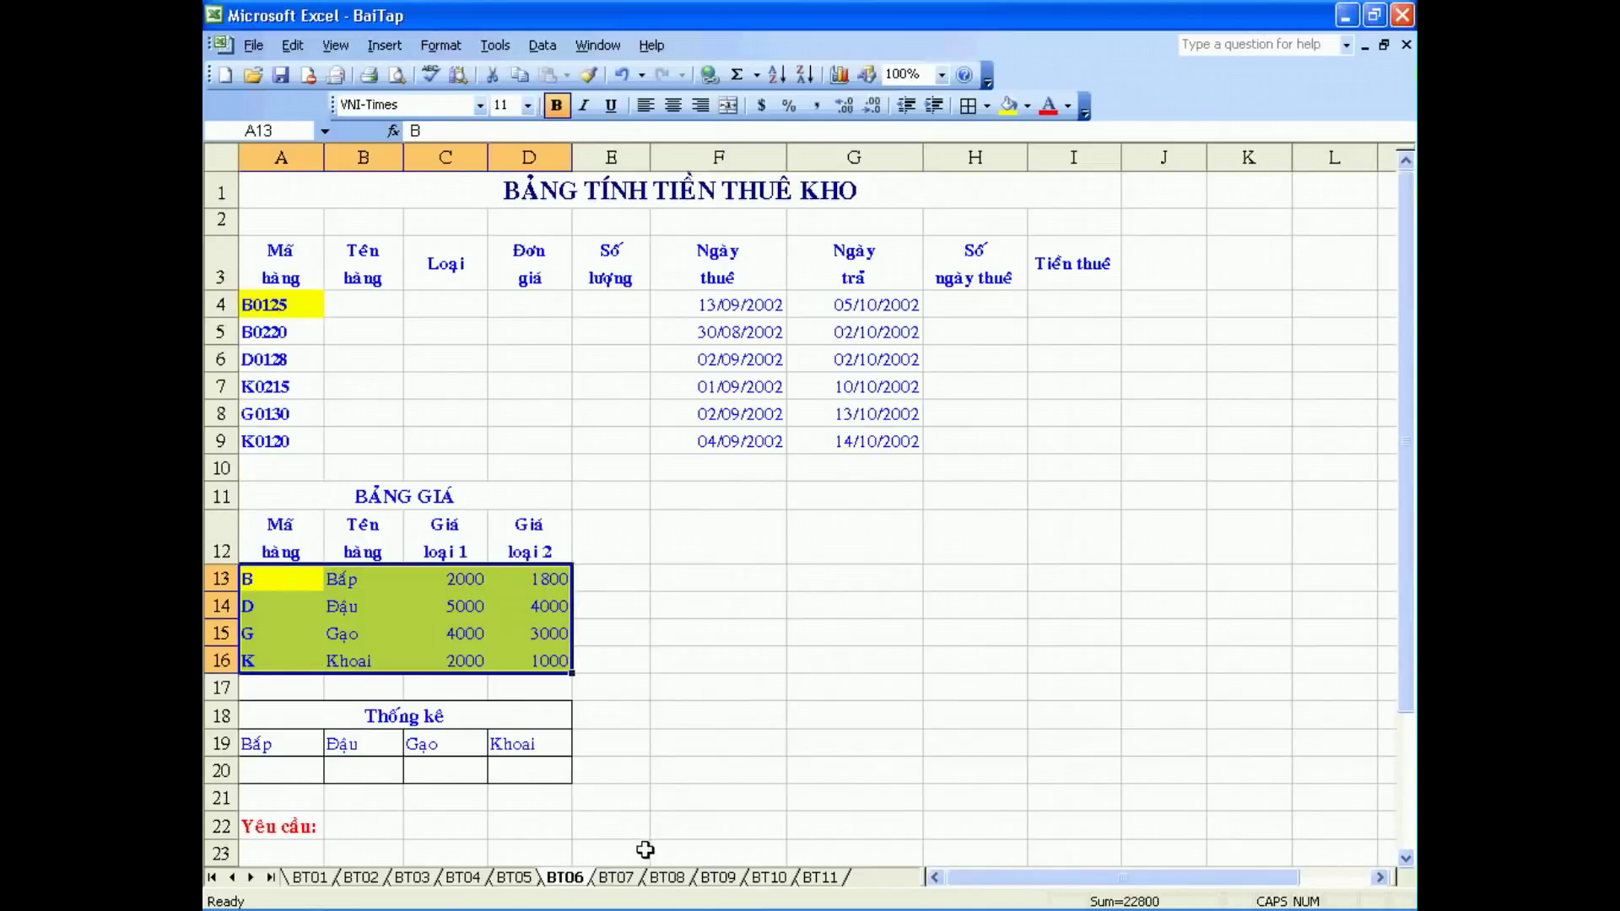
On sheet BT07, fill the first Lộ trình cell, C4, with yellow as the lookup value
click(615, 877)
scroll(658, 769, up, 4)
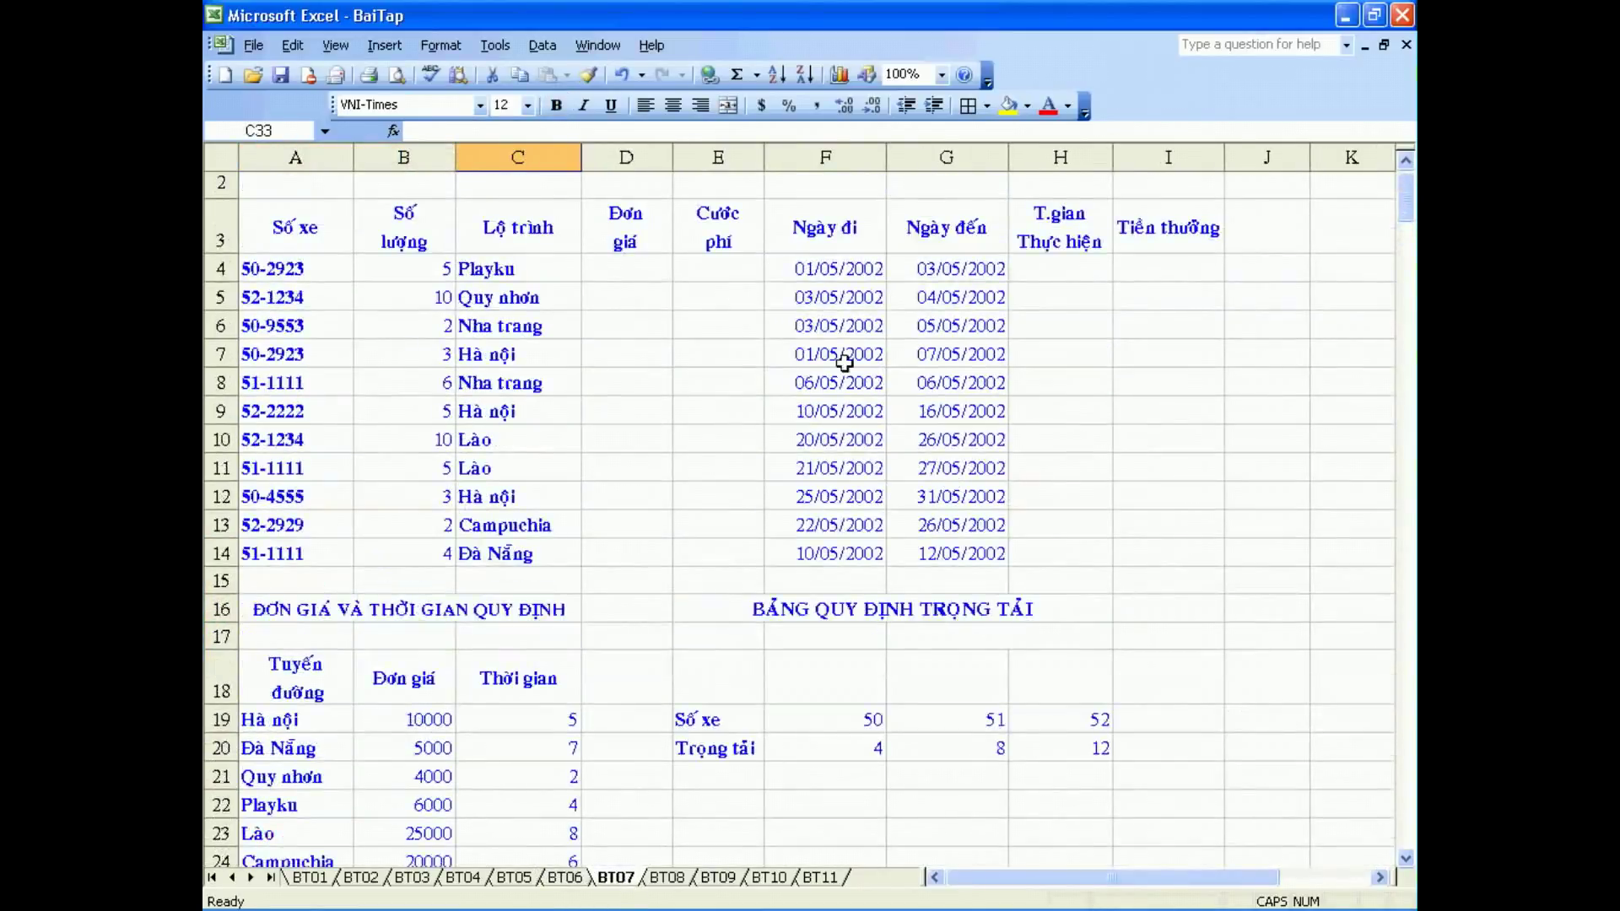
click(474, 269)
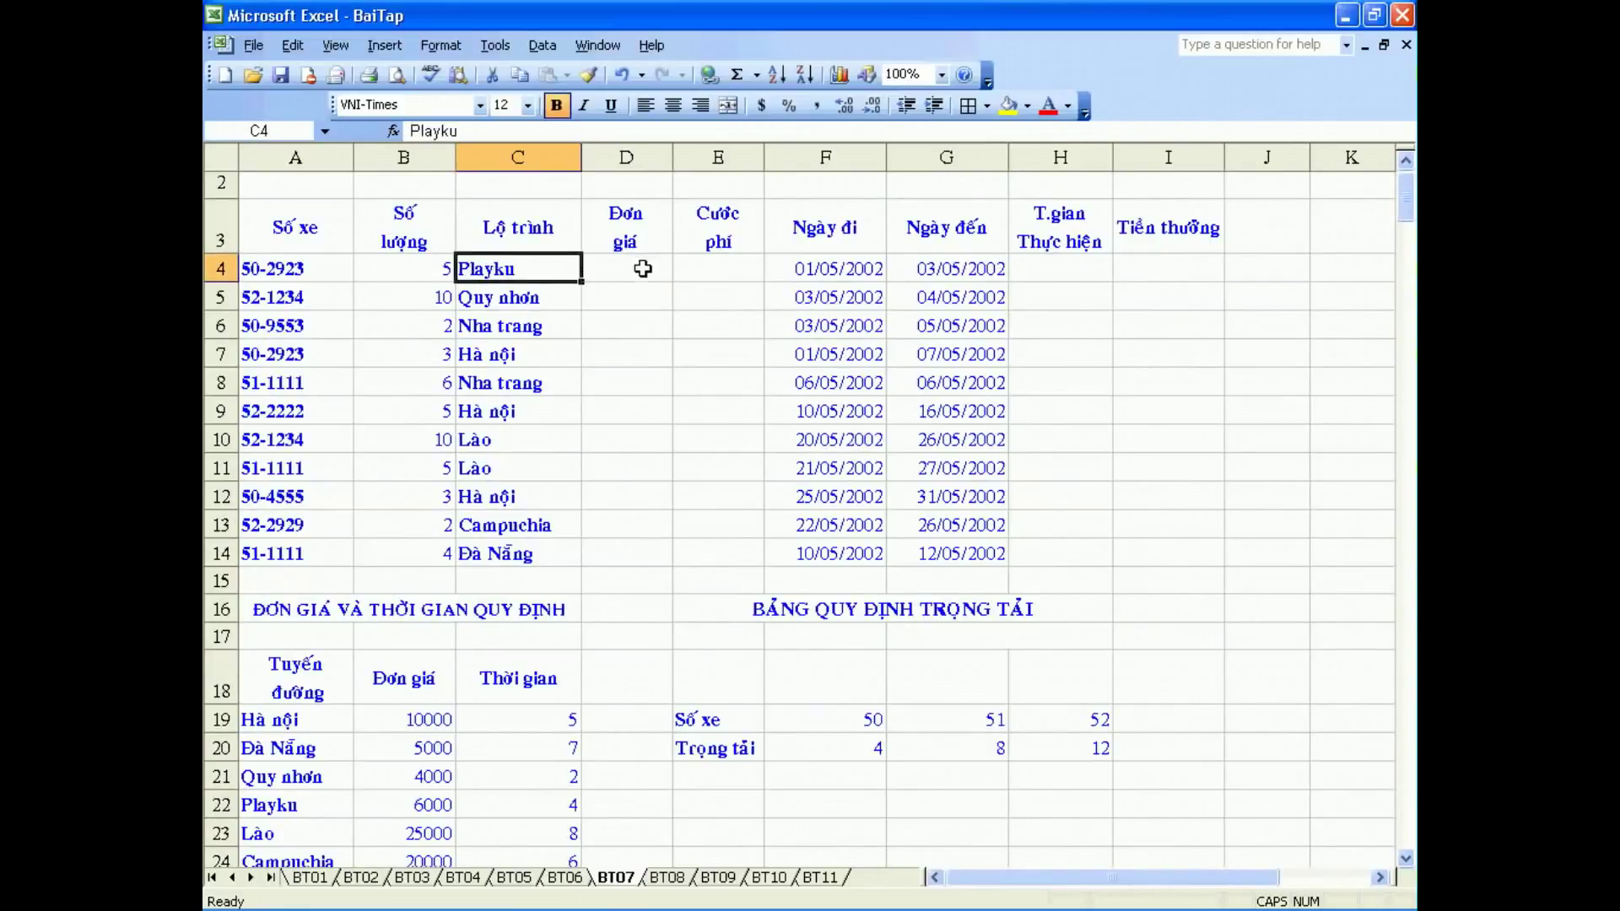
click(1008, 106)
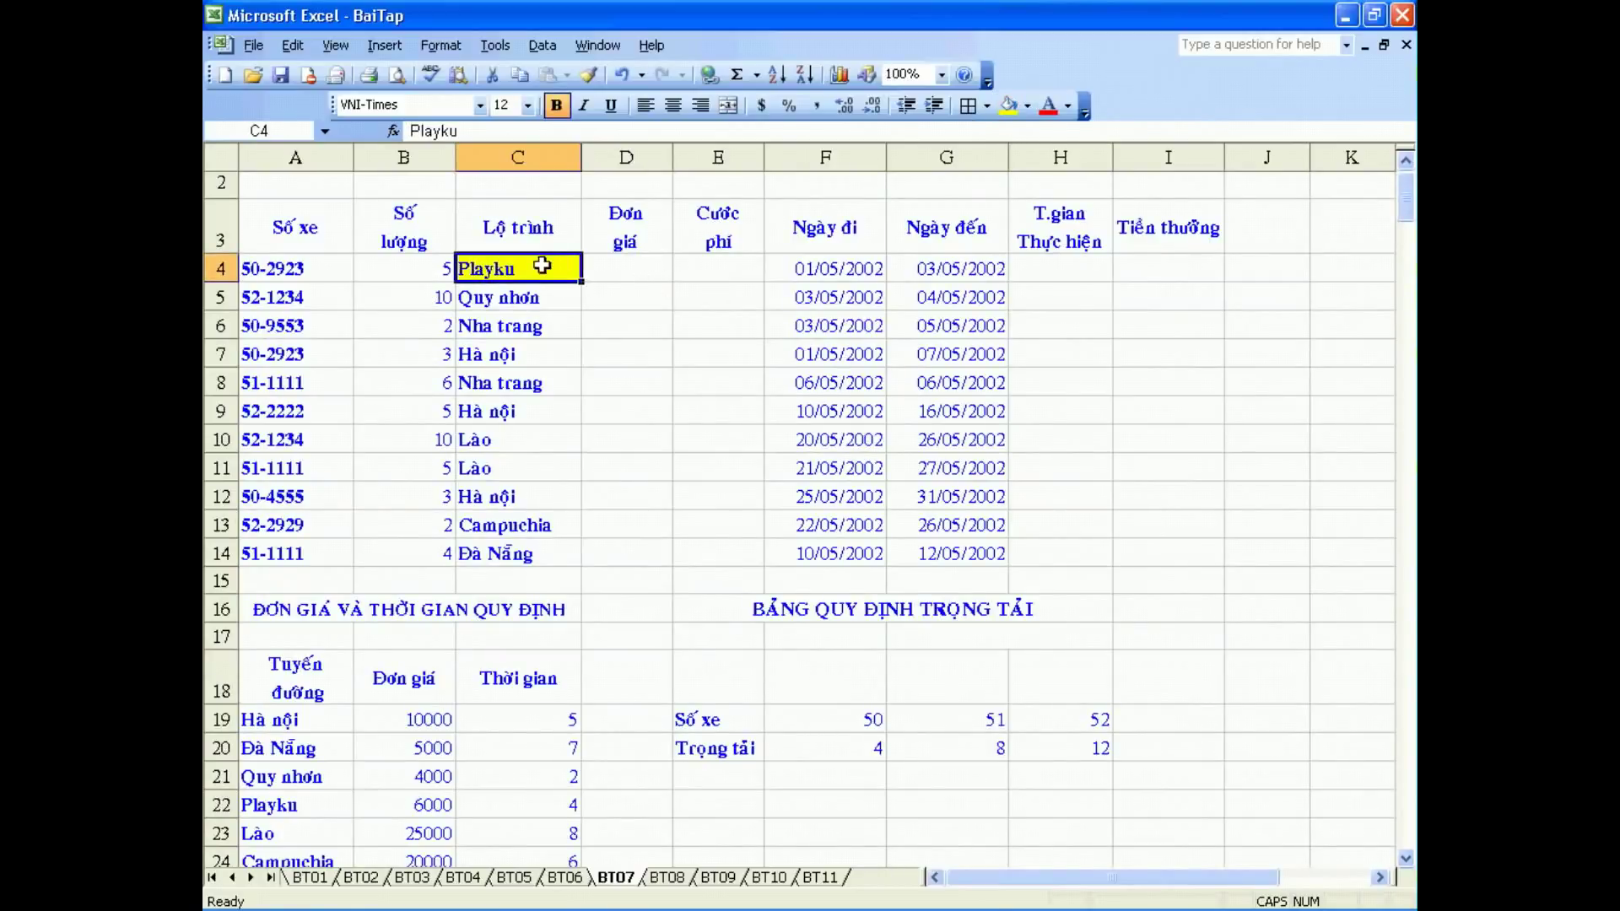
Compare the route in C4 with the ĐƠN GIÁ VÀ THỜI GIAN QUY ĐỊNH lookup table
scroll(541, 266, down, 1)
drag(322, 606, 535, 769)
click(535, 770)
scroll(550, 267, up, 2)
click(527, 305)
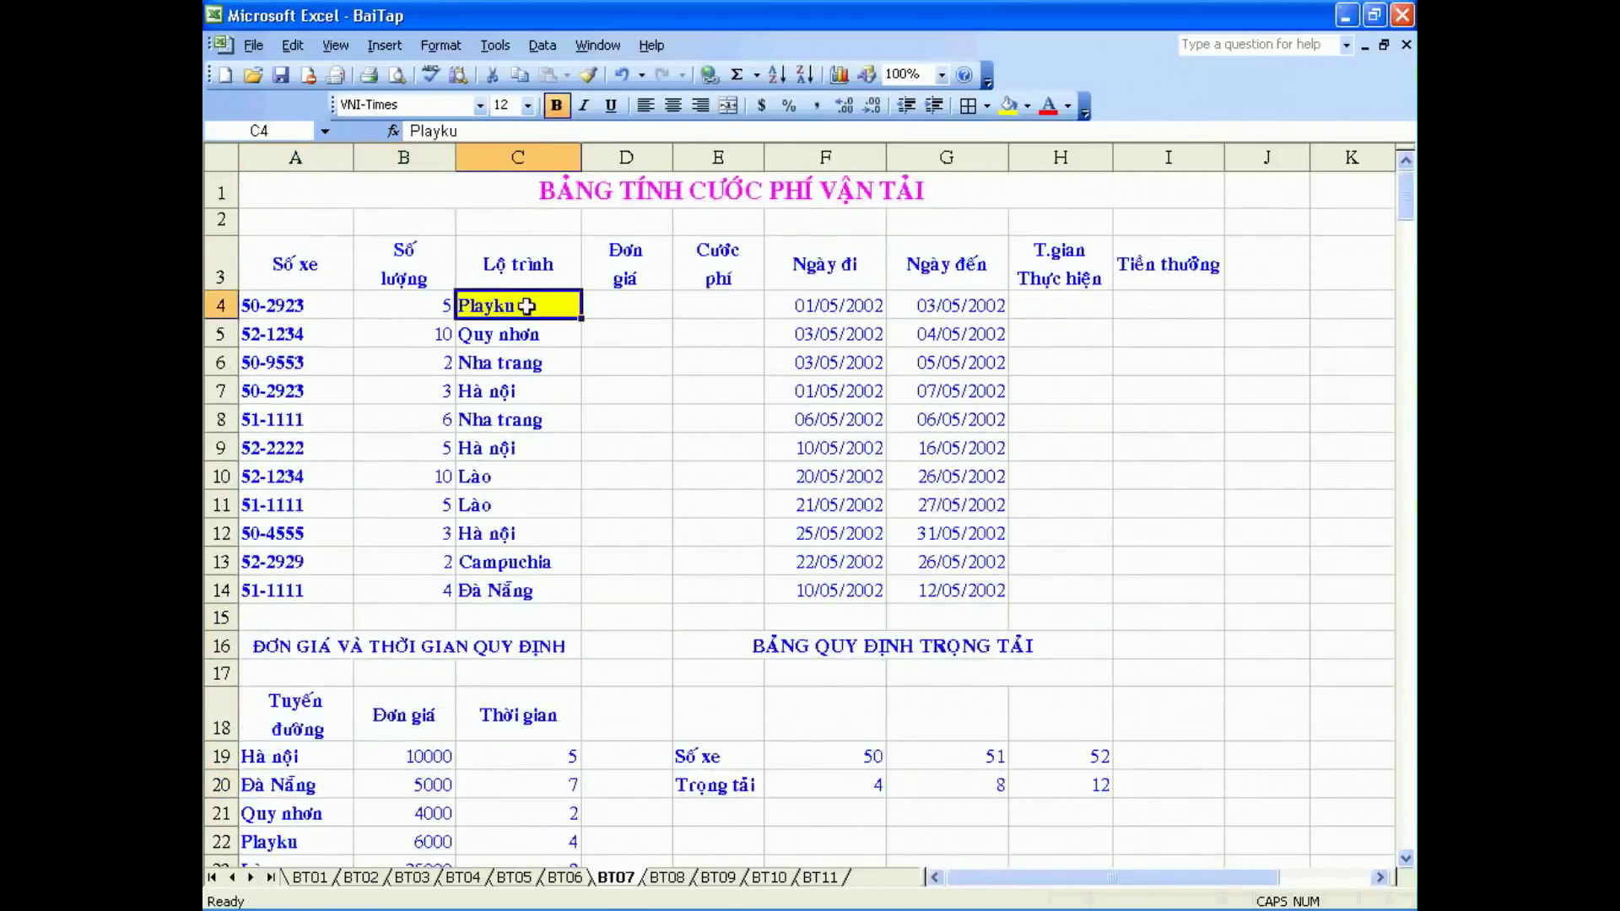
scroll(527, 305, down, 3)
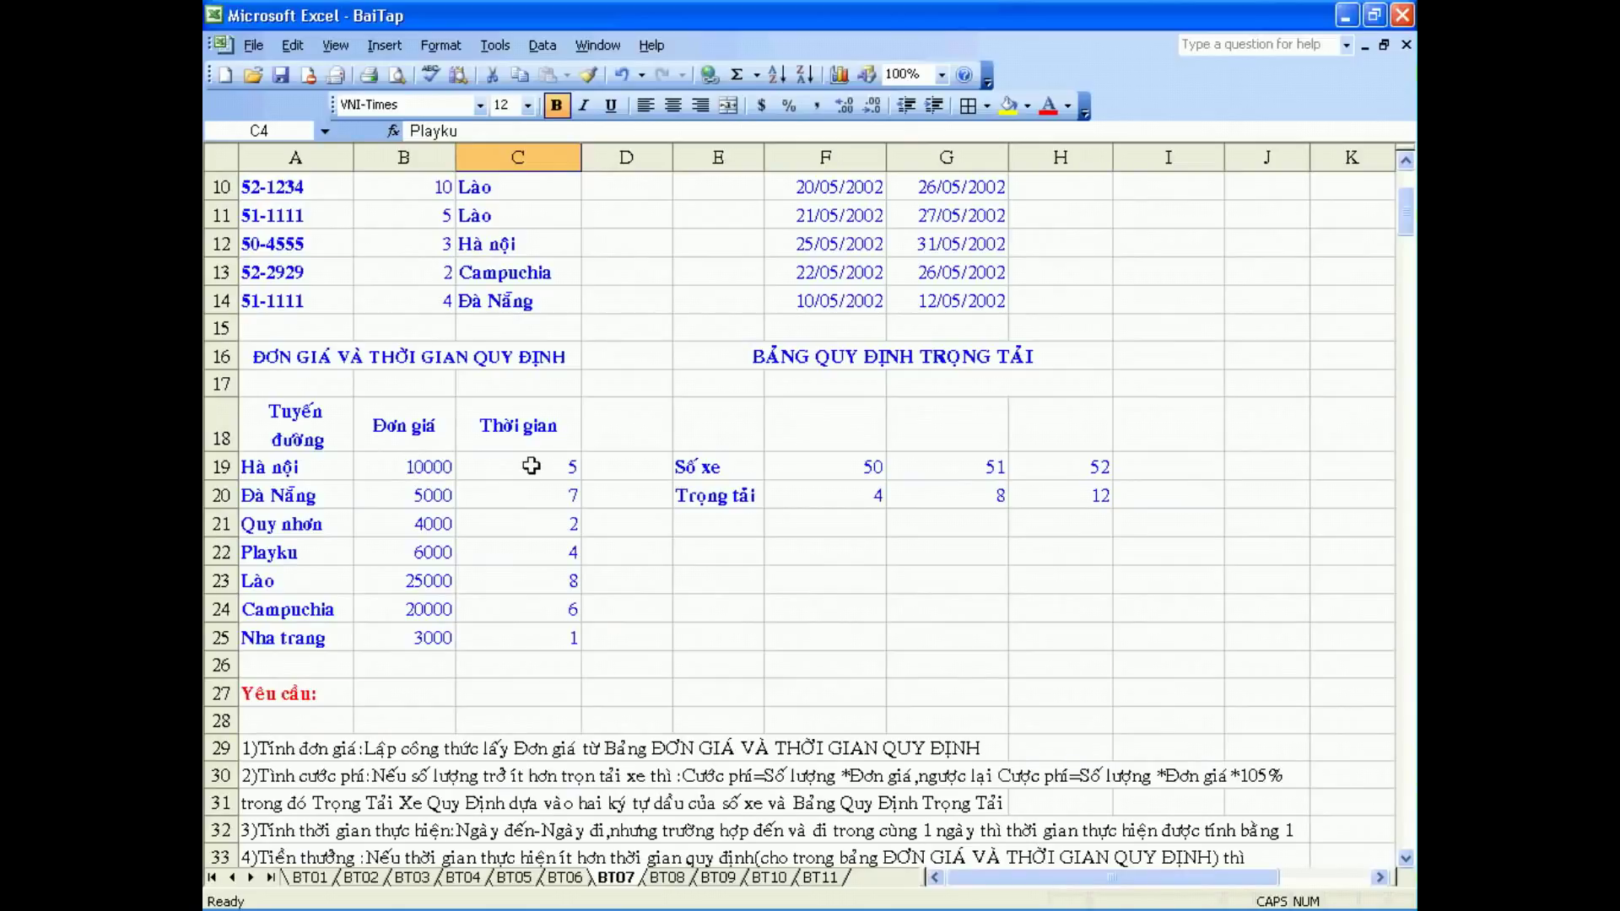
On sheet BT10, compare the product code in B4 with the BẢNG ĐƠN GIÁ lookup range A14:E17
click(769, 878)
scroll(749, 590, up, 5)
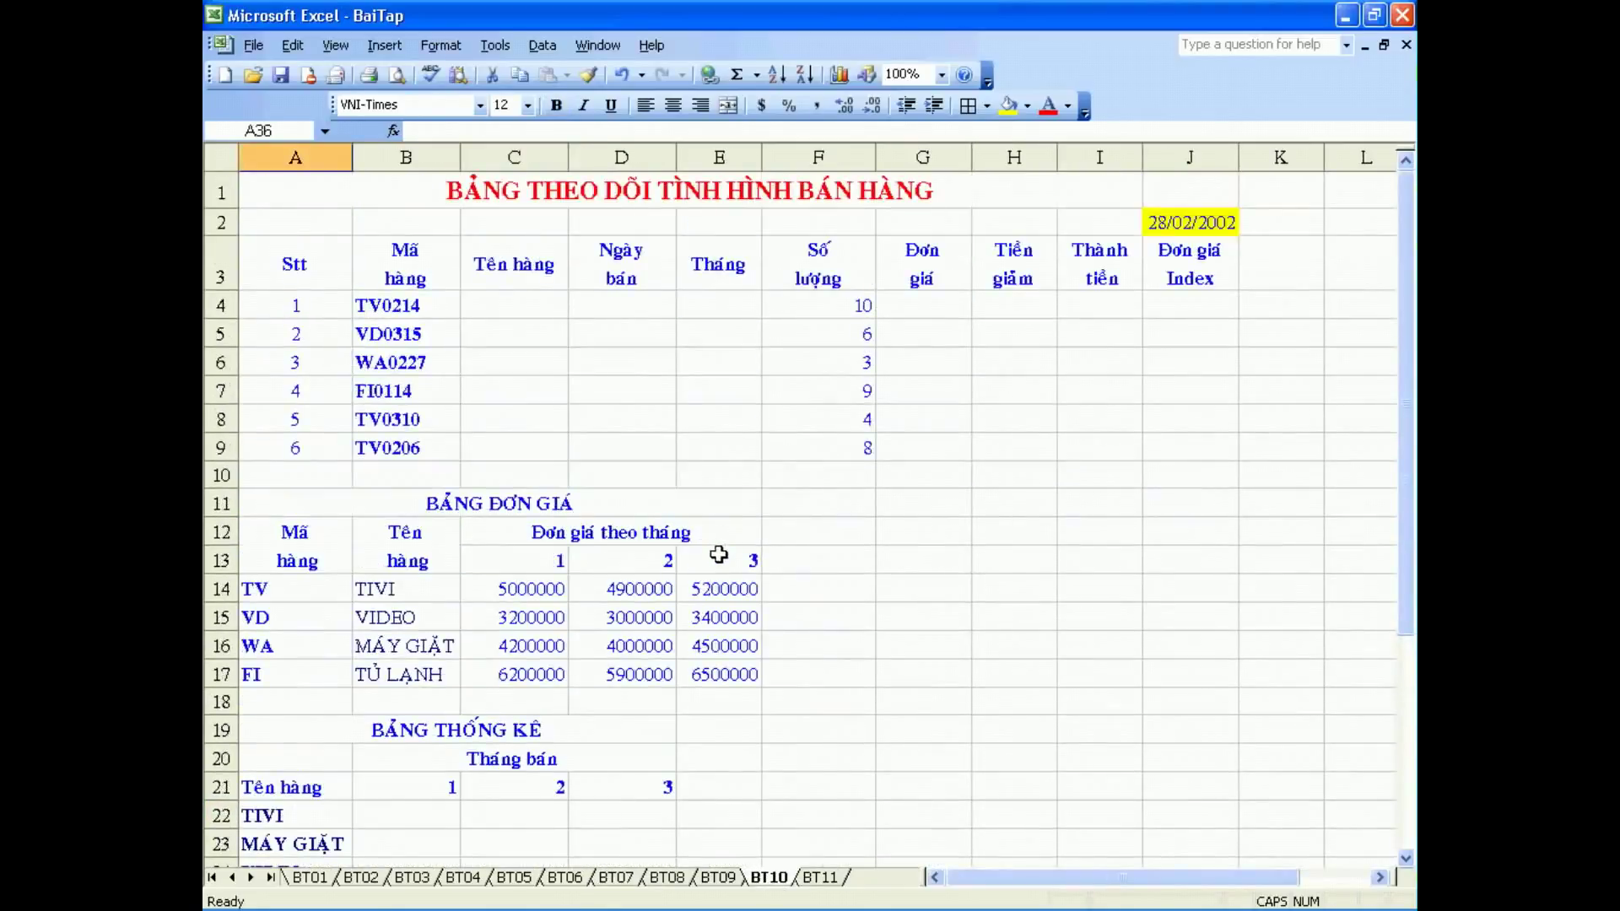
click(411, 306)
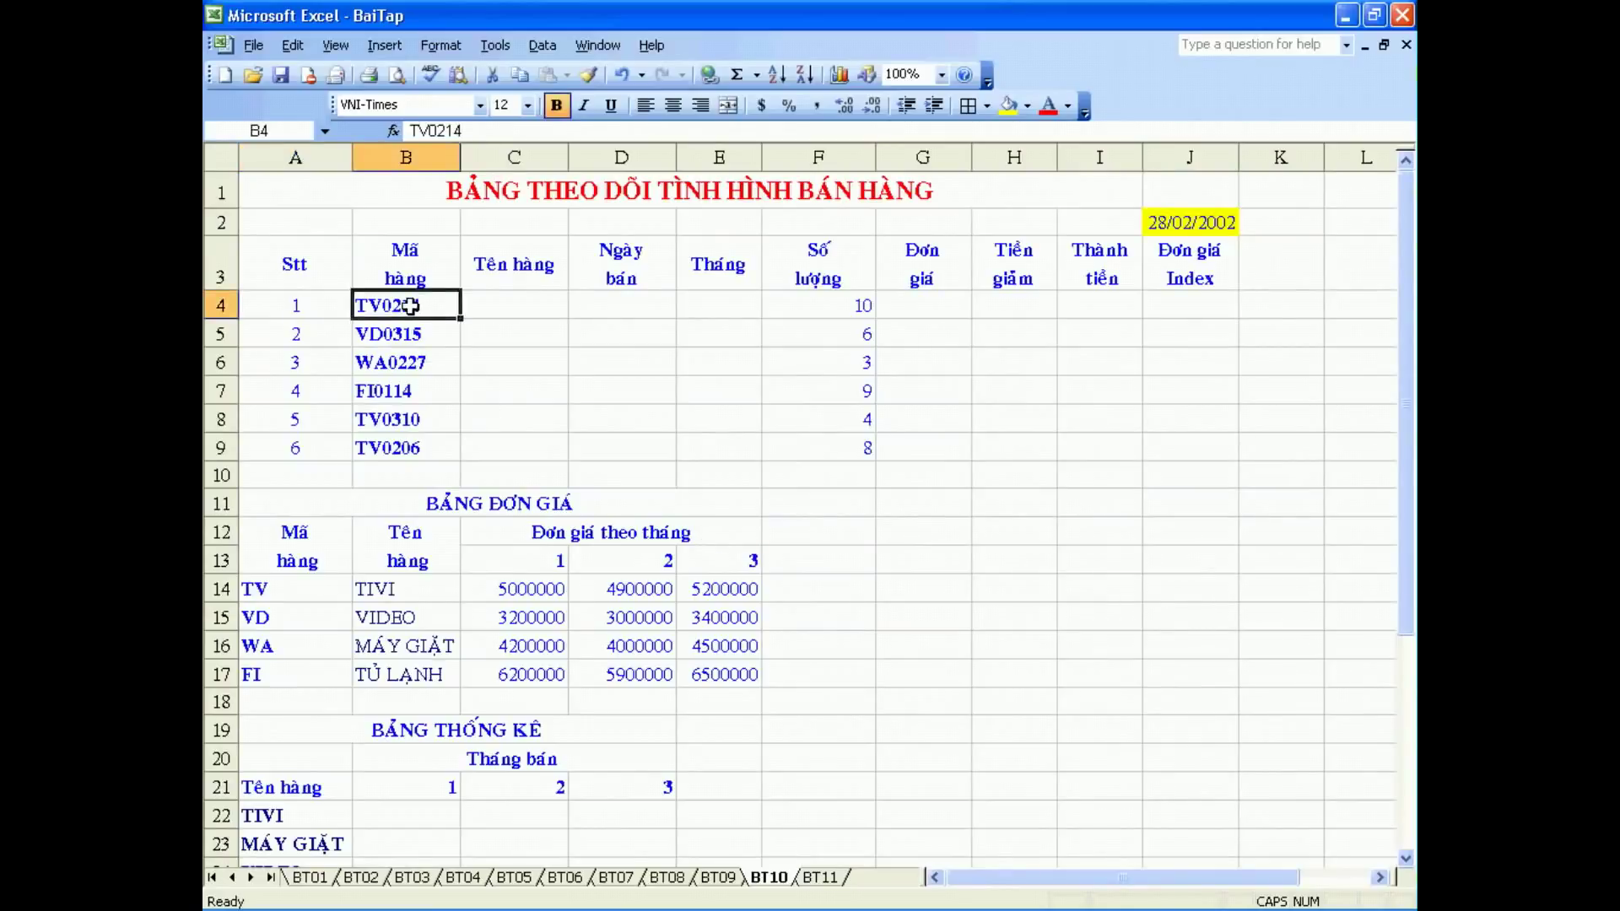
drag(286, 588, 681, 673)
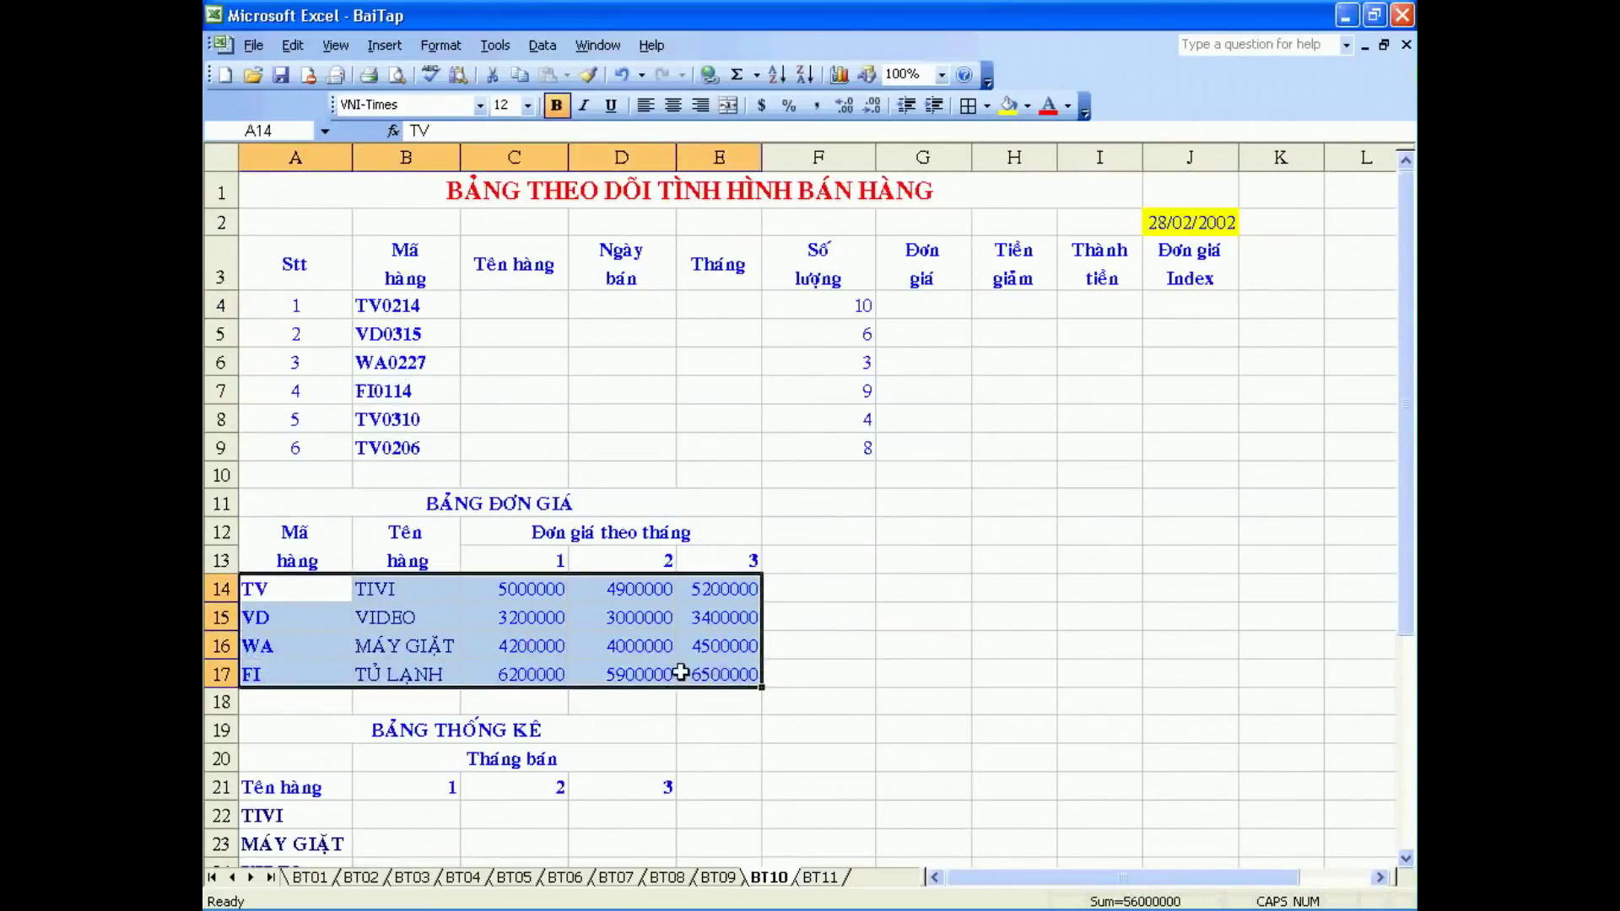
click(394, 306)
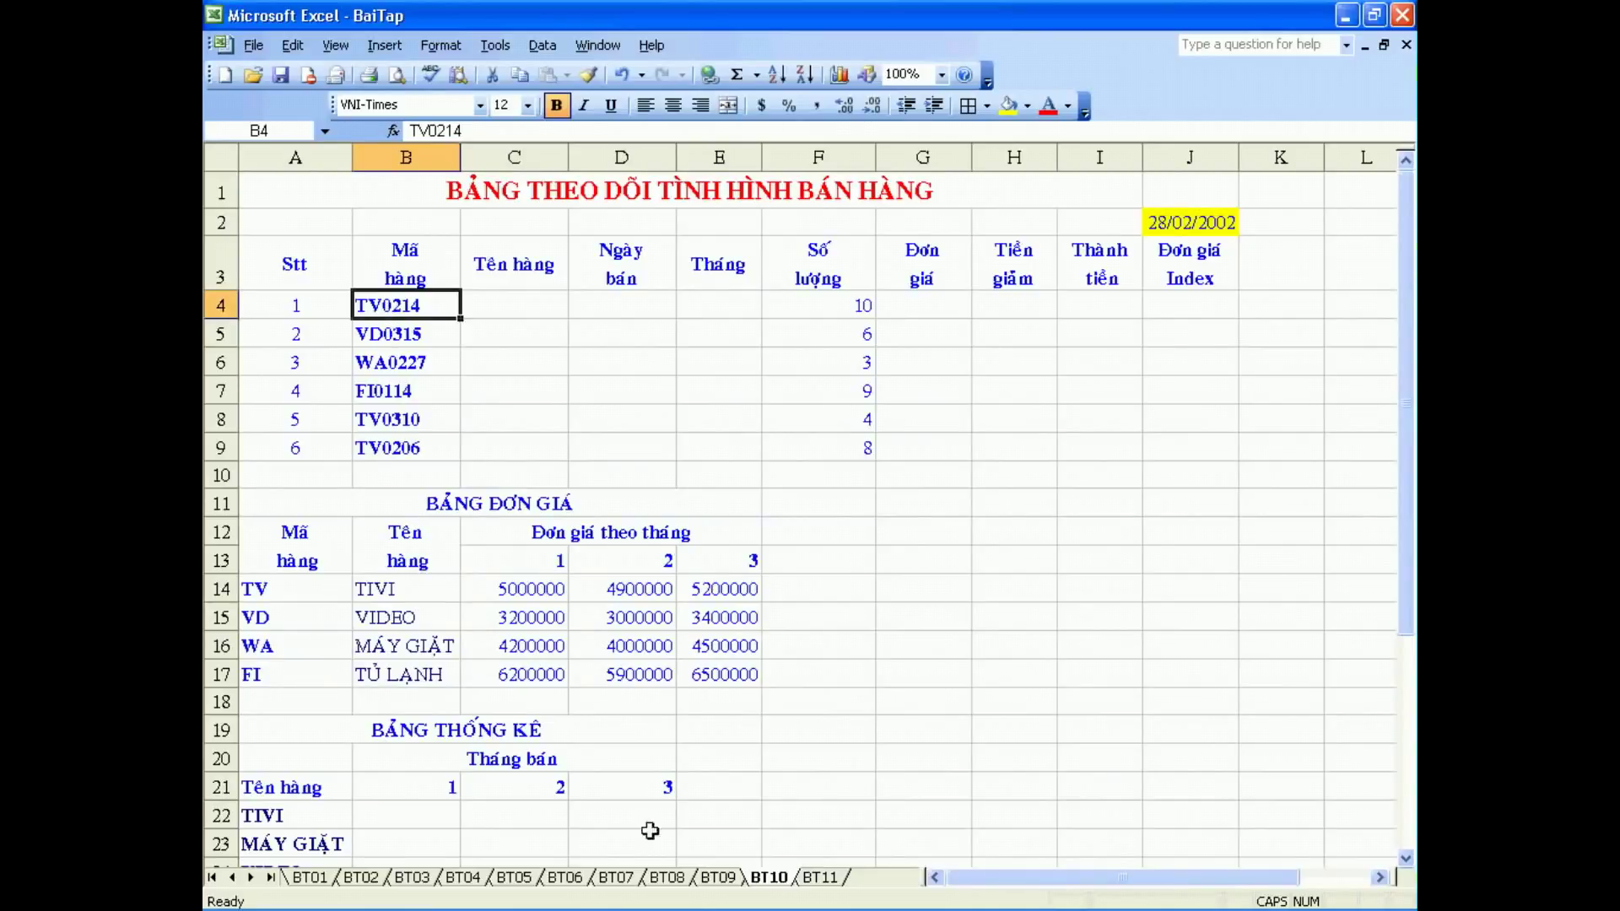
Return to sheet BT05 and review the VLOOKUP notes, including the DS DO CO DINH note in E21
click(516, 877)
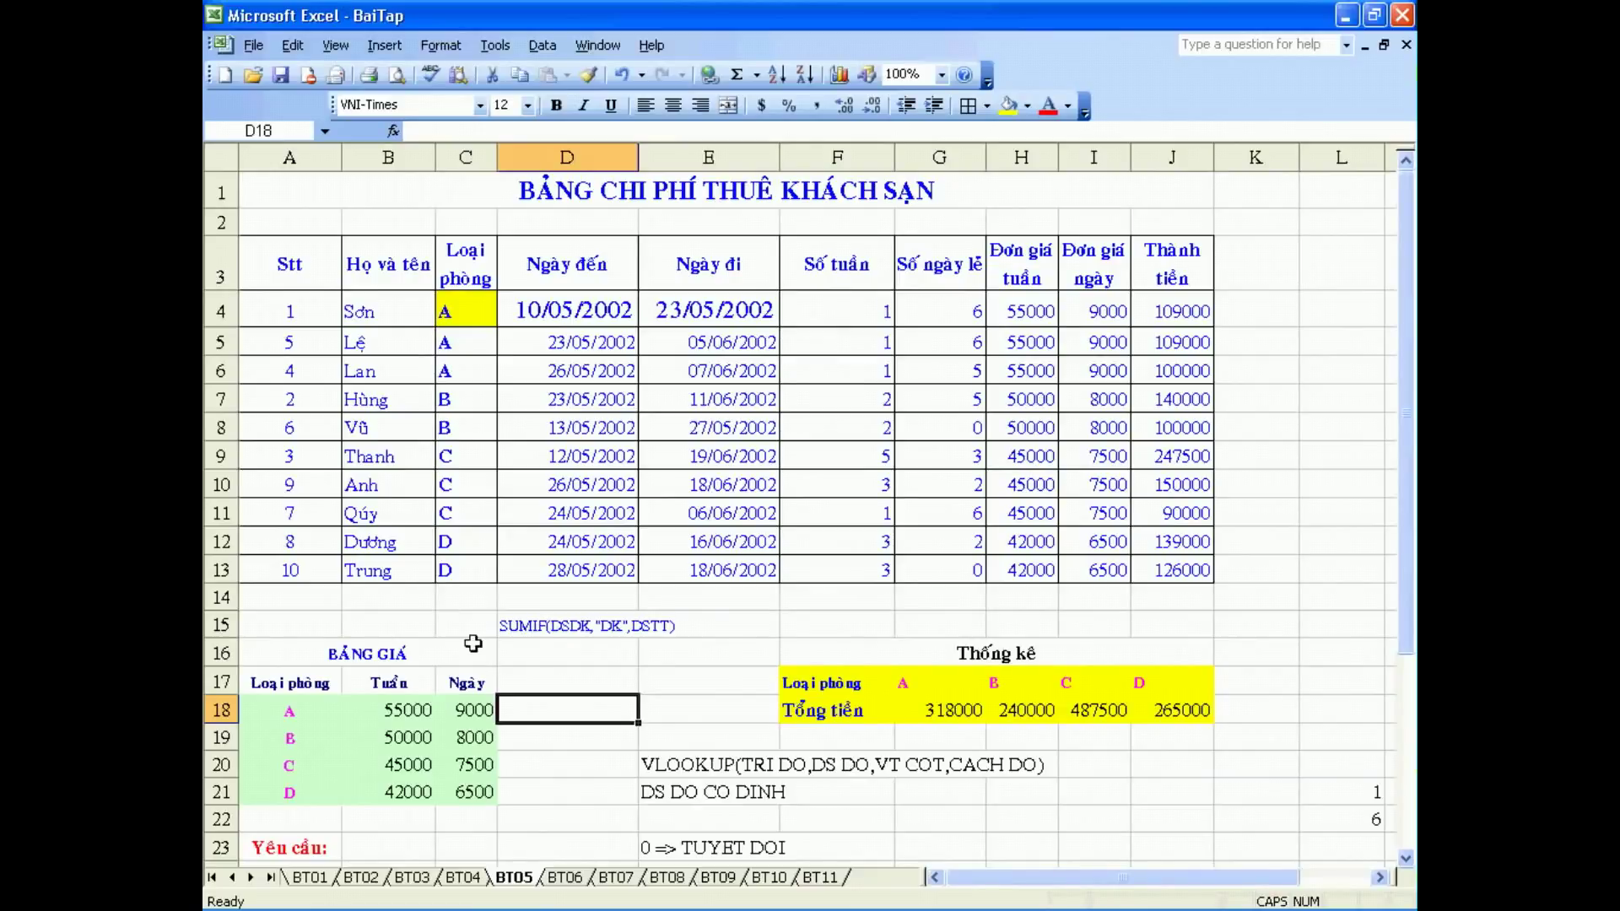
click(1171, 816)
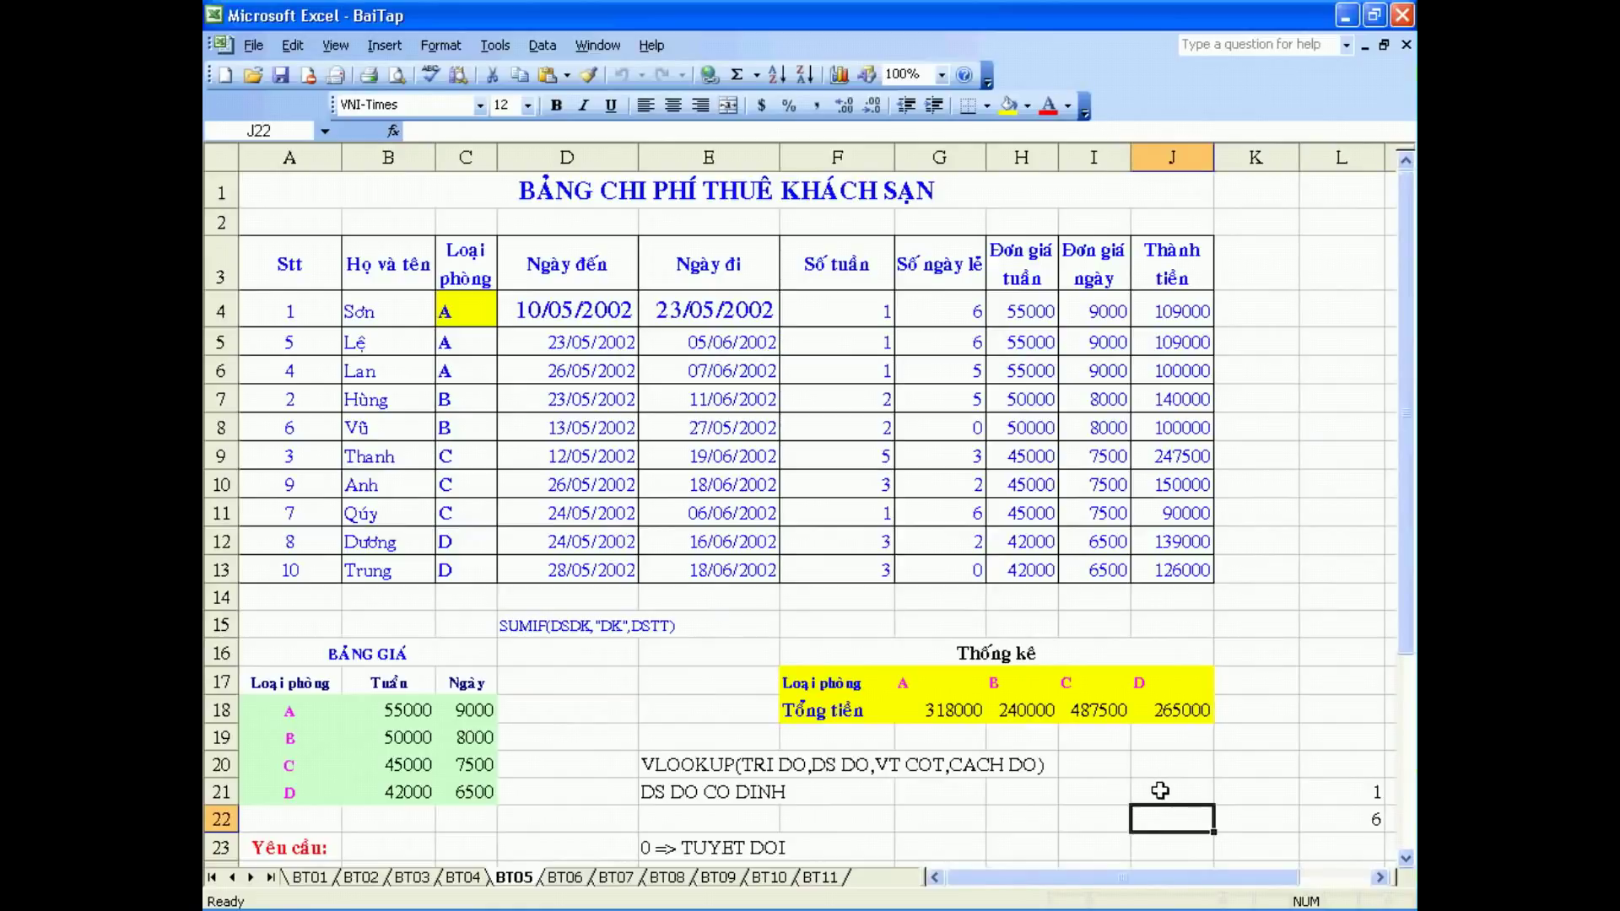
scroll(1078, 733, down, 2)
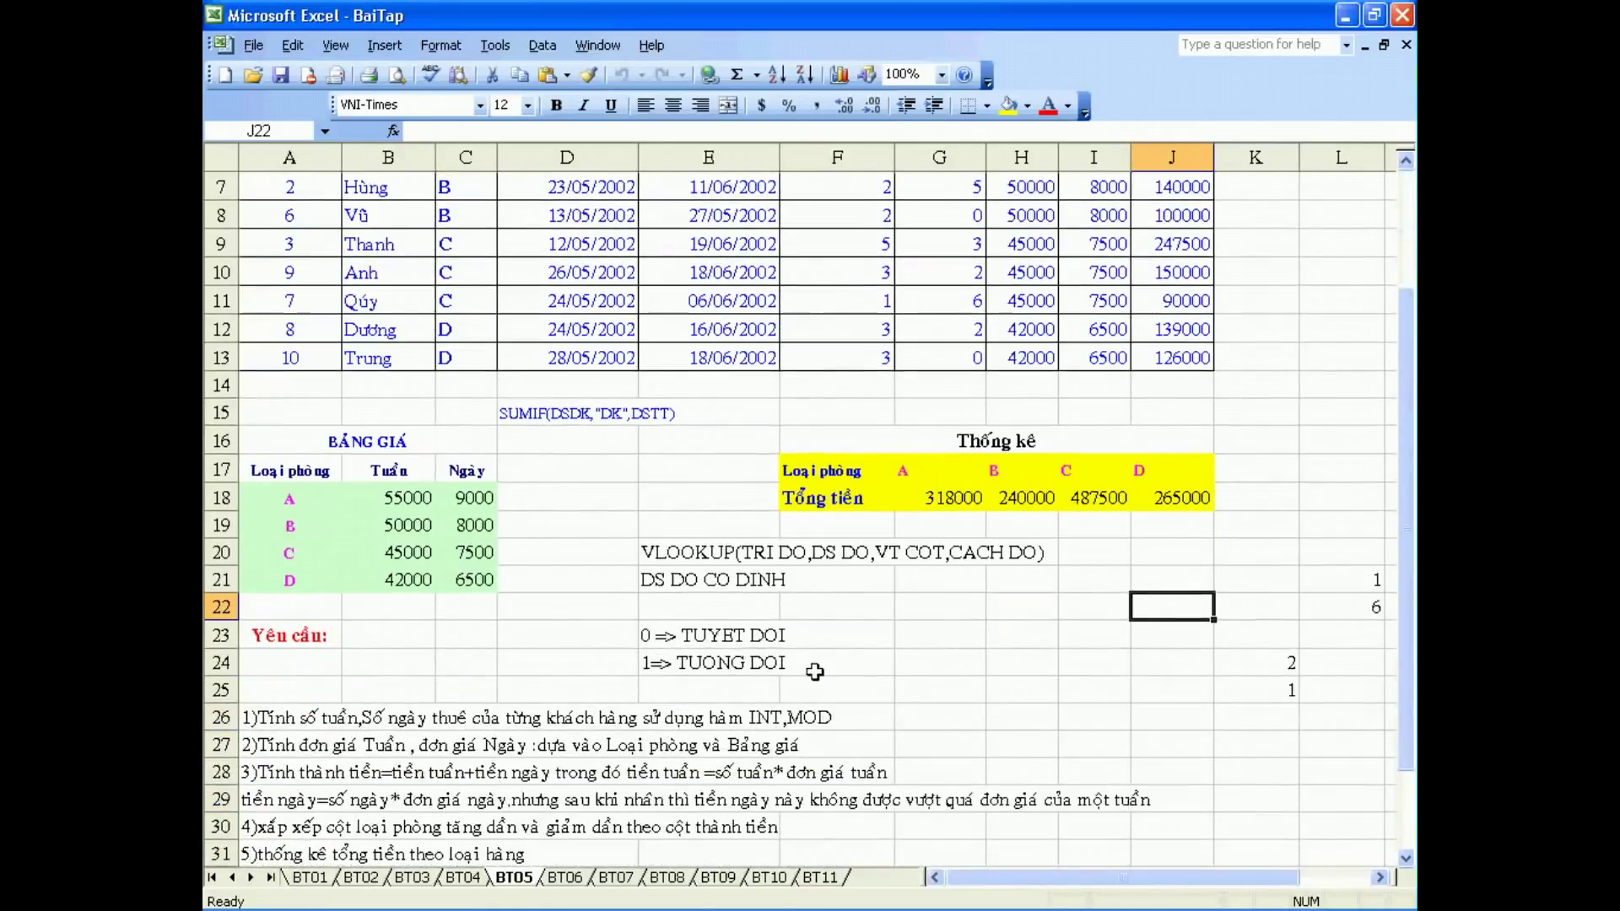
click(682, 586)
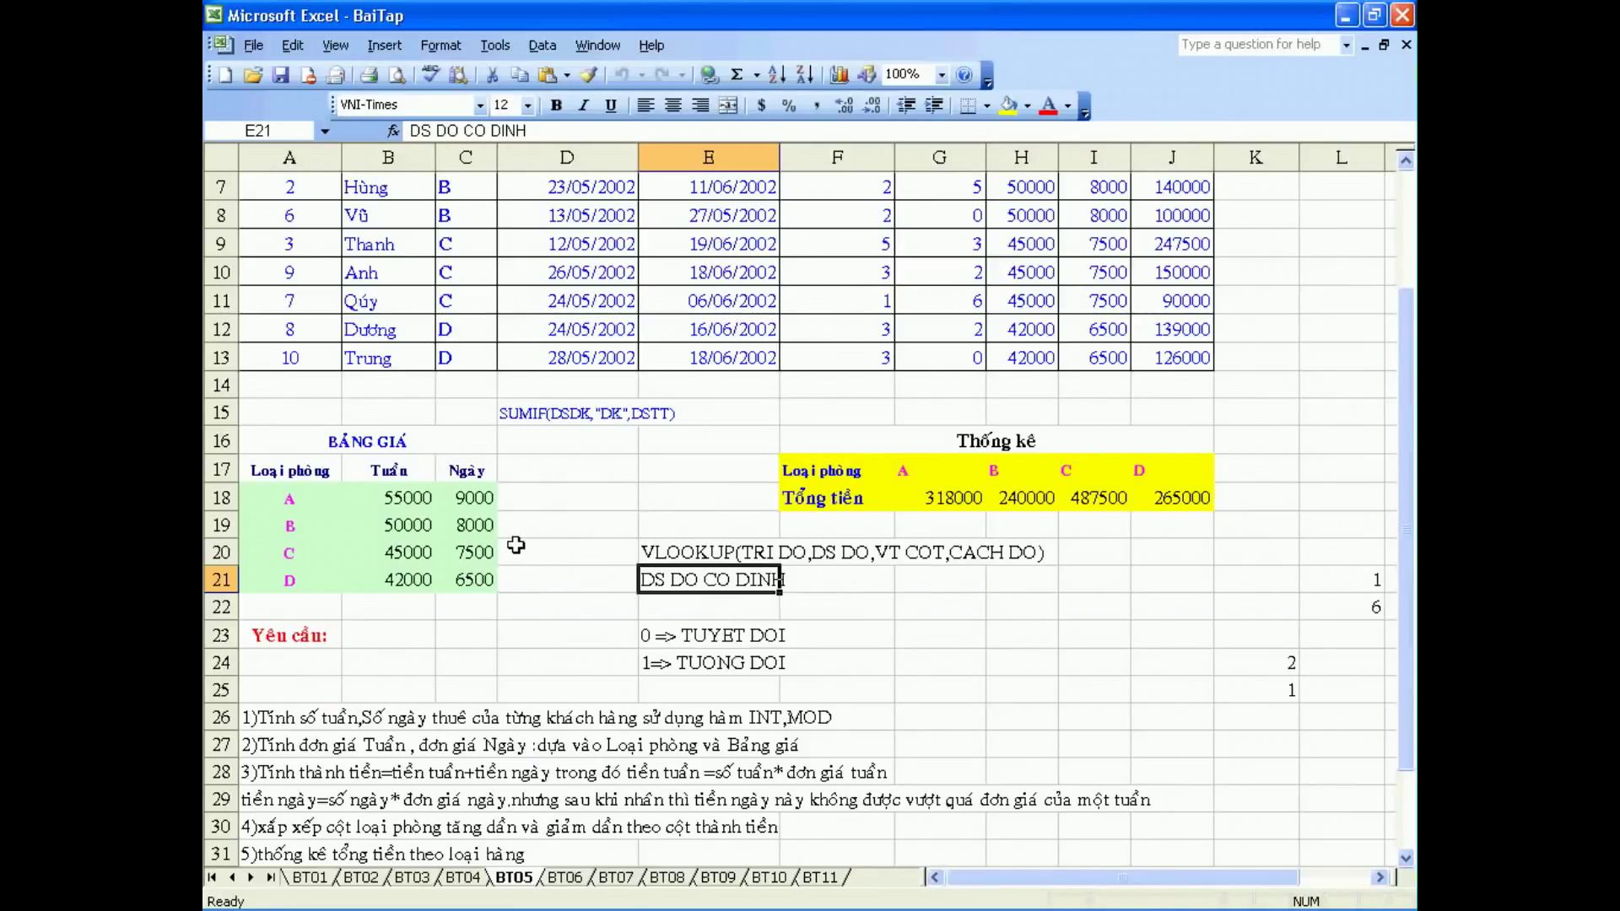
scroll(516, 545, up, 1)
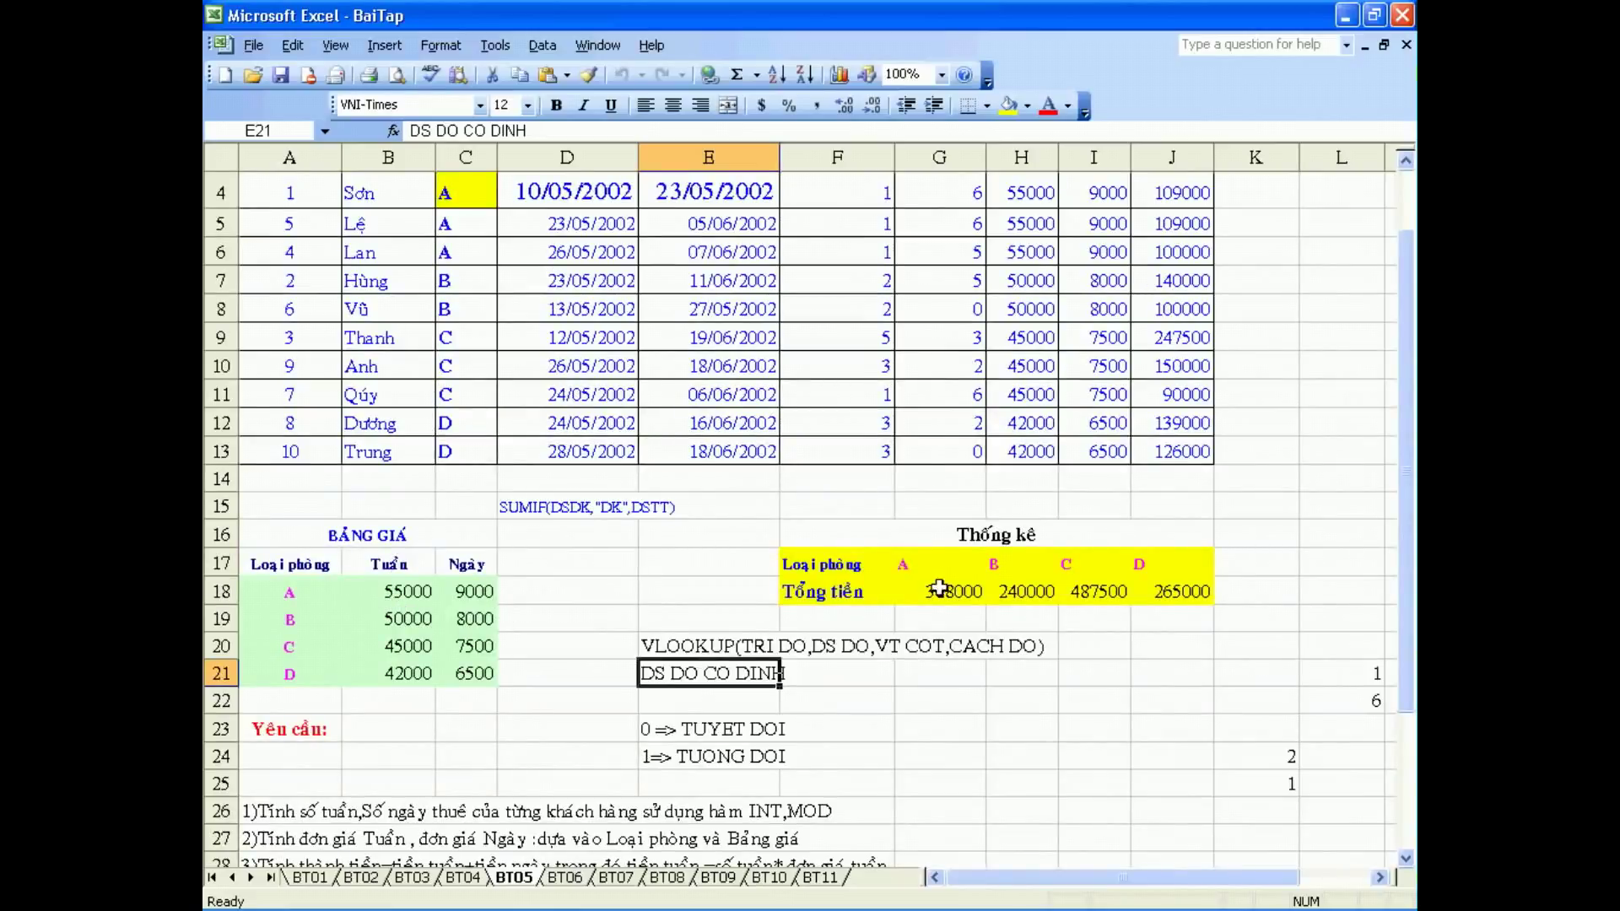
Try to assign the existing name BANGGIA to the range E6:G12
drag(691, 246, 983, 432)
click(278, 131)
text(bang)
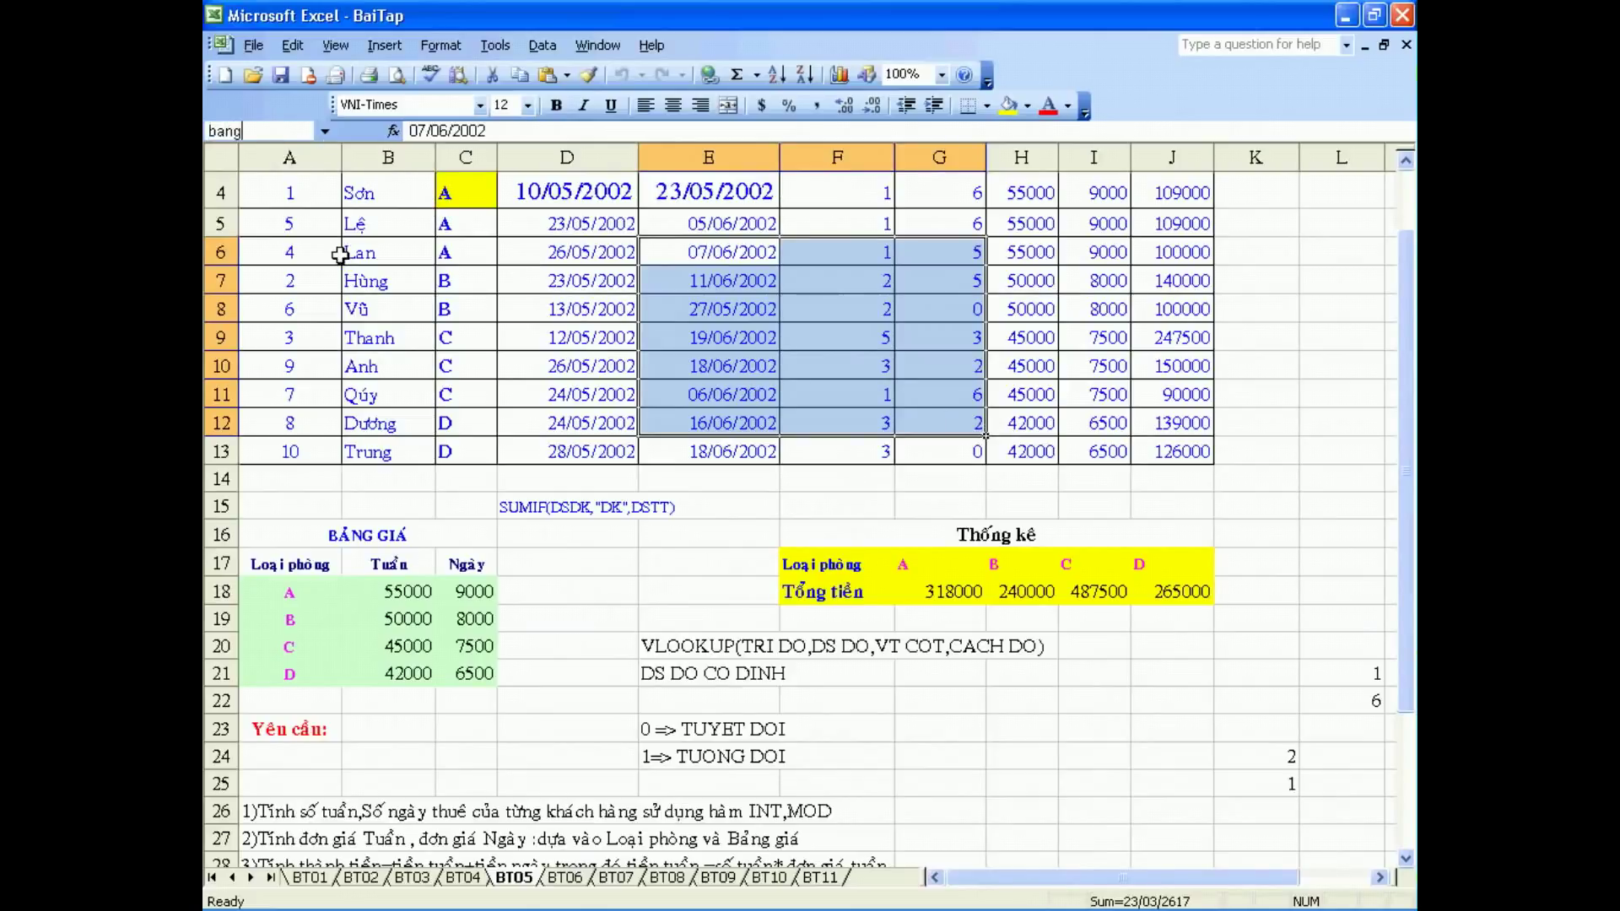
key(Caps_Lock)
text(BANGGIA)
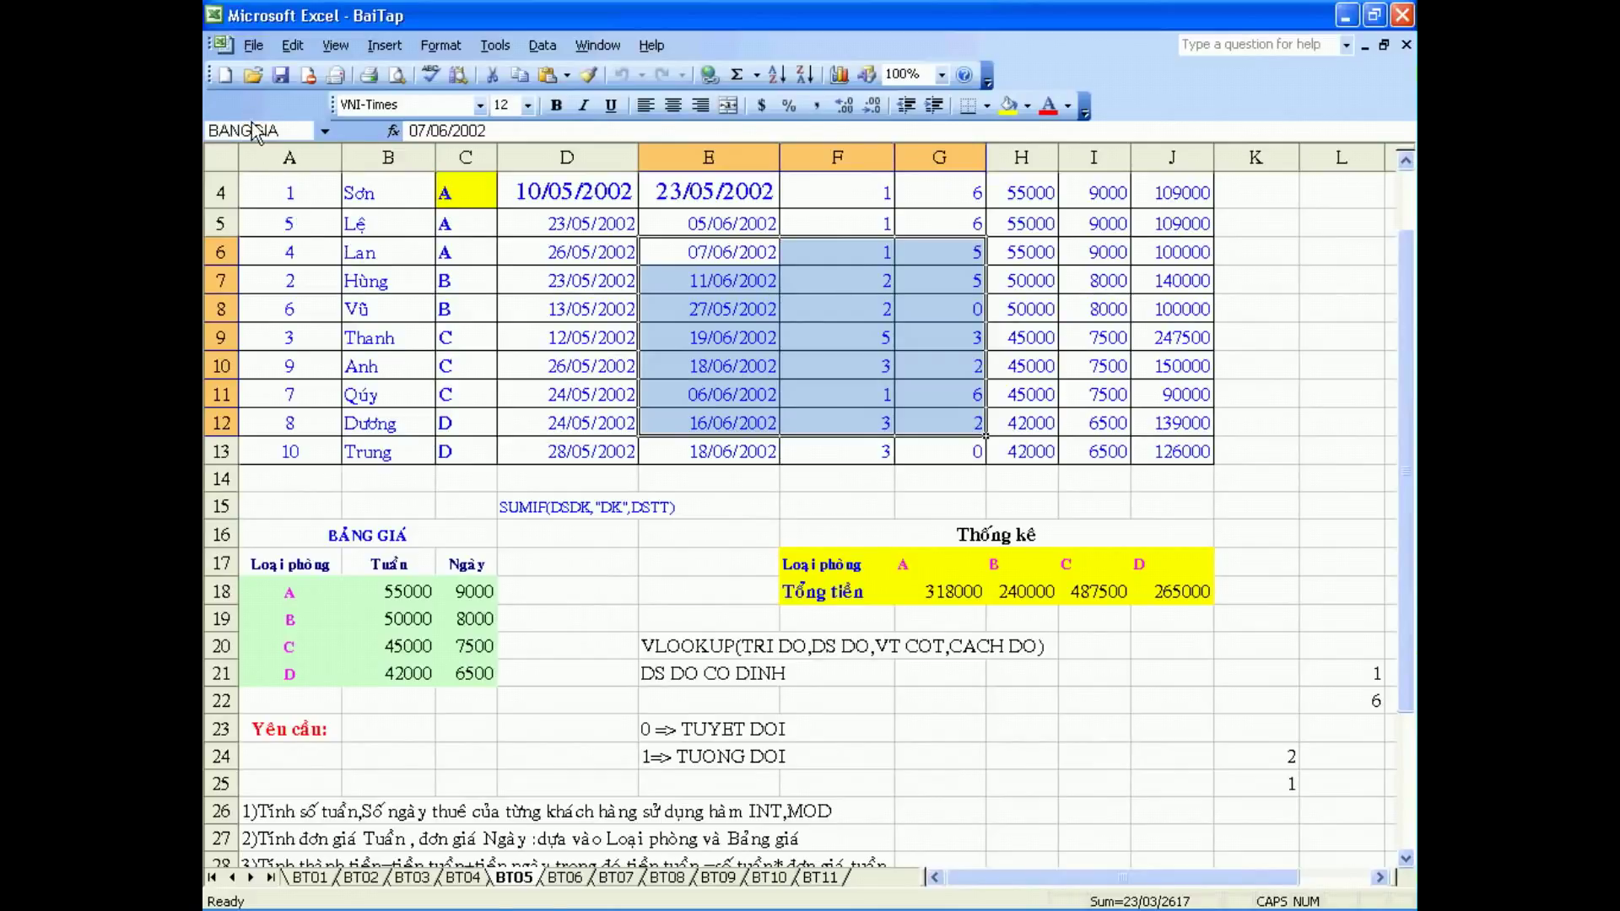
key(Return)
key(Return)
click(767, 499)
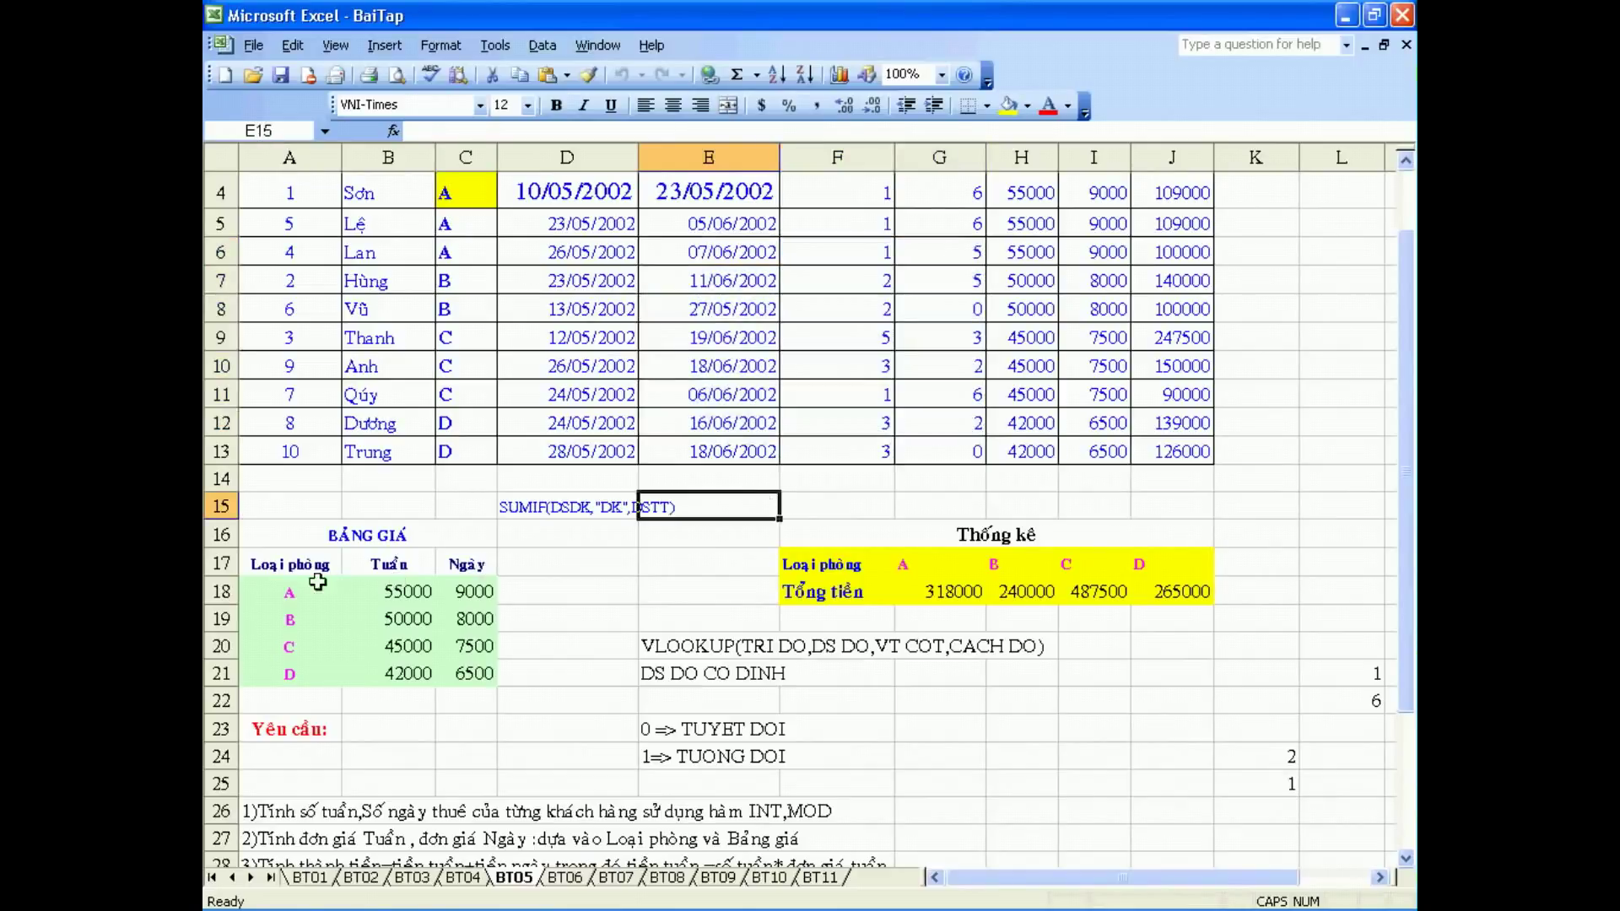
Fill the range D7:F12 with yellow
drag(295, 590, 485, 673)
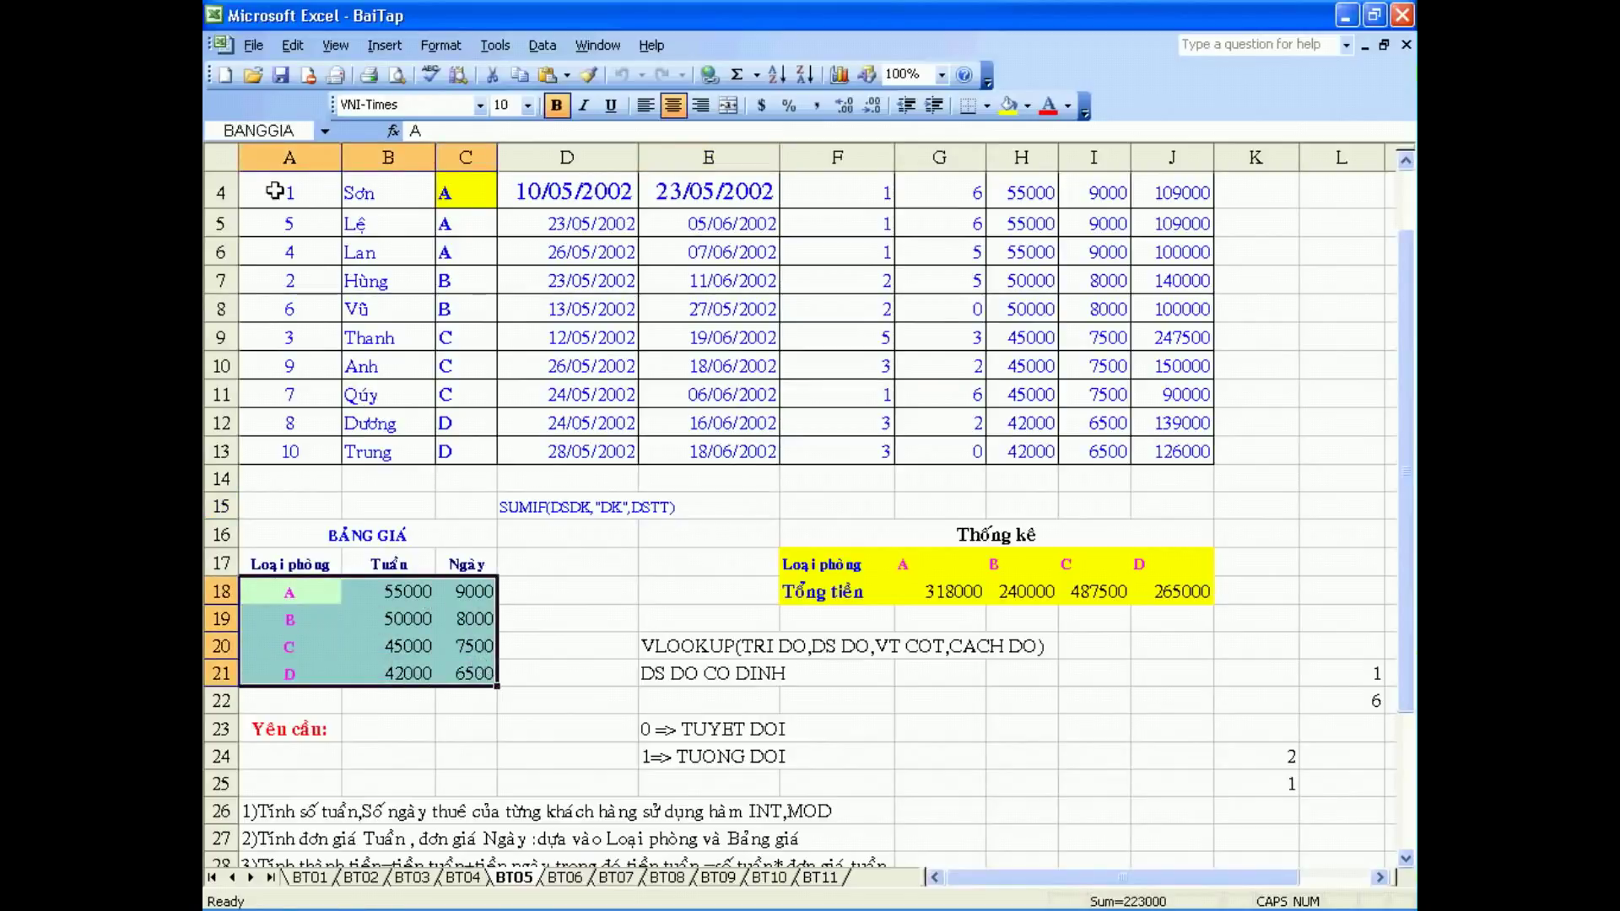
drag(506, 281, 881, 424)
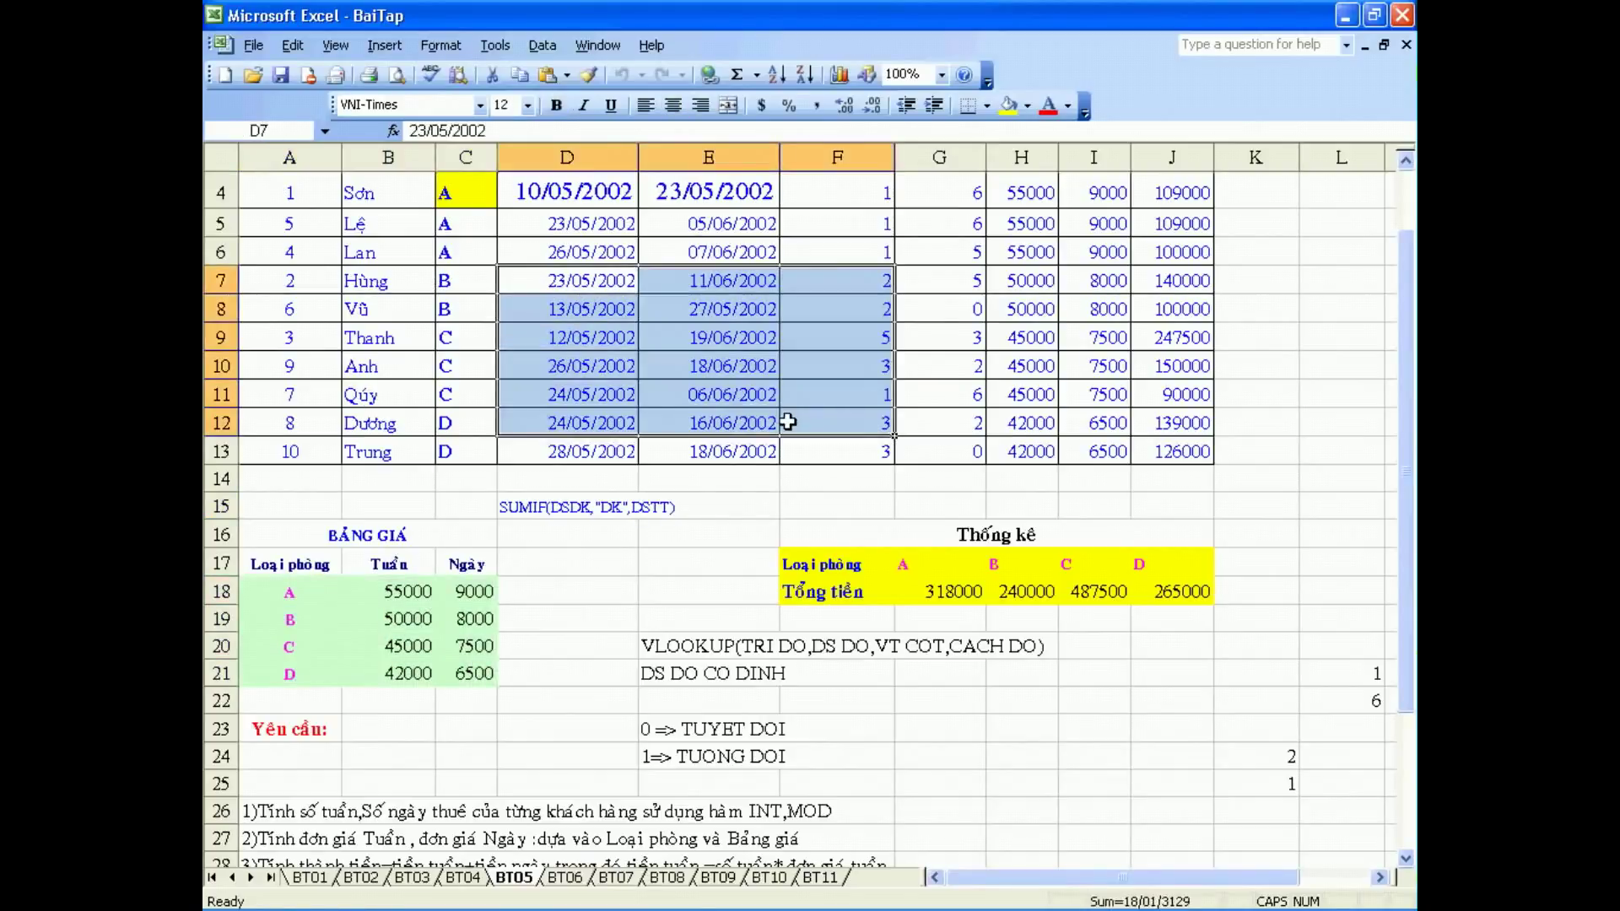
click(1008, 107)
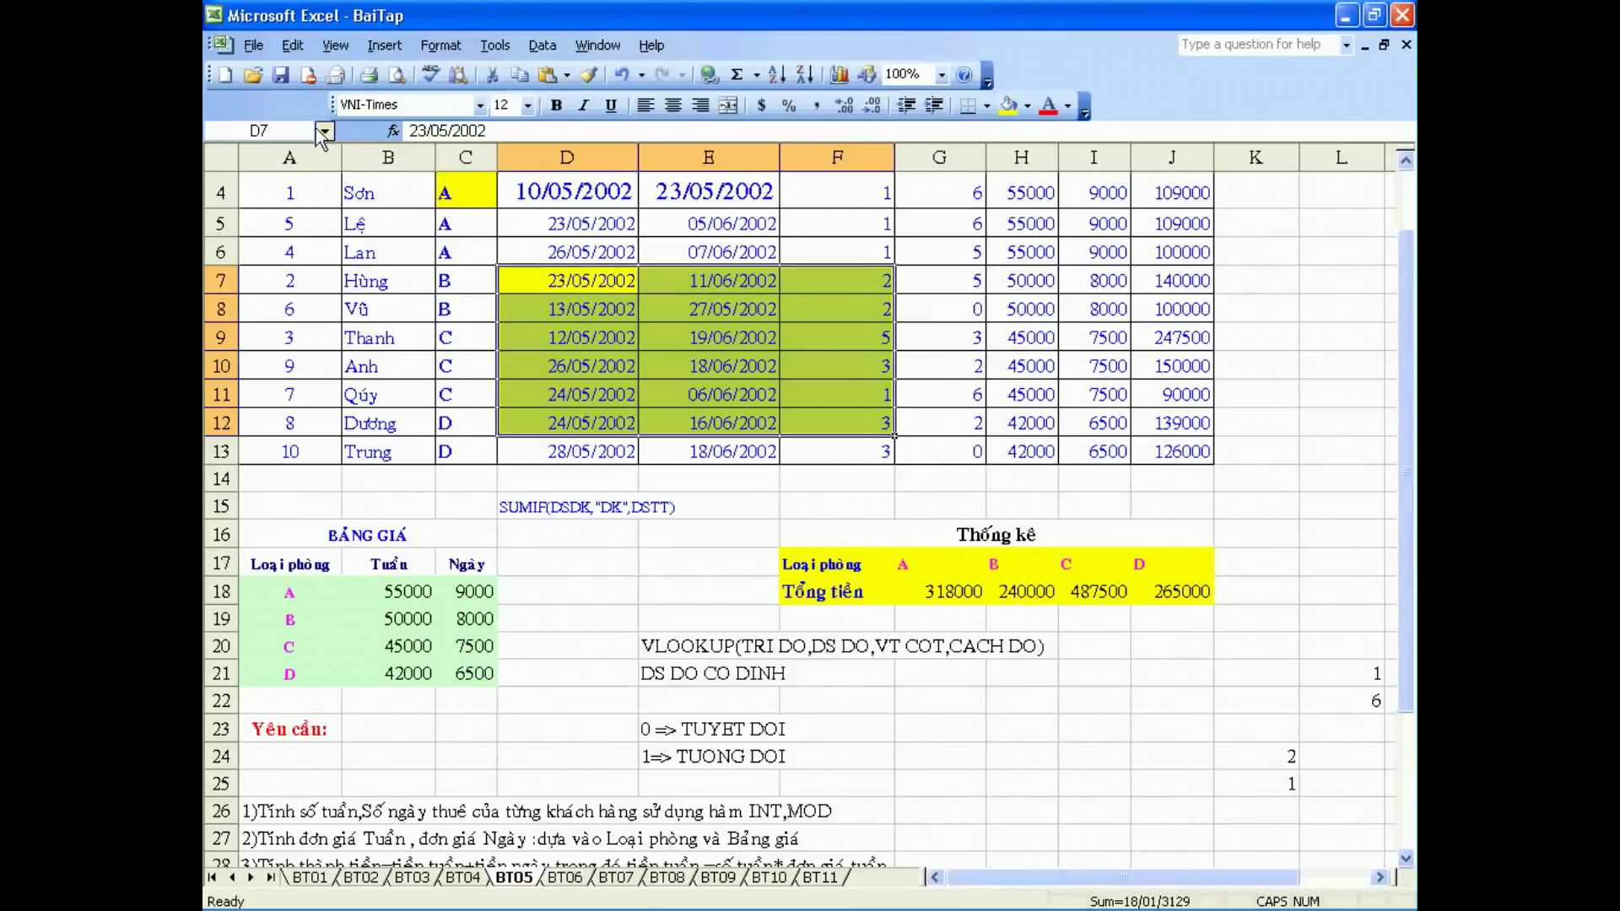
Try to assign the name BANGGIA to the yellow range D7:F12 without removing its existing definition
click(309, 131)
text(BANGGIA)
key(Return)
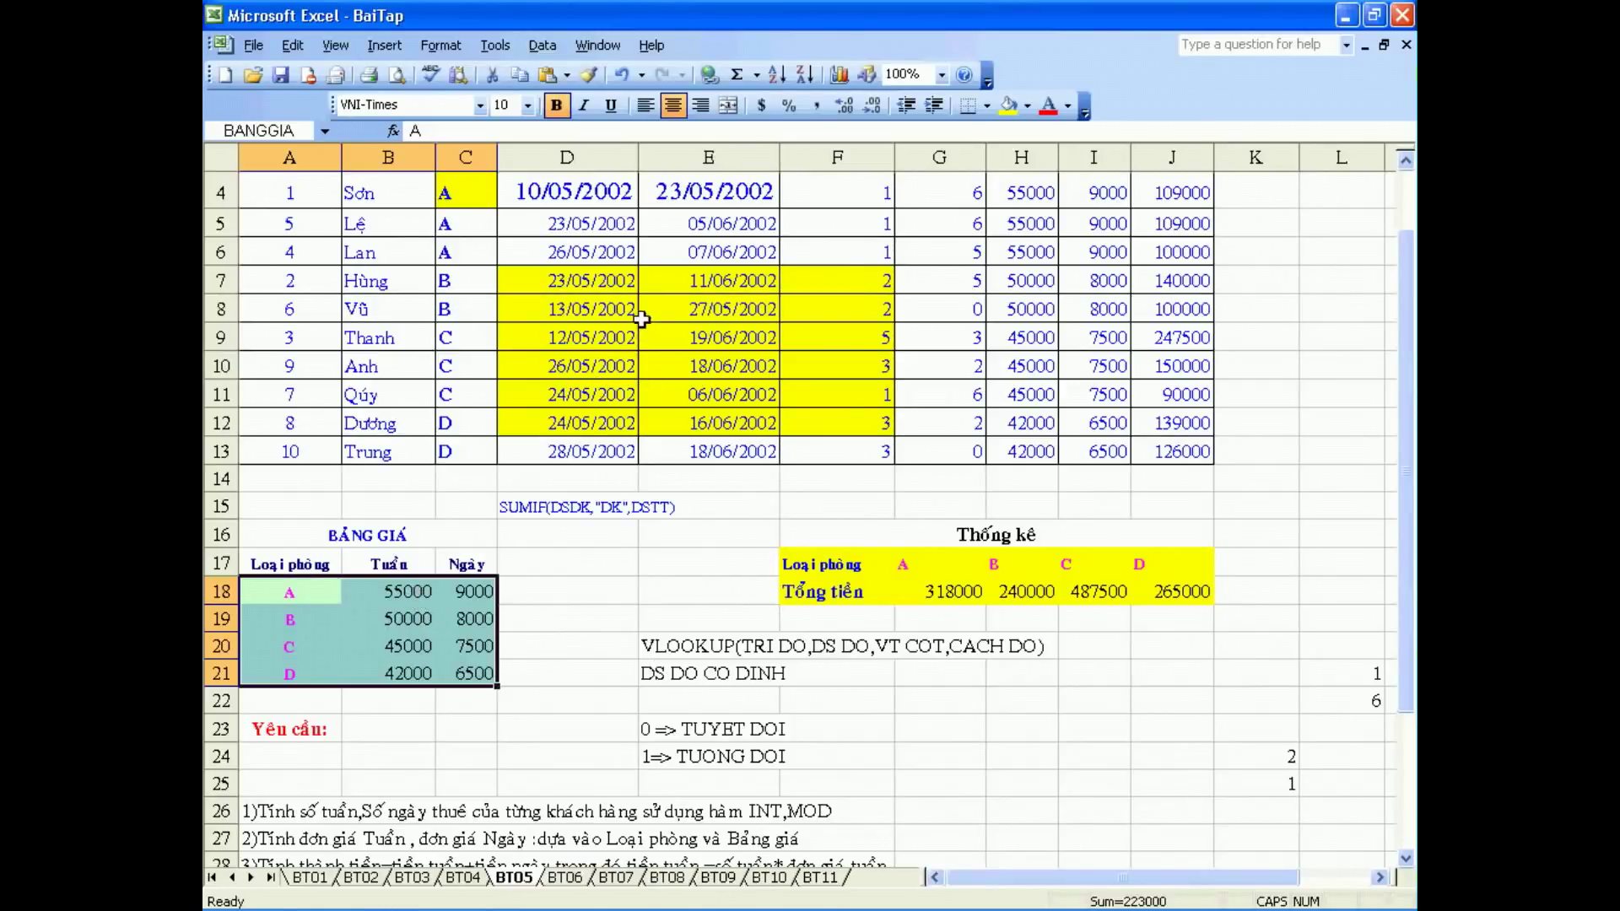
Check which ranges the defined names refer to and delete the name BANGGIA from the workbook
click(609, 285)
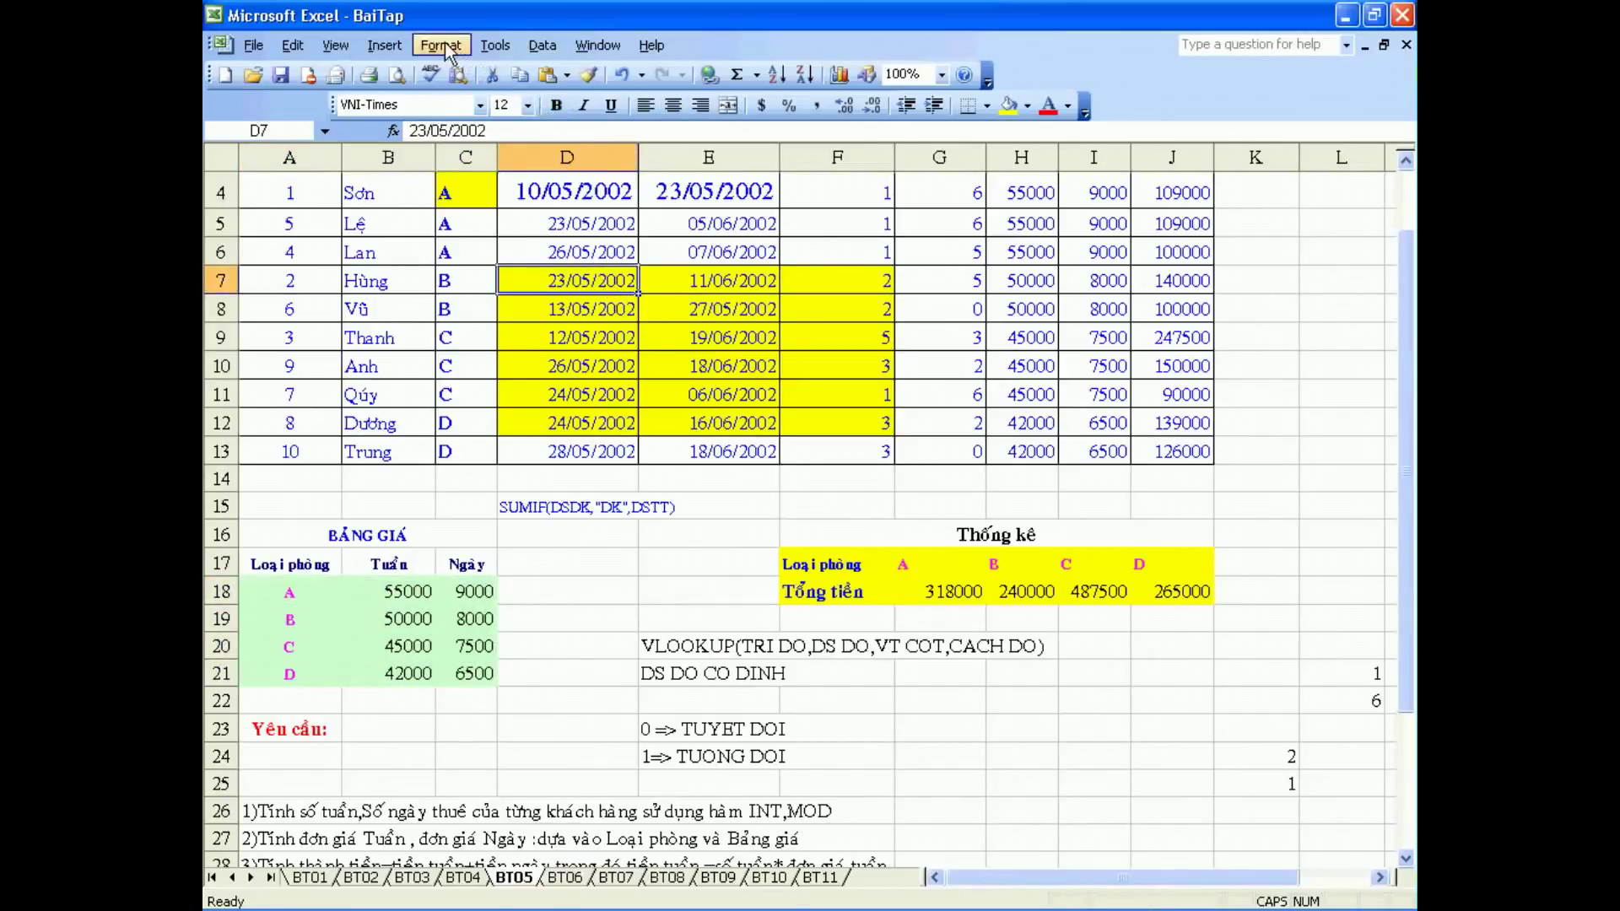
click(384, 45)
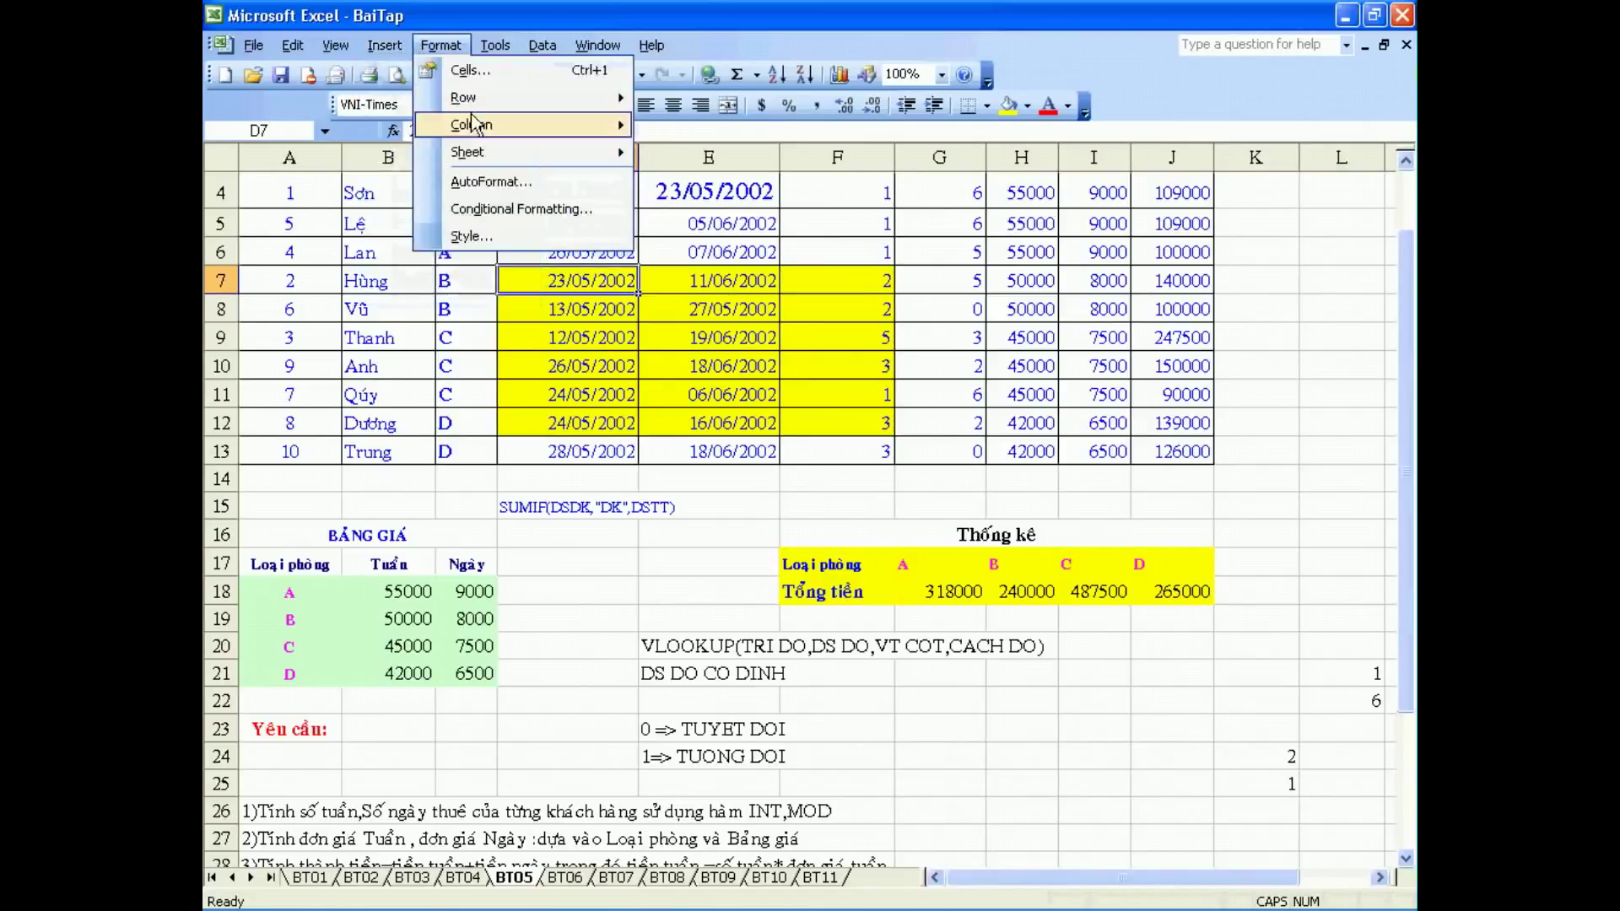
mouse_move(420, 222)
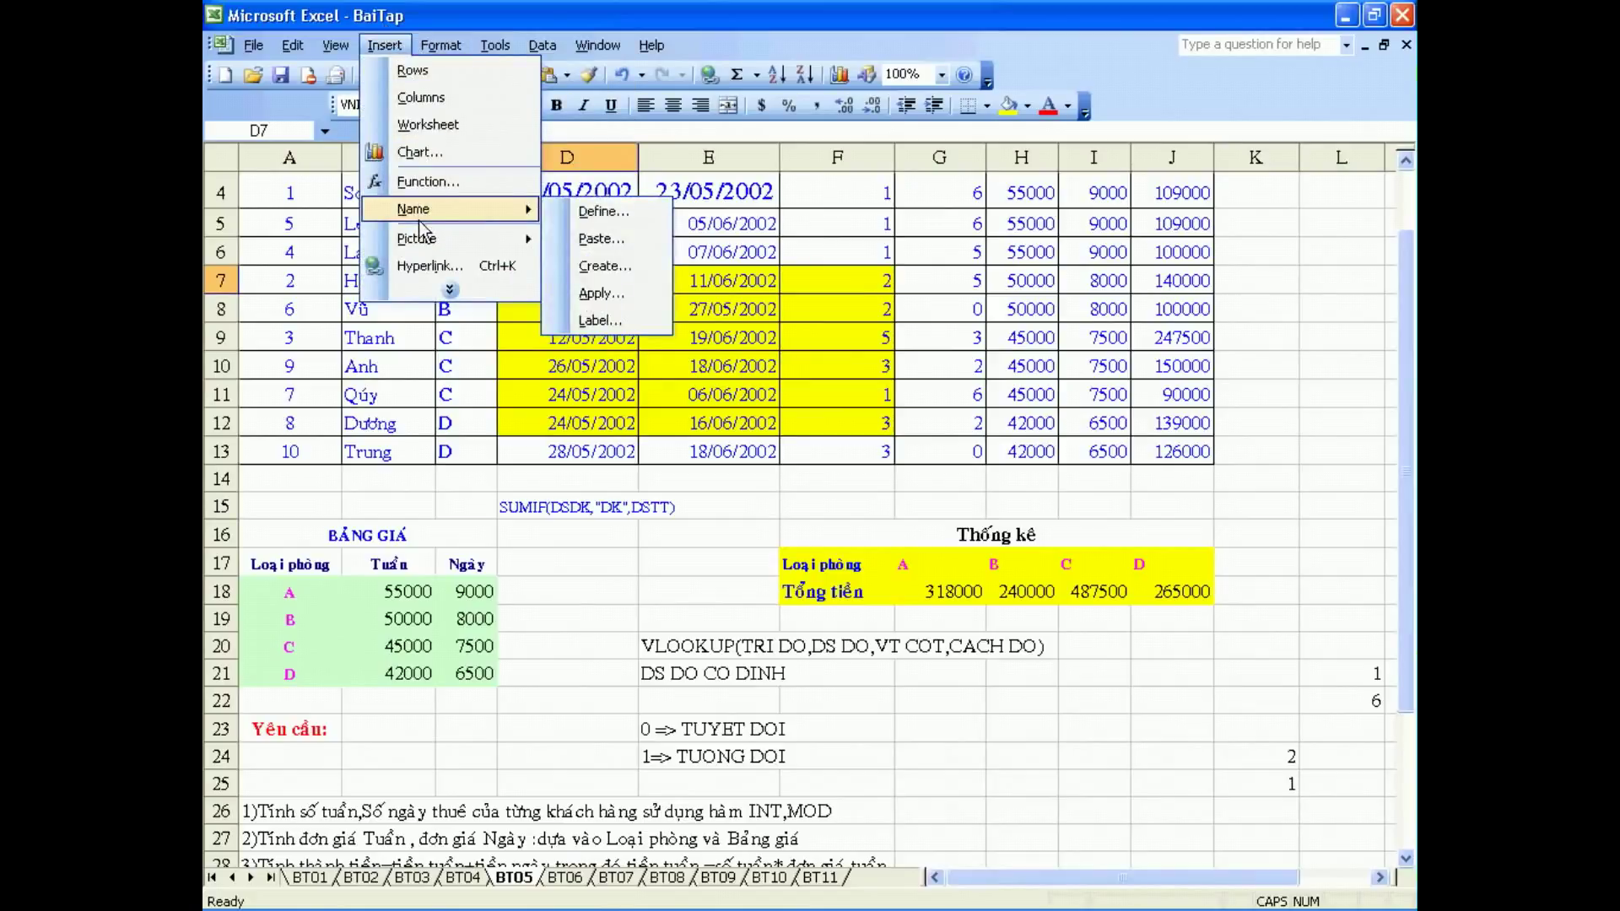
click(617, 219)
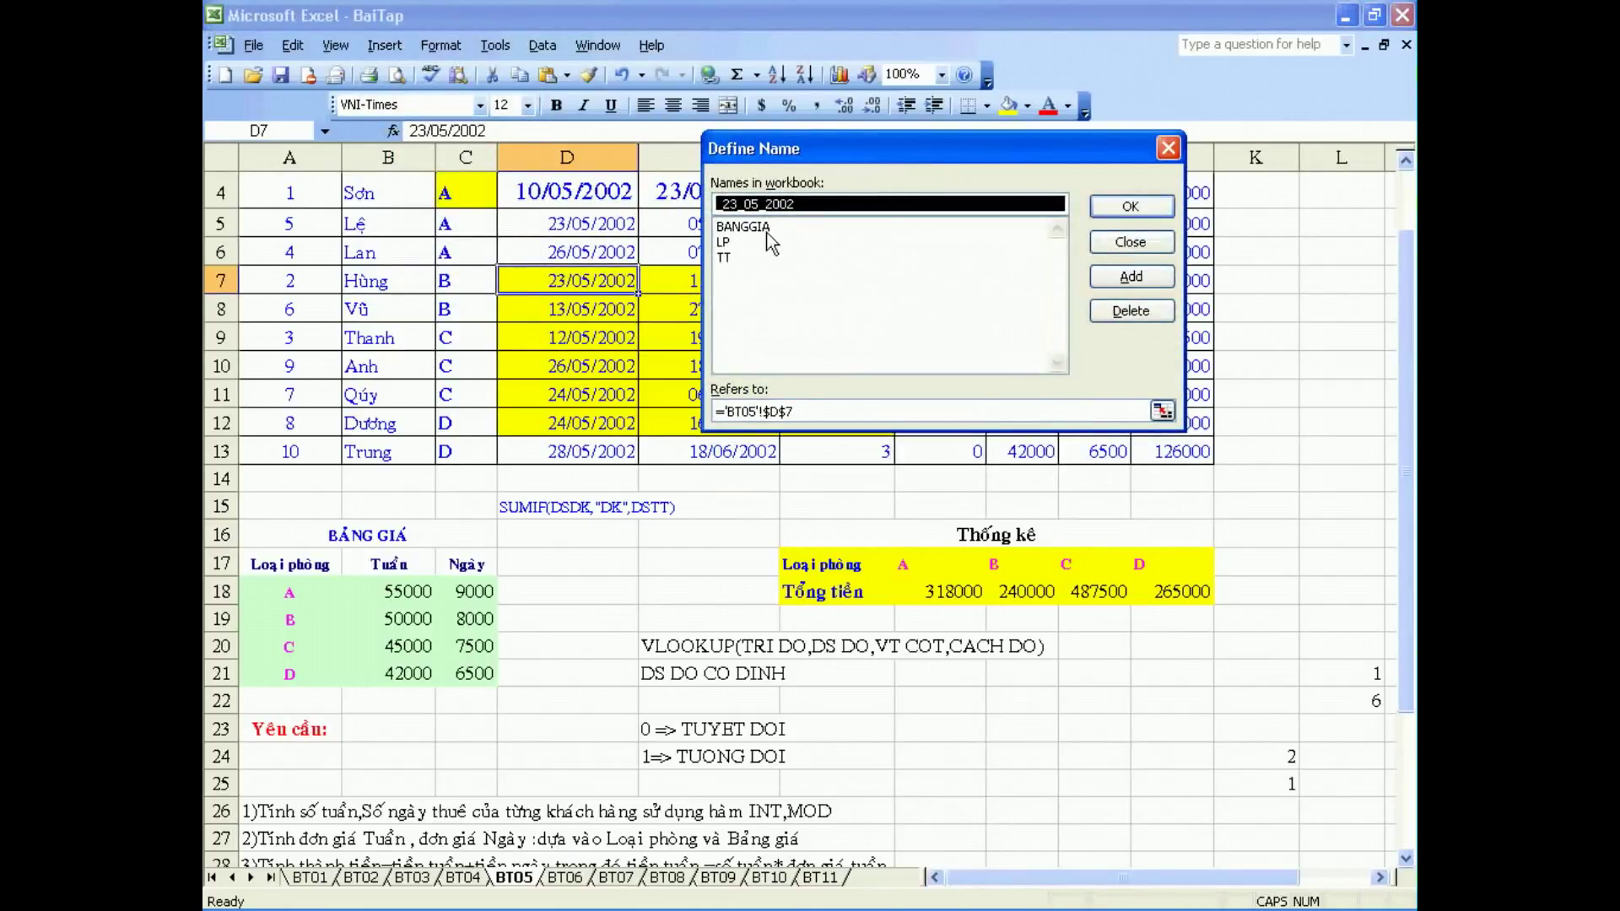
click(767, 244)
click(770, 257)
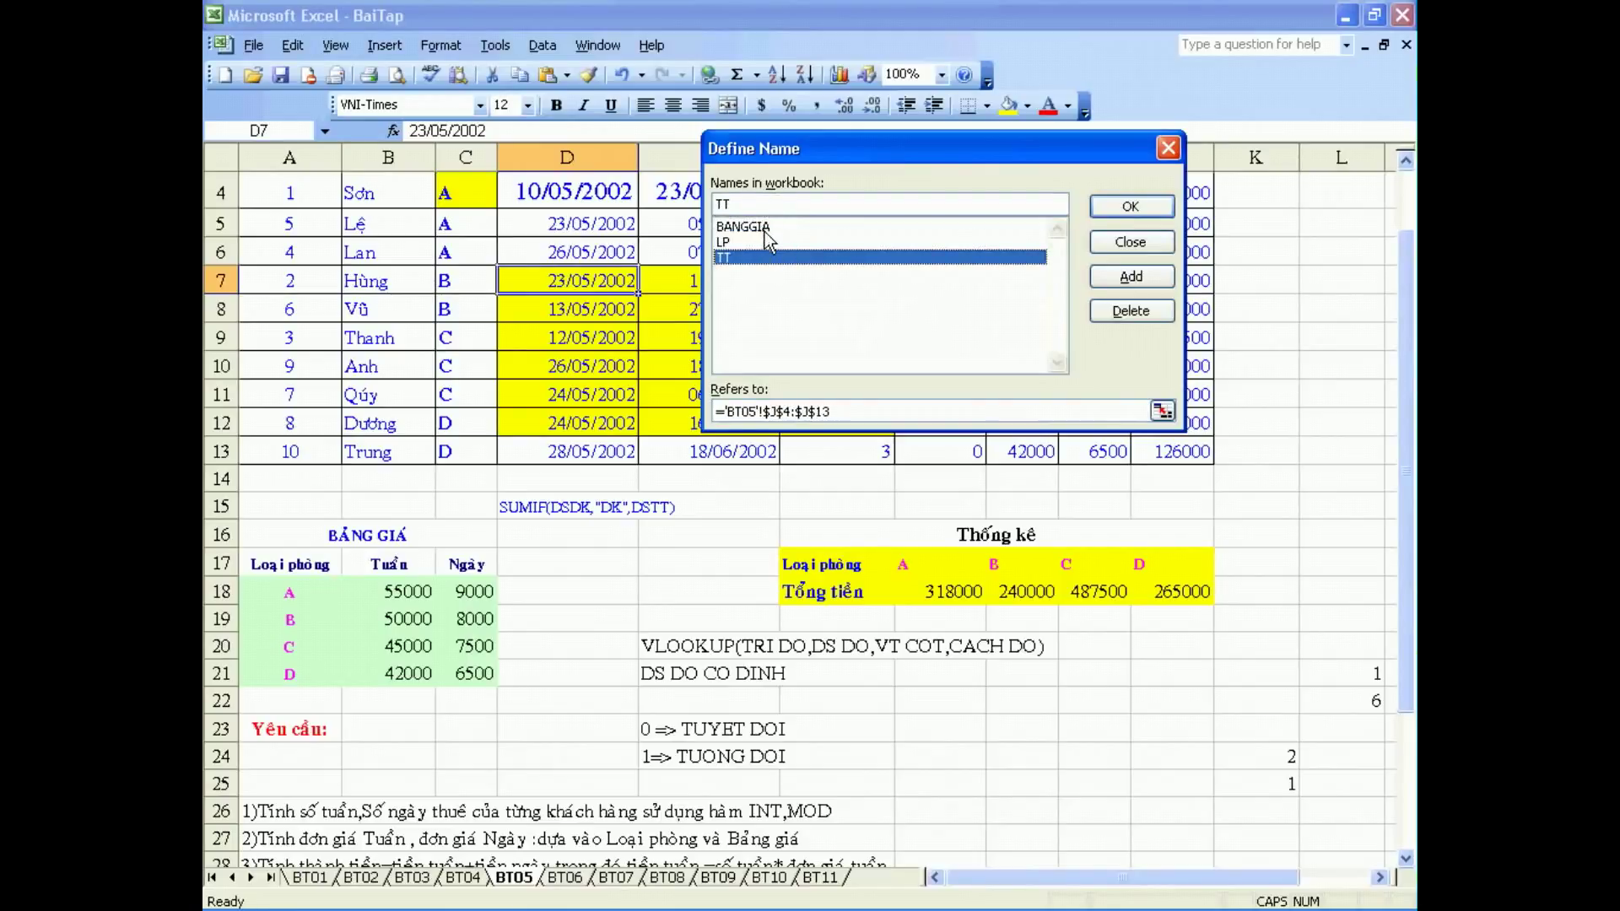
click(764, 227)
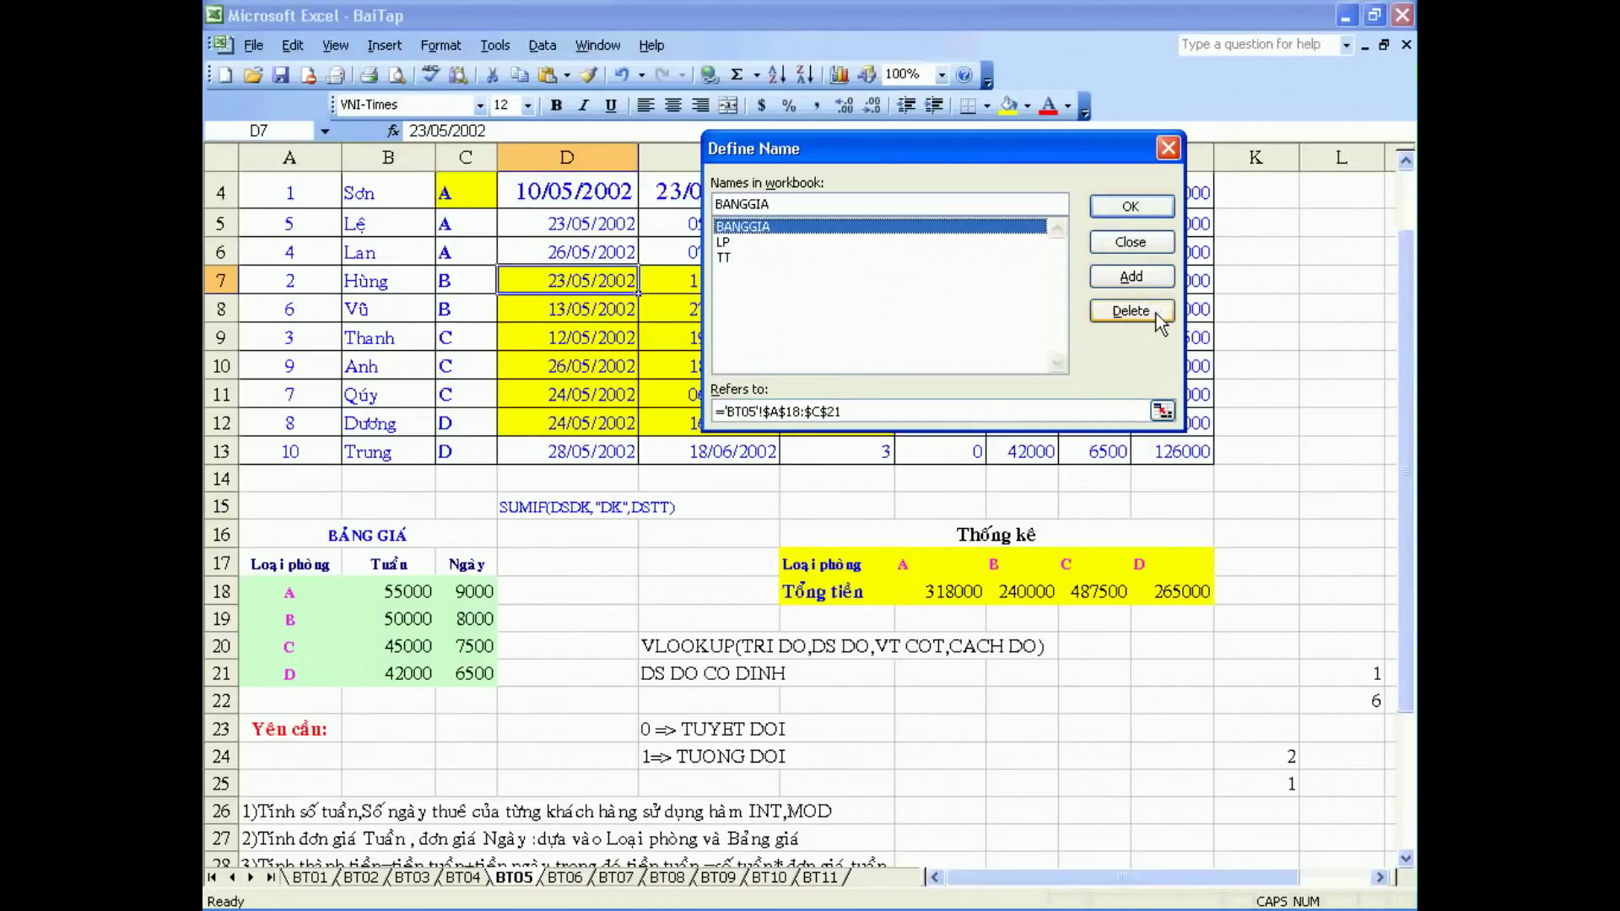
click(1156, 312)
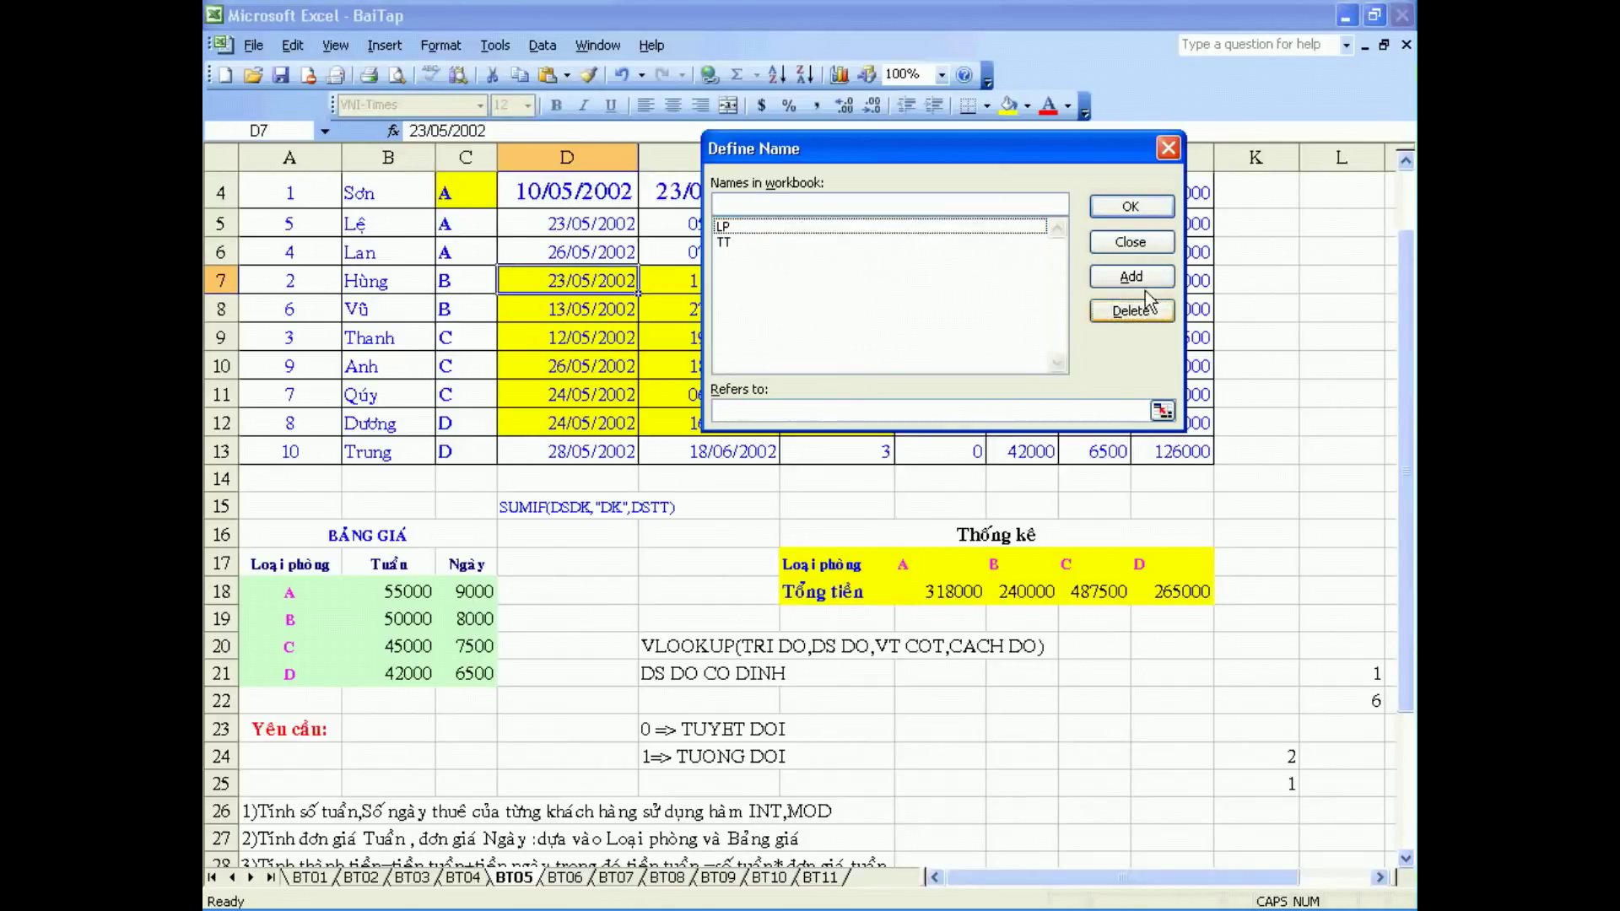
click(1129, 211)
Name the yellow range D7:F12 BANGGIA
drag(300, 590, 473, 672)
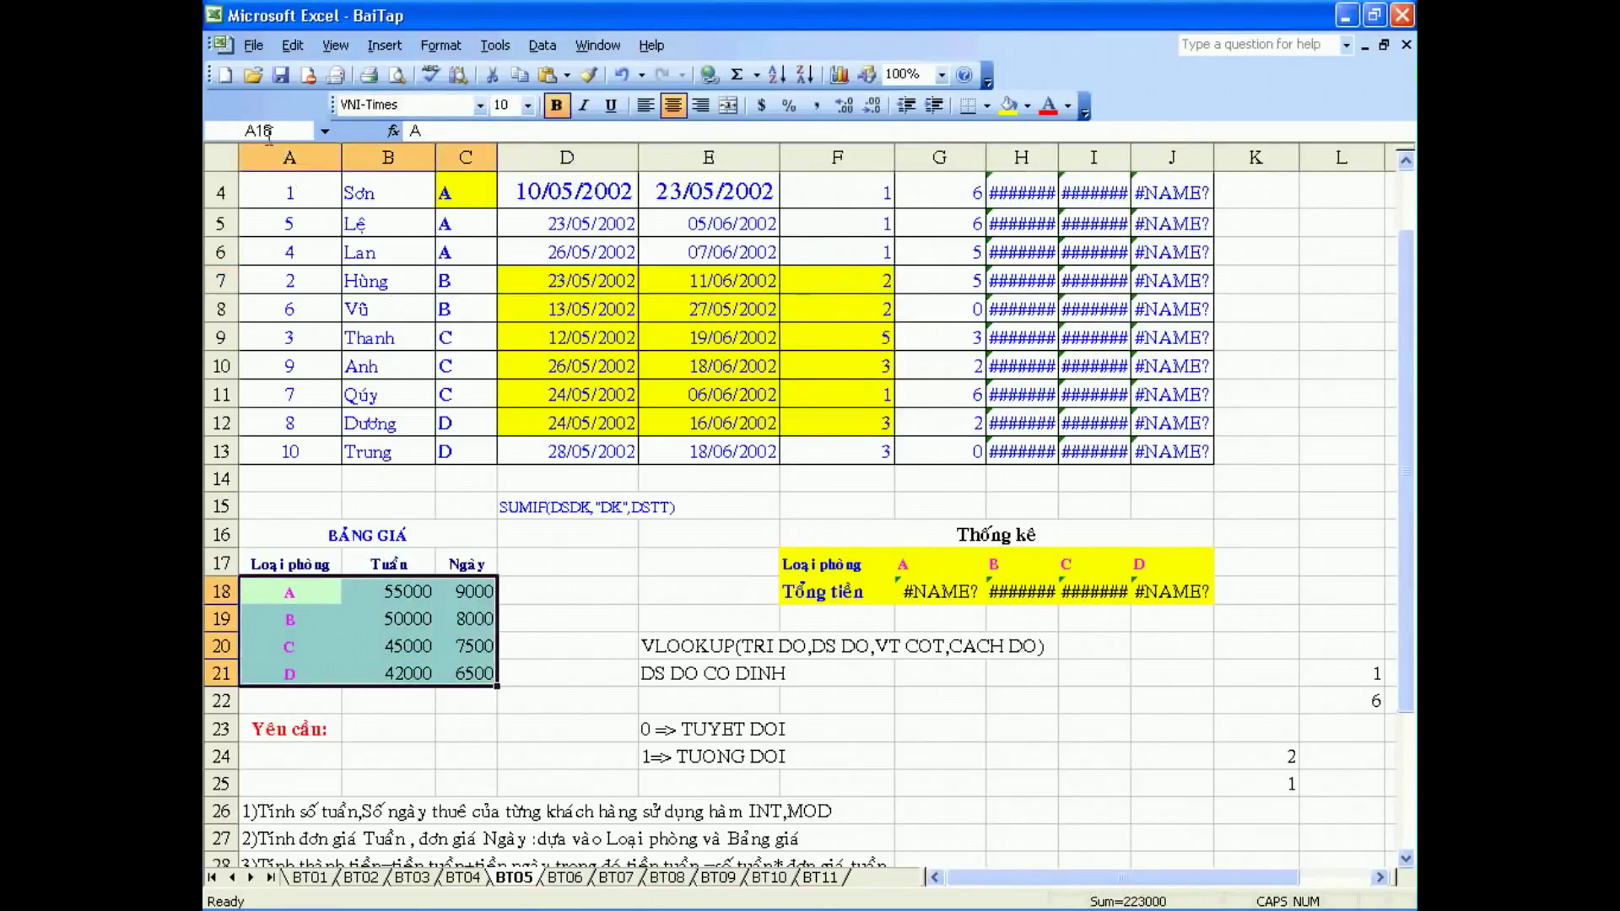
drag(614, 279, 847, 414)
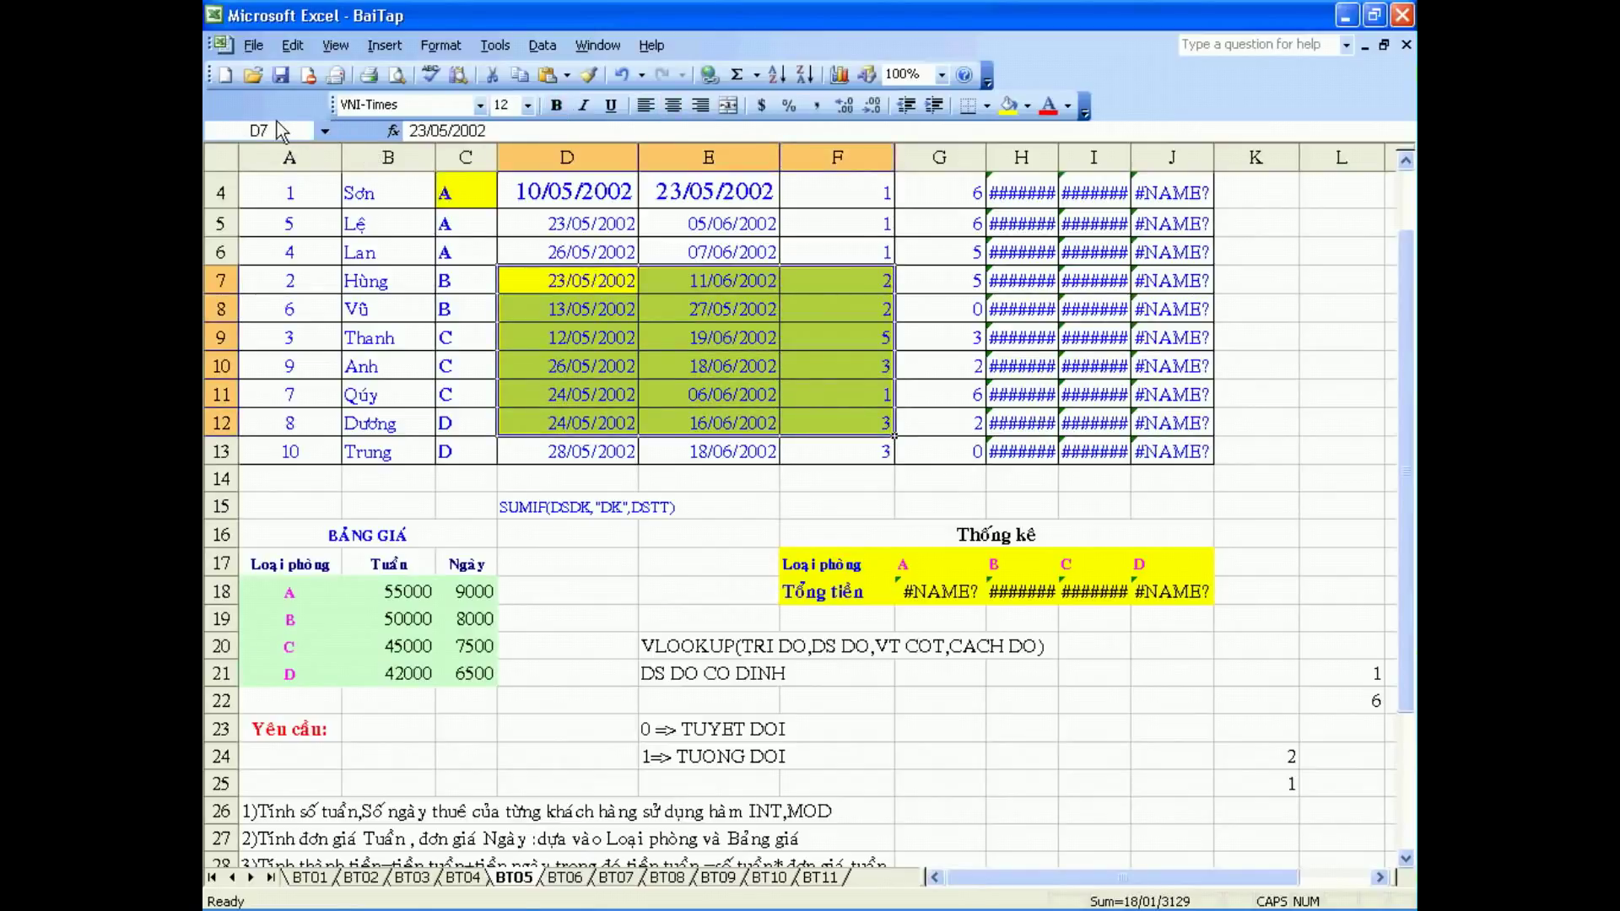
click(277, 130)
text(BANGGIA)
key(Return)
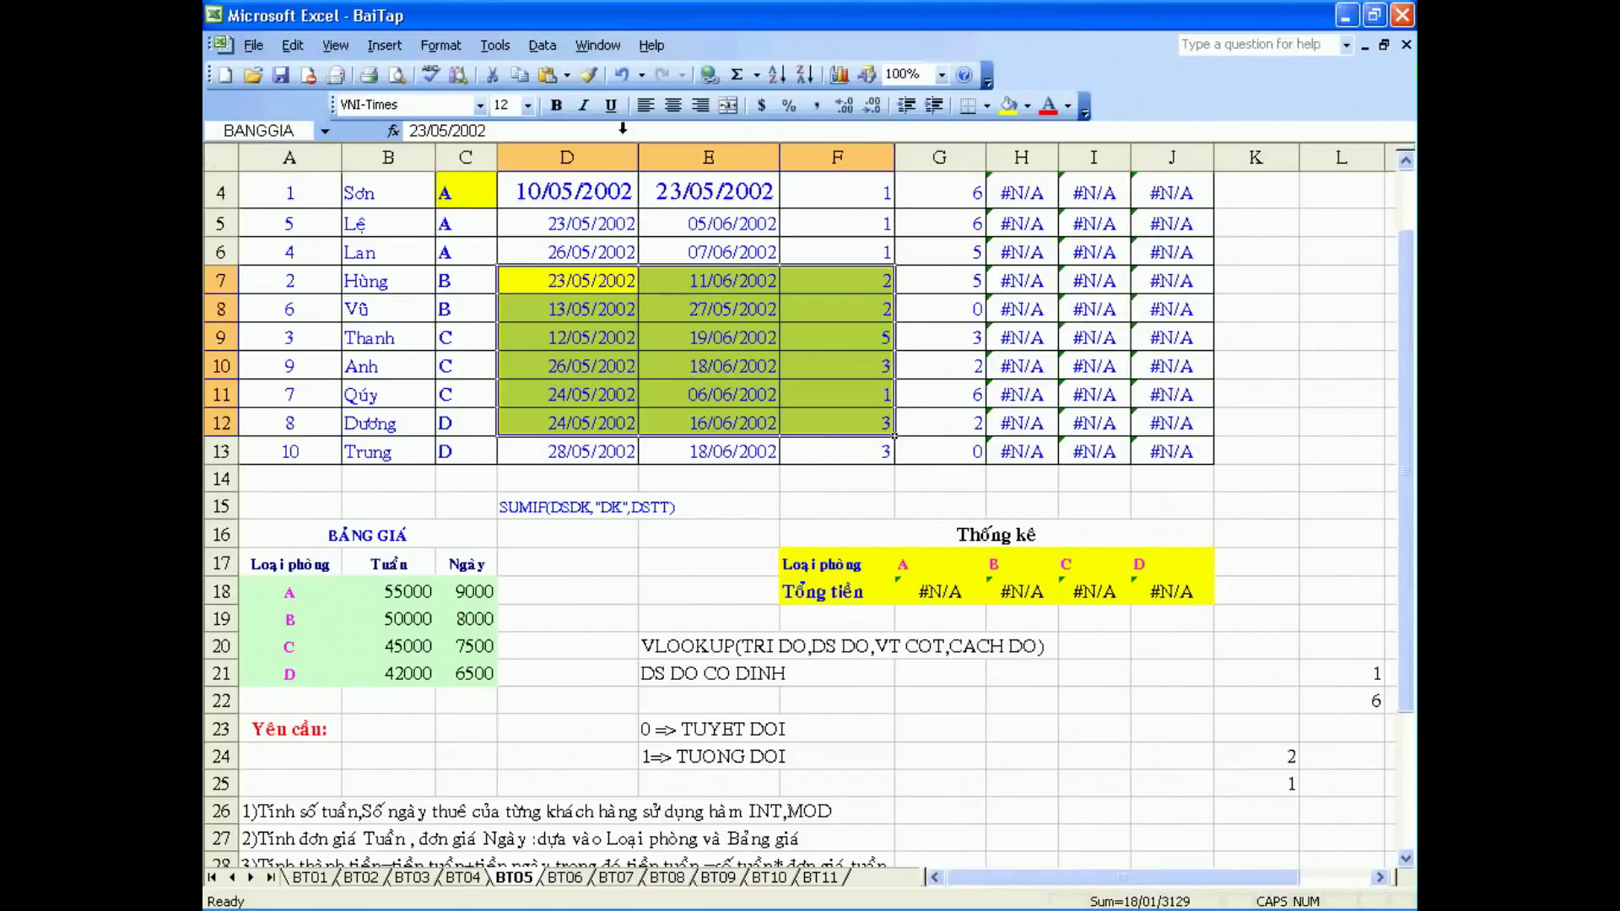
Undo the reassignment of the name BANGGIA and select the price table A18:C21 to check its range name
click(621, 76)
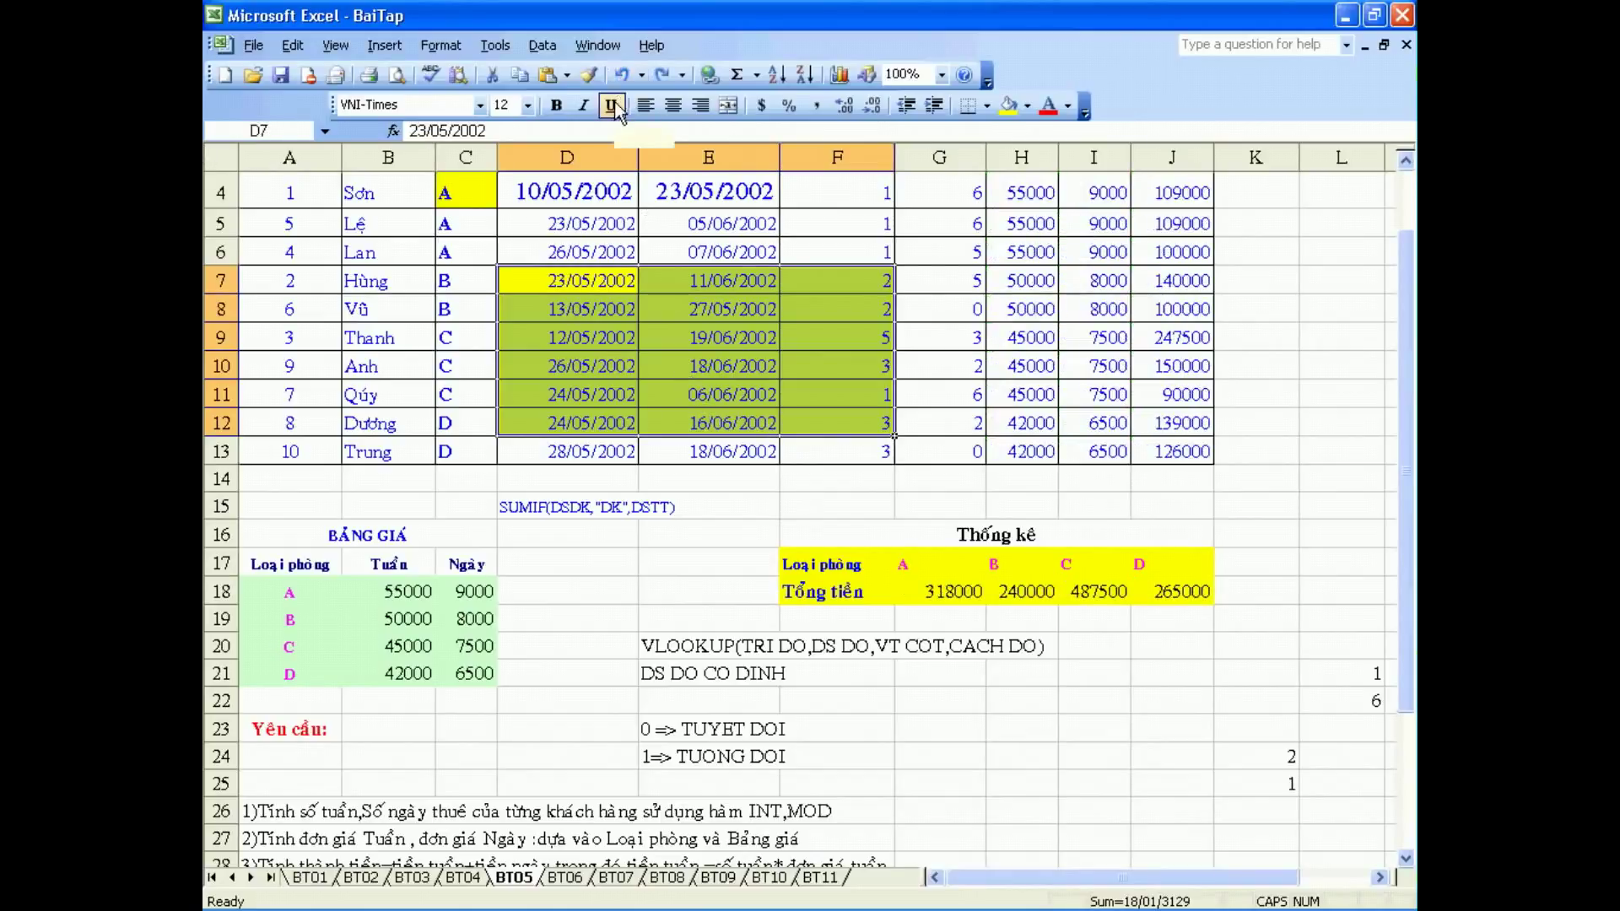
drag(335, 596, 472, 673)
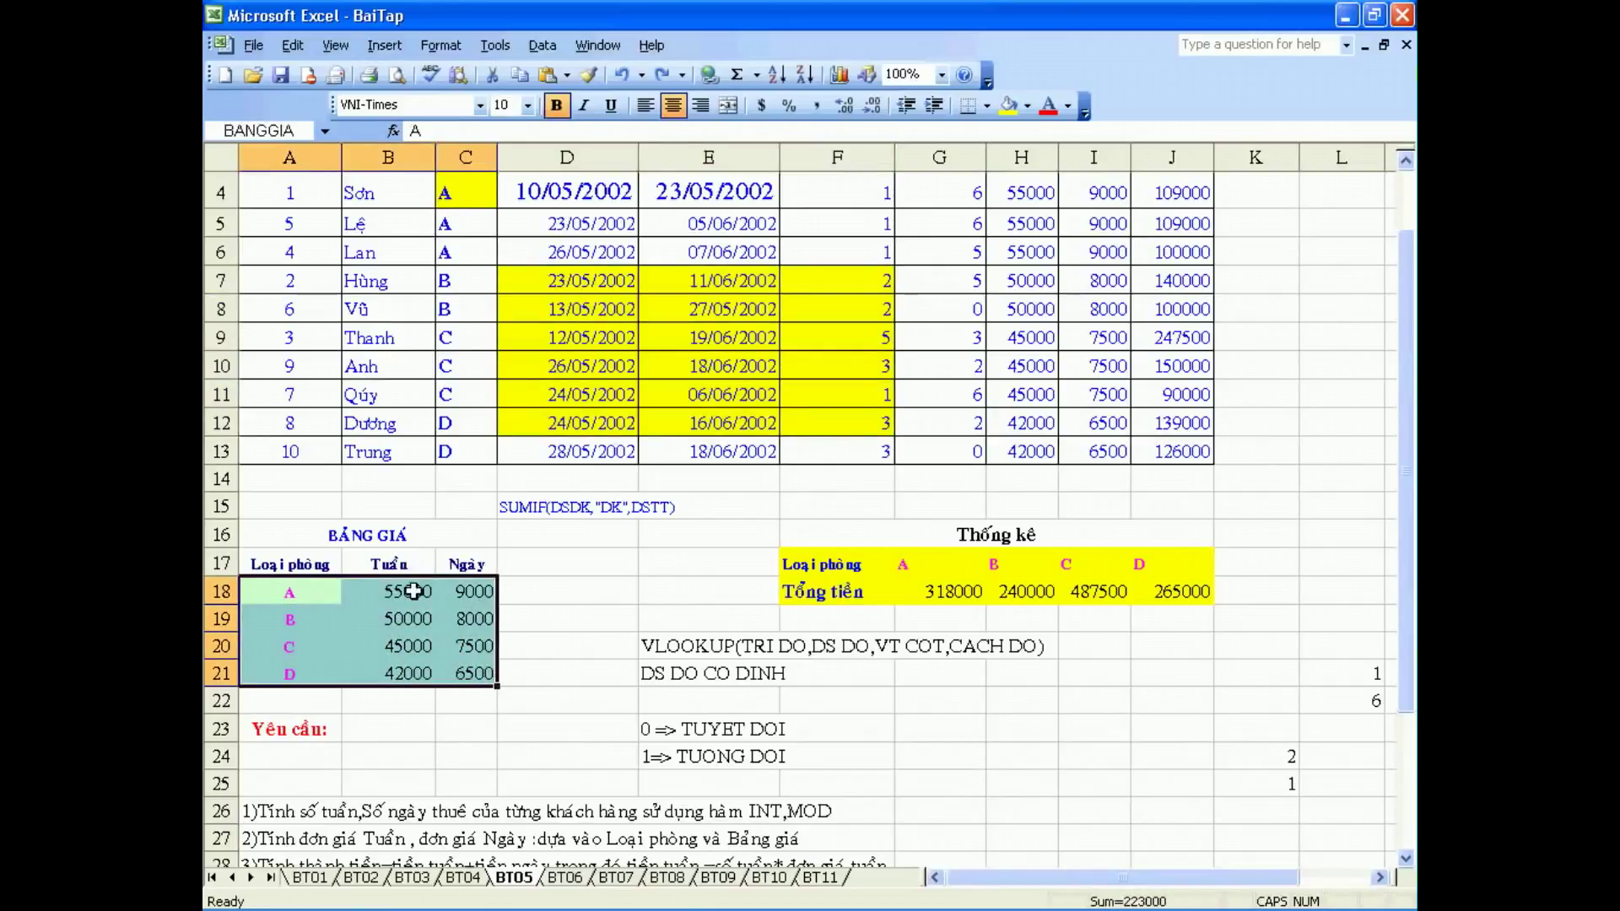
click(474, 374)
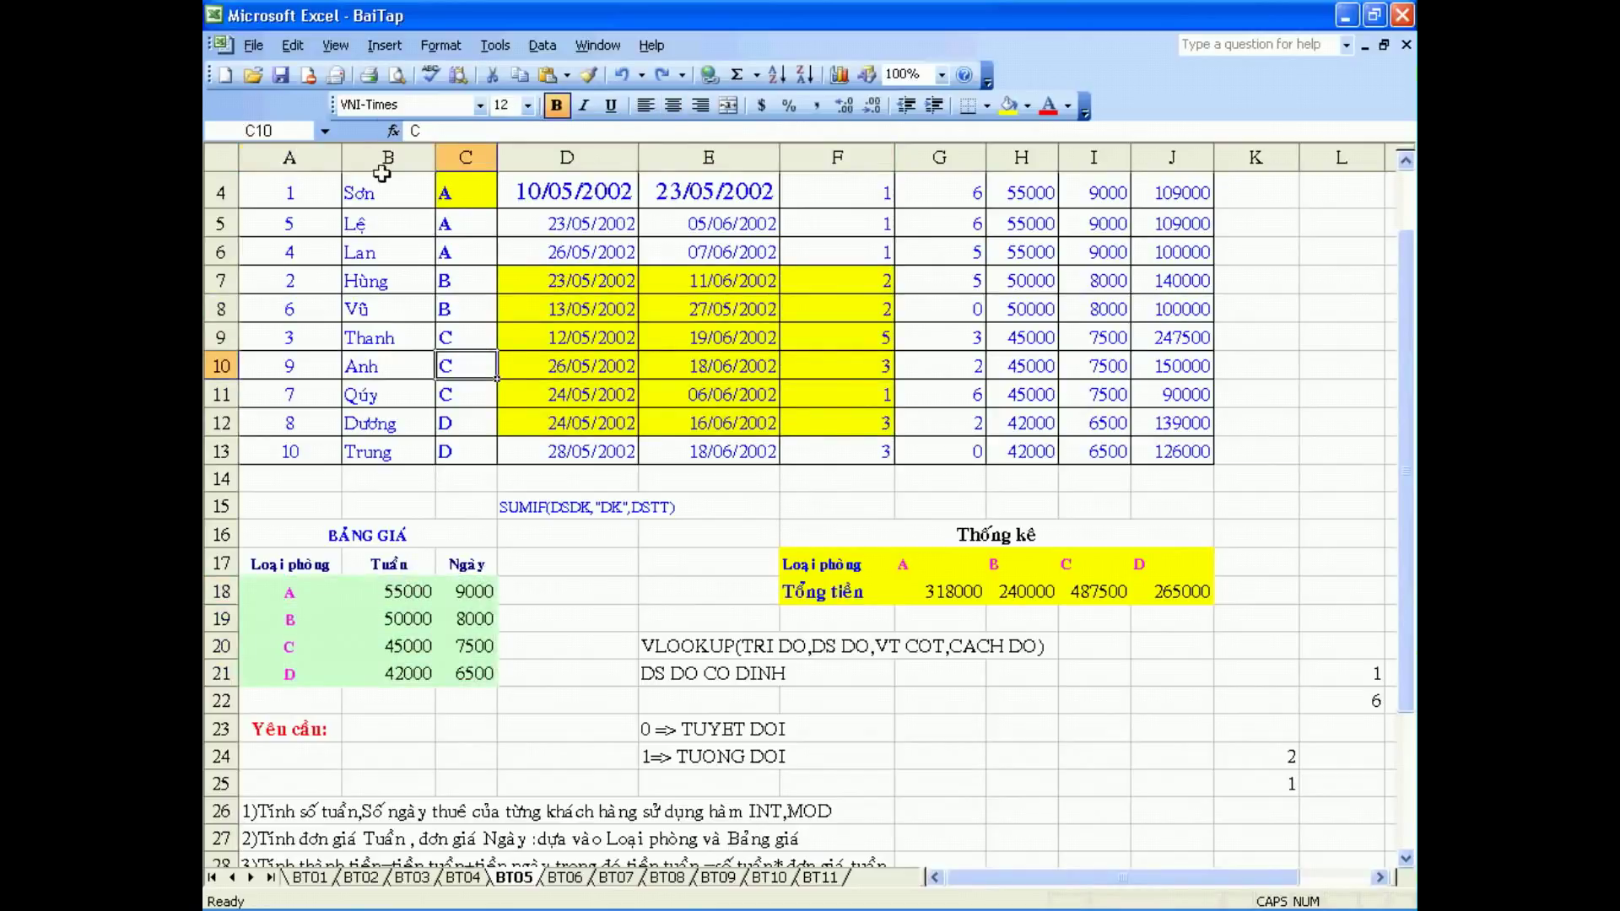
Review the names defined in the workbook and where a name can be deleted, without changing any
click(384, 44)
mouse_move(456, 207)
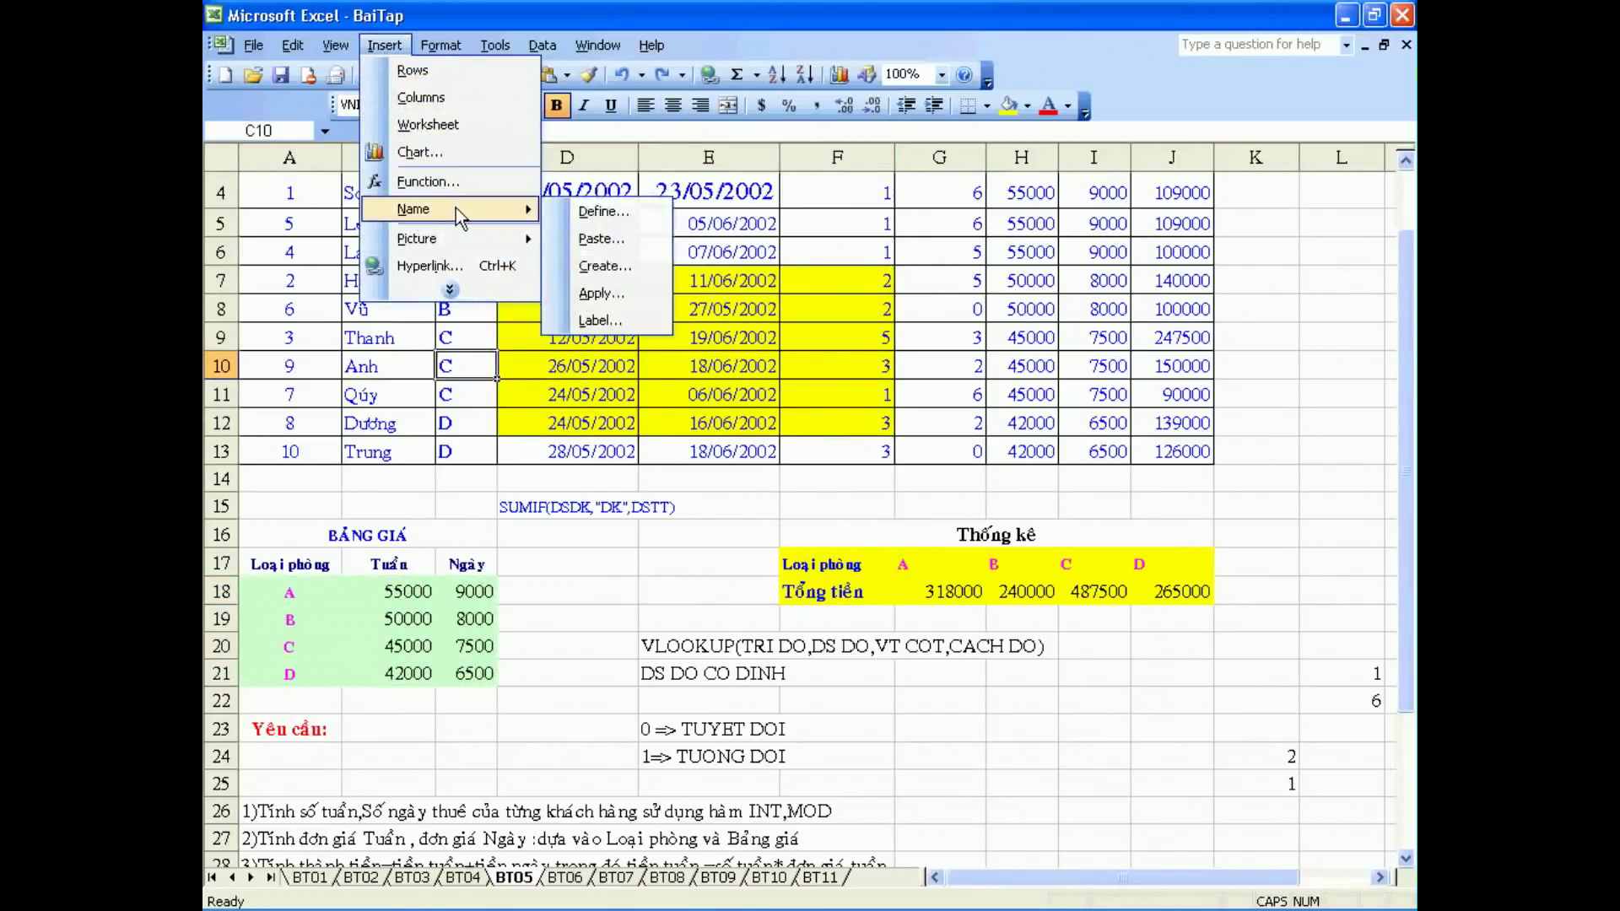
click(595, 213)
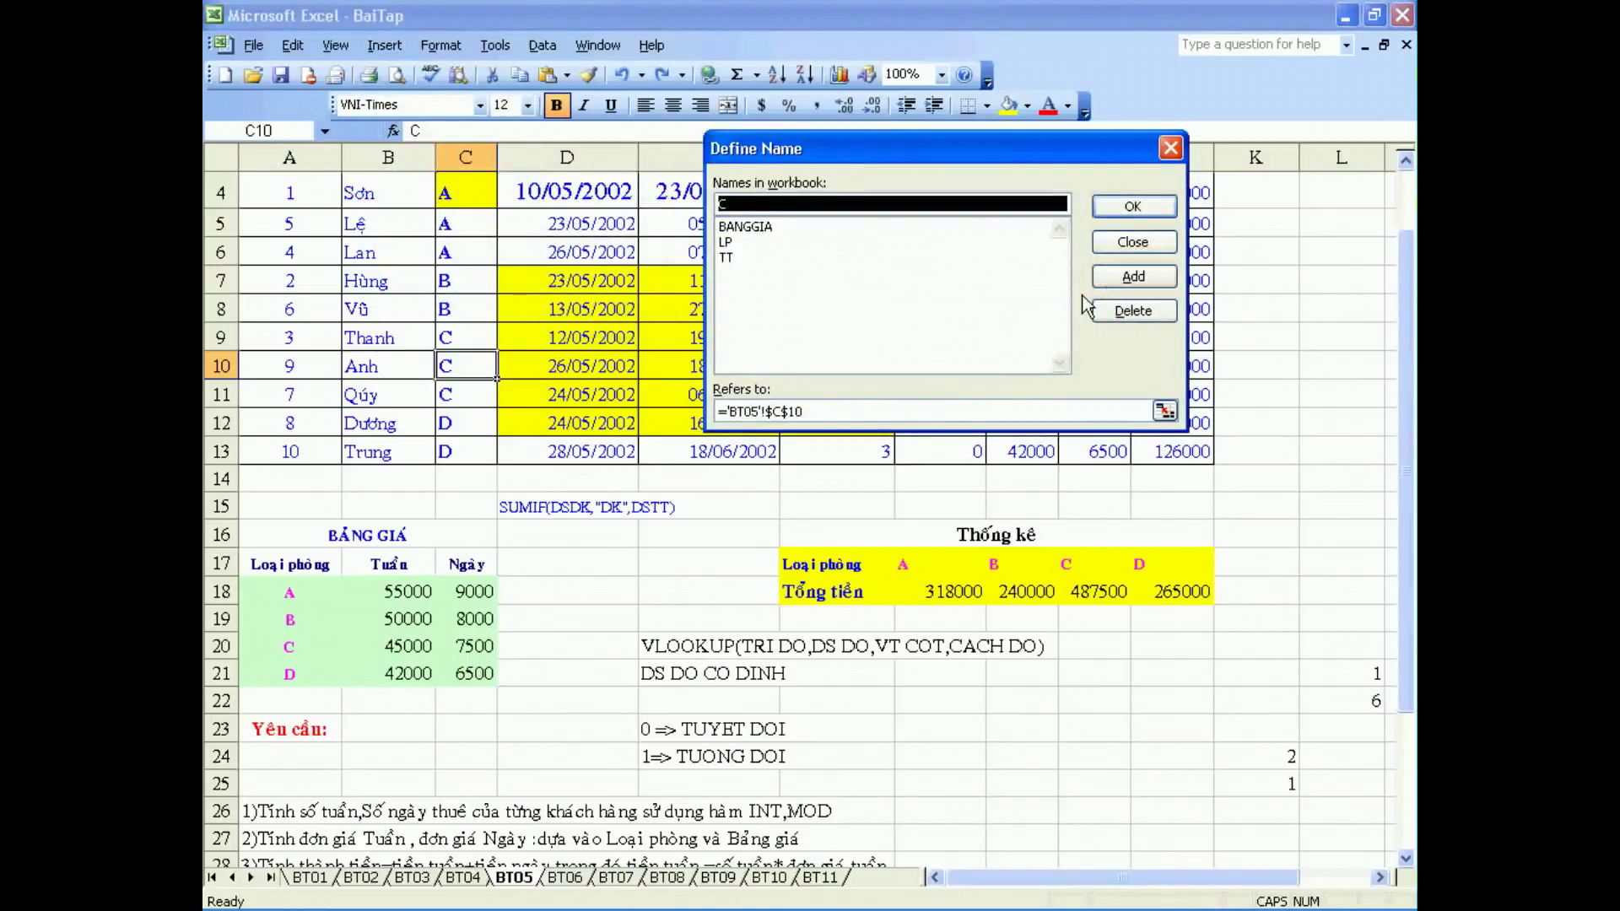
click(1134, 245)
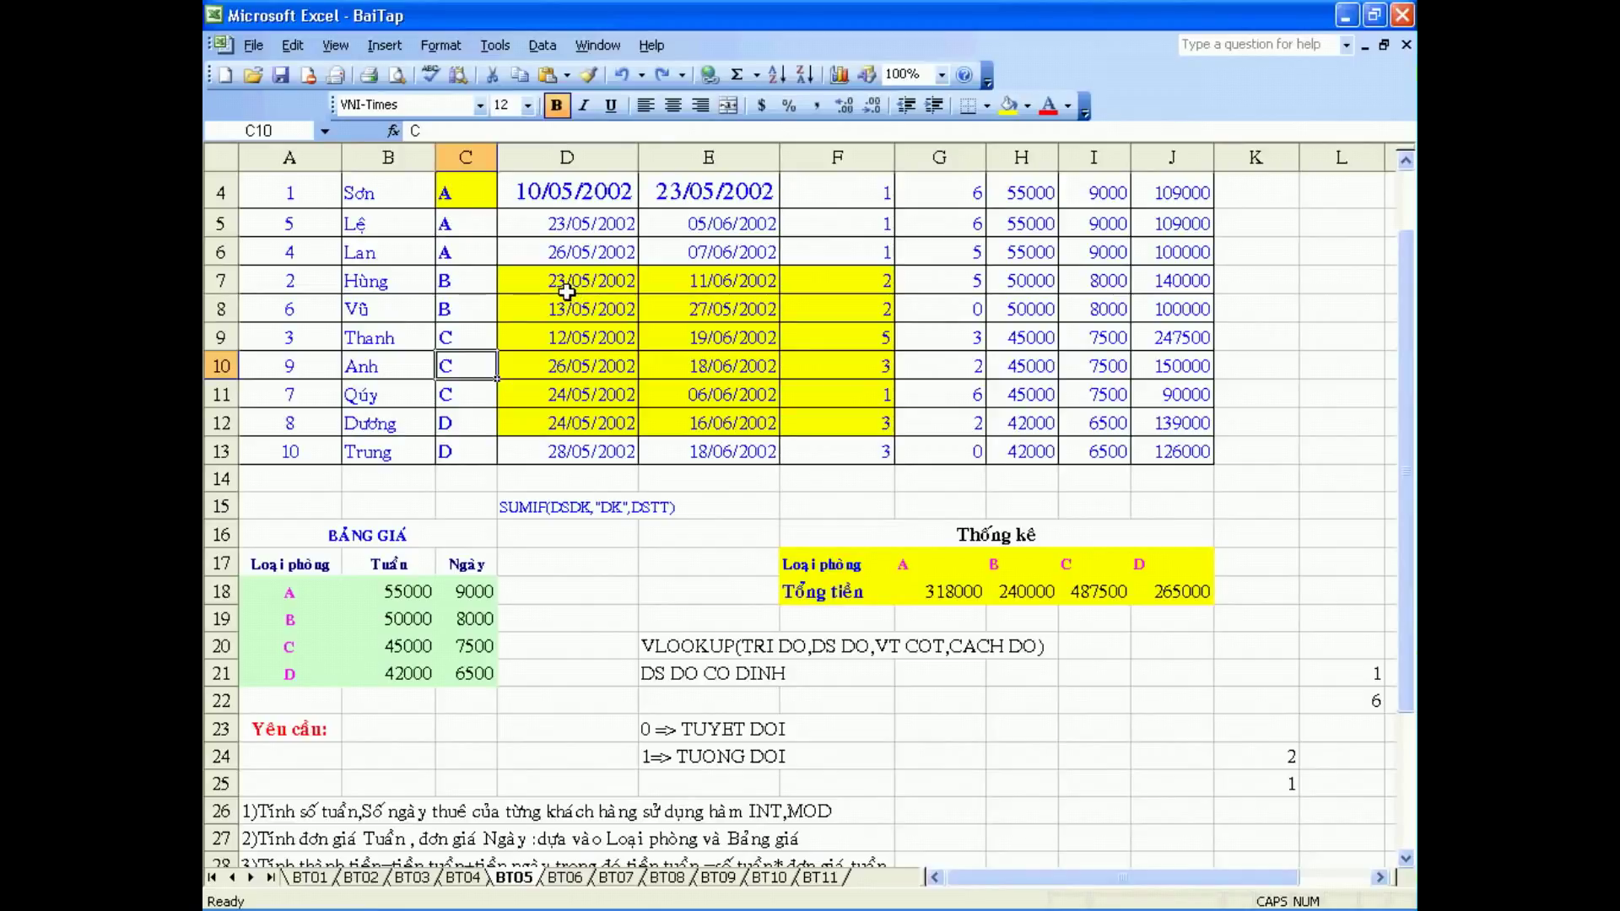
Select the yellow range D7:F12 and check the list of existing range names without choosing one
drag(566, 291, 815, 416)
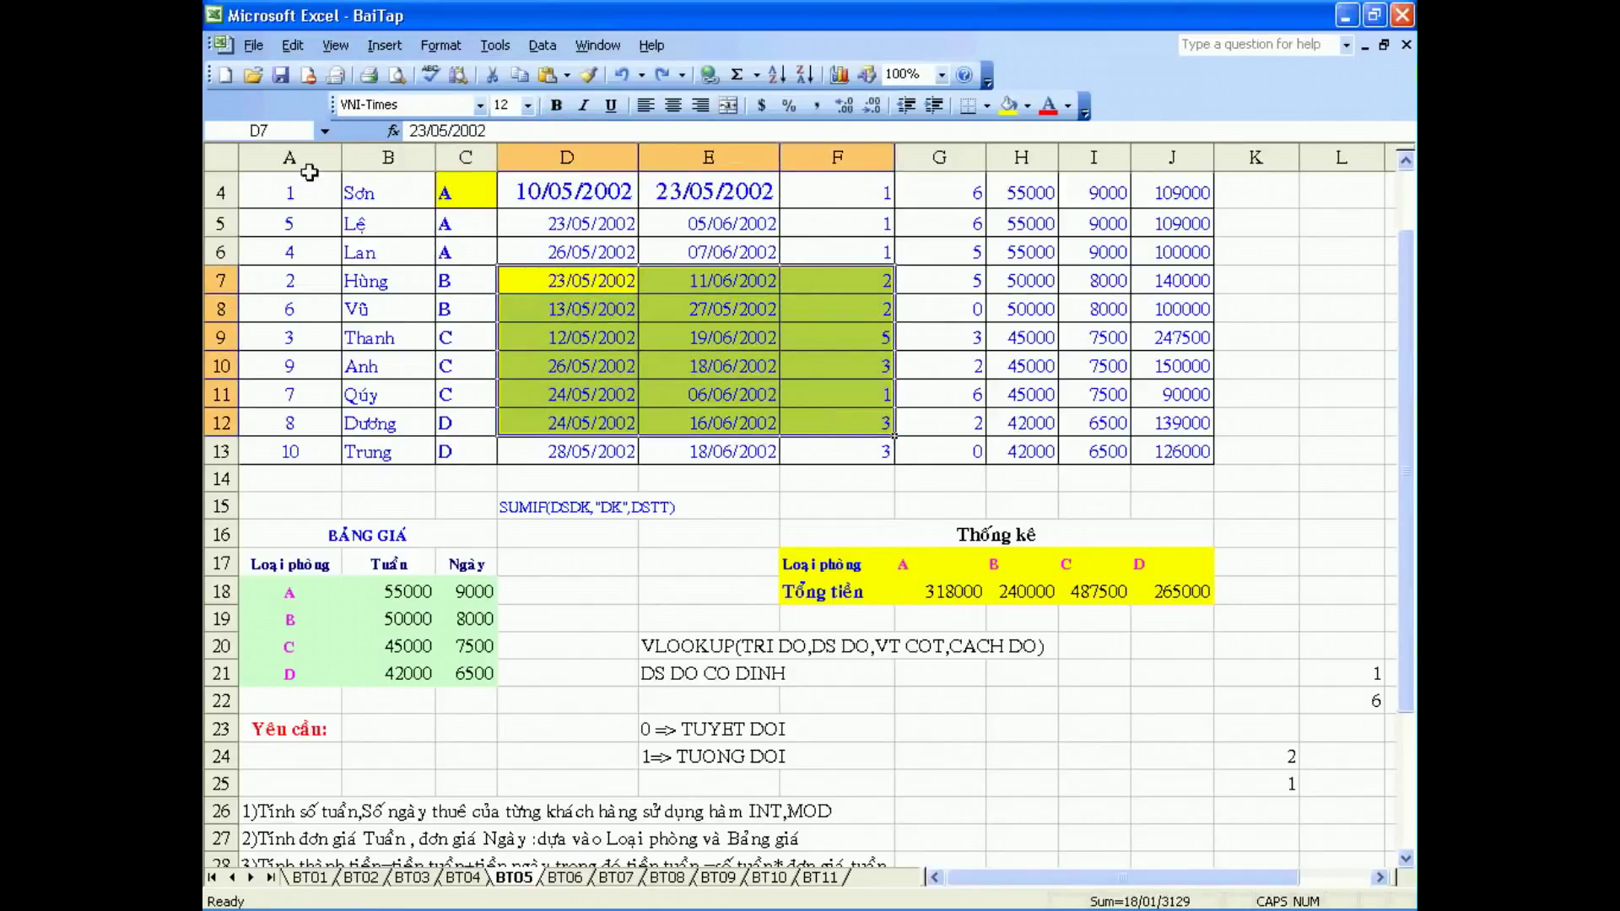
click(325, 131)
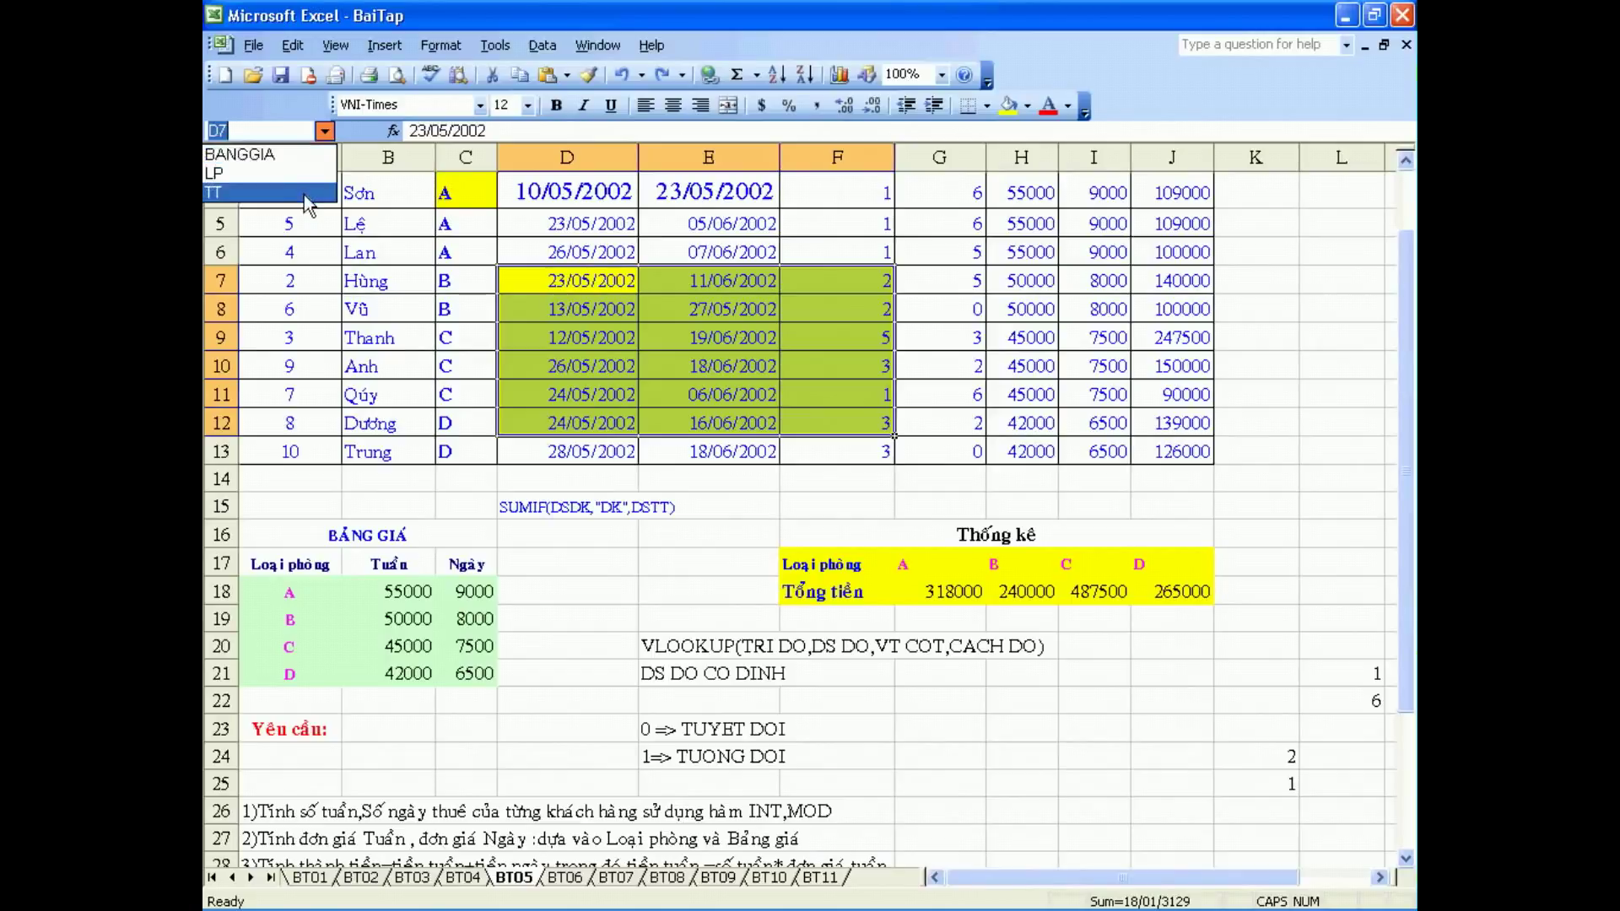
click(326, 132)
click(325, 133)
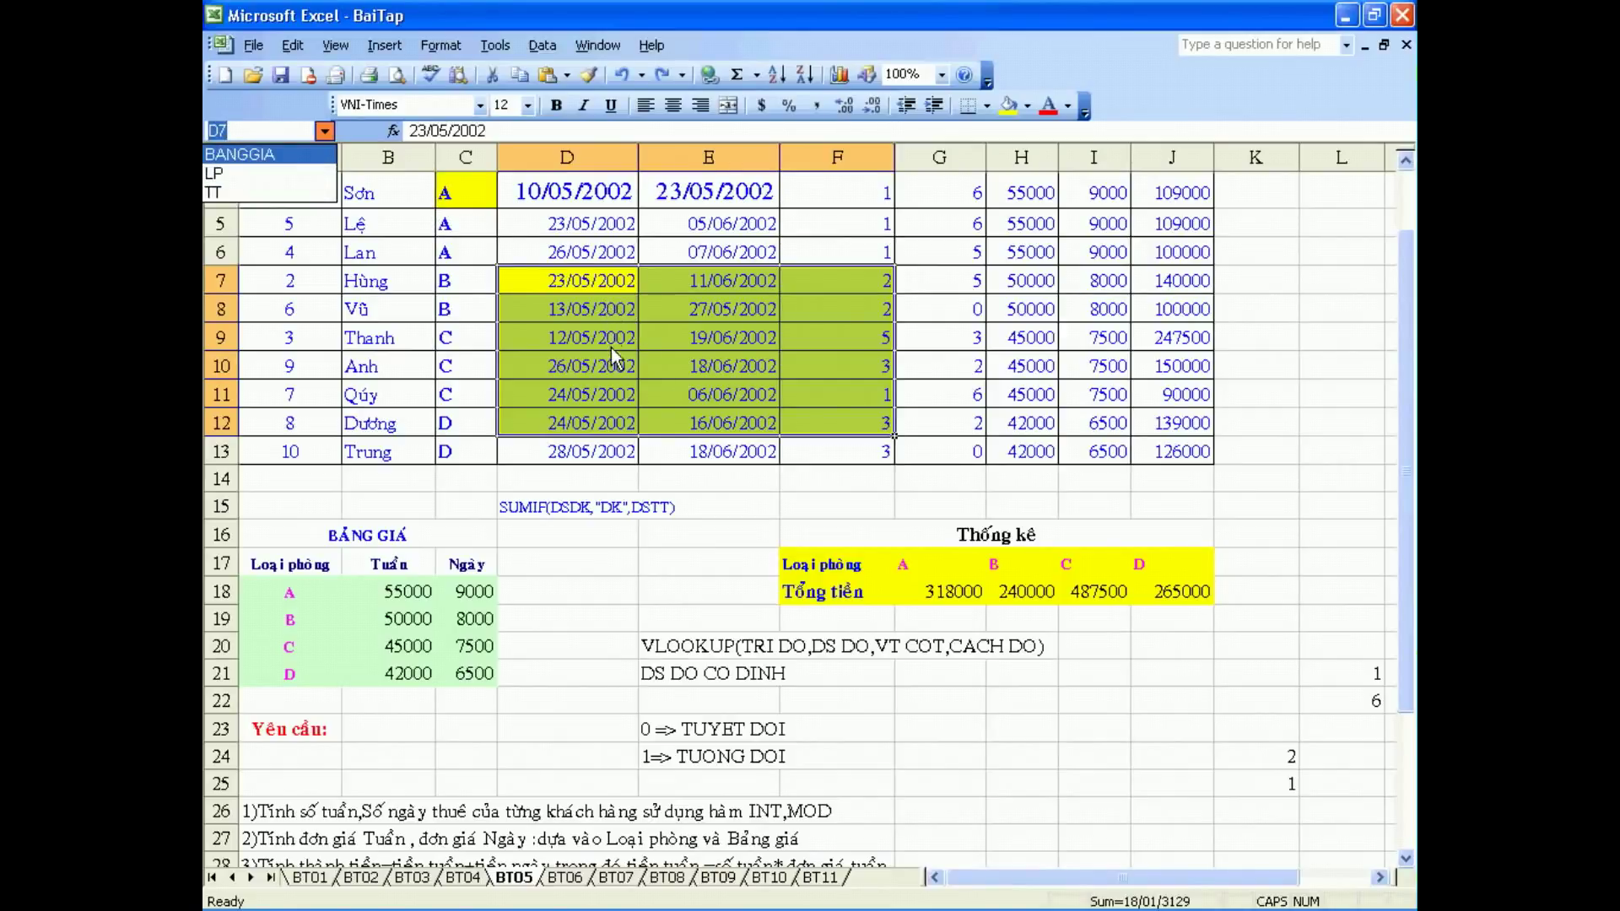
click(599, 320)
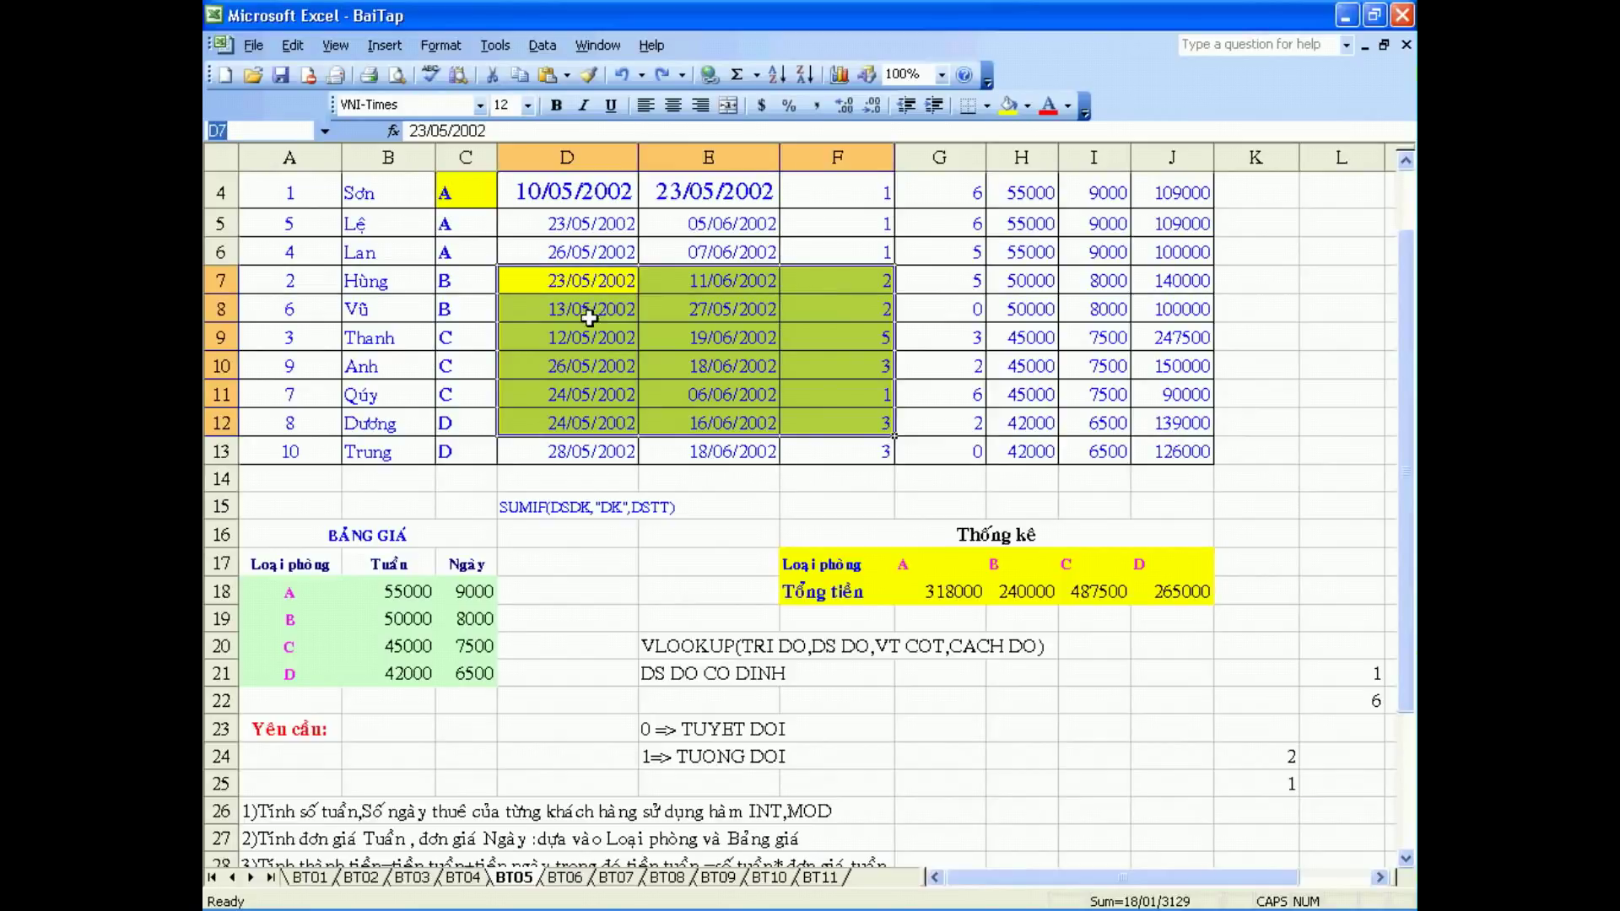
click(600, 308)
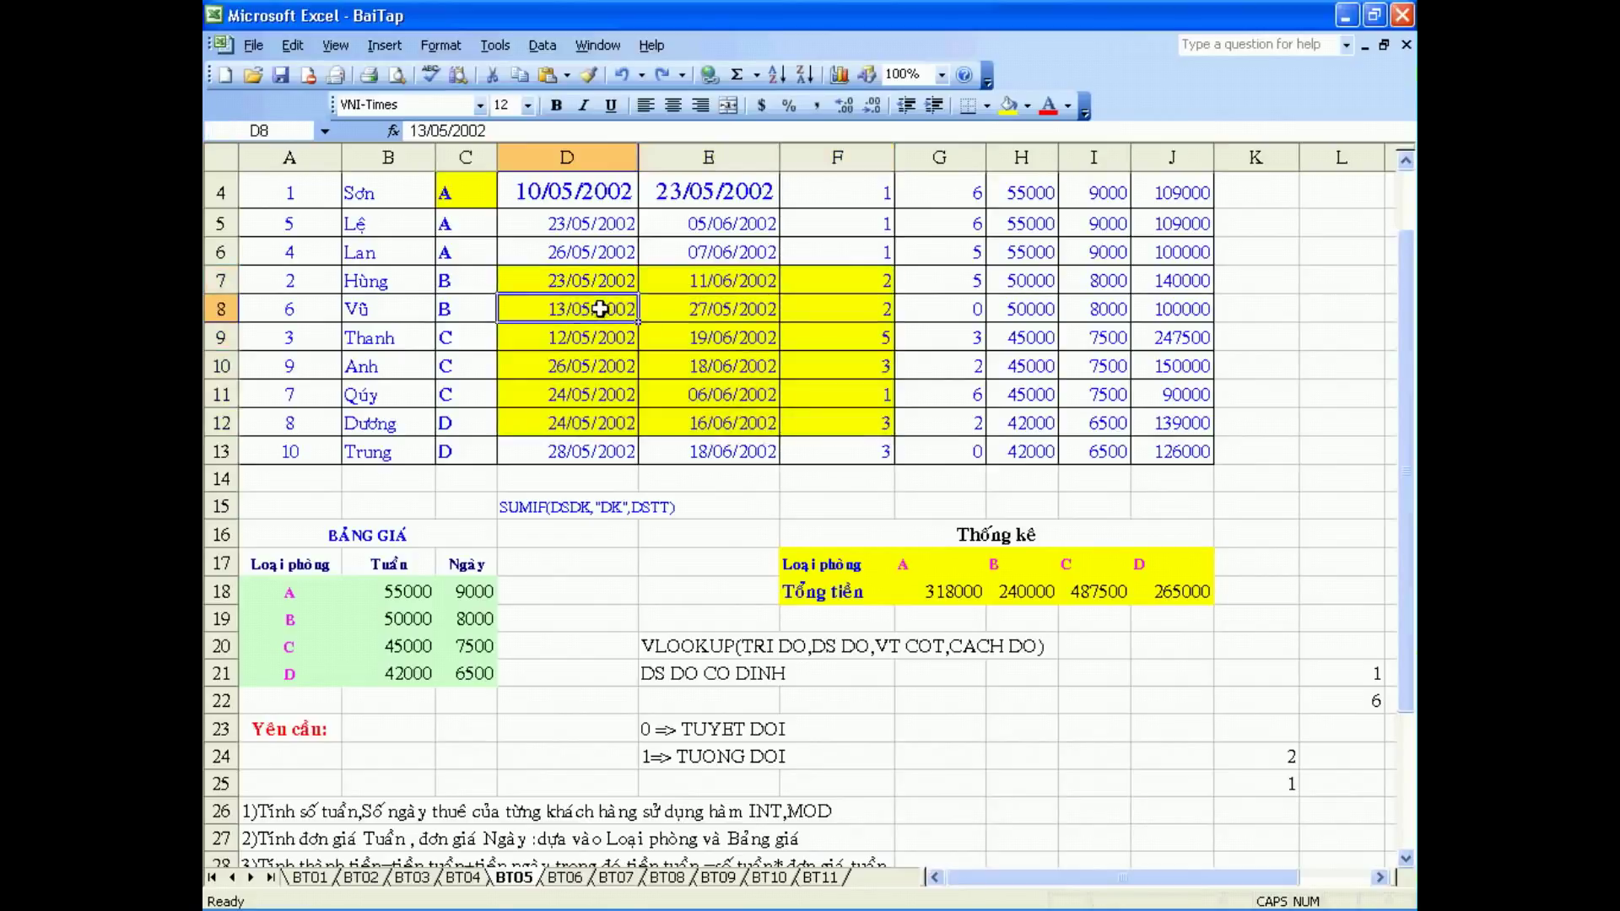